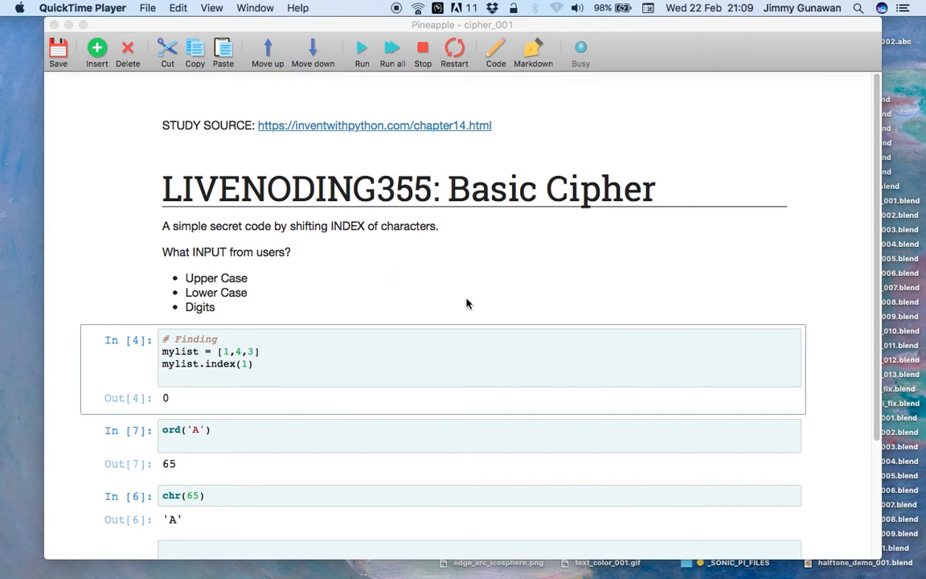
- Switch to Chrome and read the cipher definition, highlighting "algorithm for performing encryption or decryption" in the Wikipedia result
key("ctrl+Right")
key("ctrl+Right")
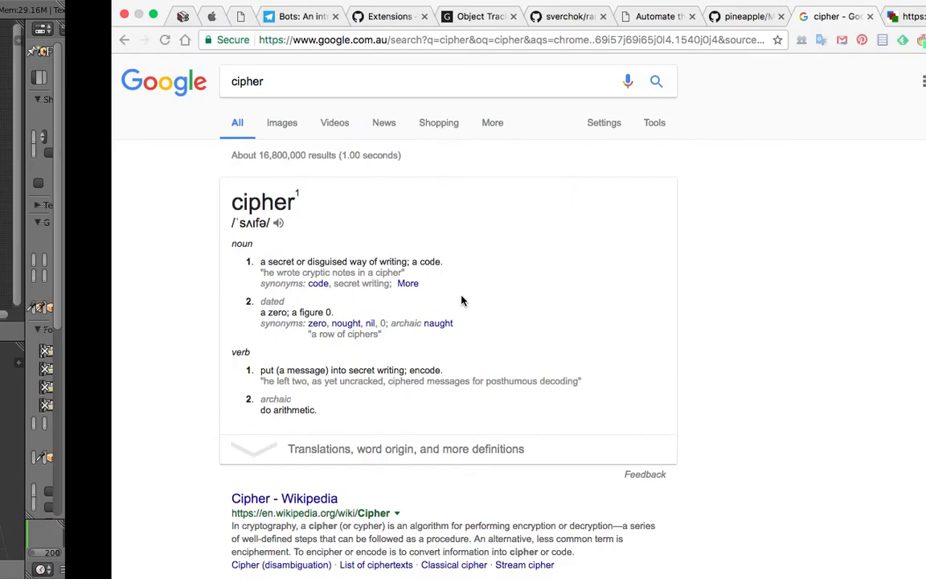
scroll(502, 262, "down", 1)
scroll(496, 258, "up", 1)
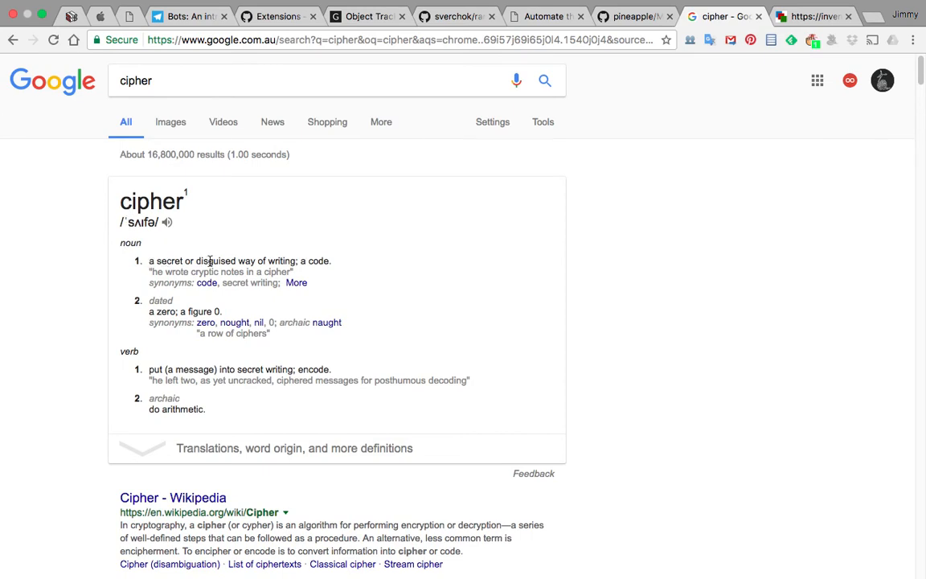
scroll(322, 286, "down", 2)
scroll(224, 454, "down", 1)
scroll(185, 442, "down", 2)
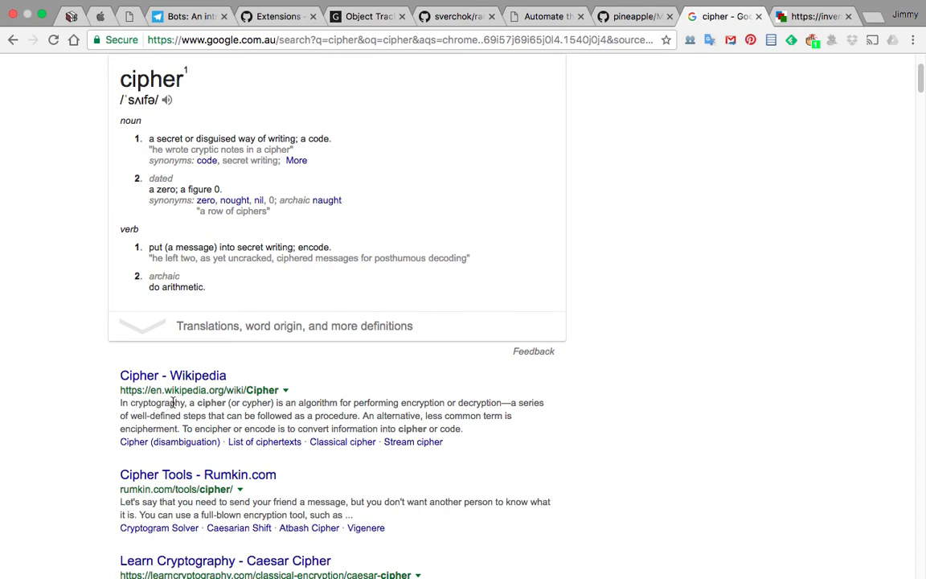
left_click_drag(311, 401, 487, 400)
scroll(478, 394, "up", 2)
scroll(498, 337, "up", 2)
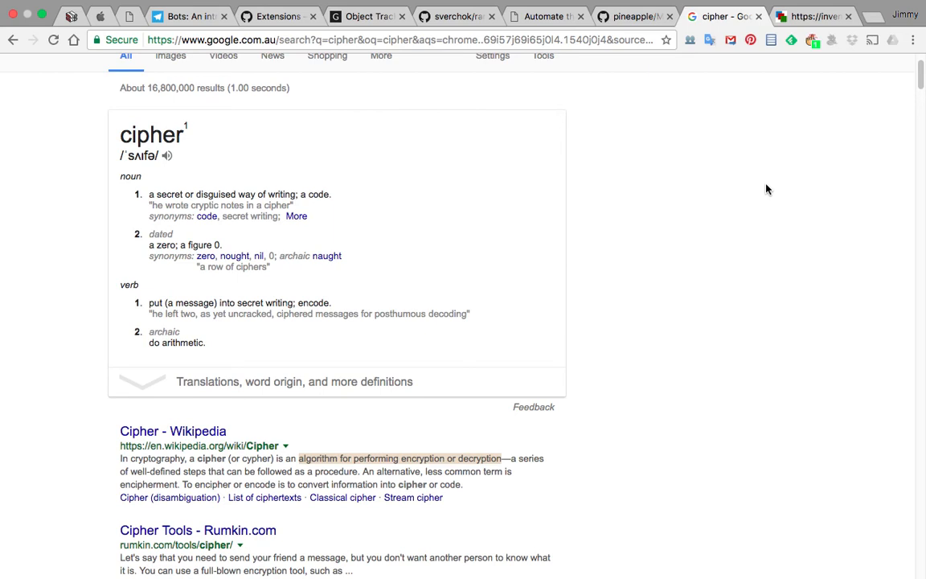
scroll(769, 161, "up", 2)
- Bring up the inventwithpython.com Chapter 14 page about the Caesar cipher
left_click(809, 17)
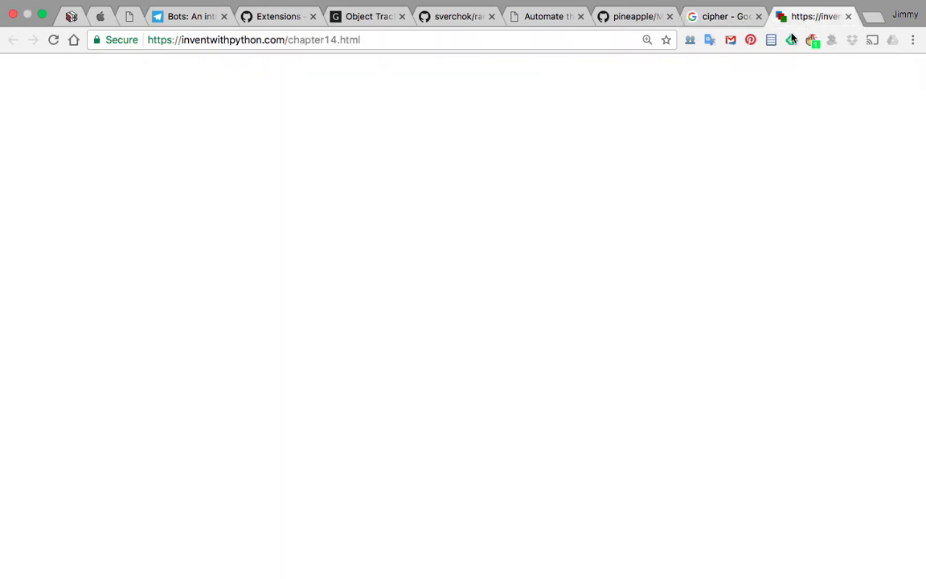
scroll(566, 257, "up", 5)
scroll(567, 259, "down", 5)
scroll(579, 251, "up", 4)
scroll(595, 244, "up", 1)
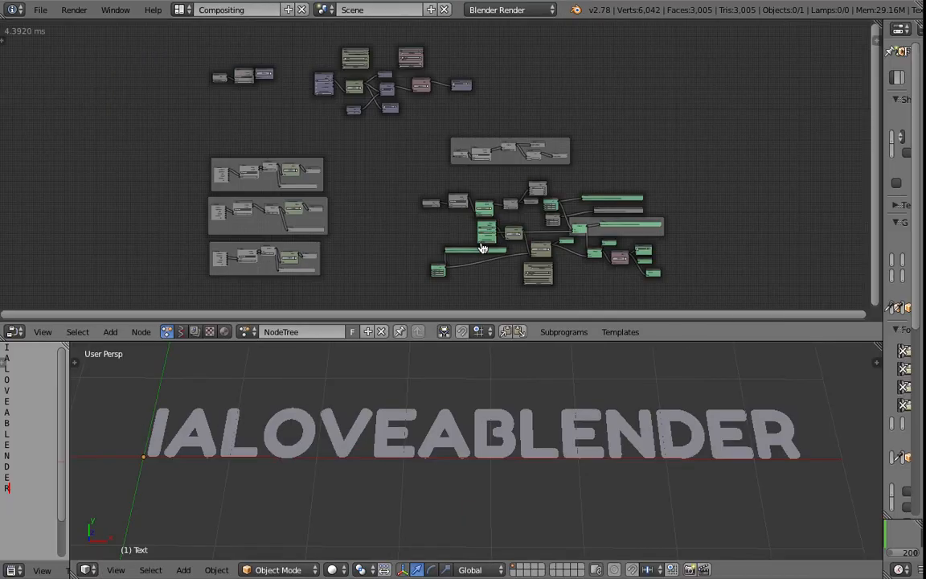
middle_click_drag(401, 174, 387, 176)
middle_click_drag(488, 399, 510, 387)
middle_click_drag(388, 204, 392, 175)
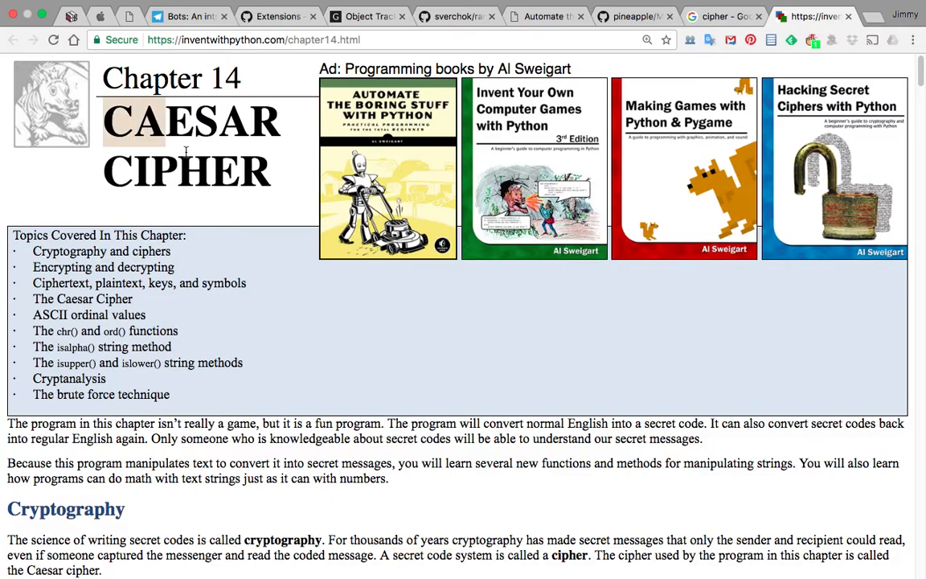
- Read the Chapter 14 introduction and Cryptography section in the browser, highlighting the example plaintext and its ciphertext
left_click_drag(185, 151, 206, 155)
left_click(237, 135)
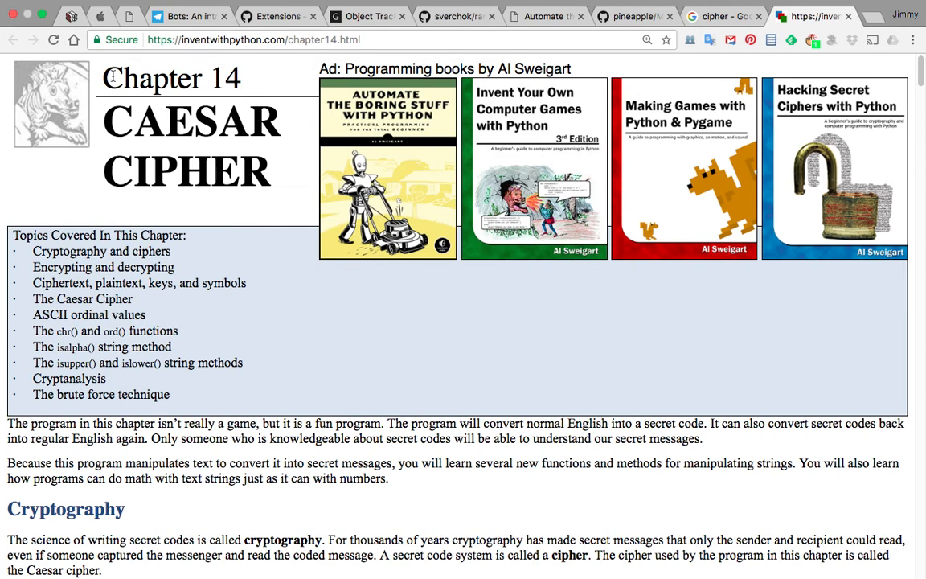
left_click_drag(108, 77, 252, 87)
scroll(274, 265, "down", 7)
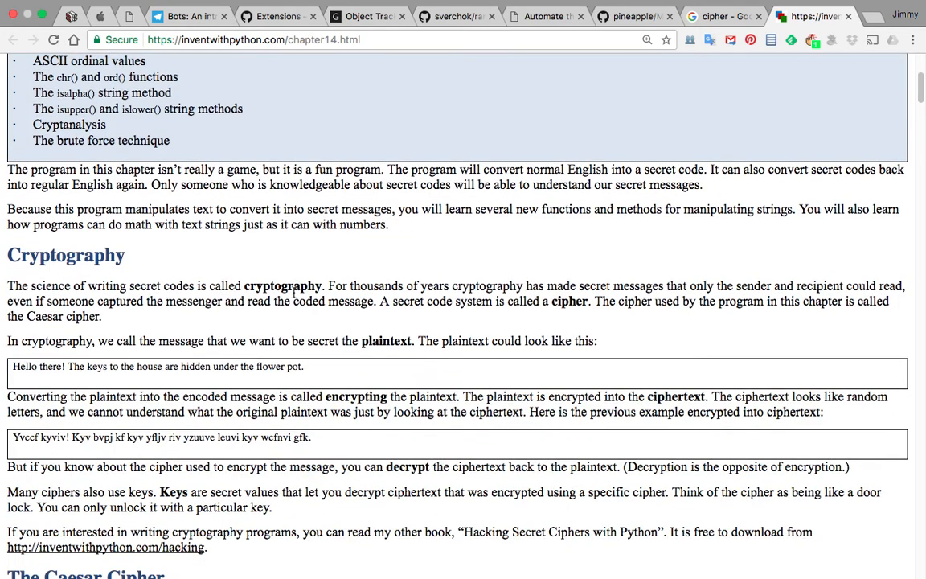
scroll(256, 342, "down", 1)
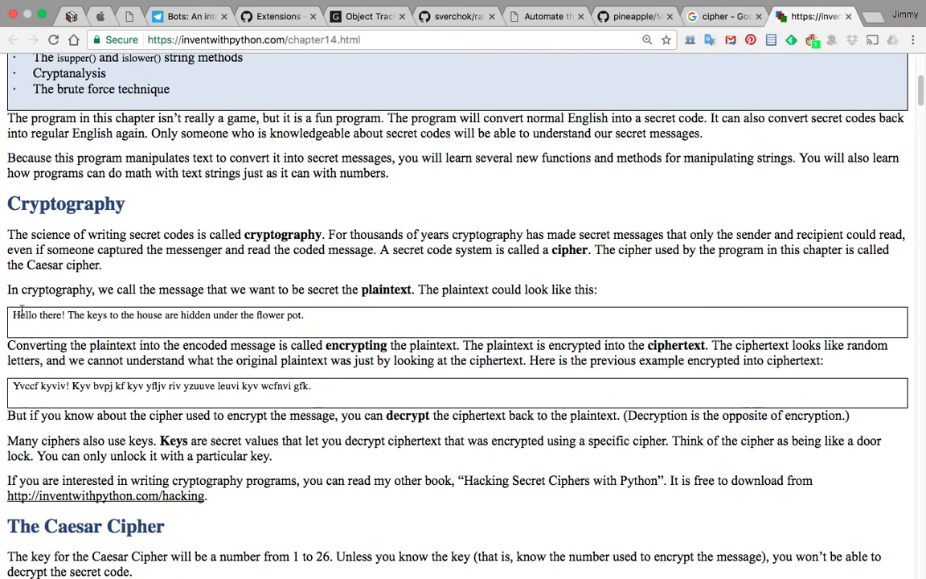
scroll(14, 315, "down", 1)
left_click_drag(13, 289, 299, 283)
scroll(149, 337, "down", 1)
scroll(74, 330, "down", 1)
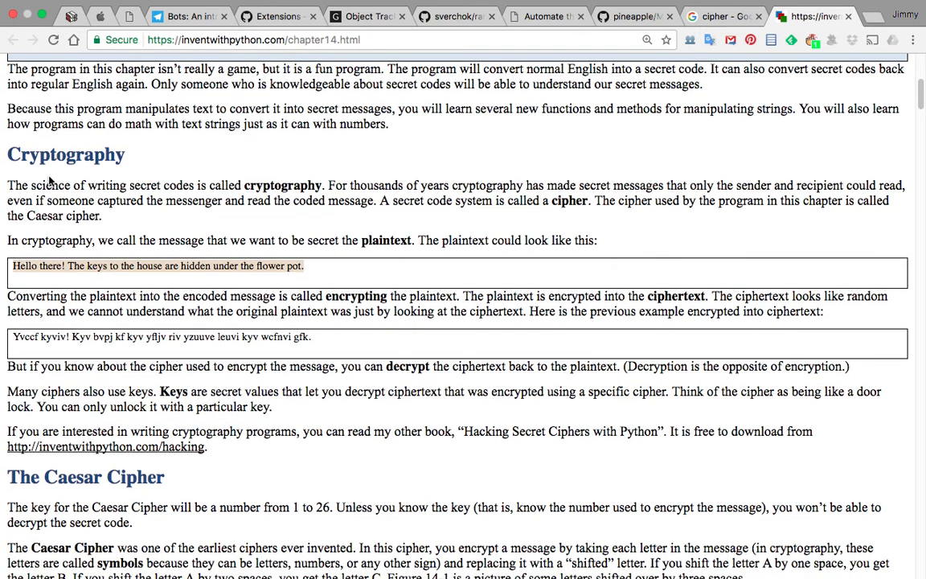
left_click_drag(14, 333, 318, 332)
scroll(42, 315, "down", 1)
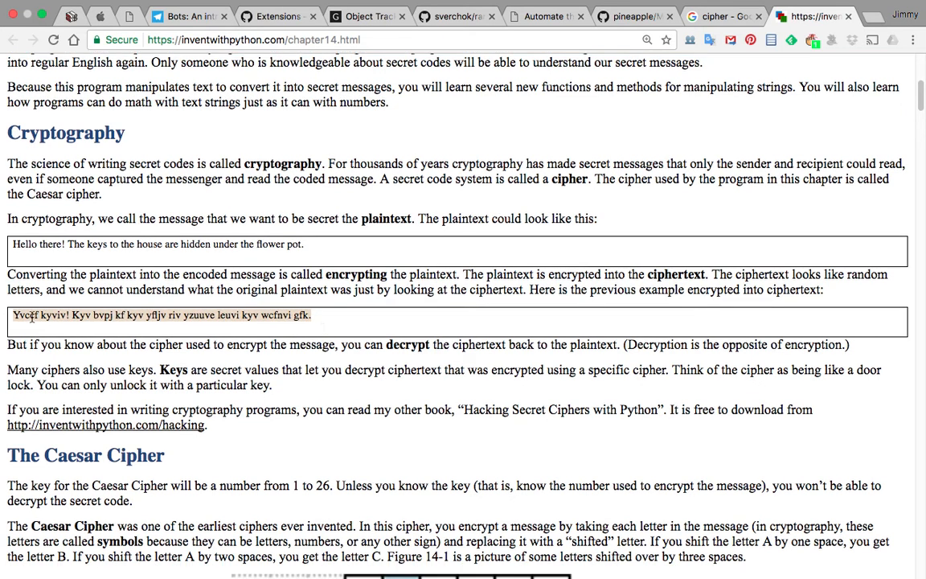
scroll(88, 261, "down", 3)
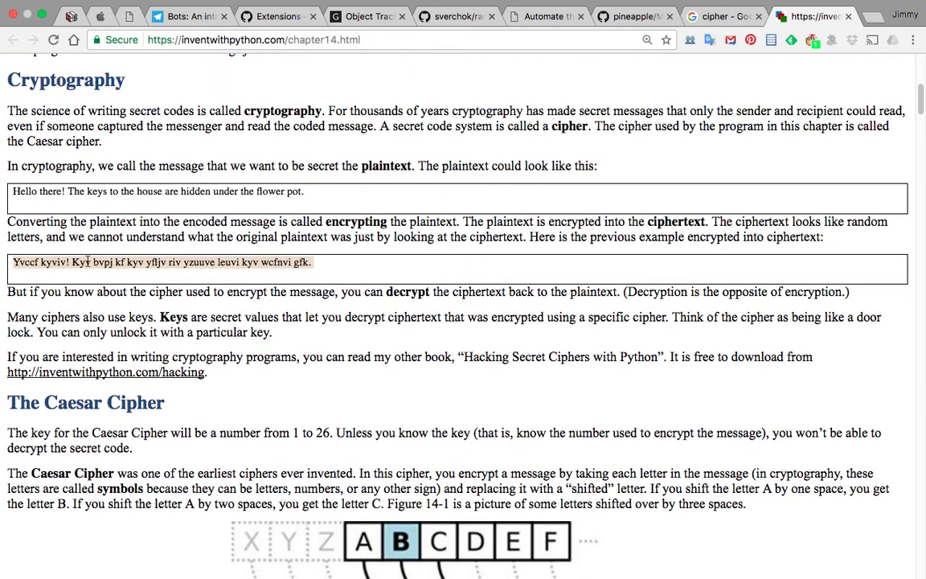
left_click_drag(13, 262, 143, 263)
- Examine the Caesar Cipher section's Figures 14-1 and 14-2 on shifting the alphabet by three spaces
scroll(161, 269, "down", 1)
scroll(298, 305, "down", 6)
scroll(298, 307, "down", 2)
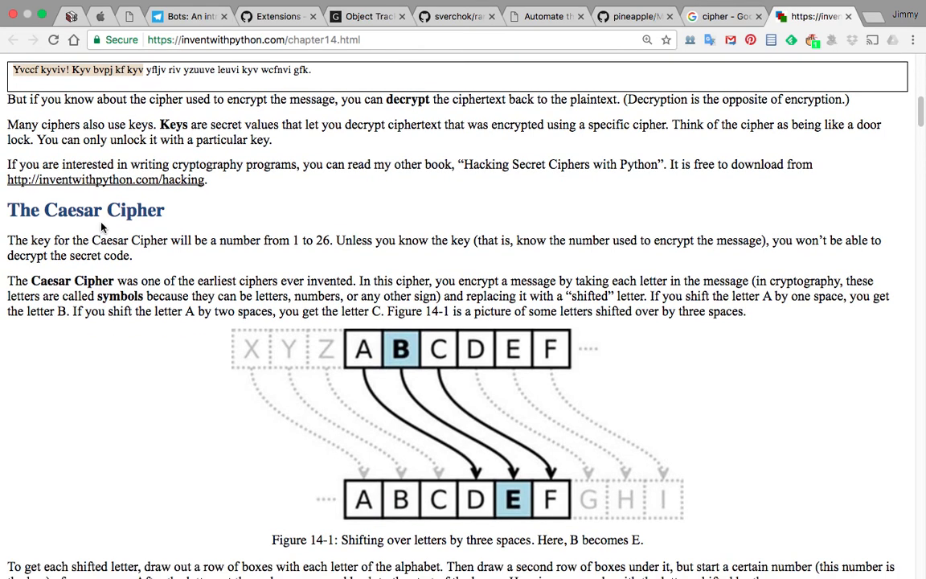
scroll(129, 213, "down", 1)
scroll(180, 237, "down", 2)
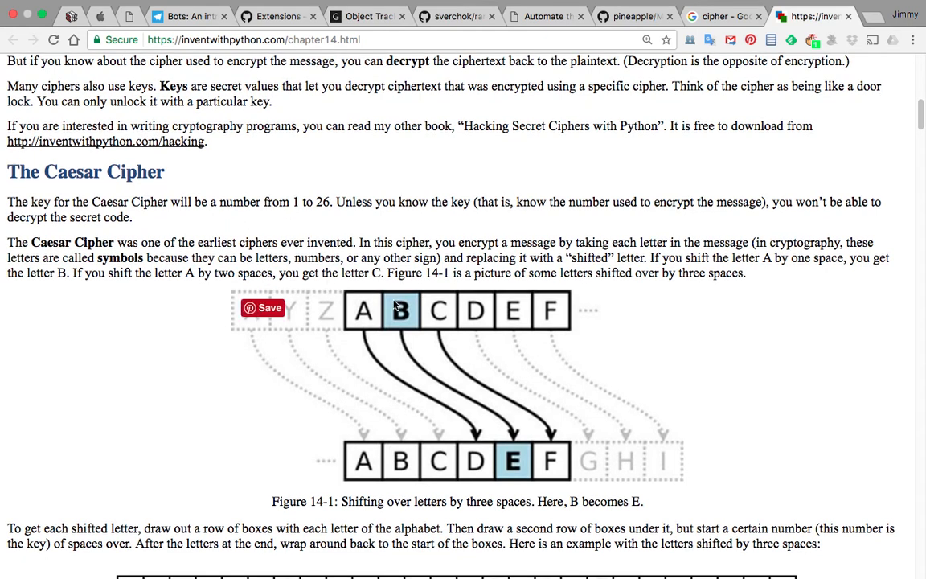
scroll(306, 290, "down", 2)
scroll(511, 282, "down", 3)
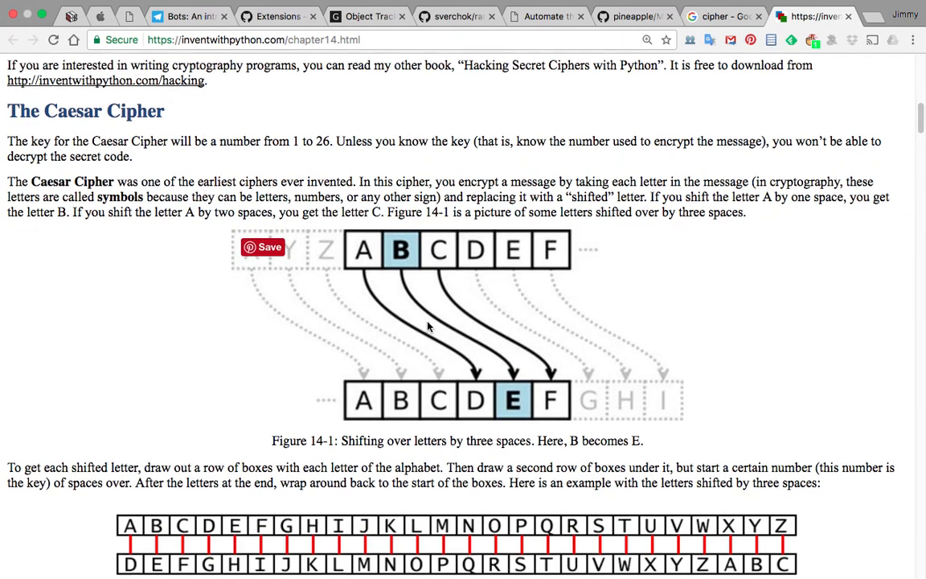
scroll(401, 363, "down", 5)
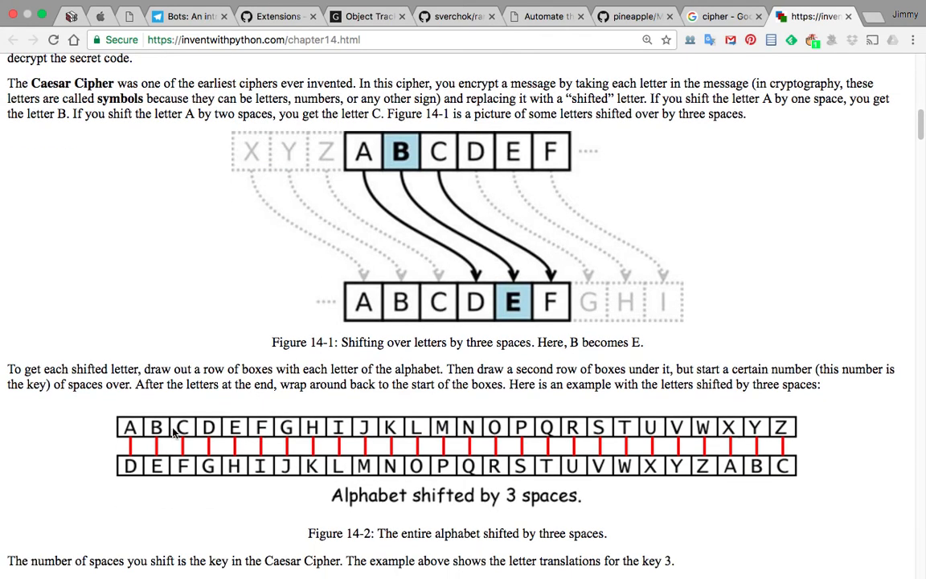
scroll(174, 433, "down", 1)
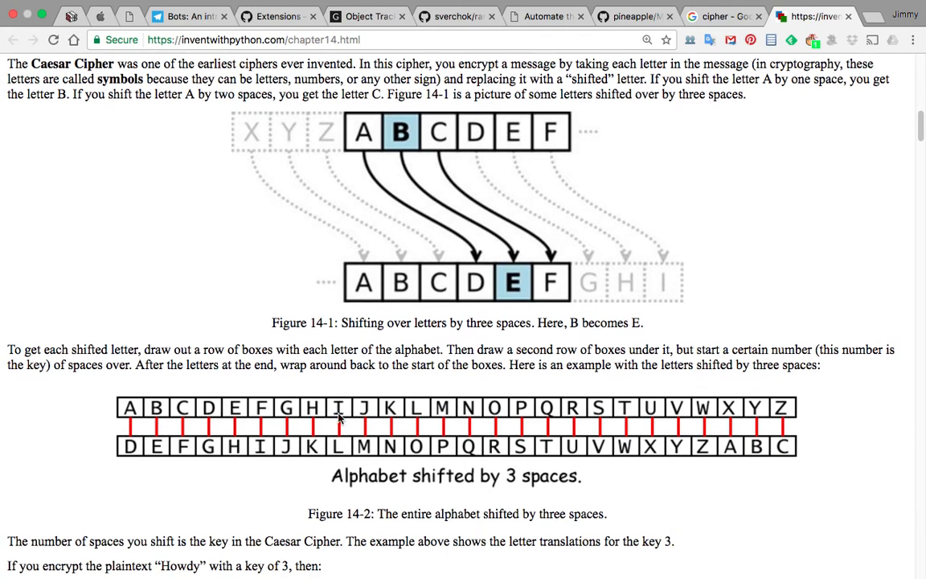
scroll(776, 409, "down", 1)
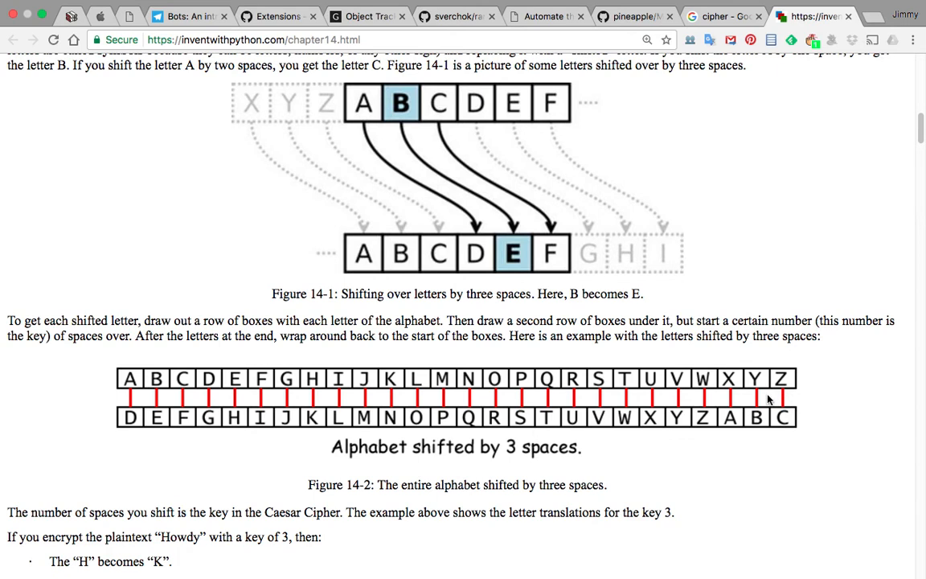
scroll(241, 398, "down", 1)
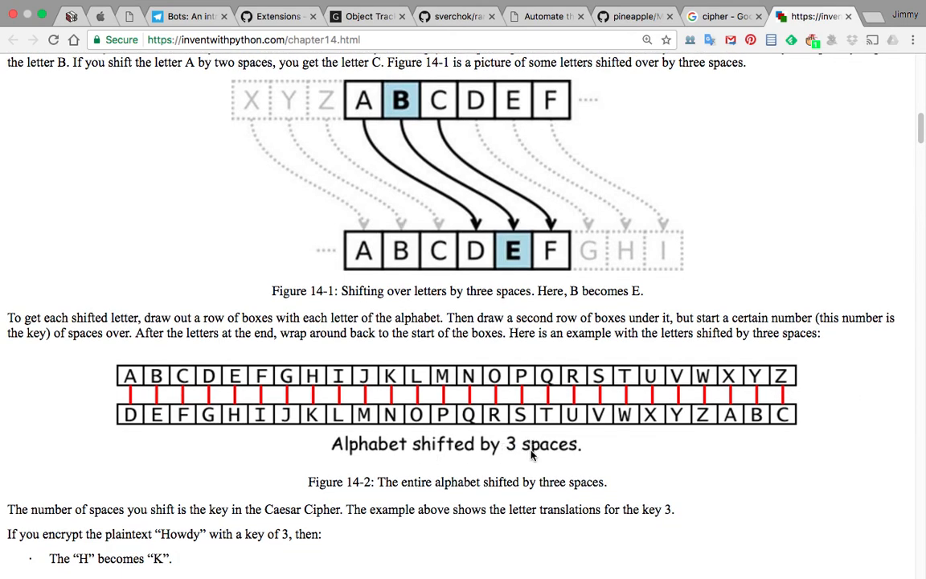
scroll(492, 450, "down", 1)
scroll(153, 410, "down", 1)
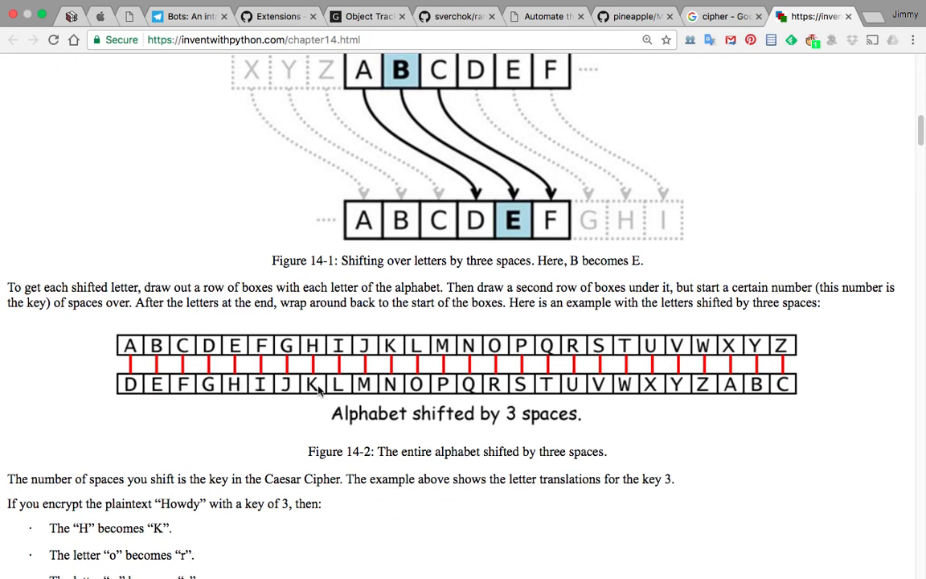
scroll(471, 410, "down", 1)
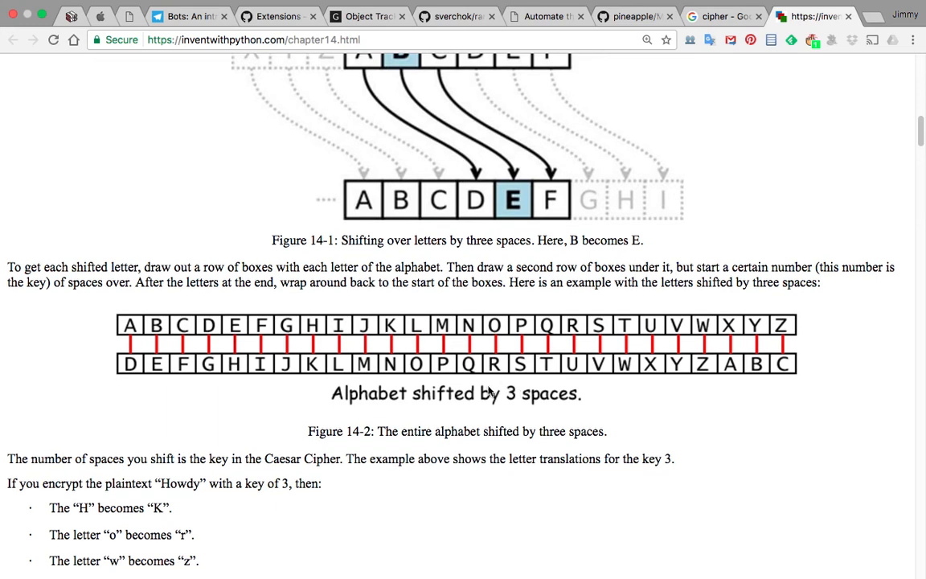
- Switch to Blender and set the String Input node's text to ABCDE
key("ctrl+Left")
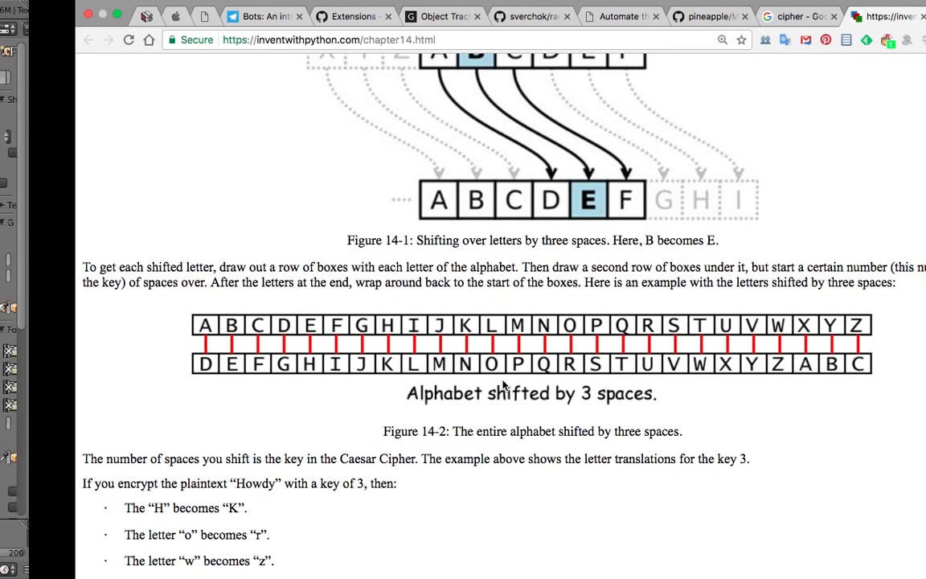
scroll(437, 229, "right", 1)
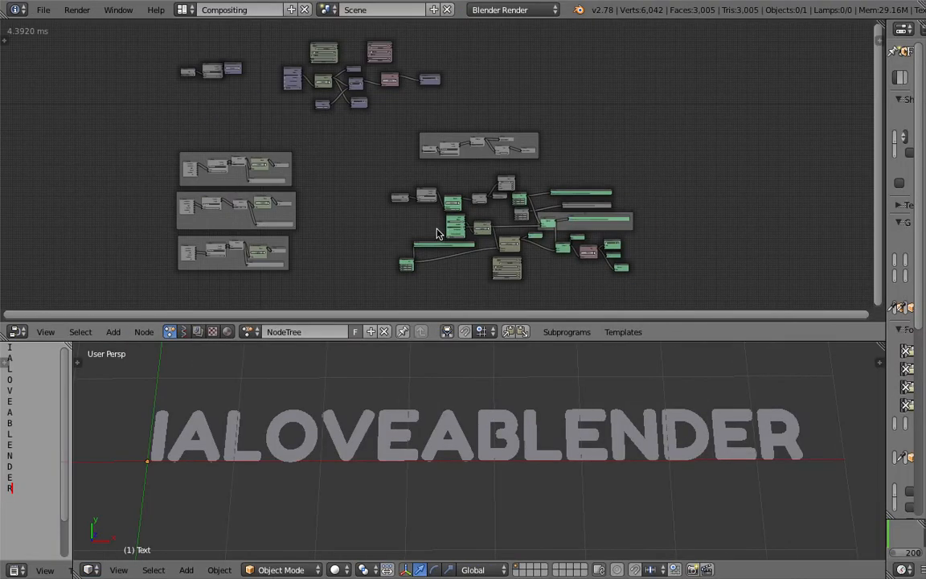
scroll(436, 225, "up", 3)
scroll(436, 225, "up", 6)
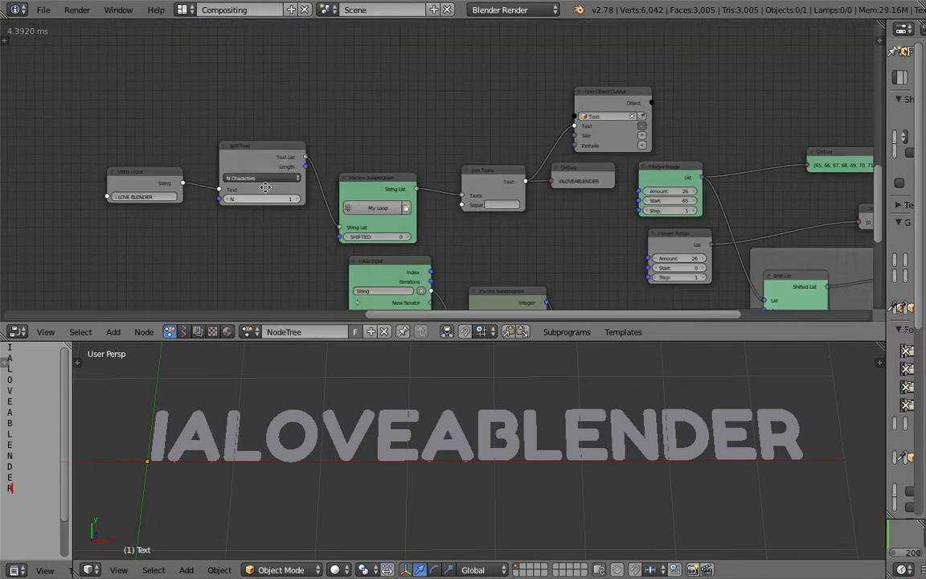
scroll(267, 193, "up", 3)
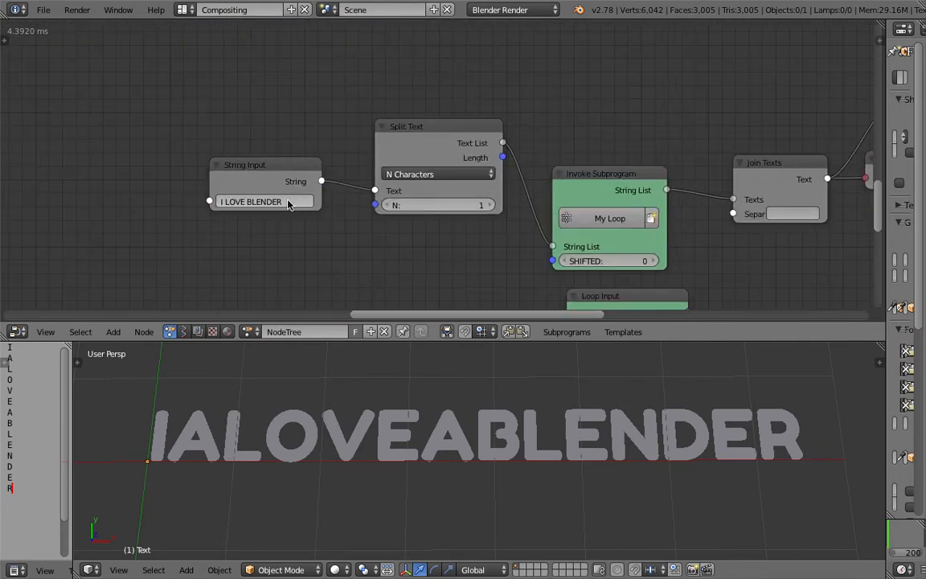
middle_click_drag(262, 148, 274, 157)
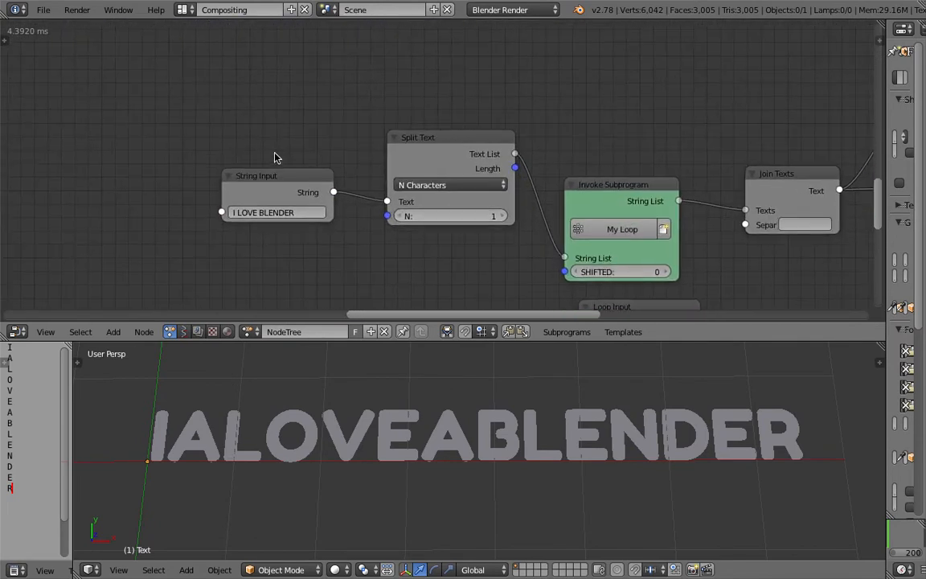
left_click(295, 212)
type("AB")
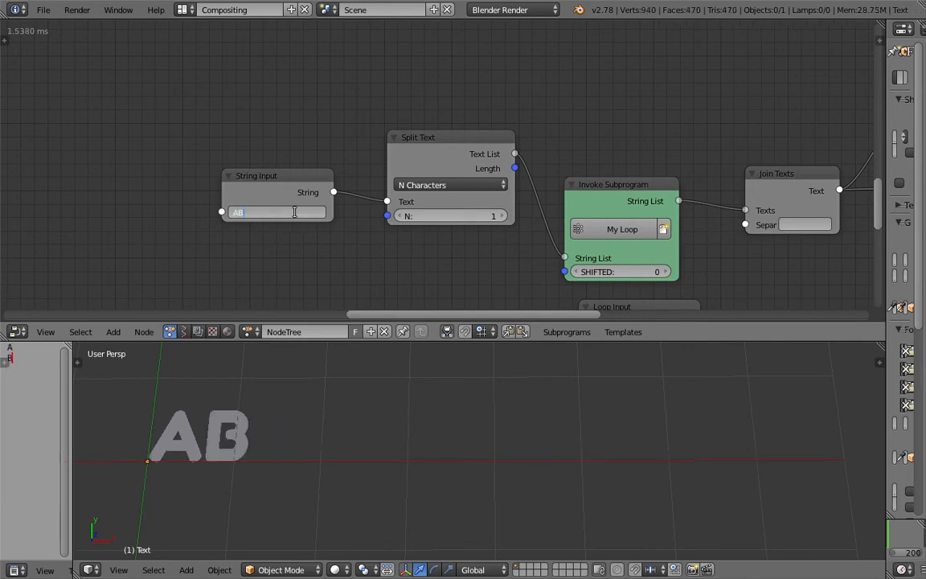
type("CDE")
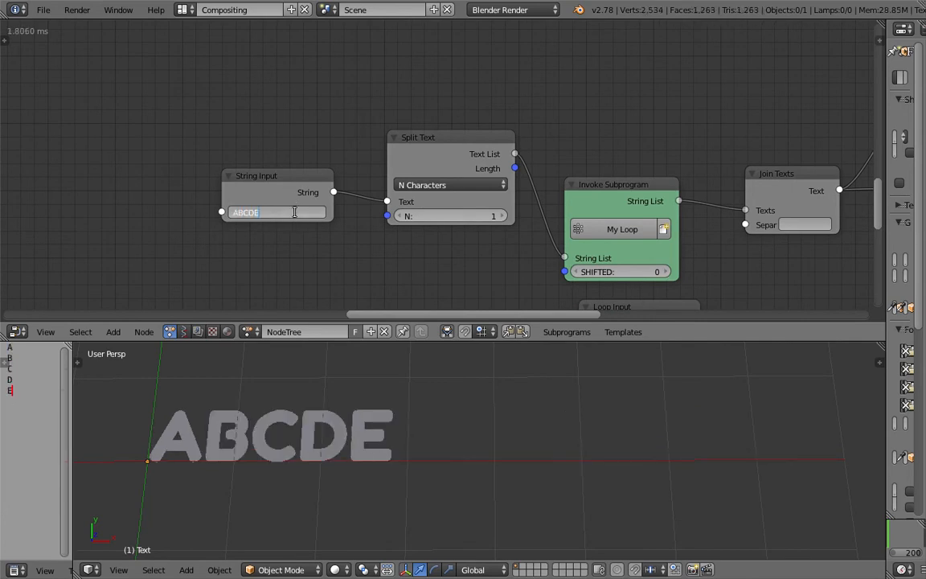
key("Return")
- Lower the SHIFTED value of the My Loop subprogram node to -5
middle_click_drag(286, 145, 278, 140)
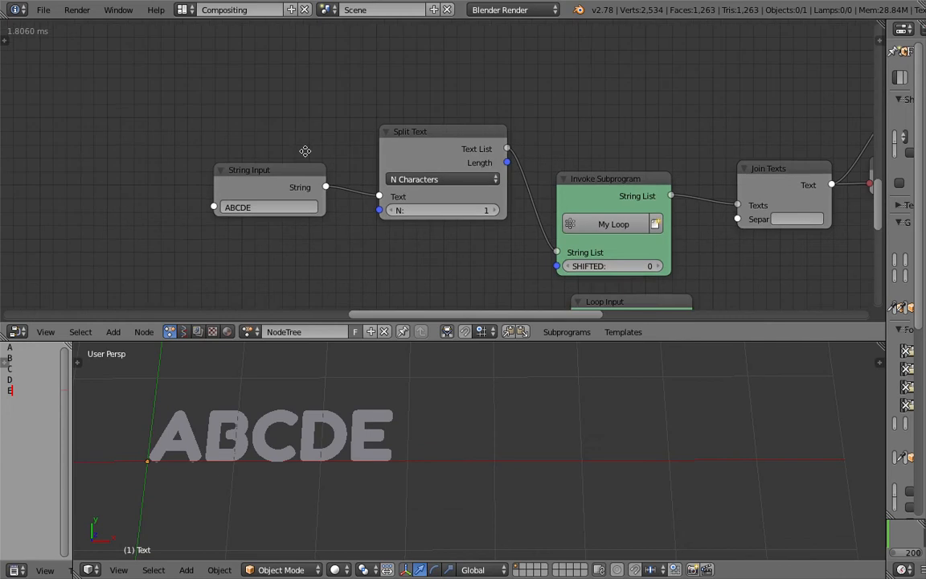
middle_click_drag(516, 226, 410, 209)
left_click(462, 247)
left_click(461, 247)
left_click(461, 247)
left_click(461, 247)
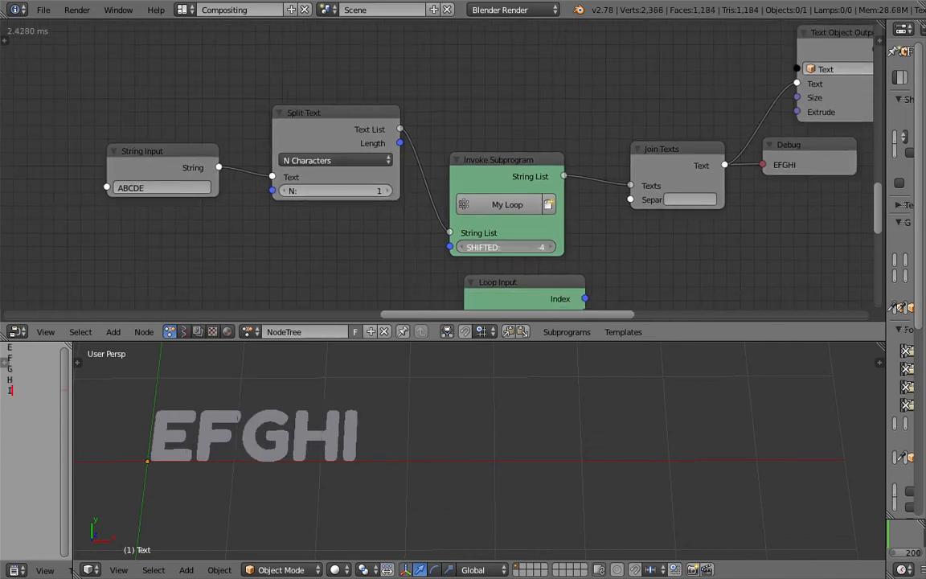
left_click(461, 247)
middle_click_drag(364, 286, 403, 283)
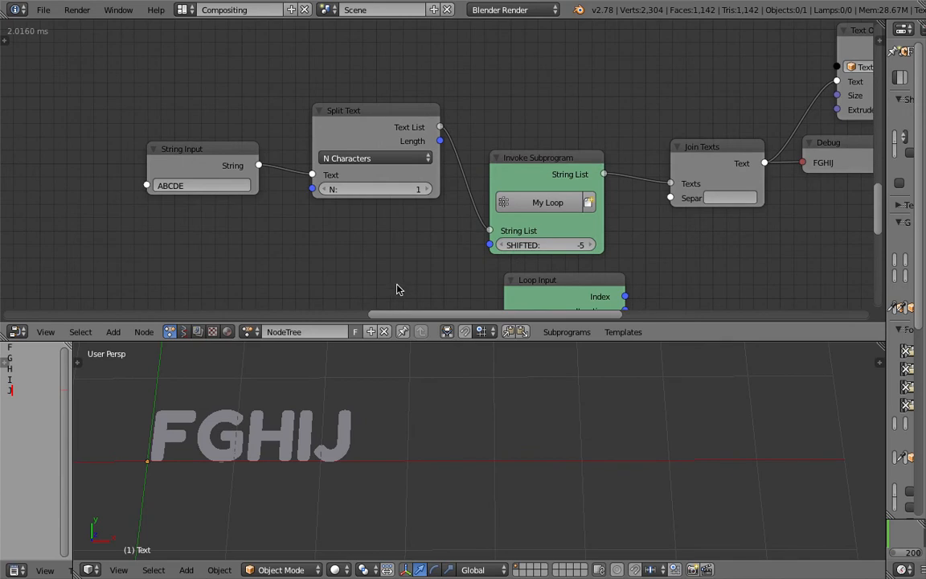
- Check the three-space alphabet figure in Chrome, and set the My Loop node's SHIFTED value to -3 in Blender
key("ctrl+Right")
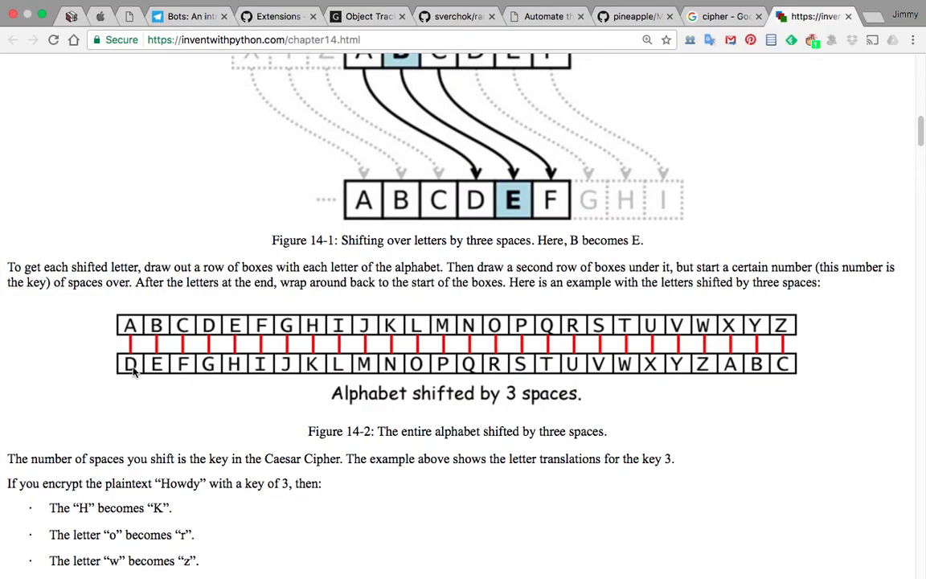
key("ctrl+Left")
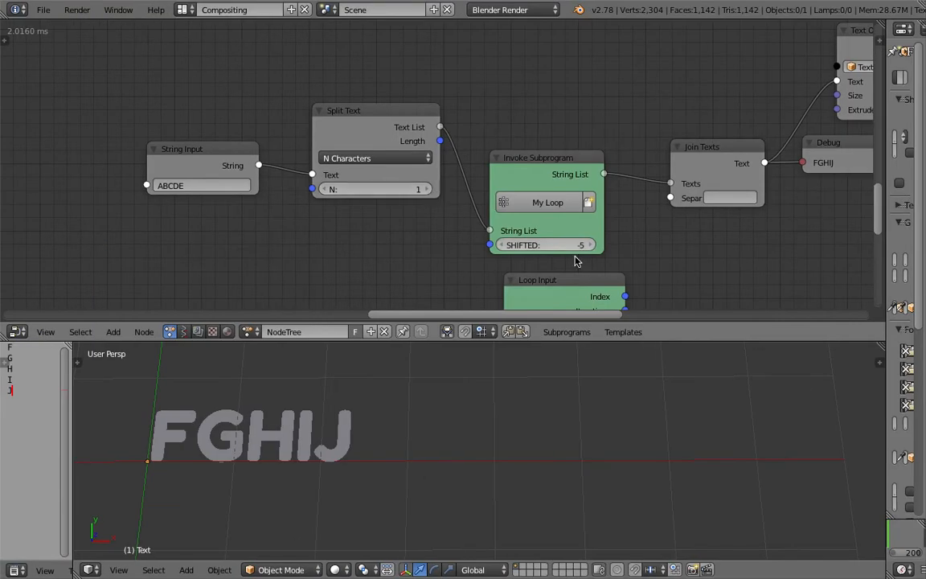
left_click(592, 246)
left_click(592, 246)
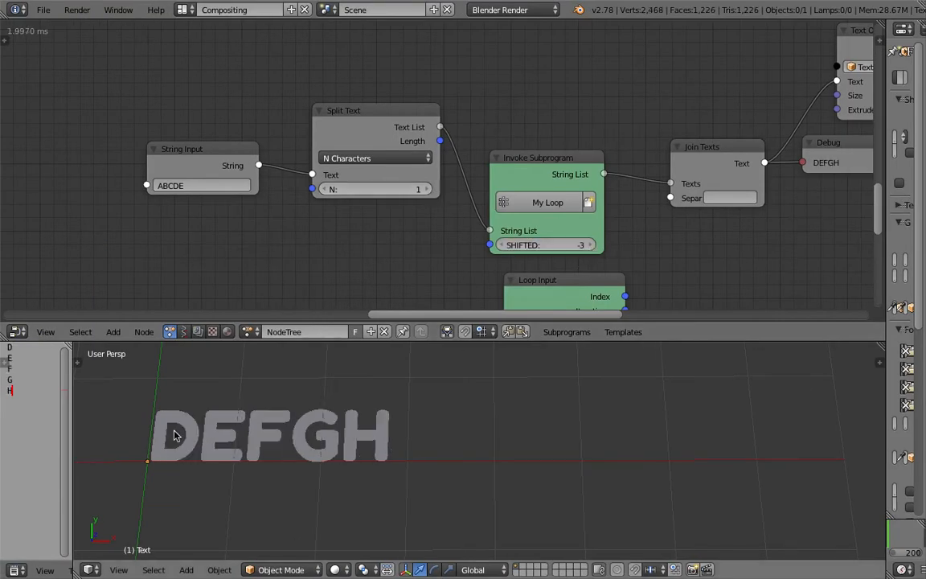
- Compare the shifted text with the three-space alphabet figure in Chrome, and return to the Blender node setup
key("ctrl+Right")
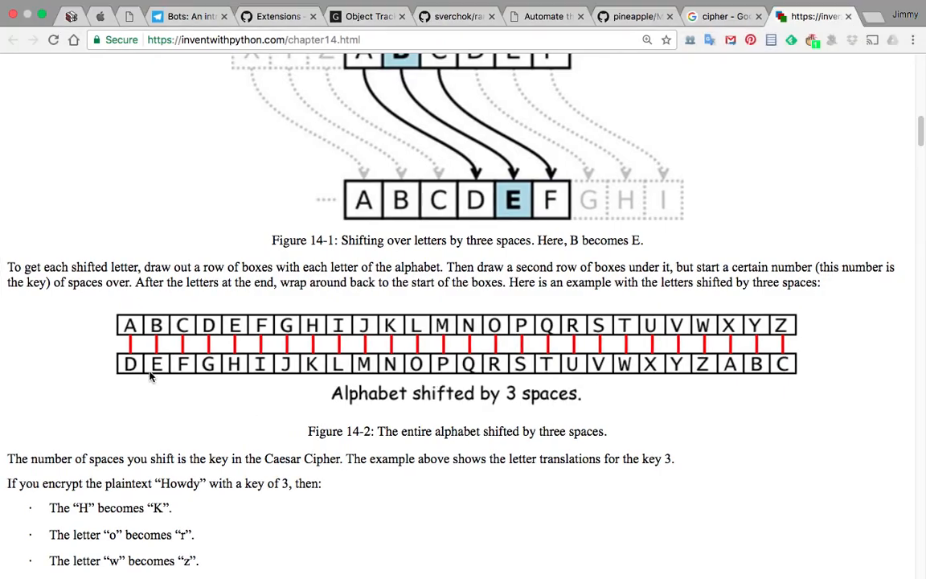
key("ctrl+Left")
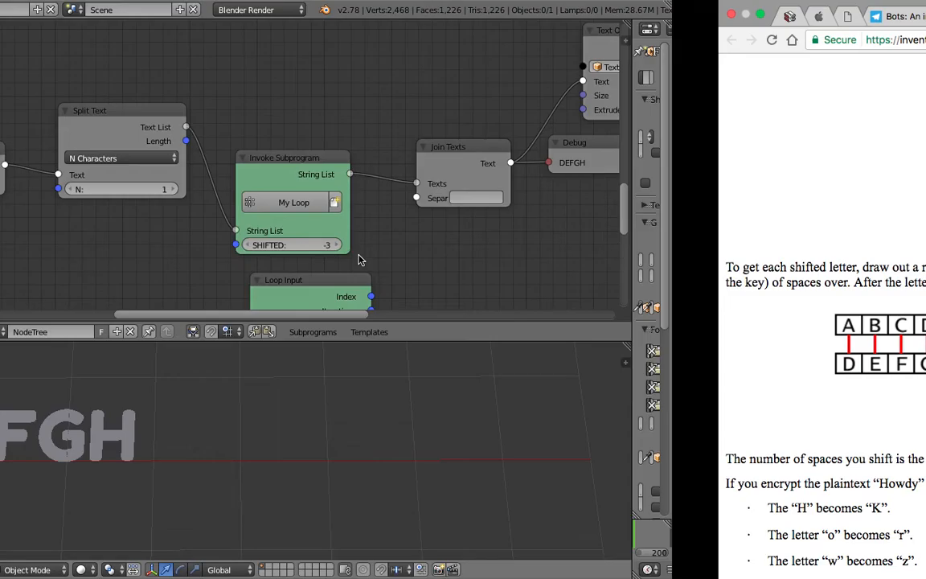
scroll(274, 240, "up", 2)
middle_click_drag(270, 232, 285, 224)
scroll(434, 269, "down", 4)
middle_click_drag(359, 262, 192, 174)
scroll(323, 186, "down", 2)
middle_click_drag(323, 186, 328, 212)
- Set the String Input node's text to I LOVE BLENDER
scroll(181, 175, "up", 5)
middle_click_drag(182, 174, 313, 208)
scroll(201, 176, "up", 1)
left_click(241, 181)
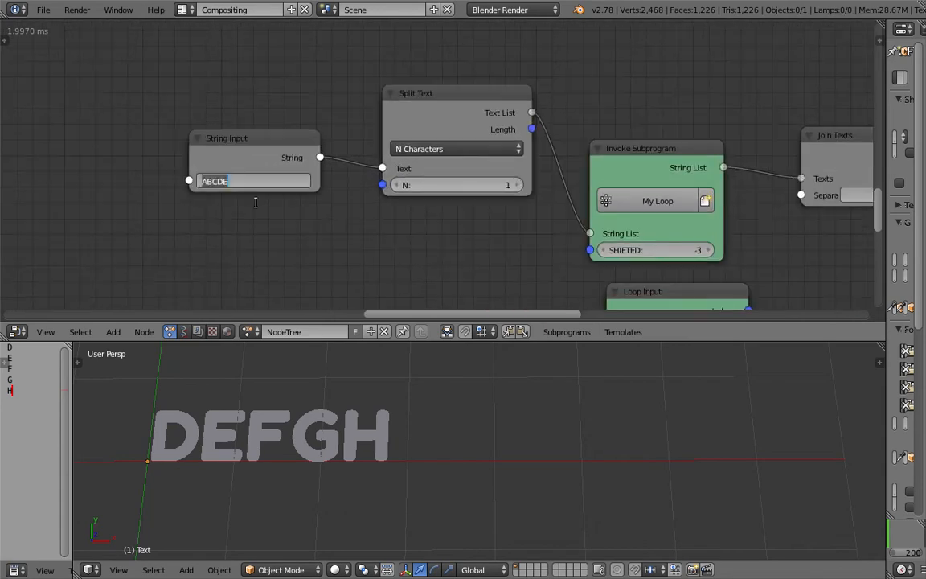
type("I LOVE")
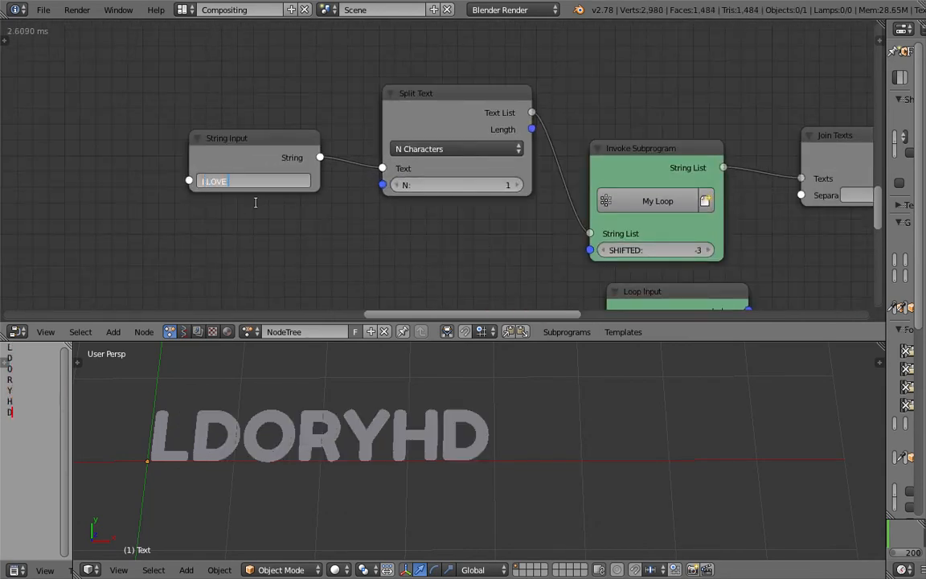
type(" BLENDER")
key("Return")
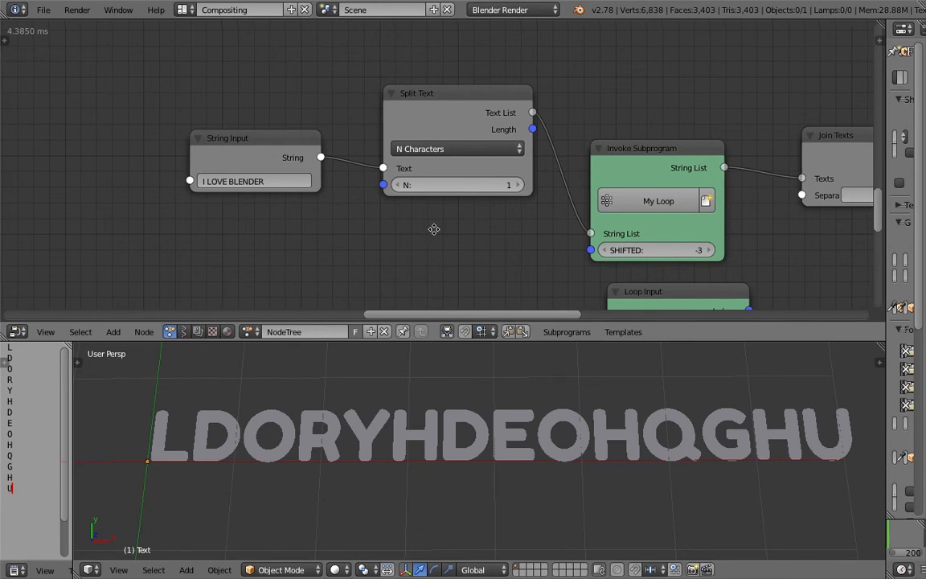
- Try SHIFTED values of 10 and 5 on the My Loop subprogram node
middle_click_drag(434, 227, 319, 209)
left_click_drag(571, 233, 639, 233)
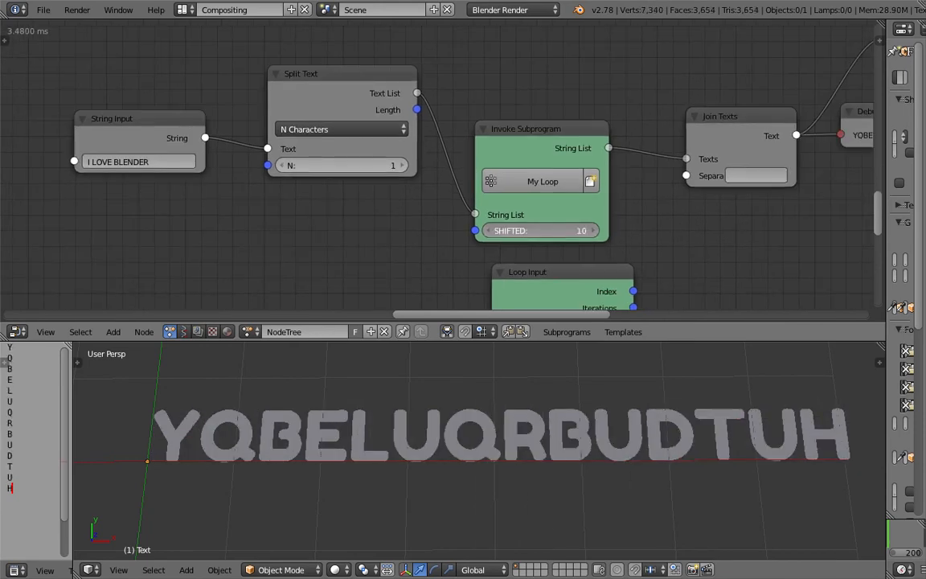
left_click(571, 233)
type("5")
key("Return")
- Raise the My Loop node's SHIFTED value to 66, and reset it to 0
mouse_move(572, 233)
left_mouse_down()
mouse_move(450, 233)
mouse_move(578, 233)
left_mouse_up()
scroll(622, 445, "down", 5)
scroll(438, 457, "up", 6)
left_click_drag(538, 230, 444, 238)
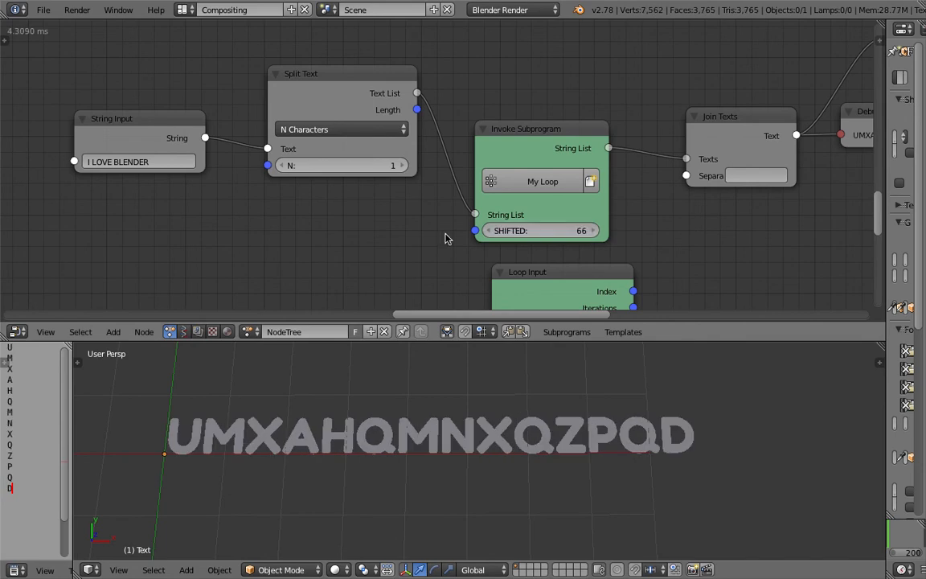
left_click(515, 232)
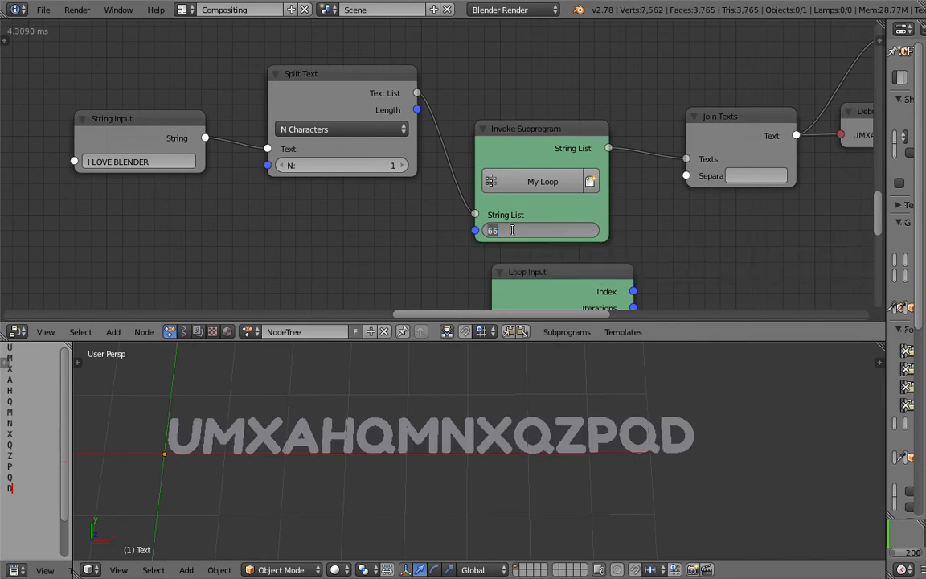
key("Return")
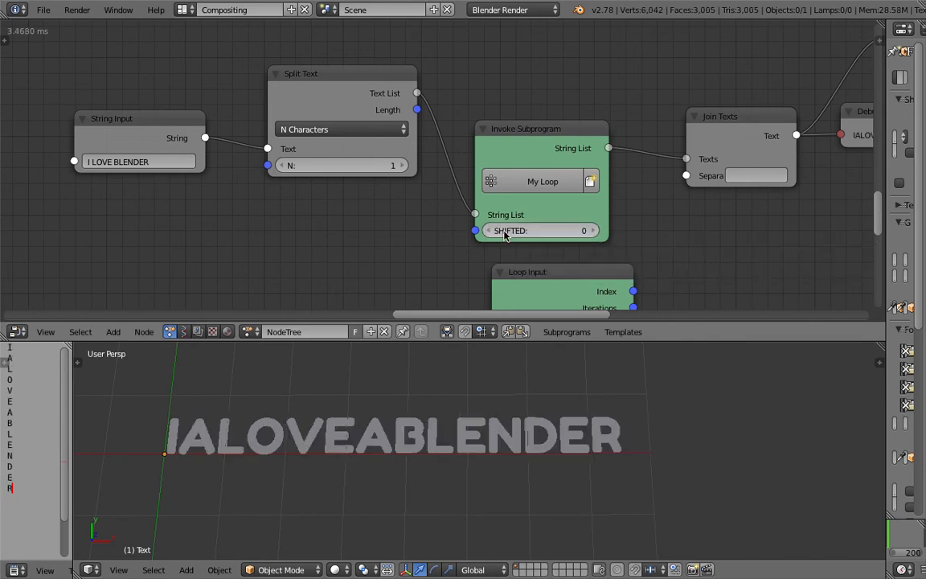
- Replace the two spaces in the String Input text with underscores so it reads I_LOVE_BLENDER
scroll(263, 181, "up", 3)
scroll(194, 182, "up", 2)
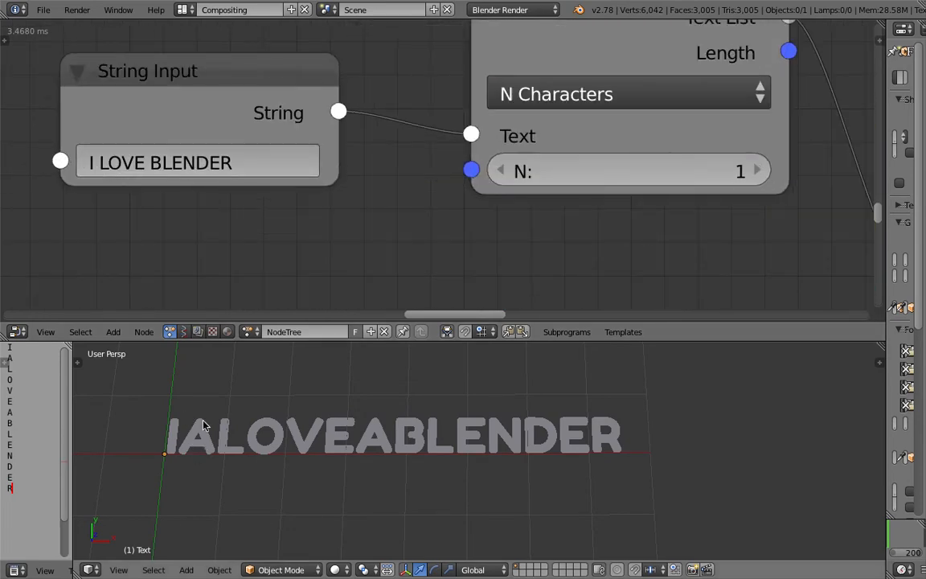
left_click(106, 165)
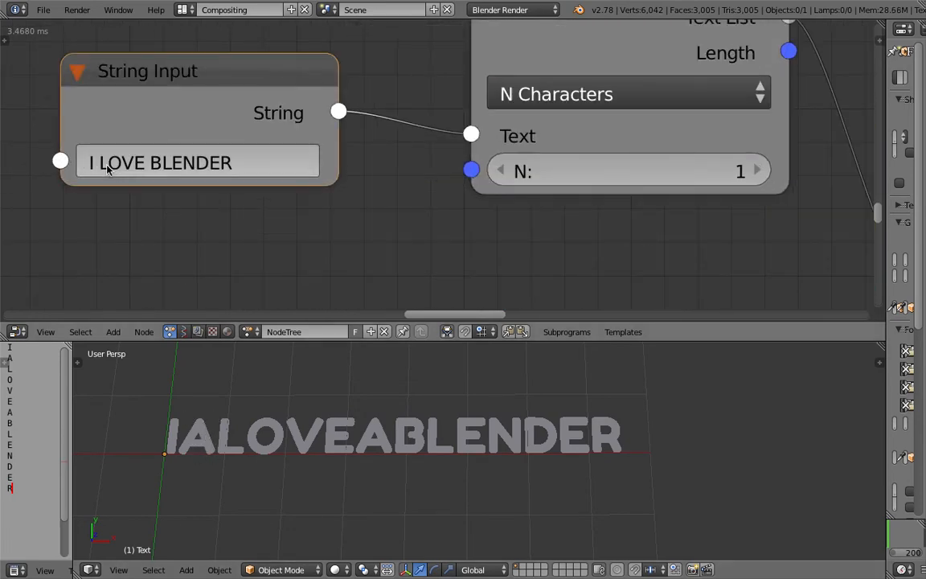
left_click(93, 162)
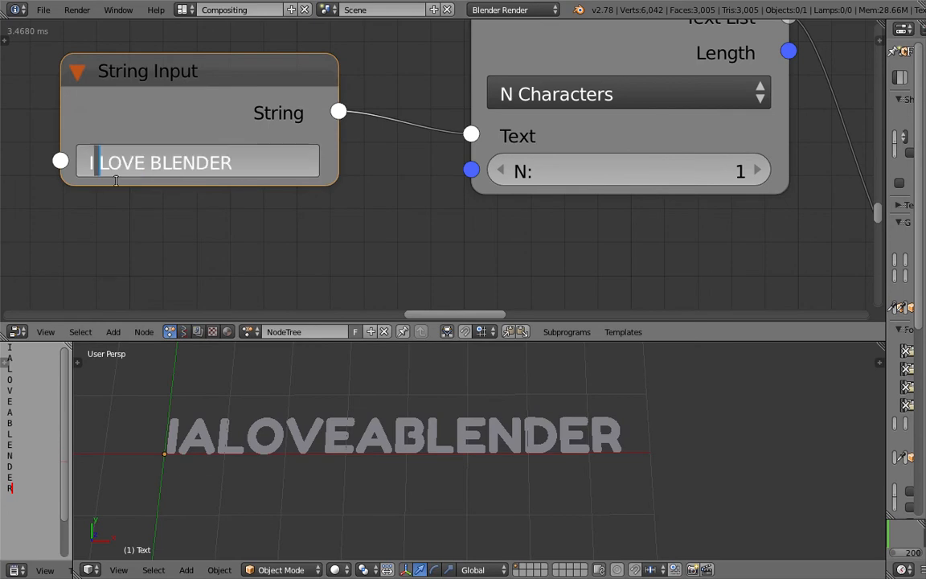
key("Delete")
type("_")
key("shift+Left")
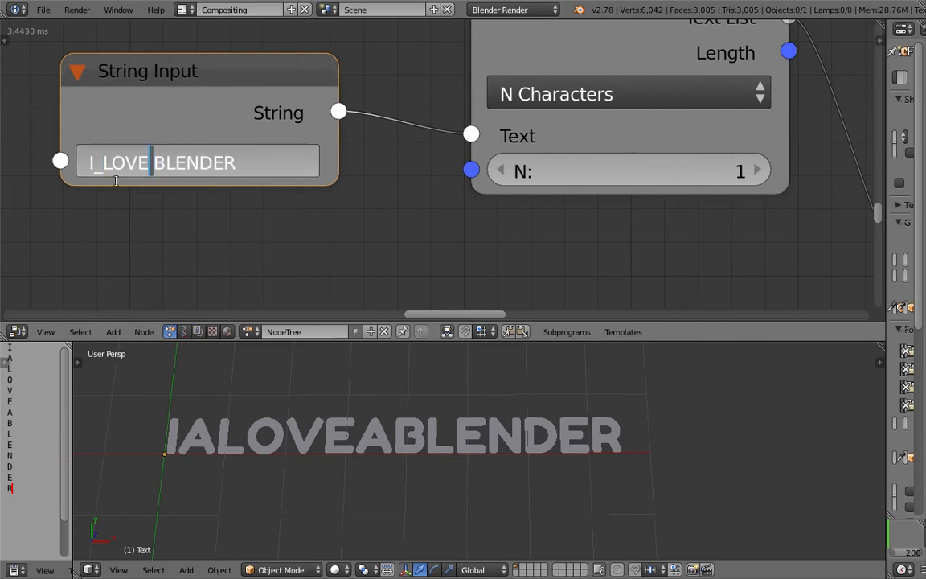
type("_")
key("Return")
scroll(283, 242, "down", 2)
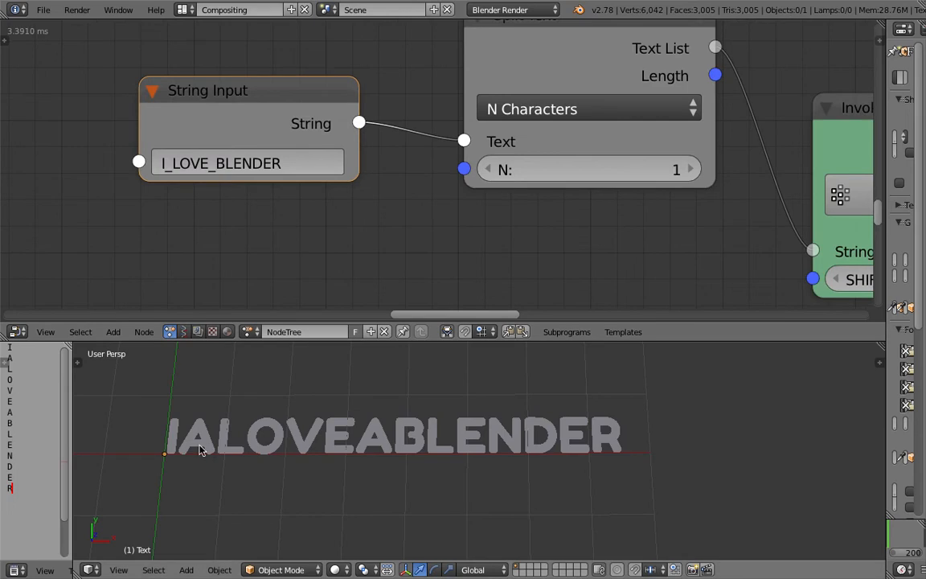
- Lower the My Loop node's SHIFTED value to -91 to encrypt the message
left_click(200, 449)
middle_click_drag(547, 395, 579, 438)
middle_click_drag(417, 190, 233, 145)
middle_click_drag(433, 207, 278, 214)
left_click_drag(649, 244, 572, 244)
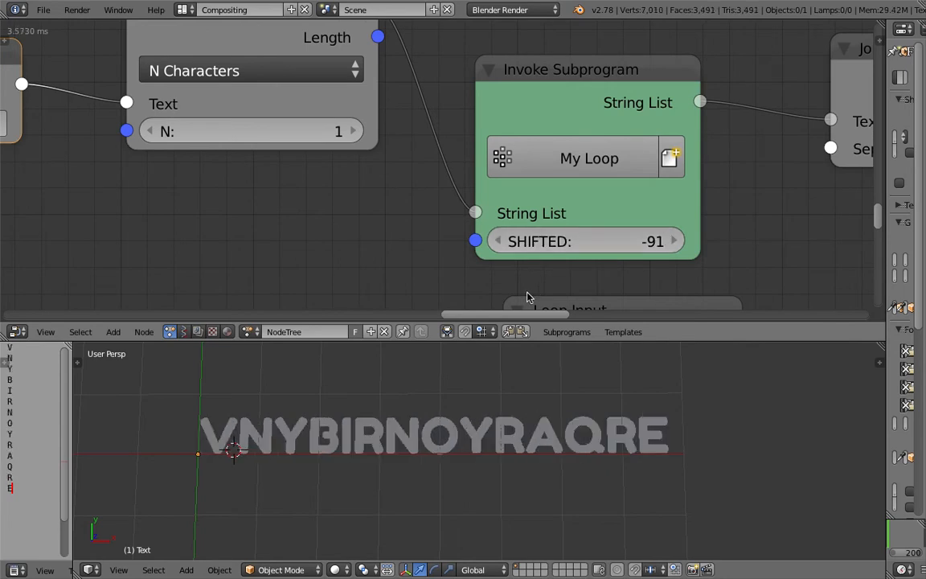
- Duplicate the encrypted text object in the 3D view and place the copy just above the original
scroll(328, 457, "down", 2)
scroll(273, 446, "up", 4)
right_click(238, 435)
scroll(345, 450, "down", 4)
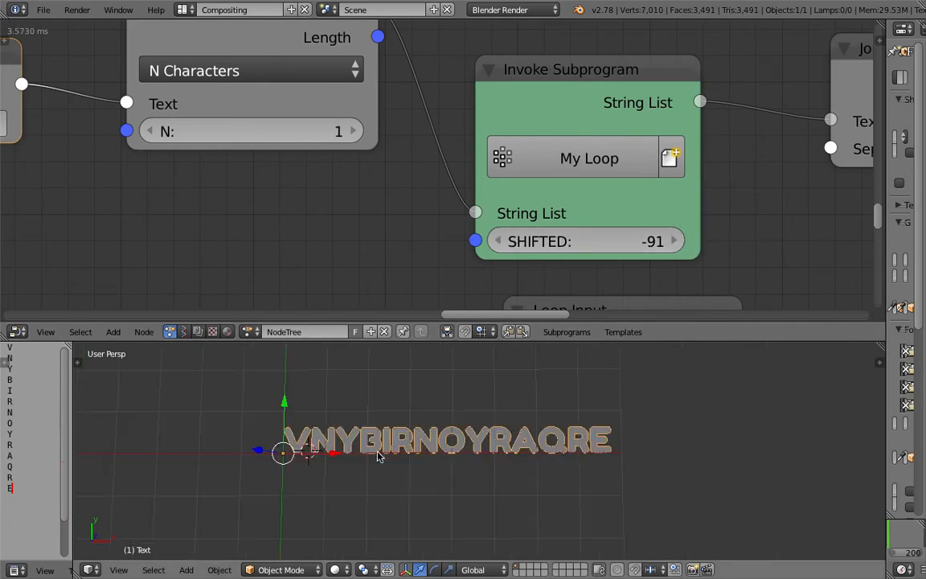
scroll(505, 412, "down", 2)
key("shift+d")
left_click(464, 431)
- Replace the String Input node's text with the encrypted message VNYBIRNOYRAQRE
scroll(455, 437, "up", 4)
middle_click_drag(152, 213, 494, 230)
left_click(351, 159)
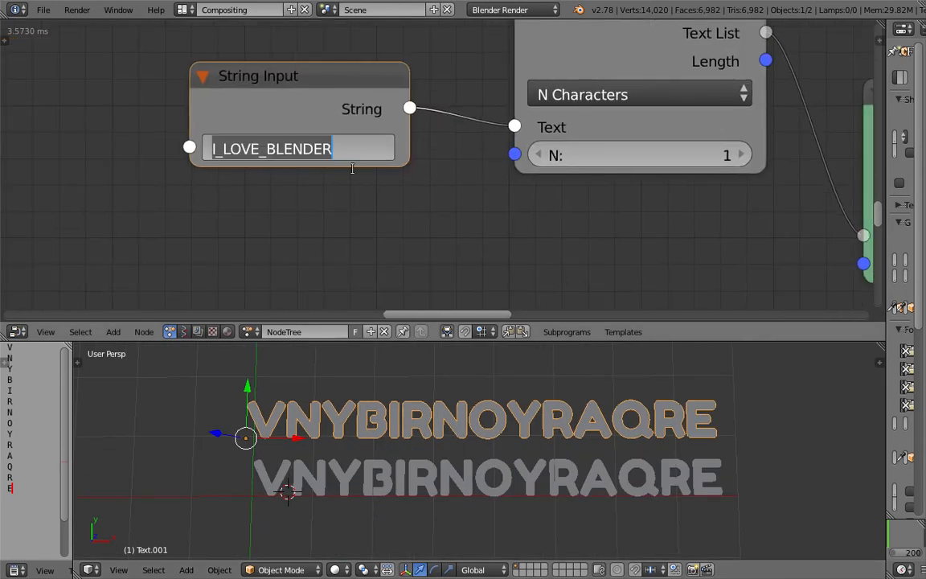
type("VNY")
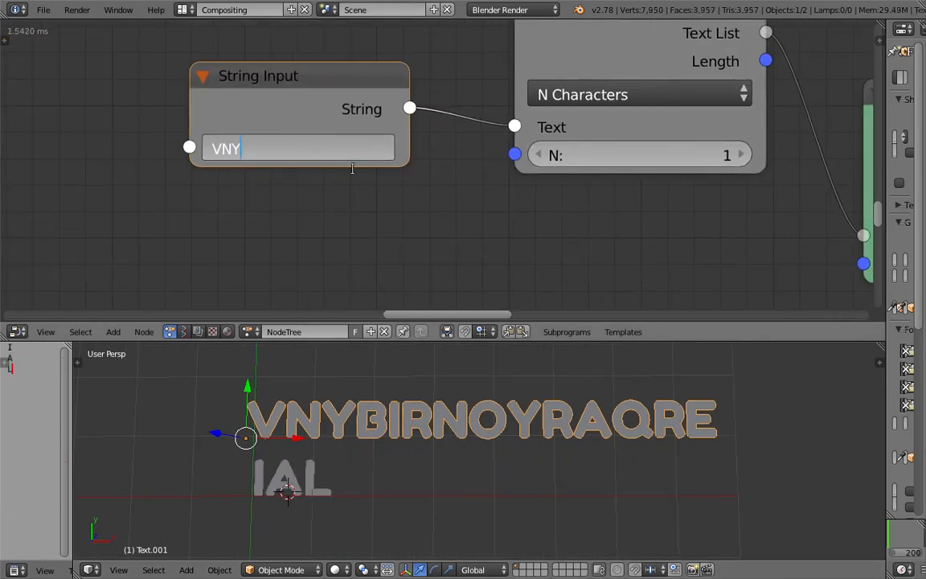
type("BI")
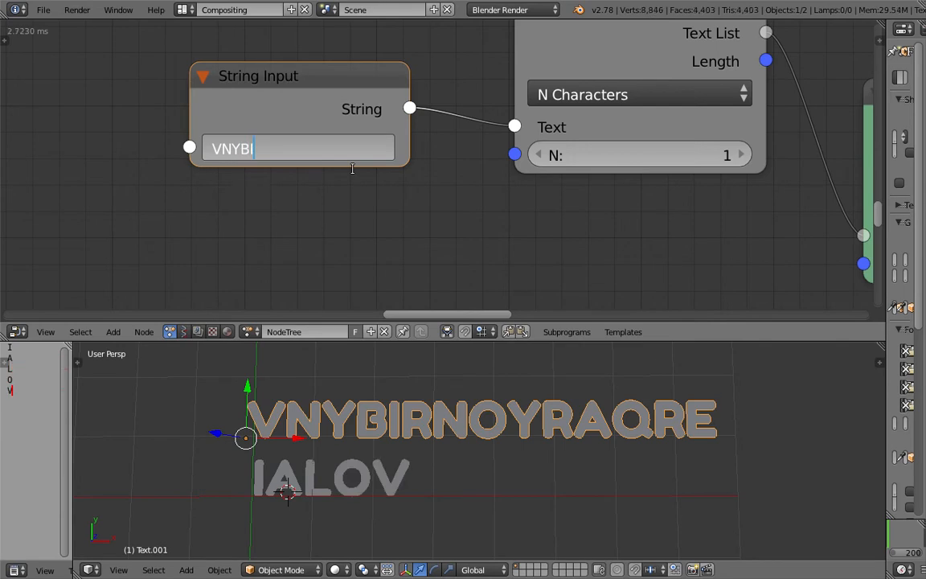
type("RNOYR")
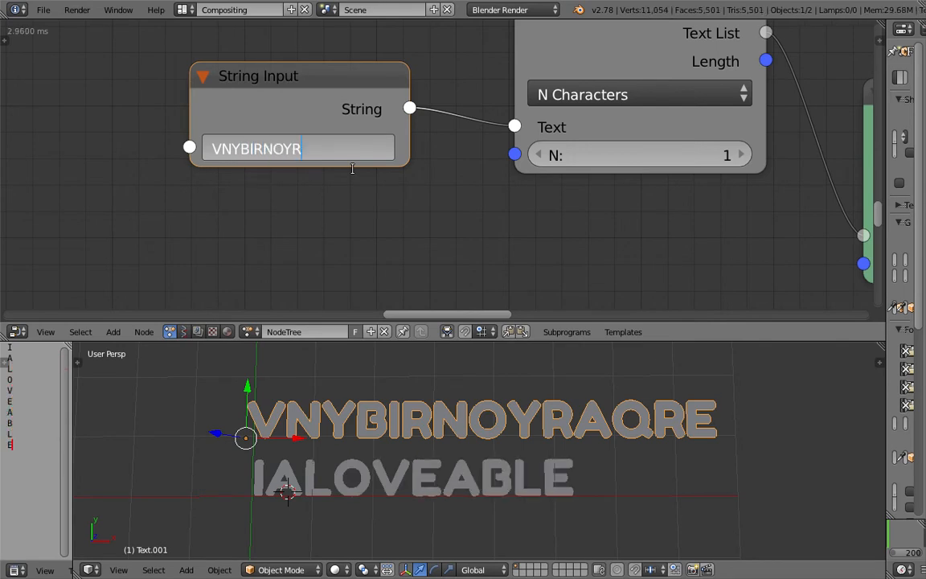
type("AQ")
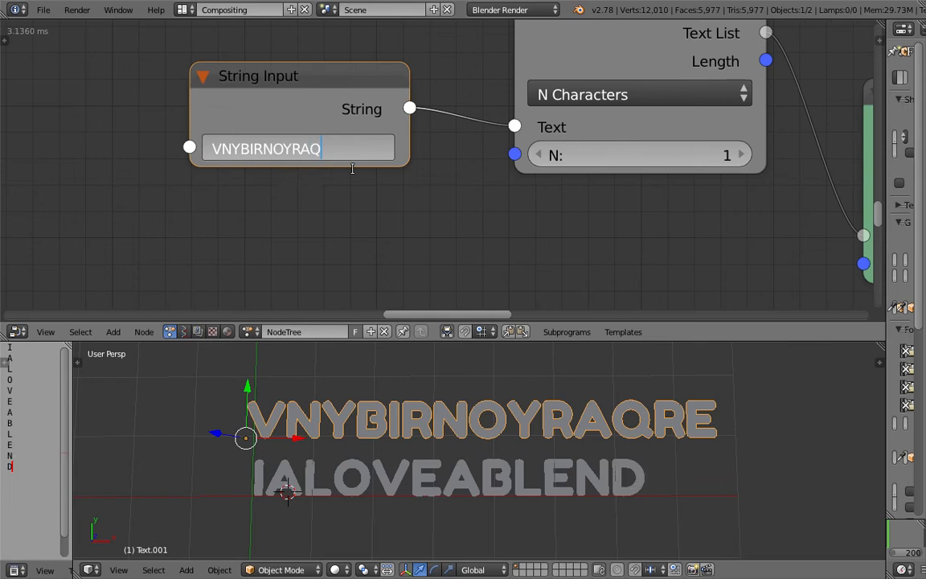
type("RE")
key("Return")
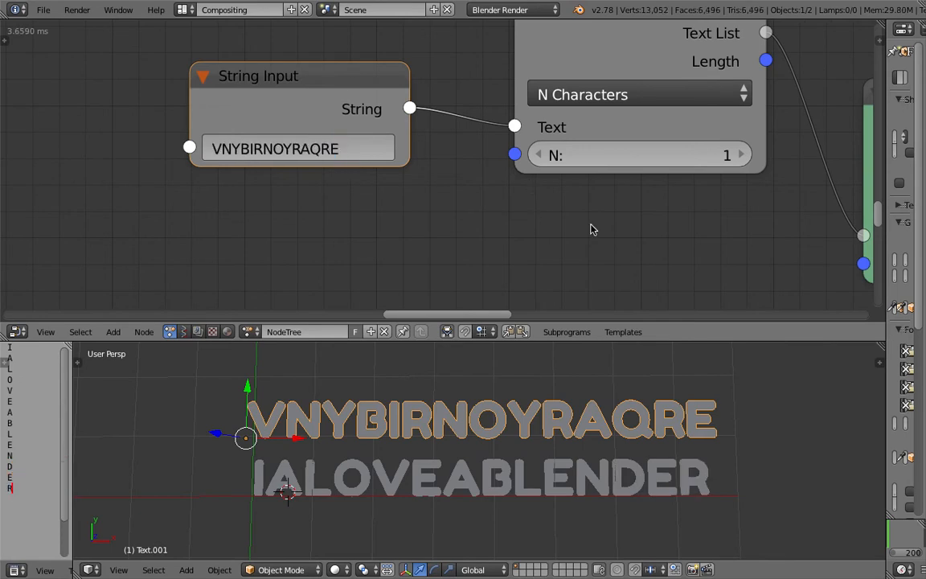
- Set the My Loop node's SHIFTED value to 91
middle_click_drag(531, 200, 312, 193)
double_click(639, 234)
type("91")
key("Return")
middle_click_drag(592, 439, 622, 482)
left_click(676, 511)
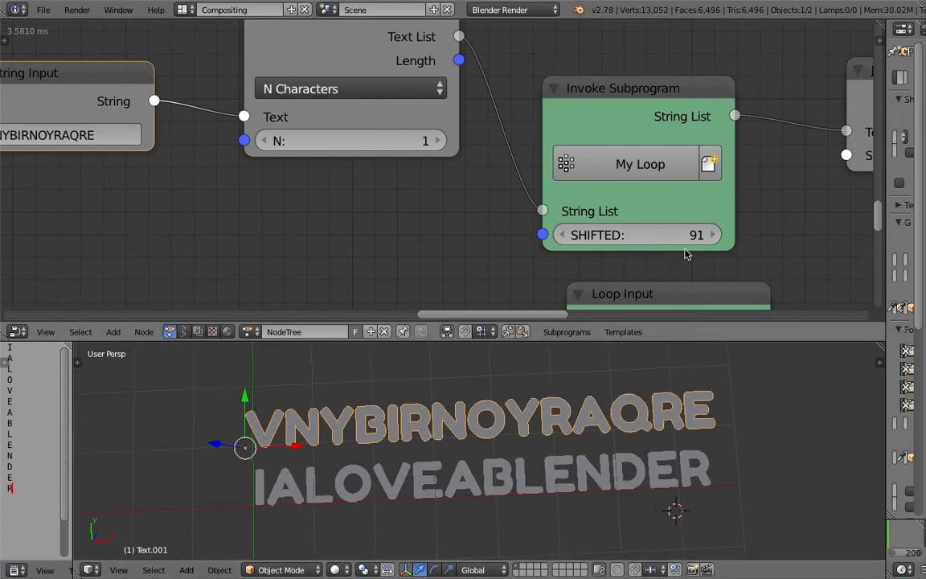
scroll(687, 254, "up", 2)
mouse_move(567, 225)
left_mouse_down()
mouse_move(580, 225)
mouse_move(567, 225)
left_mouse_up()
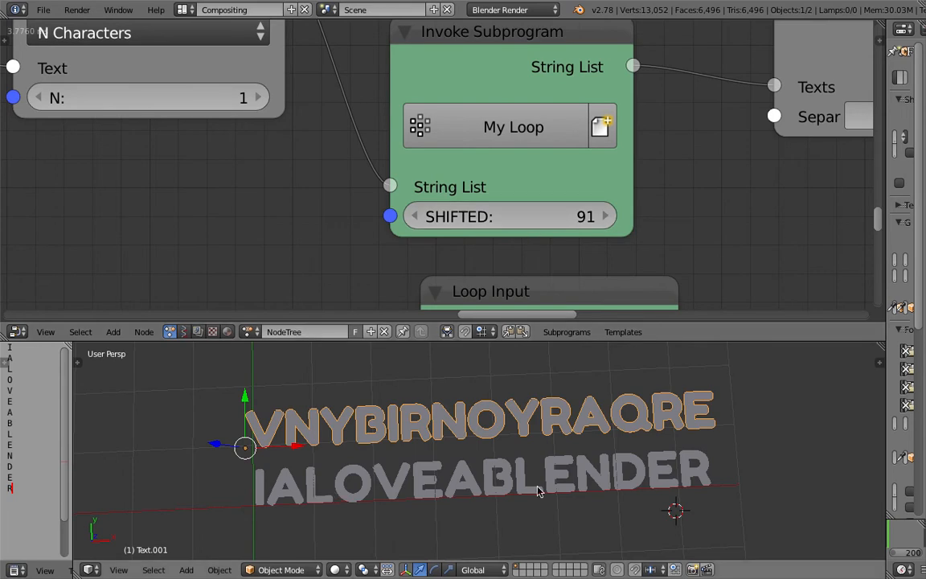
- Move the duplicated VNYBIRNOYRAQRE text object farther up from the live output text
scroll(362, 494, "down", 2)
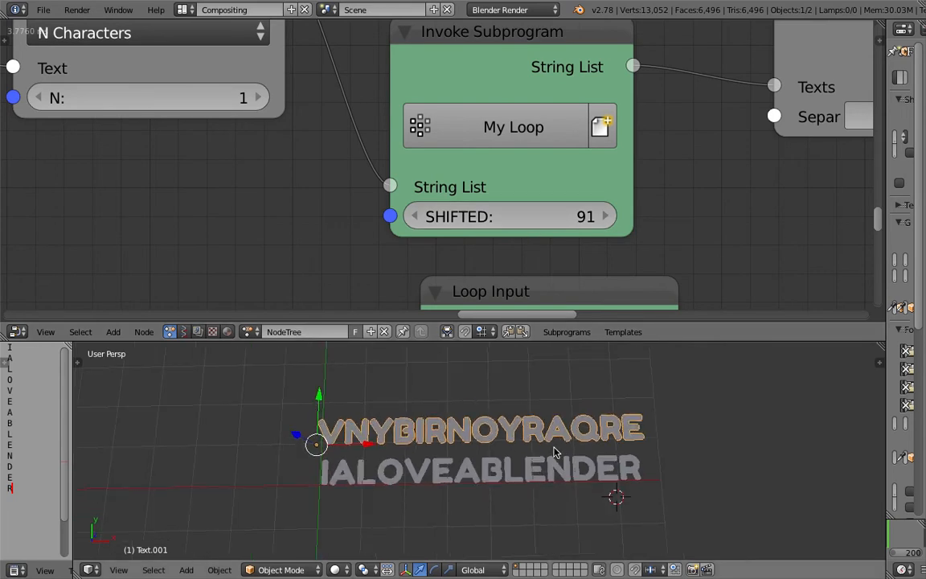
scroll(524, 427, "up", 1)
key("a")
key("a")
right_click(508, 429)
key("g")
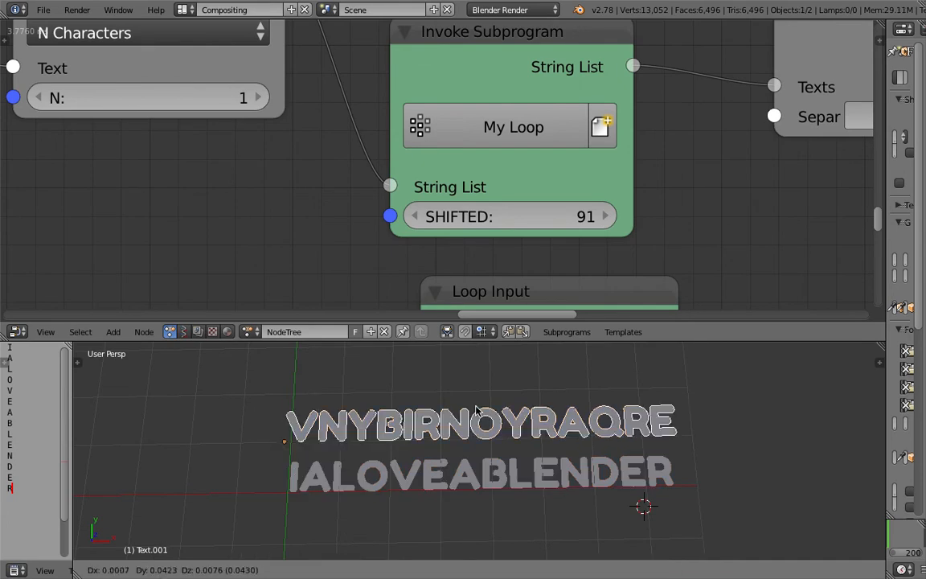
left_click(456, 395)
scroll(596, 401, "down", 1)
key("g")
left_click(555, 411)
- Vary the My Loop node's SHIFTED value to scramble the output text, and reset it to 0
middle_click_drag(576, 424, 539, 446)
middle_click_drag(560, 254, 517, 243)
scroll(553, 205, "up", 1)
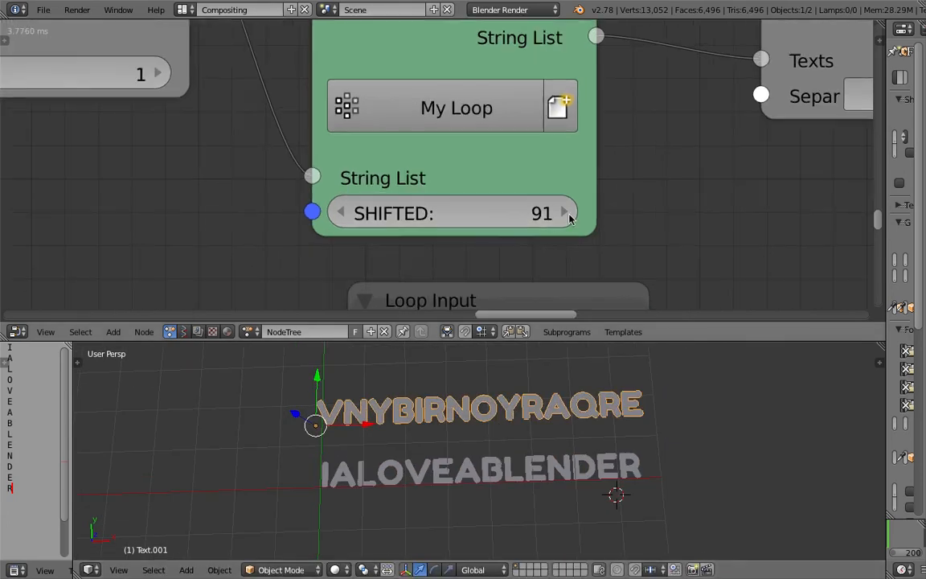
left_click_drag(526, 216, 181, 215)
left_click(531, 214)
type("0")
key("Return")
- Save the Blender file
middle_click_drag(155, 218, 302, 203)
key("ctrl+s")
left_click(273, 202)
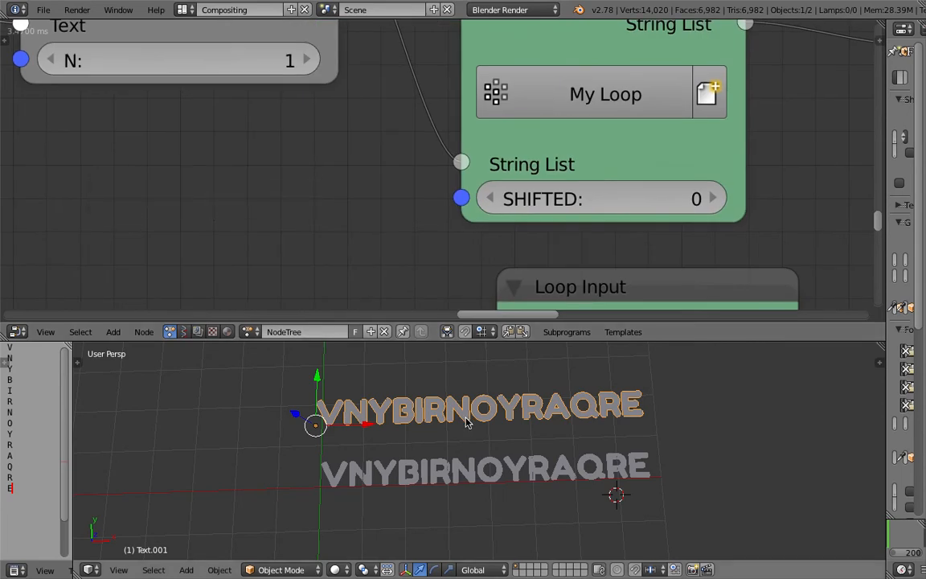
scroll(411, 376, "down", 1)
- Review the Caesar Cipher explanation and Figure 14-1 in Chrome, and return to Blender
key("super+Tab")
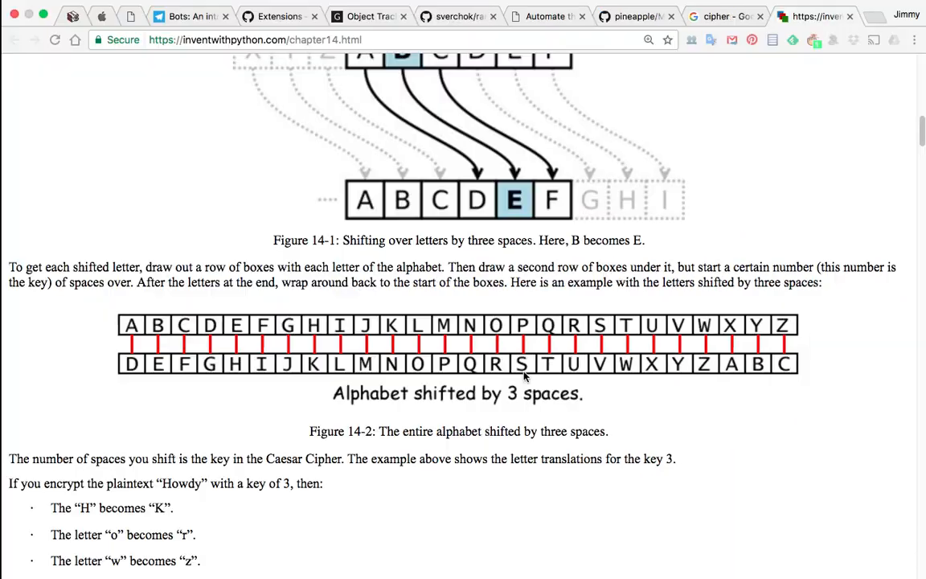
scroll(523, 376, "up", 3)
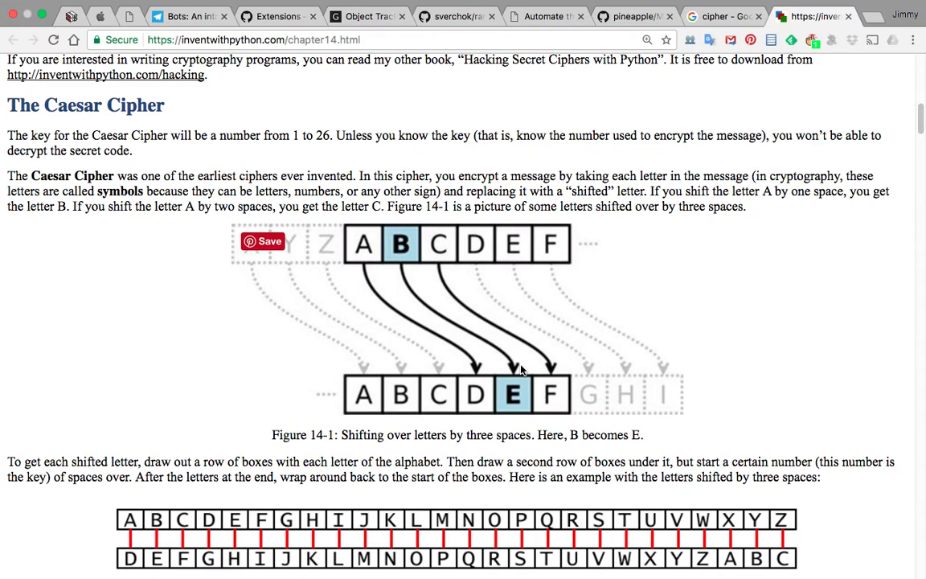
scroll(521, 369, "down", 2)
key("super+Tab")
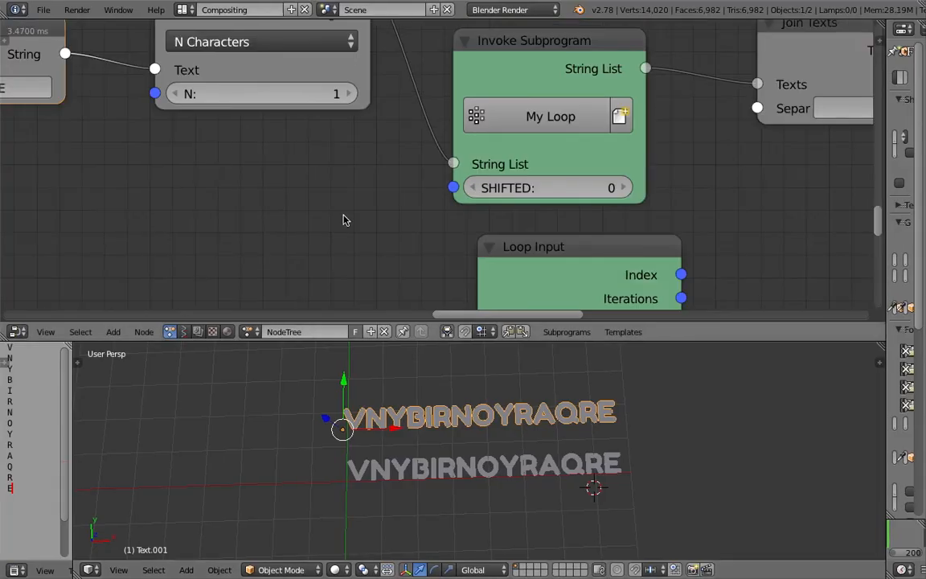
- Examine the loop, character-conversion and debug node groups elsewhere in the node tree, and leave Blender for the neighbouring desktop
scroll(343, 219, "down", 6)
scroll(358, 148, "down", 3)
middle_click_drag(458, 156, 428, 202)
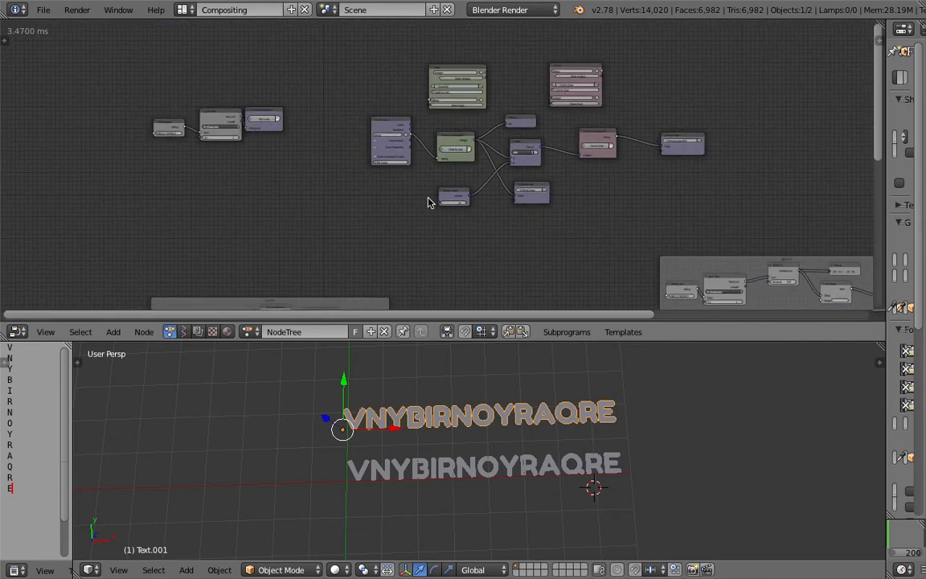
scroll(428, 202, "up", 3)
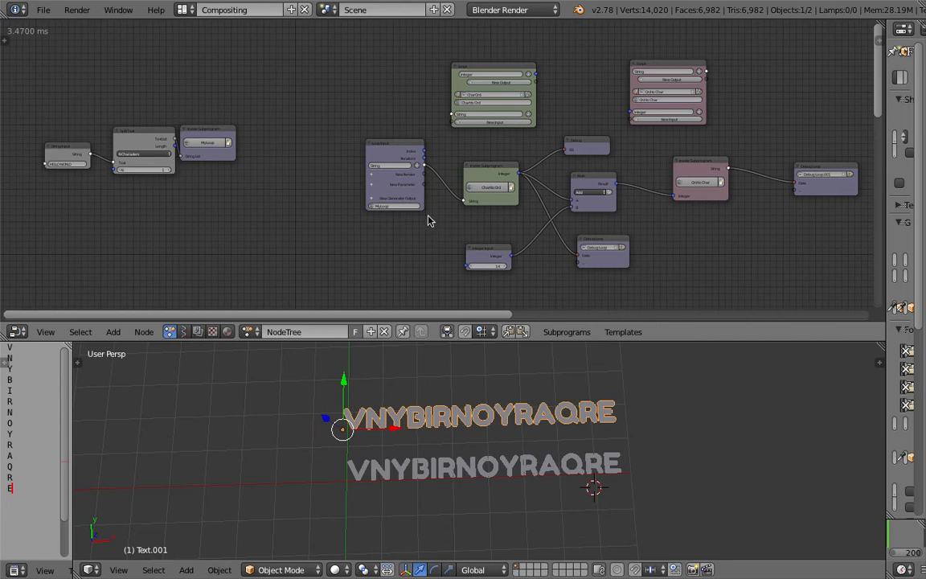
middle_click_drag(373, 205, 387, 180)
scroll(449, 191, "up", 2)
scroll(447, 174, "down", 3)
middle_click_drag(639, 203, 498, 206)
scroll(497, 205, "down", 3)
middle_click_drag(630, 258, 466, 114)
scroll(471, 157, "up", 2)
middle_click_drag(325, 194, 397, 180)
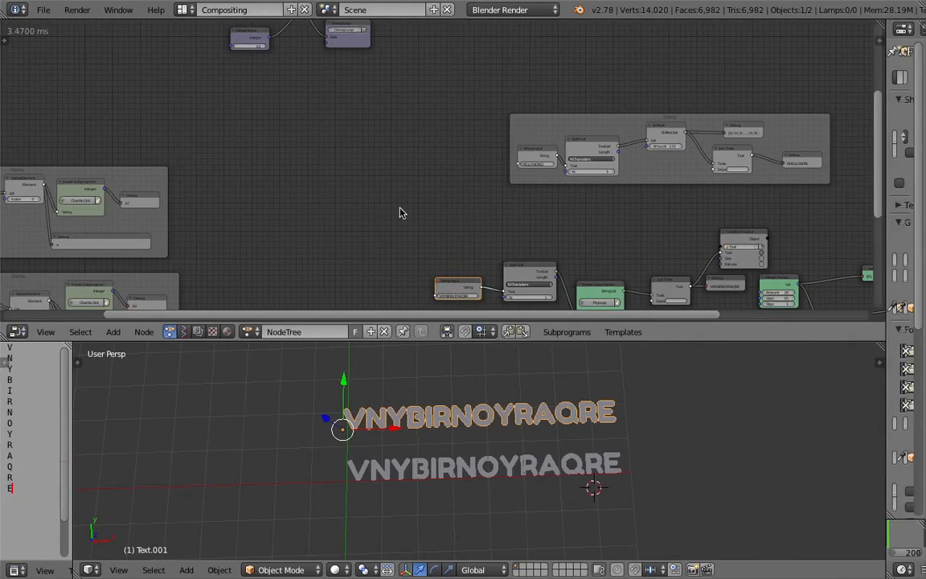
key("ctrl+Left")
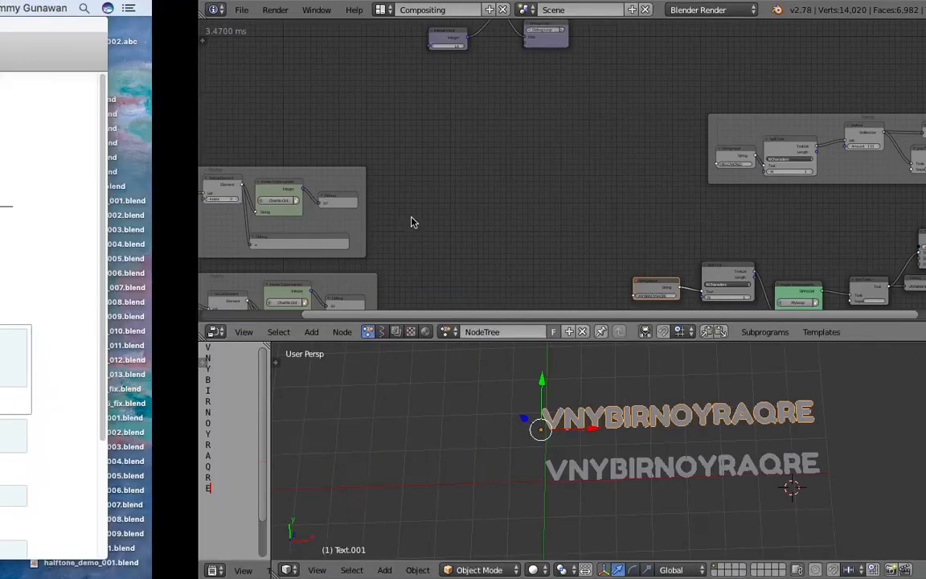
- Switch to the Pineapple notebook, add a "Special Character" bullet to the user-input list in the Basic Cipher cell, and render the cell
left_click(293, 288)
scroll(291, 288, "down", 1)
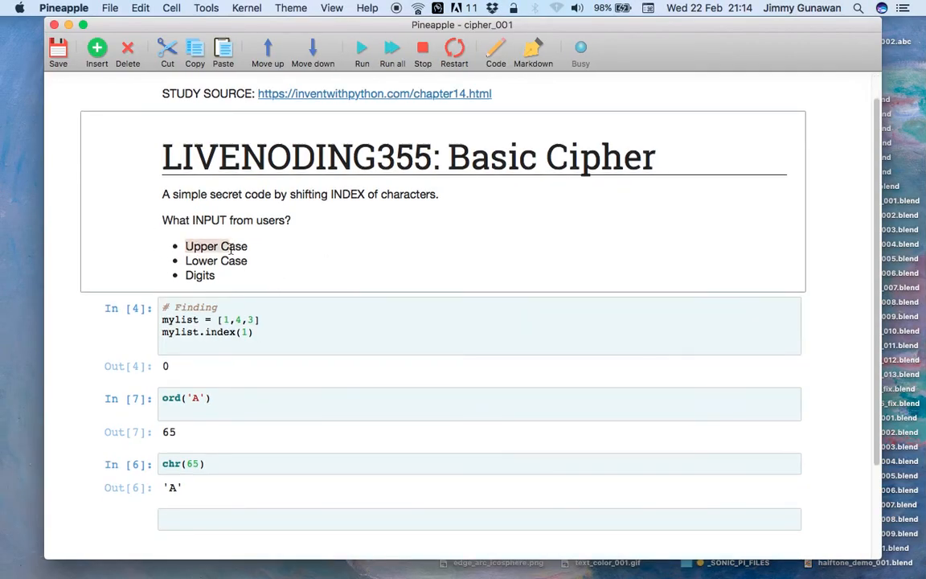
double_click(227, 277)
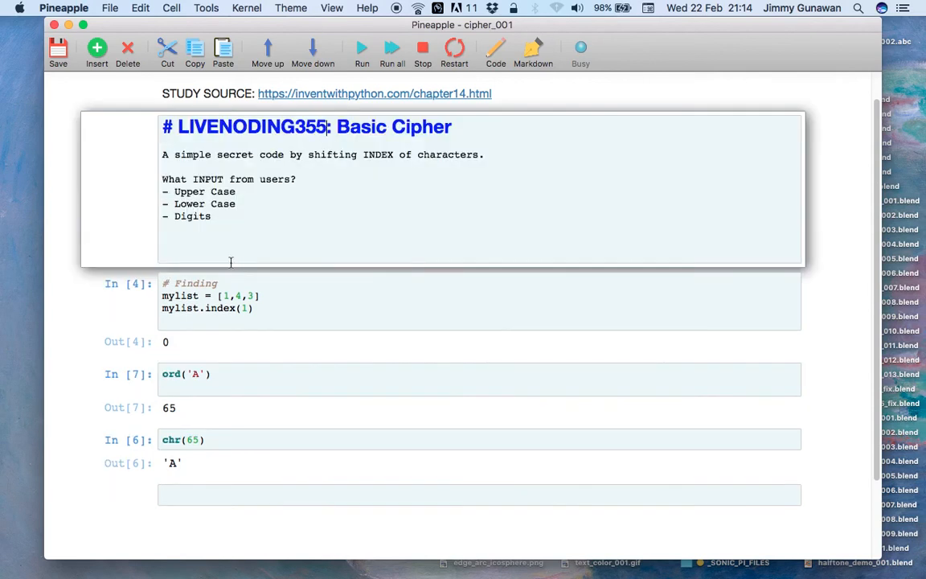
key("Return")
type("- Spe")
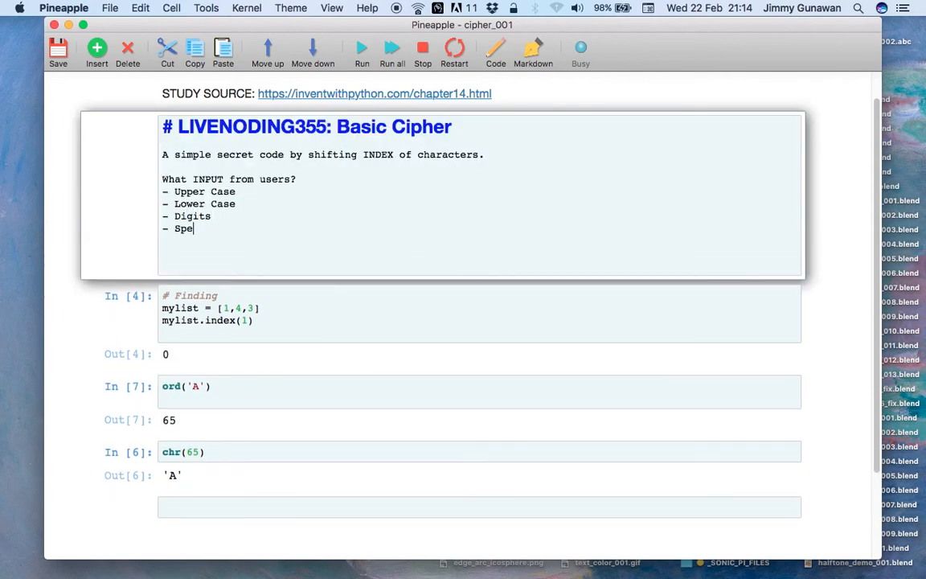
type("cial Character")
key("Return")
key("Return")
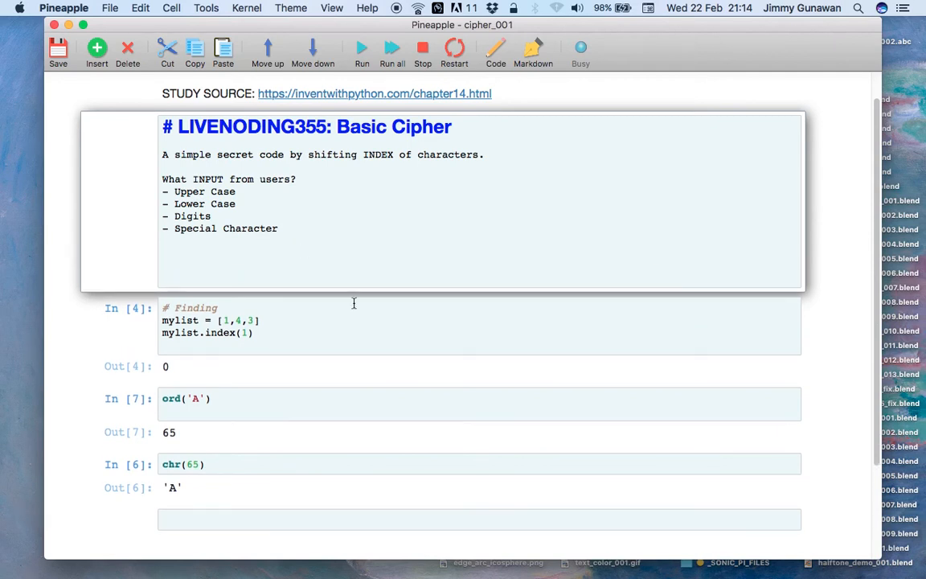
left_click(369, 342)
left_click(365, 271)
key("shift+Return")
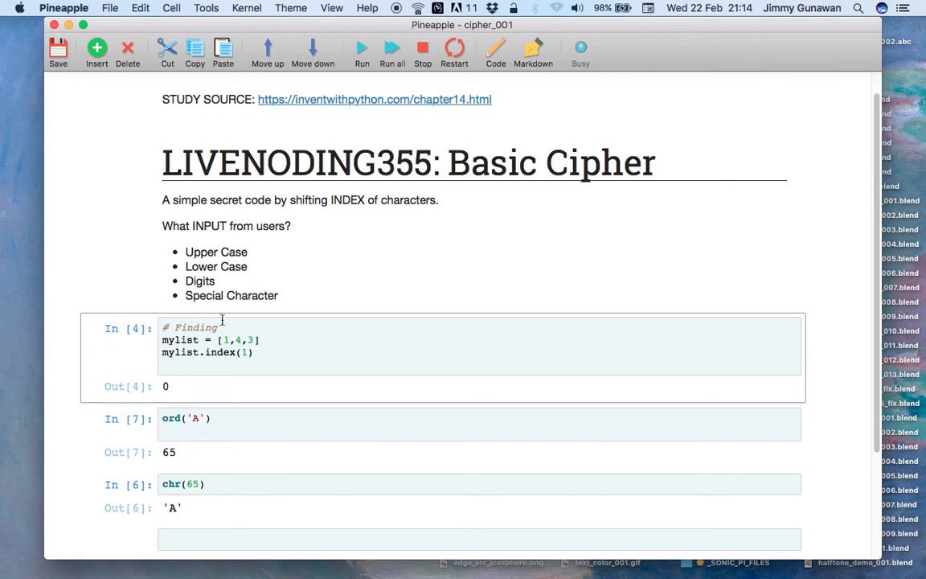
- Return to Blender, bring the lower-case Chart to Ord frame into view, and enlarge the node editor's height
scroll(221, 333, "down", 2)
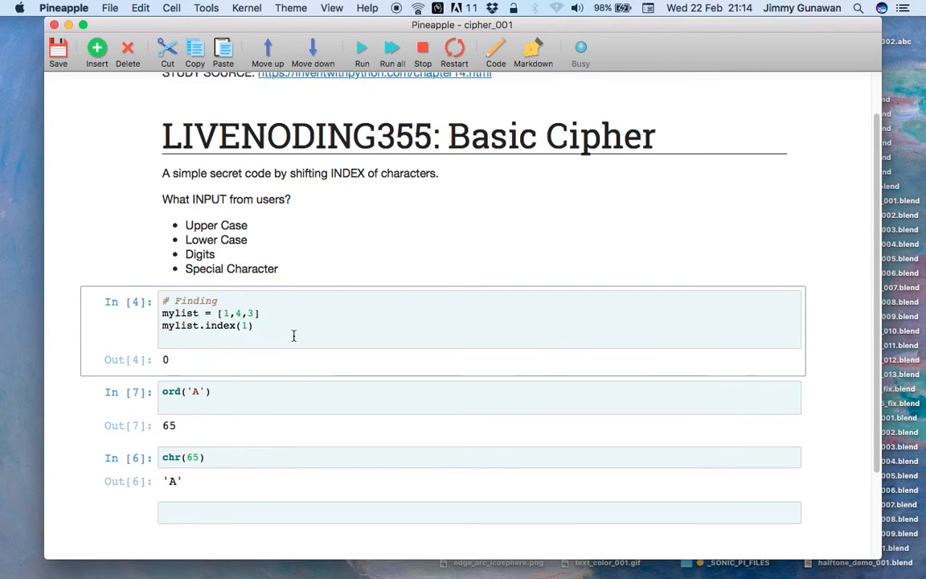
scroll(321, 334, "down", 2)
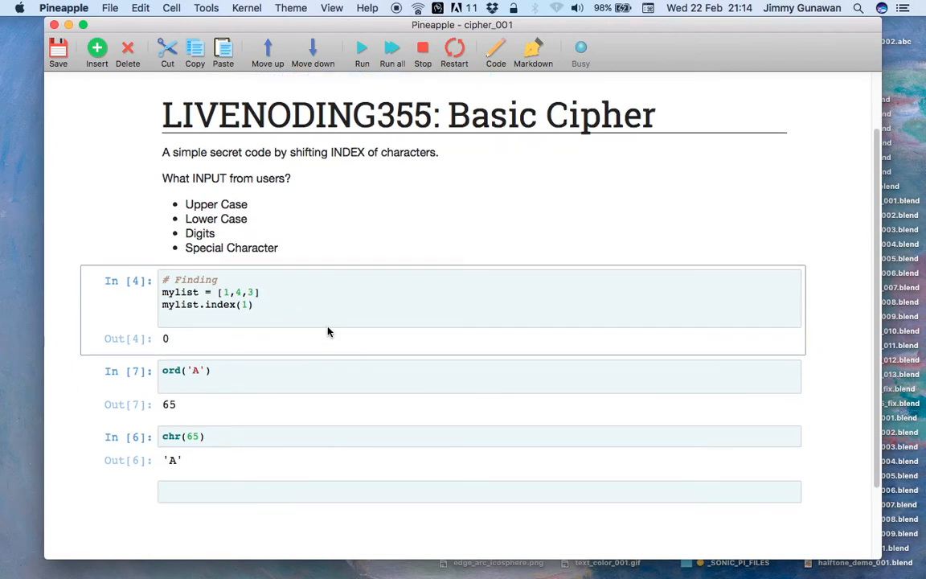
key("ctrl+Right")
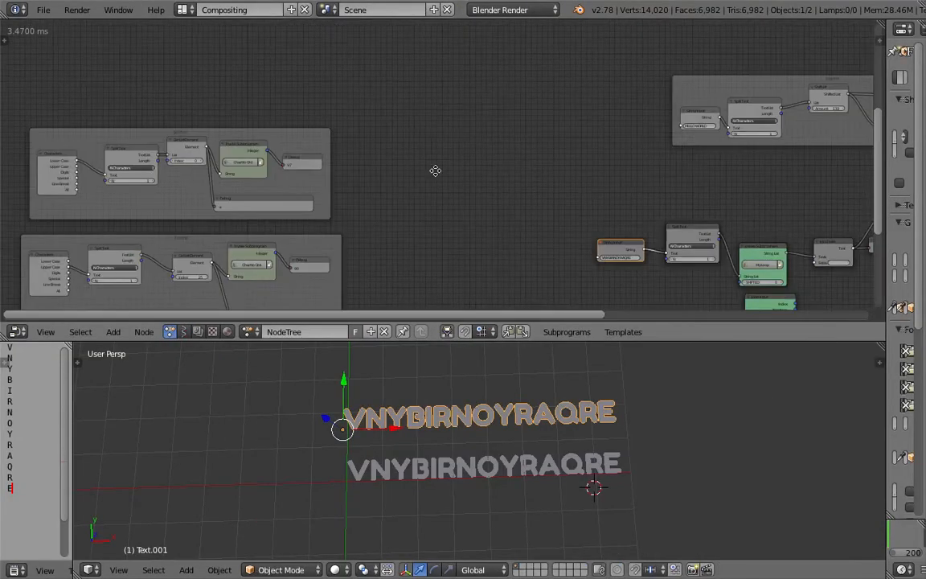
middle_click_drag(434, 170, 589, 126)
scroll(538, 157, "up", 5)
middle_click_drag(369, 160, 546, 176)
scroll(546, 176, "up", 3)
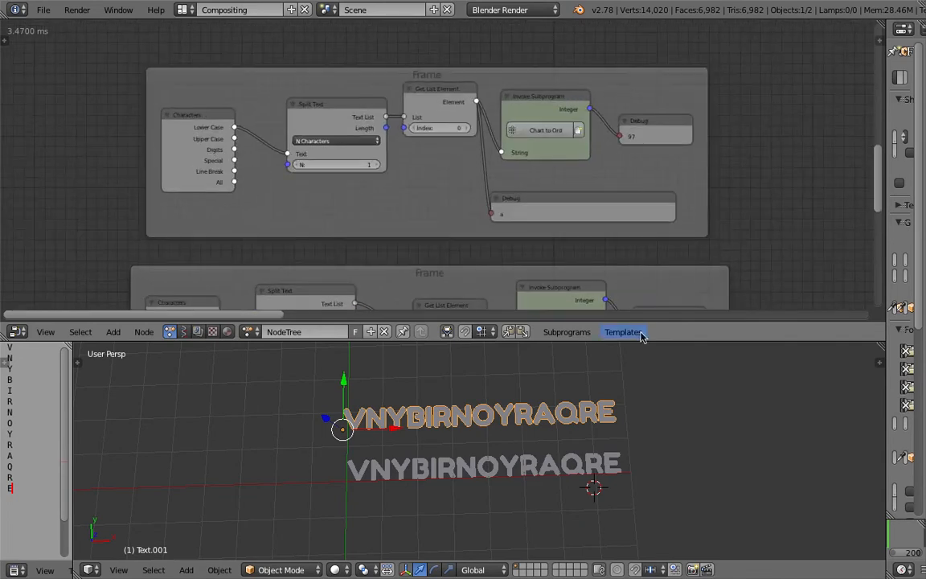
left_click_drag(647, 345, 647, 416)
- Nudge the Characters node in the lower-case frame and examine its outputs alongside both Chart to Ord frames
scroll(480, 242, "up", 3)
middle_click_drag(305, 186, 297, 214)
mouse_move(176, 193)
middle_mouse_down()
mouse_move(300, 223)
mouse_move(314, 214)
middle_mouse_up()
scroll(296, 222, "up", 2)
scroll(305, 205, "up", 3)
left_click_drag(278, 164, 255, 157)
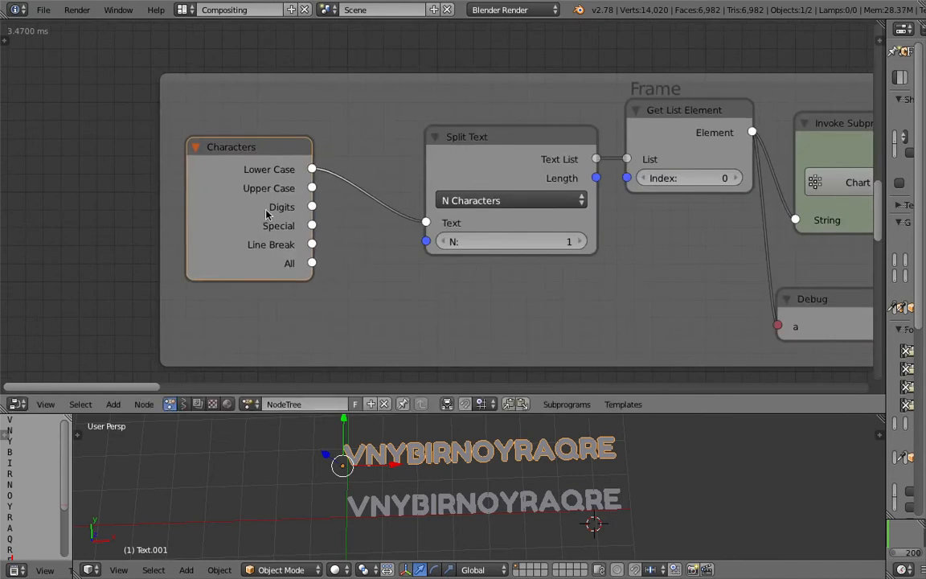
scroll(255, 203, "down", 1)
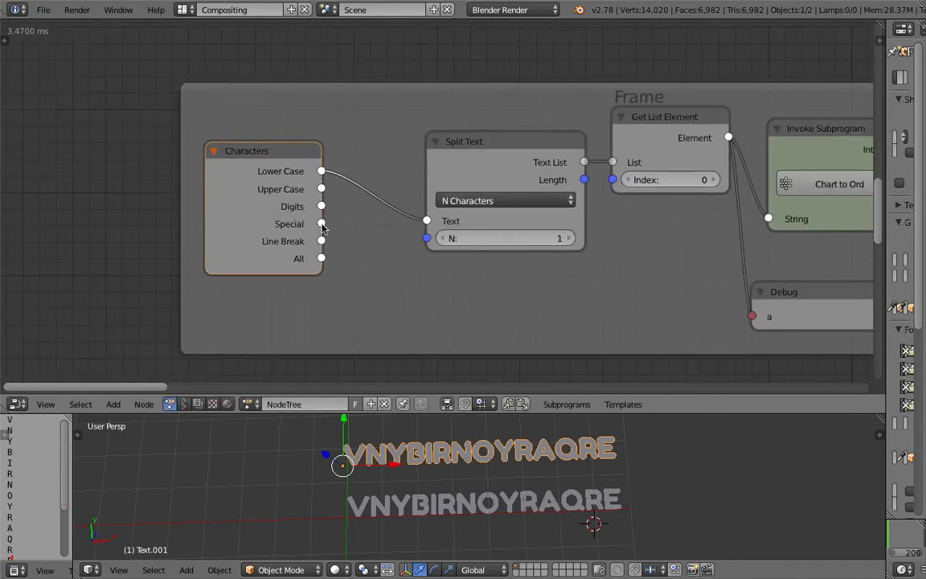
scroll(353, 225, "down", 2)
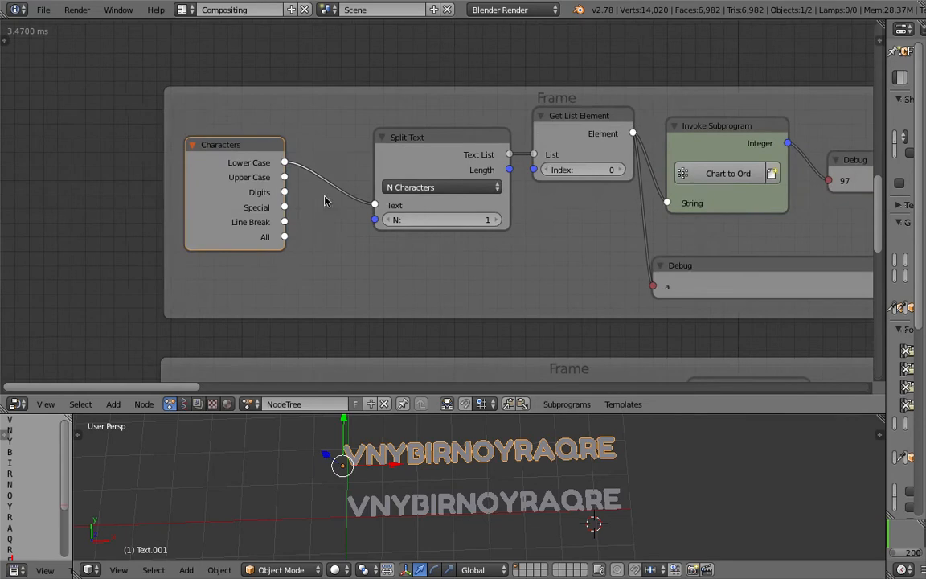
scroll(325, 201, "down", 4)
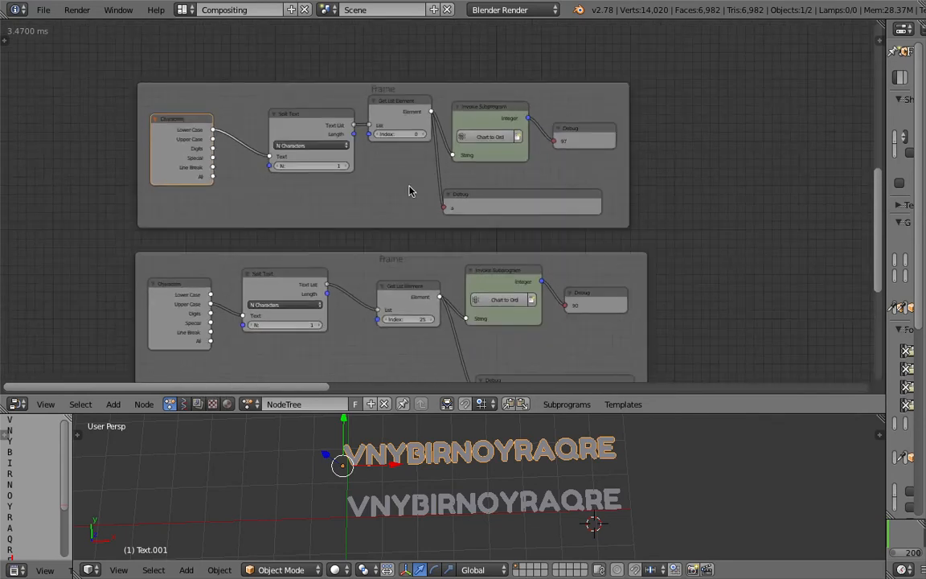
middle_click_drag(408, 190, 371, 175)
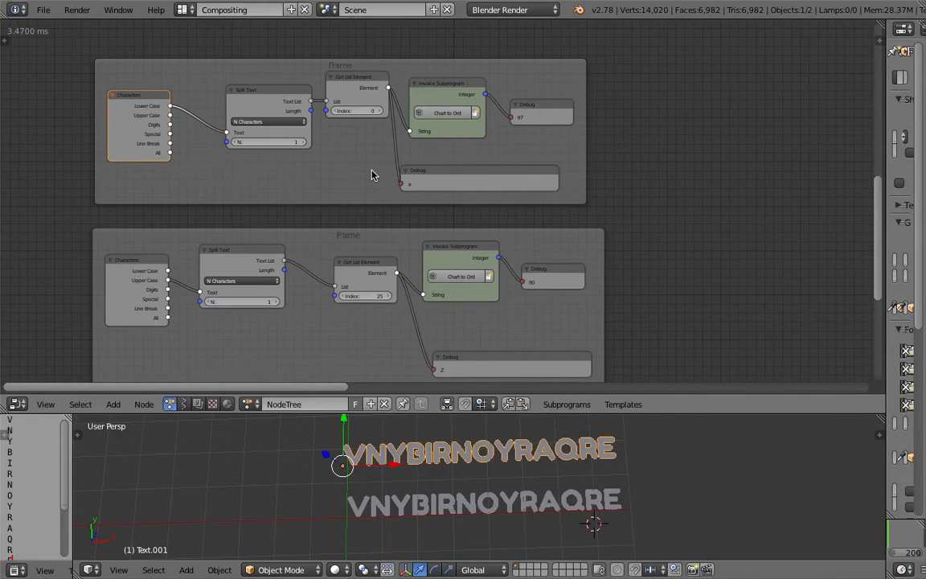
- Switch to the Pineapple notebook and examine the mylist.index(1) and ord('A') cells with their outputs
key("ctrl+Left")
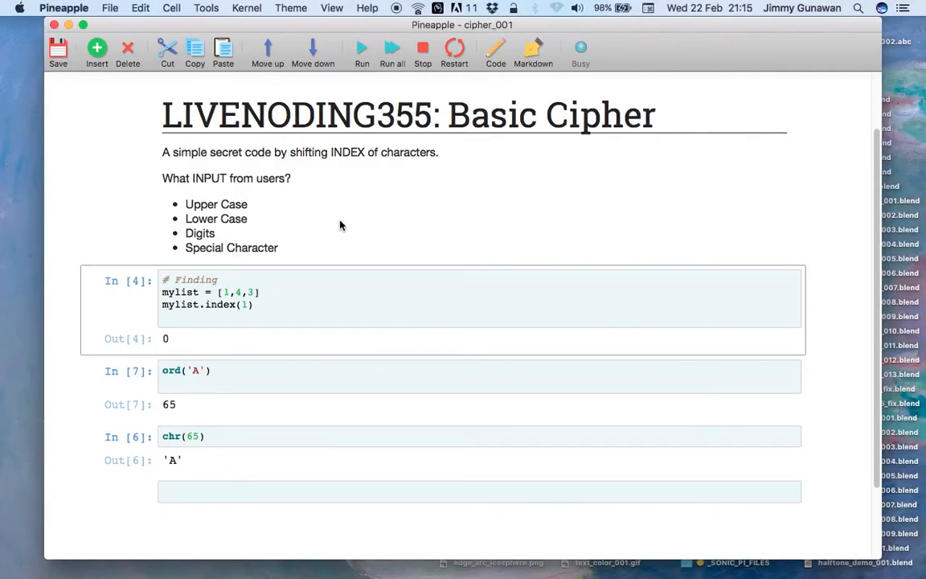
left_click(313, 315)
scroll(317, 319, "down", 1)
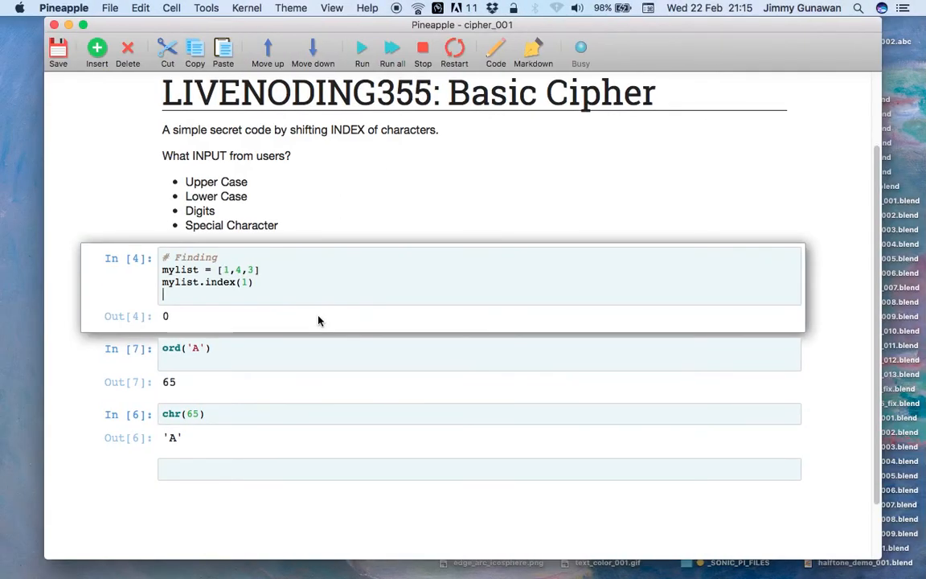
scroll(324, 326, "down", 1)
left_click(204, 321)
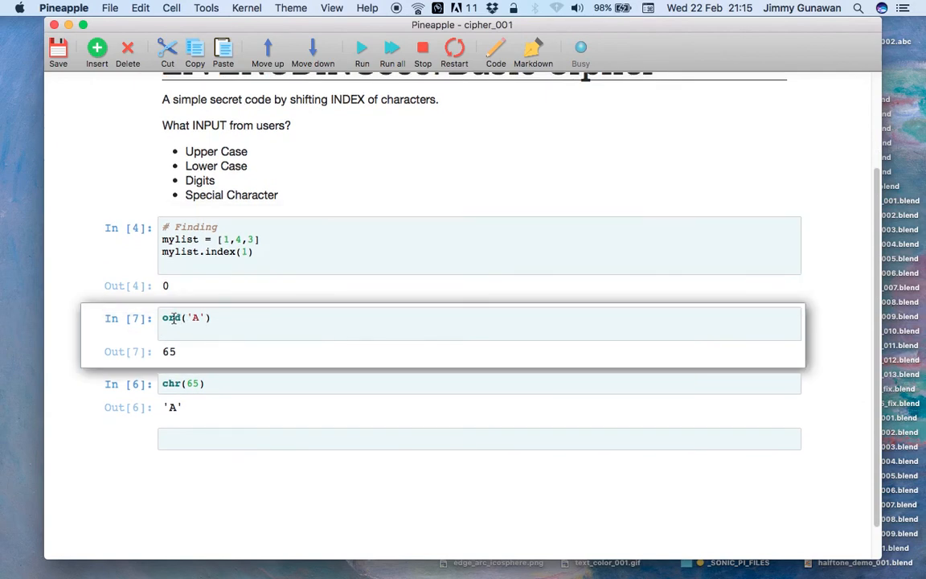
double_click(172, 318)
left_click(194, 318)
left_click(227, 324)
scroll(230, 329, "down", 1)
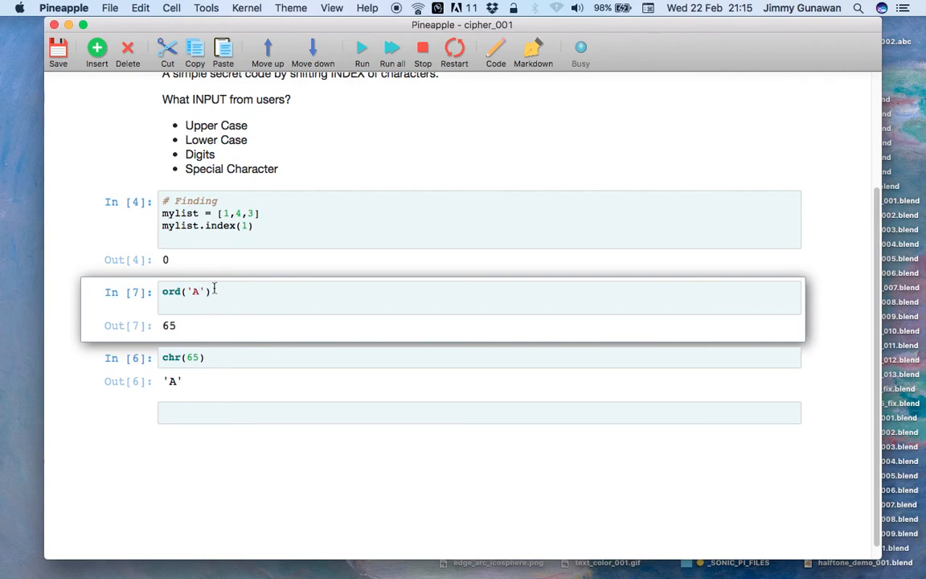
left_click(186, 329)
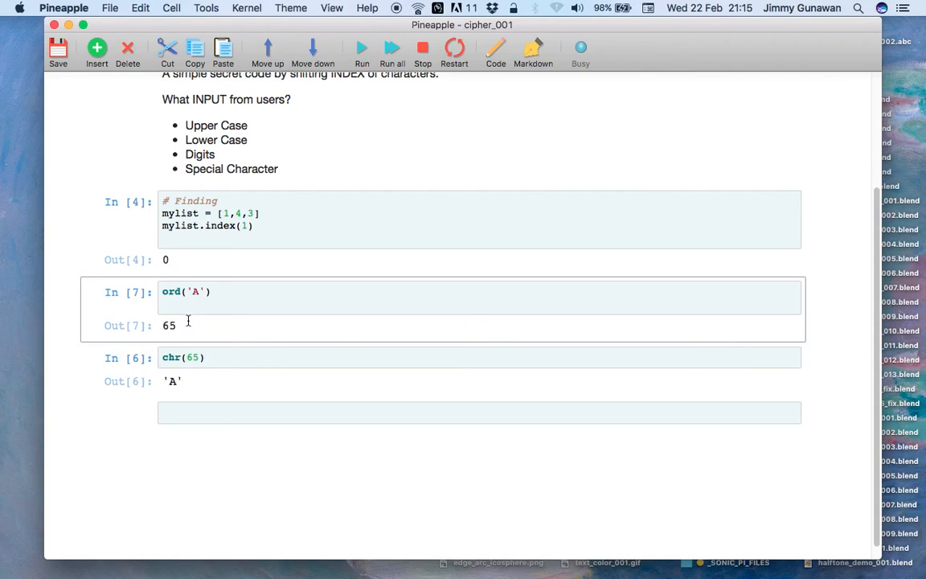
- Change the ord function's argument to 'H' and run the cell
left_click(194, 287)
key("shift+Right")
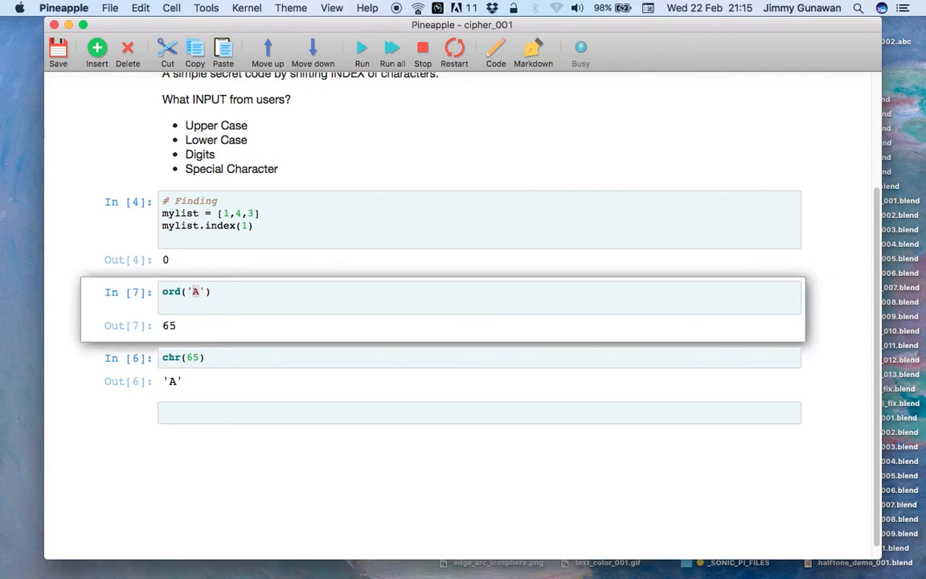
type("H")
key("shift+Return")
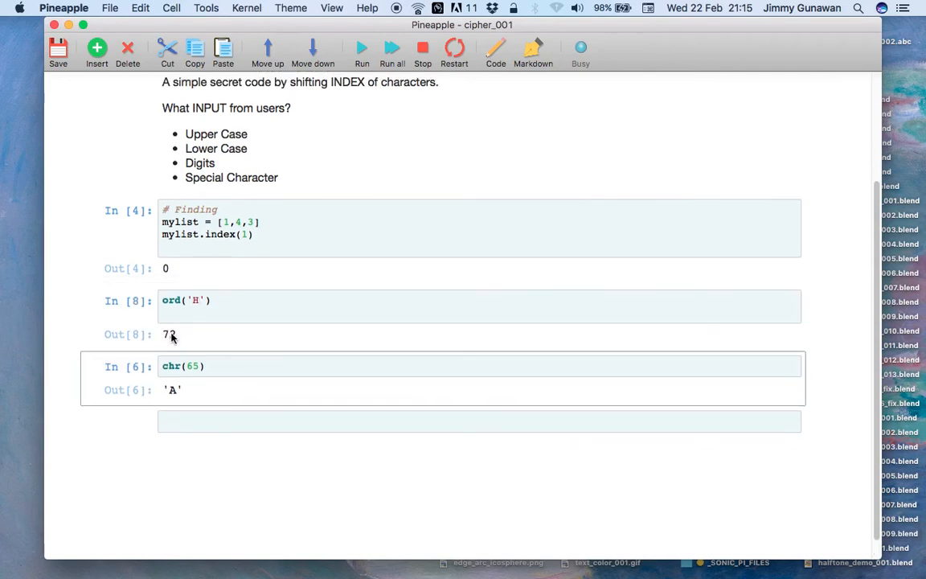
- Change the chr function's argument to 72 and run the cell
scroll(193, 331, "down", 1)
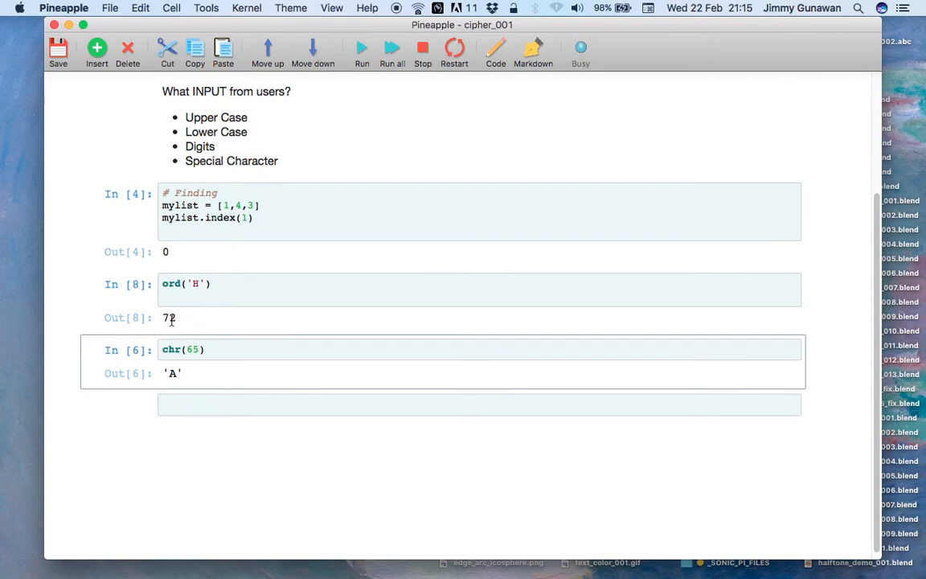
left_click(164, 317)
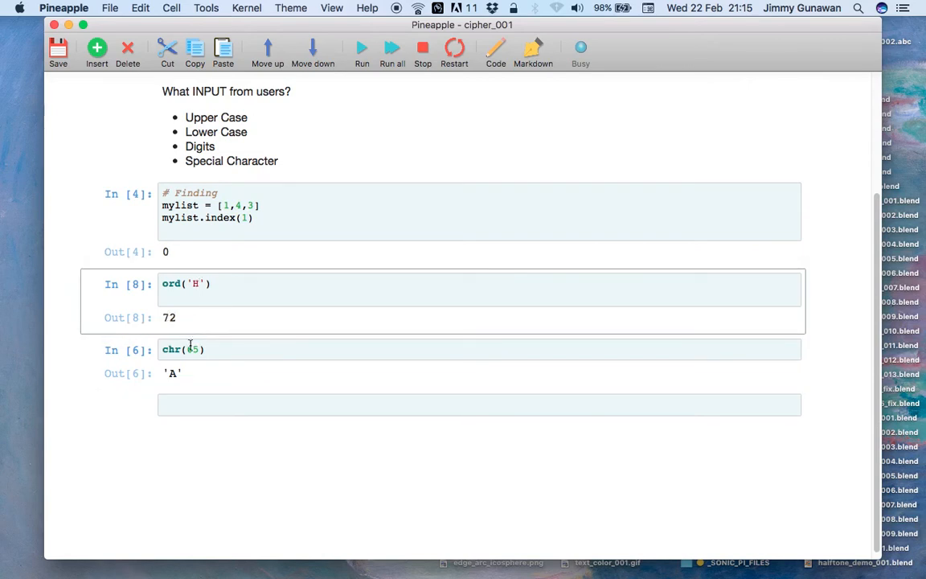
left_click(192, 349)
key("Delete")
key("BackSpace")
type("72")
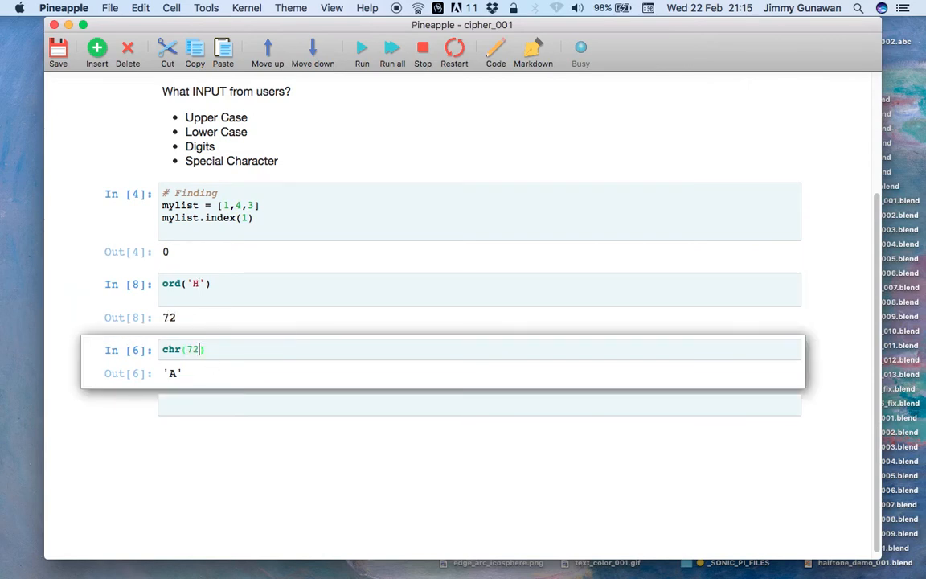
key("shift+Return")
- Compare the ord('H') and chr(72) calls by highlighting each, and check them against the Chart to Ord frames in Blender
left_click(166, 364)
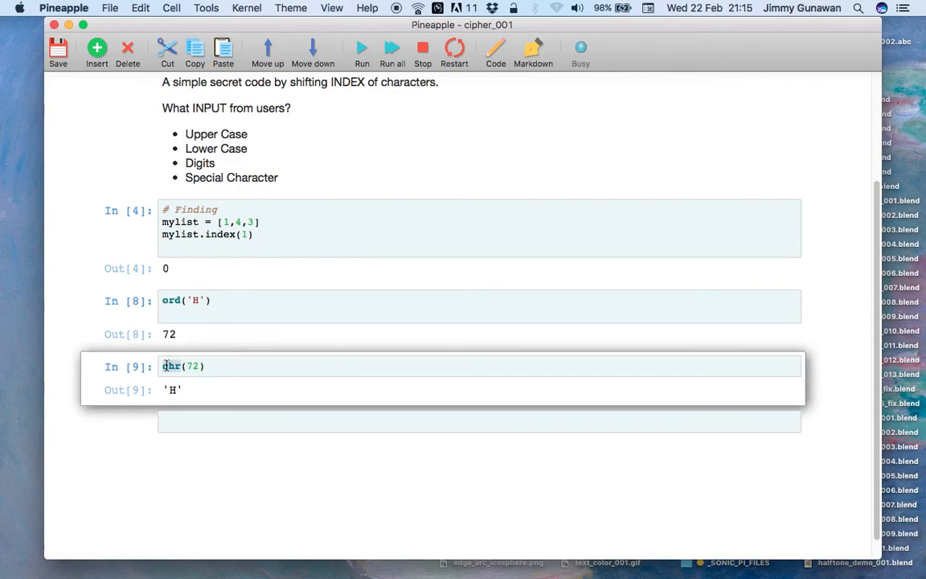
left_click_drag(205, 366, 147, 365)
left_click_drag(218, 301, 130, 303)
left_click_drag(216, 367, 155, 369)
left_click_drag(211, 303, 155, 301)
left_click(234, 362)
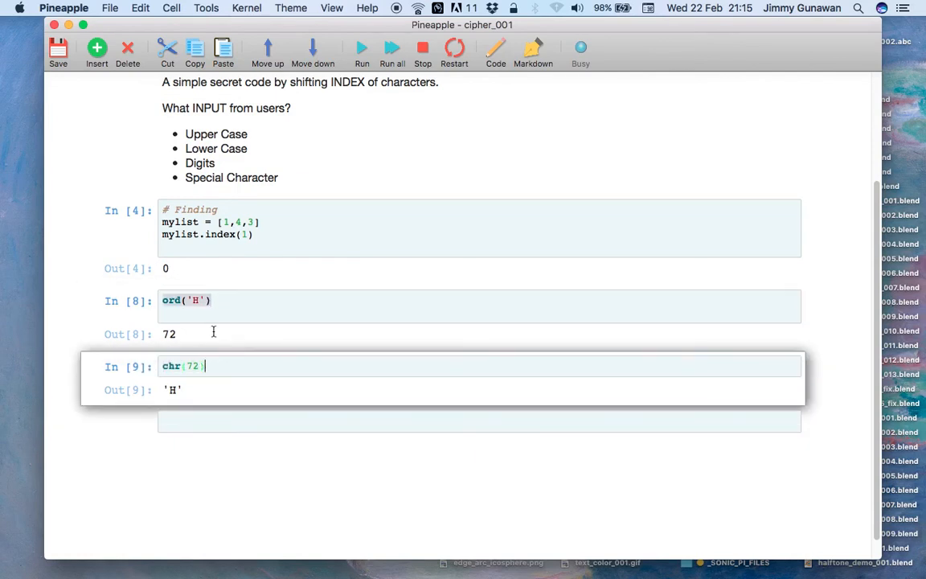
scroll(216, 314, "down", 1)
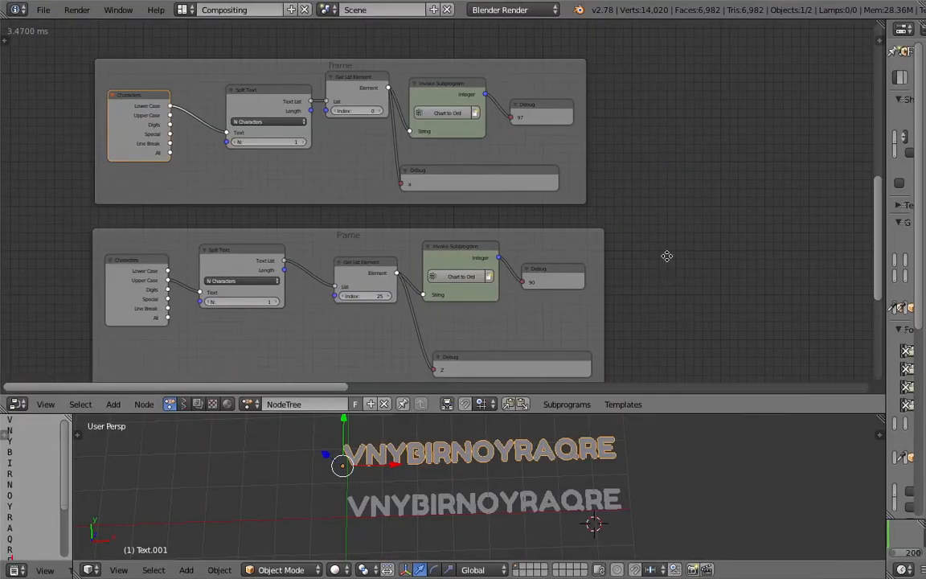
middle_click_drag(666, 256, 357, 193)
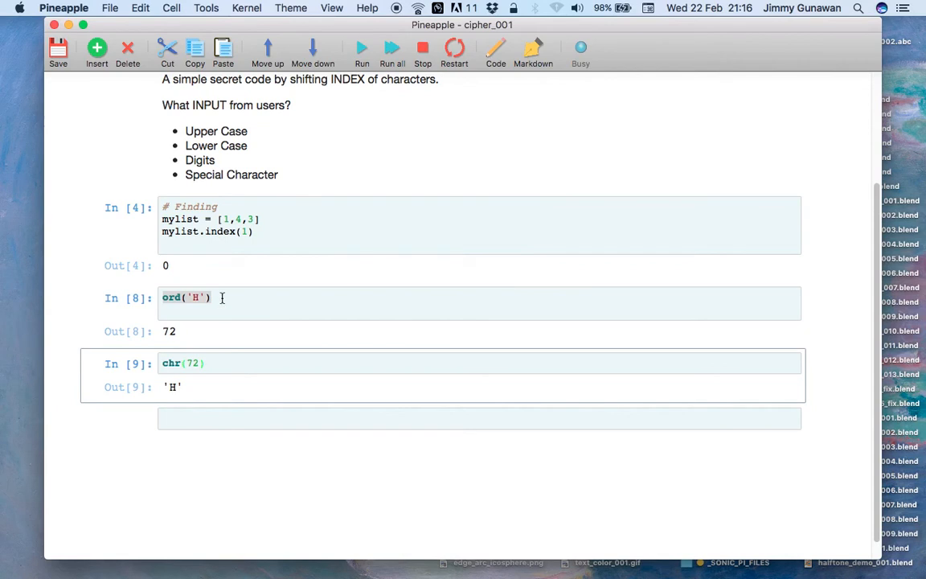
left_click(222, 297)
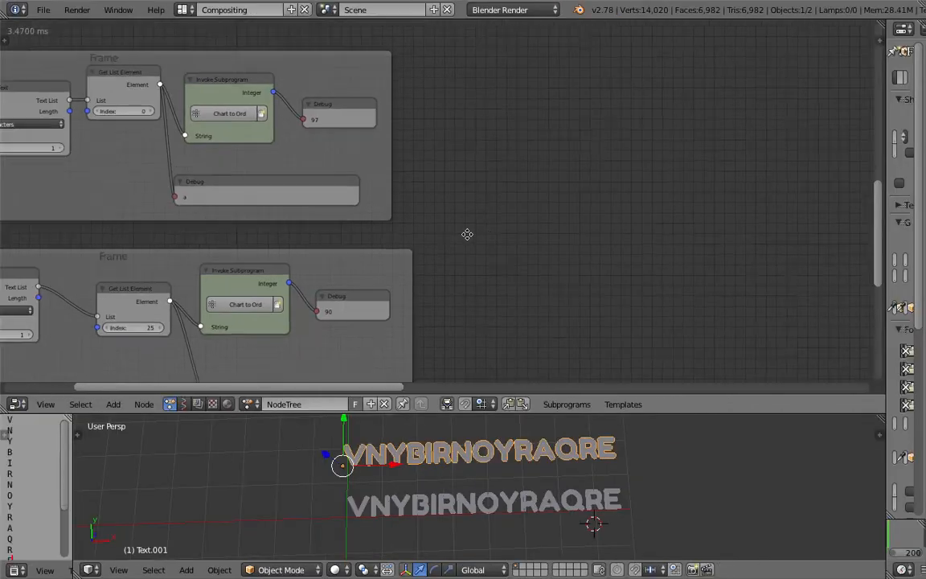
- Switch to Blender and handwrite the word APPLE with Grease Pencil in the empty area beside the Chart to Ord frames
scroll(518, 193, "up", 3)
middle_click_drag(518, 194, 319, 243)
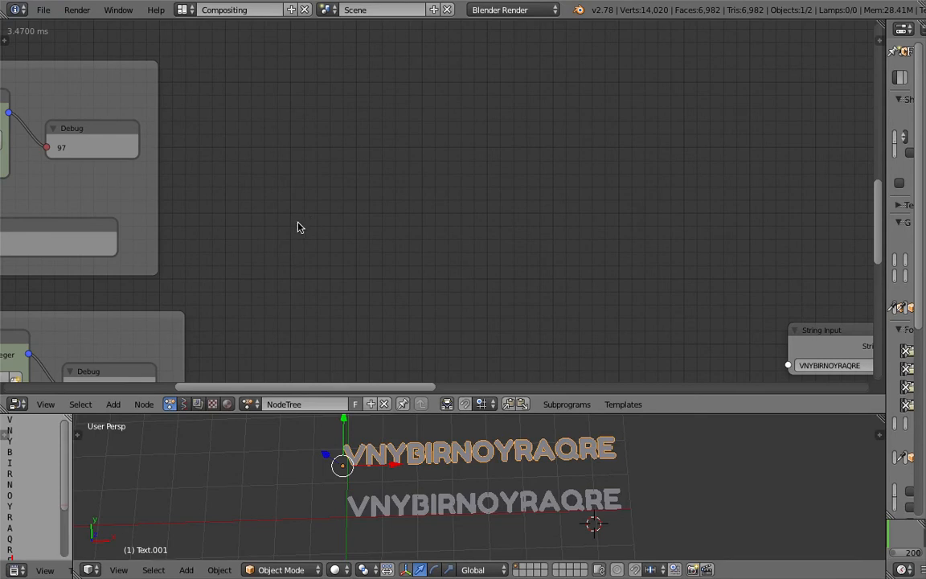
left_click_drag(291, 213, 319, 208)
left_click_drag(338, 166, 380, 206)
left_click_drag(381, 164, 380, 182)
left_click_drag(426, 160, 451, 205)
left_click_drag(471, 164, 487, 210)
left_click_drag(480, 159, 501, 161)
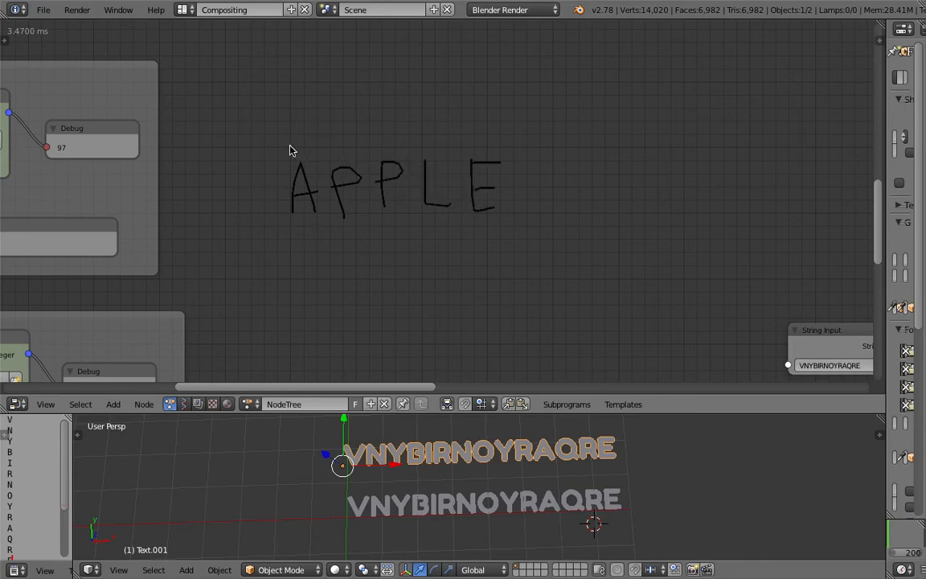
- Draw a vertical bracket around the letter A and handwrite B, C and D in a column beneath it
left_click_drag(278, 144, 285, 308)
mouse_move(310, 144)
left_mouse_down()
mouse_move(334, 262)
mouse_move(329, 291)
left_mouse_up()
mouse_move(336, 200)
middle_mouse_down()
mouse_move(347, 215)
mouse_move(349, 202)
middle_mouse_up()
mouse_move(334, 210)
left_mouse_down()
mouse_move(351, 241)
mouse_move(340, 226)
left_mouse_up()
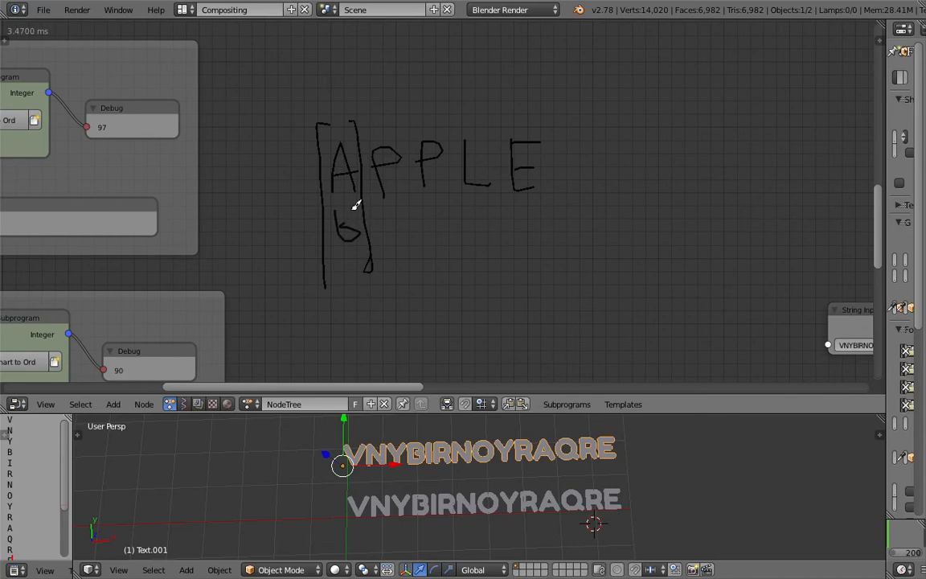
left_click_drag(343, 274, 361, 288)
mouse_move(340, 308)
left_mouse_down()
mouse_move(343, 334)
mouse_move(368, 316)
mouse_move(346, 309)
left_mouse_up()
- Handwrite Q, R and S in a column beneath each of the two letter Ps
middle_click_drag(394, 211, 389, 185)
left_click_drag(386, 185, 408, 218)
mouse_move(395, 257)
left_mouse_down()
mouse_move(399, 227)
mouse_move(417, 259)
mouse_move(404, 321)
left_mouse_up()
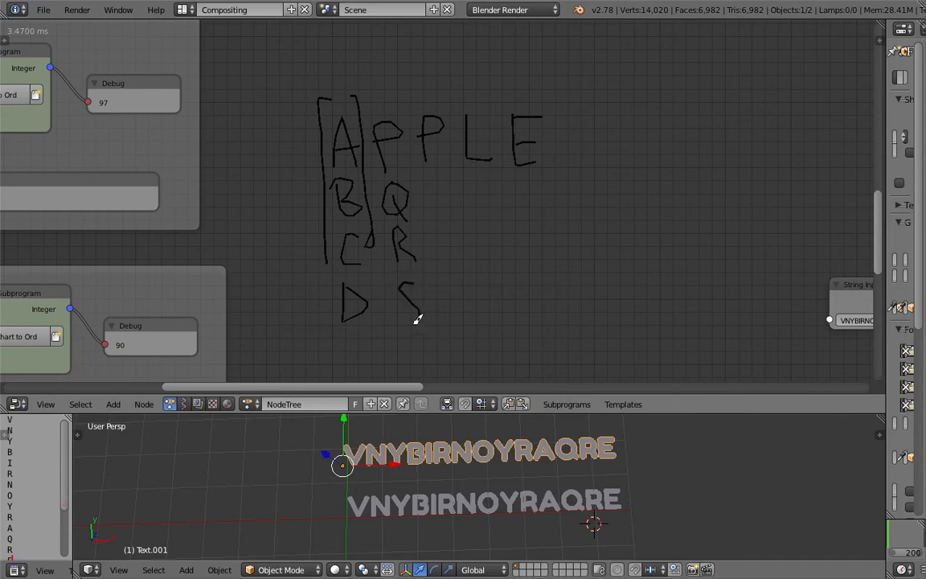
mouse_move(425, 196)
left_mouse_down()
mouse_move(434, 177)
mouse_move(456, 213)
left_mouse_up()
mouse_move(439, 258)
left_mouse_down()
mouse_move(458, 255)
mouse_move(447, 318)
left_mouse_up()
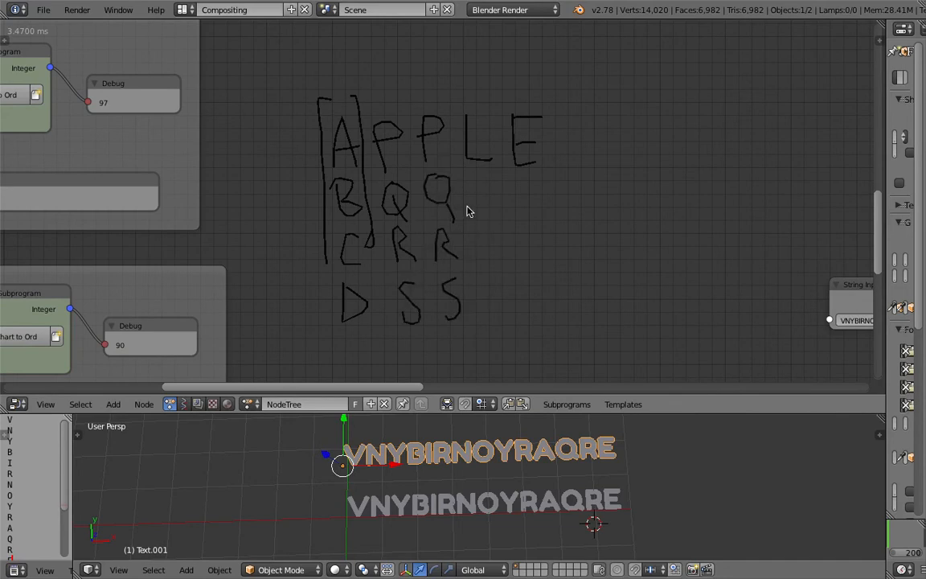
- Handwrite M, N and O beneath the letter L, and F, G and H beneath the letter E
mouse_move(466, 209)
left_mouse_down()
mouse_move(481, 180)
mouse_move(487, 209)
left_mouse_up()
left_click_drag(472, 253, 489, 223)
mouse_move(488, 278)
left_mouse_down()
mouse_move(502, 315)
mouse_move(490, 276)
left_mouse_up()
mouse_move(521, 170)
left_mouse_down()
mouse_move(524, 205)
mouse_move(551, 167)
left_mouse_up()
mouse_move(522, 187)
left_mouse_down()
mouse_move(541, 186)
mouse_move(528, 245)
mouse_move(537, 238)
mouse_move(532, 303)
mouse_move(561, 287)
mouse_move(560, 306)
left_mouse_up()
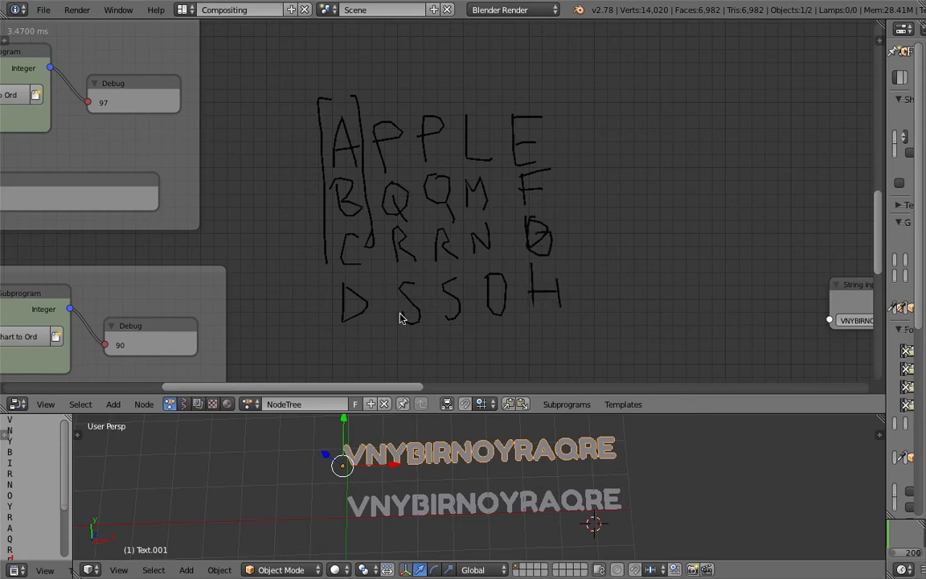
- Set the text of the String Input node to APPLE
middle_click_drag(634, 272, 409, 233)
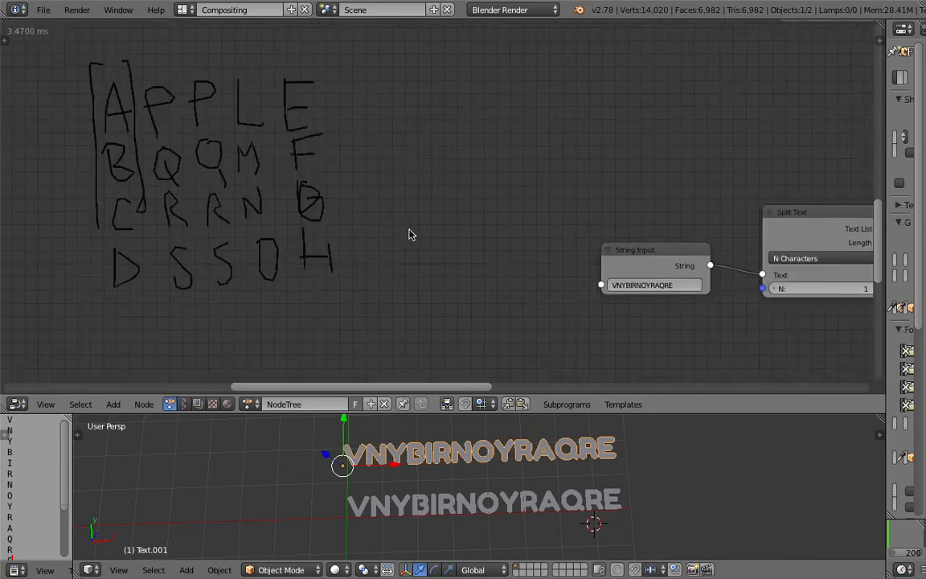
scroll(187, 265, "down", 1)
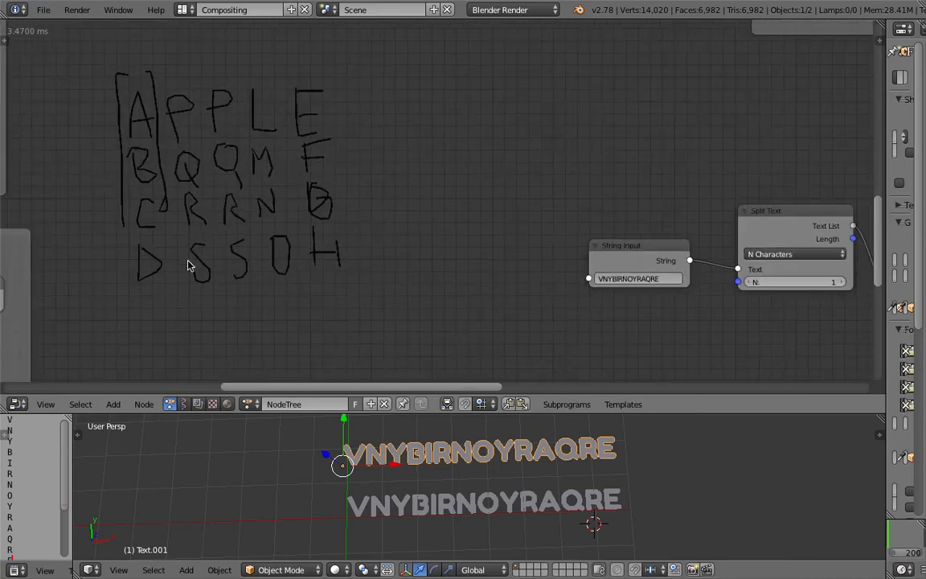
left_click(635, 279)
type("APPLE")
key("Return")
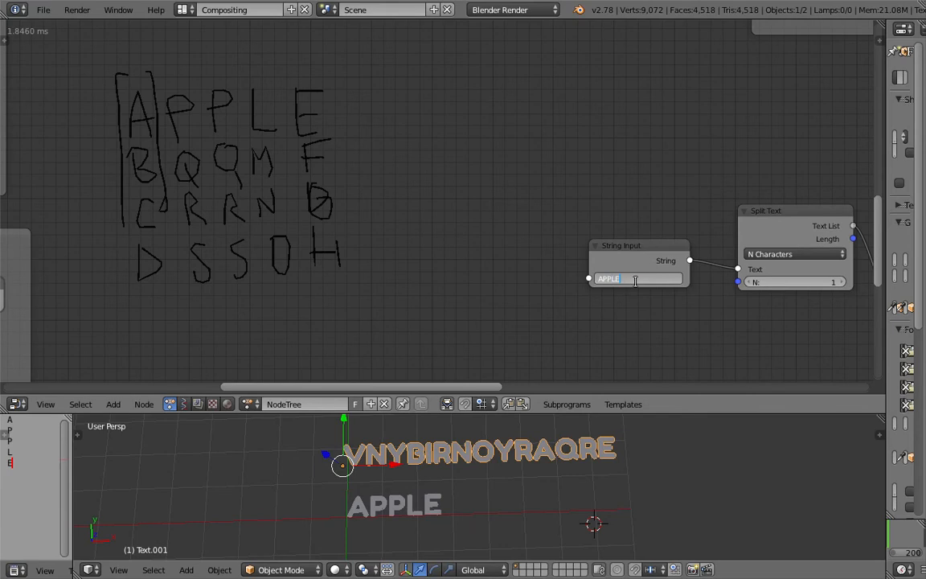
- Set the SHIFTED value of the My Loop subprogram node to -3
middle_click_drag(598, 196, 454, 172)
middle_click_drag(700, 260, 638, 249)
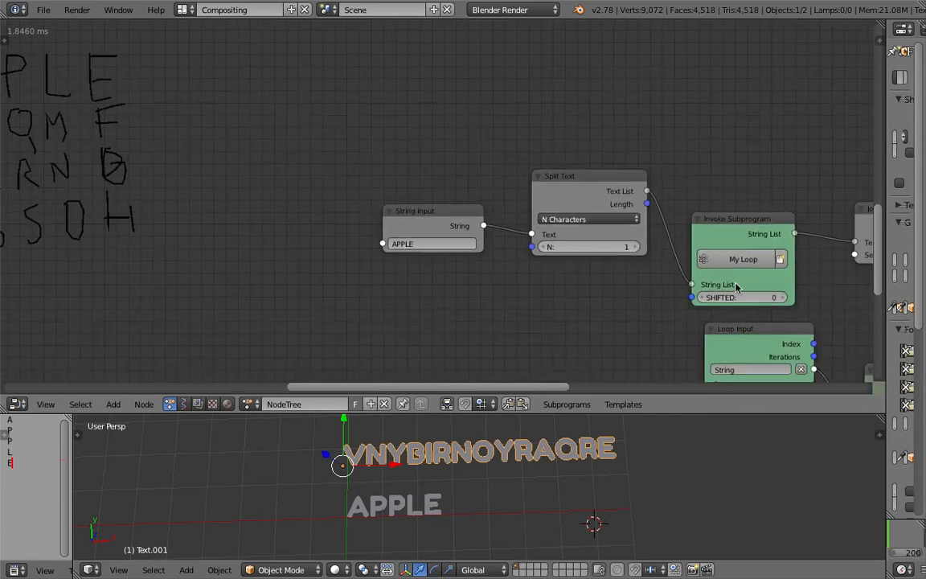
left_click(788, 299)
left_click(783, 298)
left_click(784, 298)
left_click(703, 297)
left_click(704, 297)
left_click(704, 297)
left_click(704, 297)
left_click(704, 297)
- Select the lower text object in the 3D view and compare its letters with the handwritten shift columns
middle_click_drag(346, 307, 500, 309)
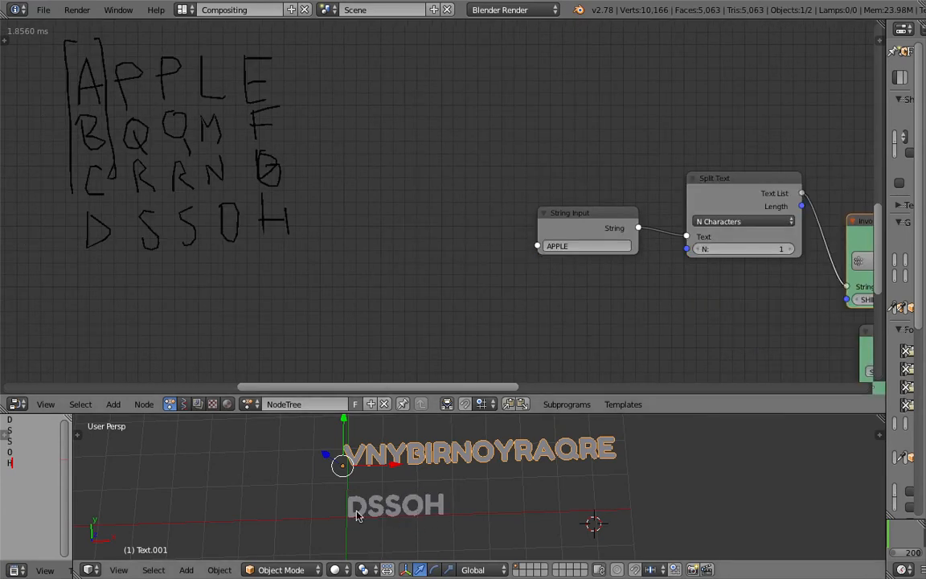
right_click(380, 492)
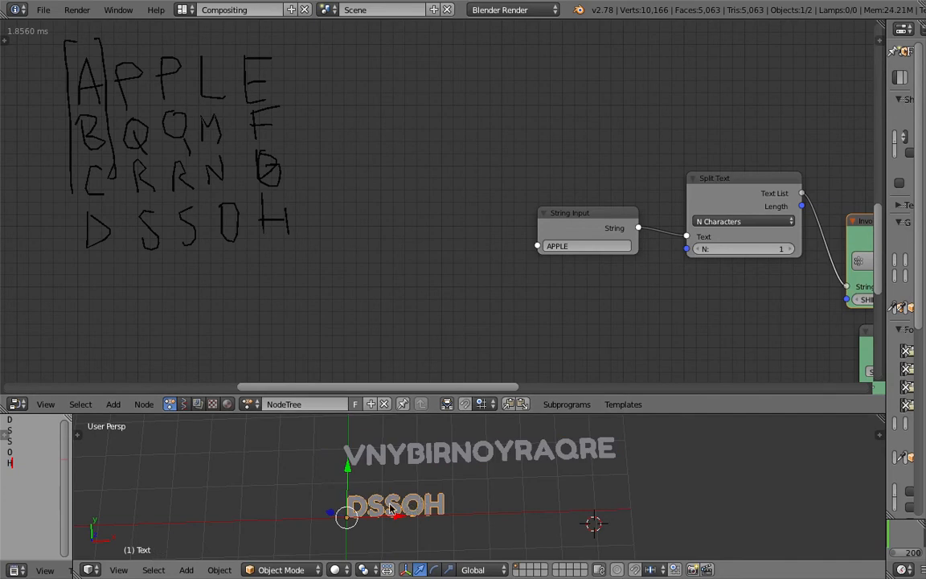
scroll(375, 450, "up", 3)
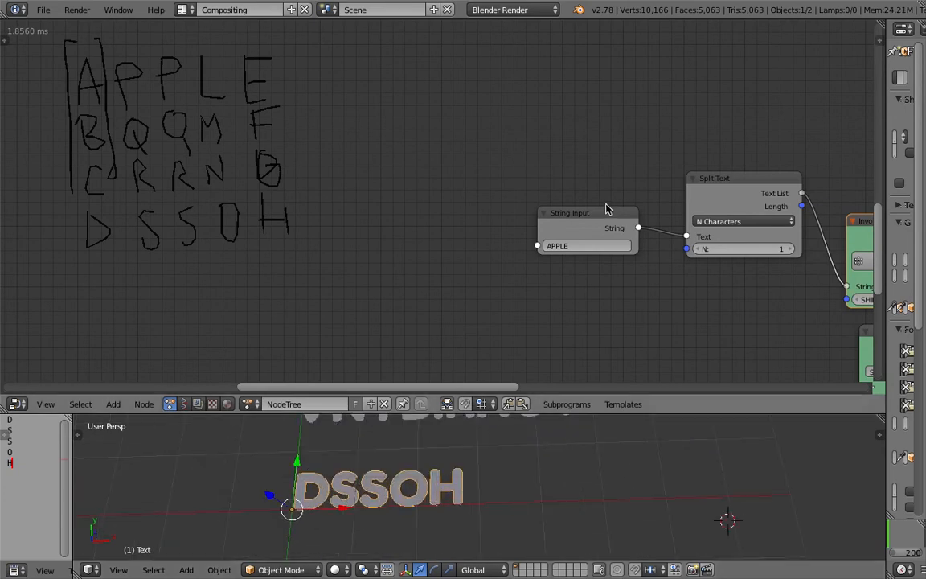
middle_click_drag(381, 244, 472, 254)
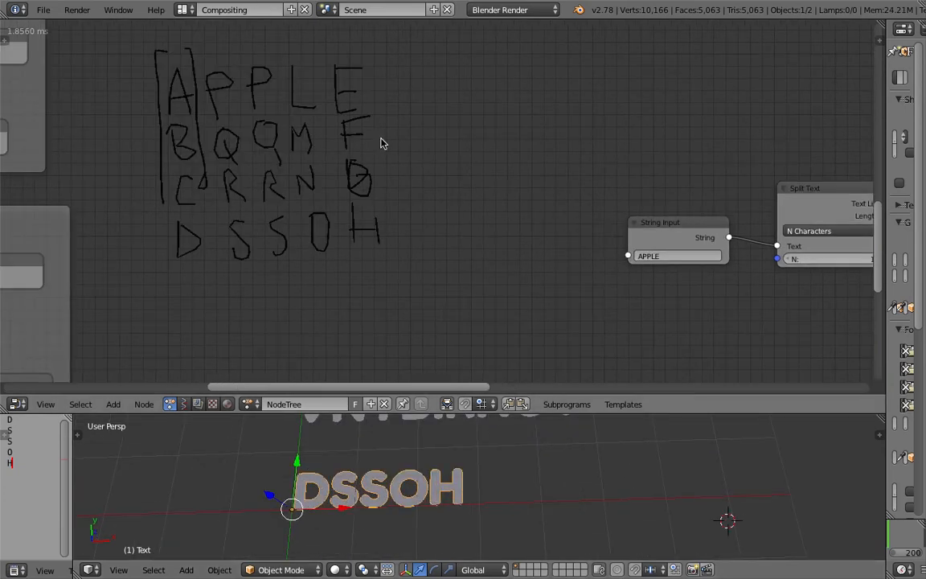
middle_click_drag(528, 285, 233, 293)
middle_click_drag(657, 314, 603, 294)
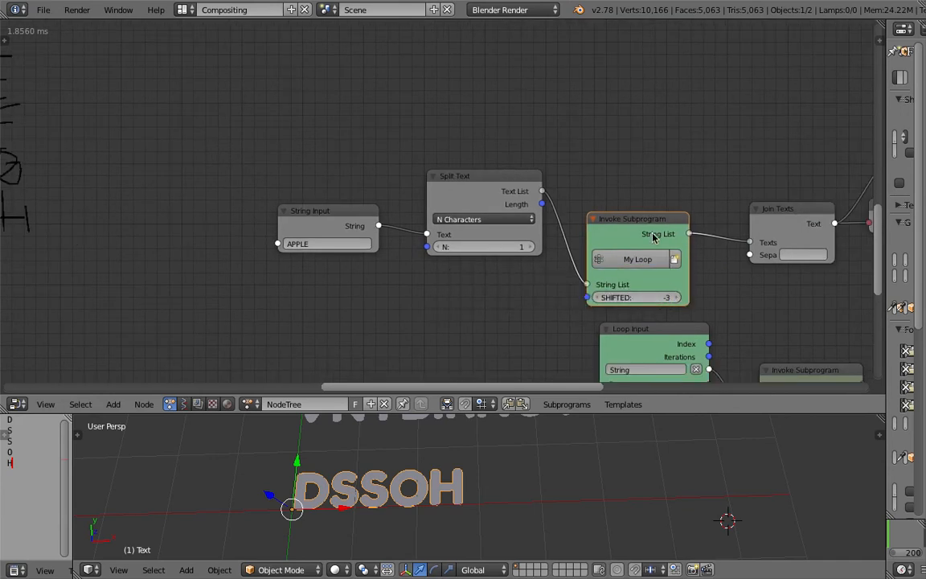
- Save the Blender file over its existing version on the Desktop
key("ctrl+s")
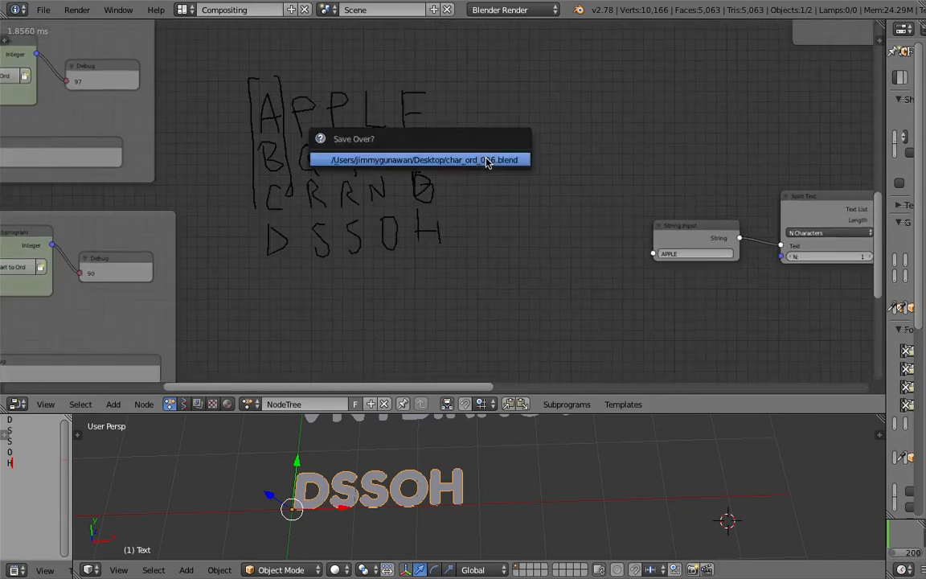
middle_click_drag(407, 161, 503, 144)
key("ctrl+s")
left_click(502, 145)
- Examine the whole encryption node network, including the My Loop subprogram and its debug lists
middle_click_drag(701, 179, 166, 120)
scroll(287, 173, "down", 5)
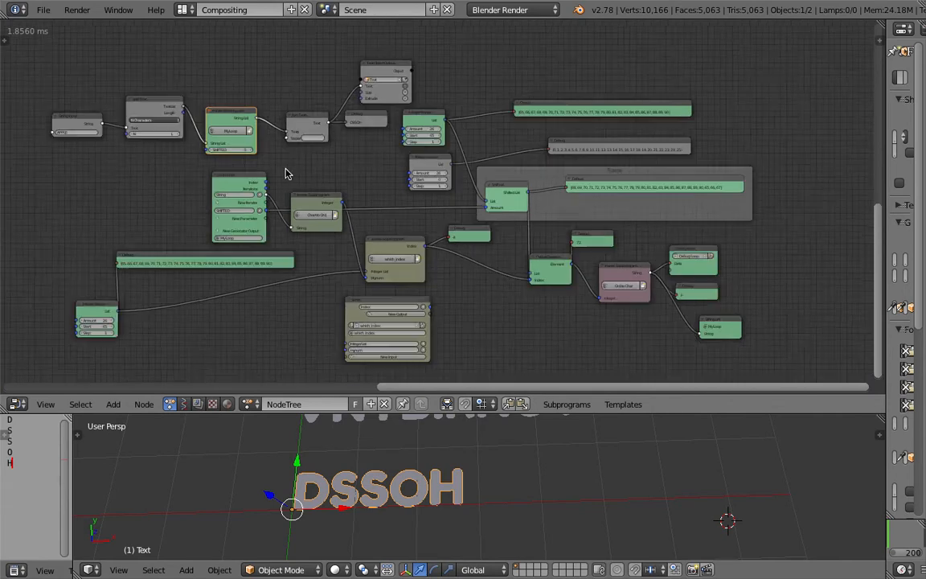
scroll(286, 174, "up", 2)
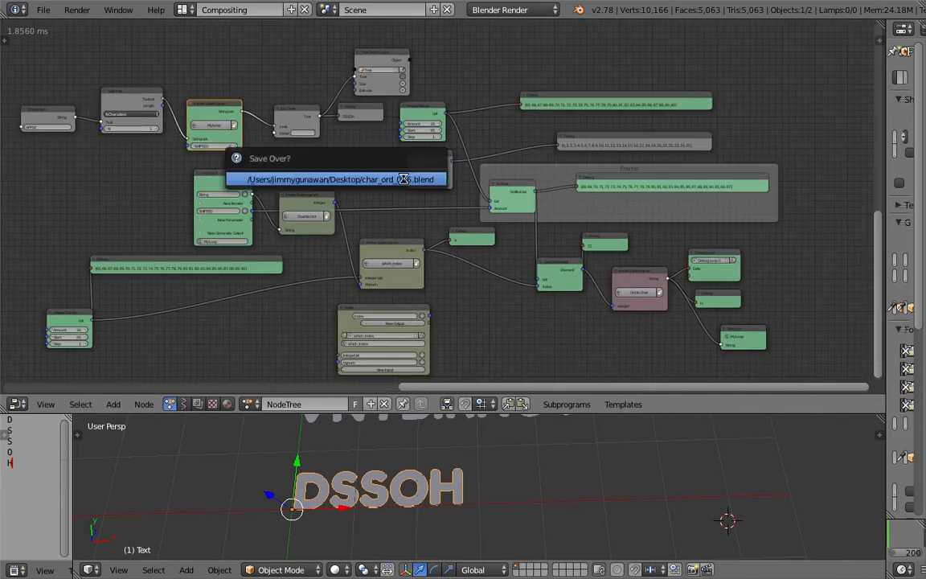
middle_click_drag(361, 180, 687, 168)
middle_click_drag(304, 186, 561, 253)
mouse_move(393, 215)
middle_mouse_down()
mouse_move(547, 247)
mouse_move(538, 221)
mouse_move(513, 216)
mouse_move(297, 216)
mouse_move(404, 219)
mouse_move(351, 153)
mouse_move(552, 229)
middle_mouse_up()
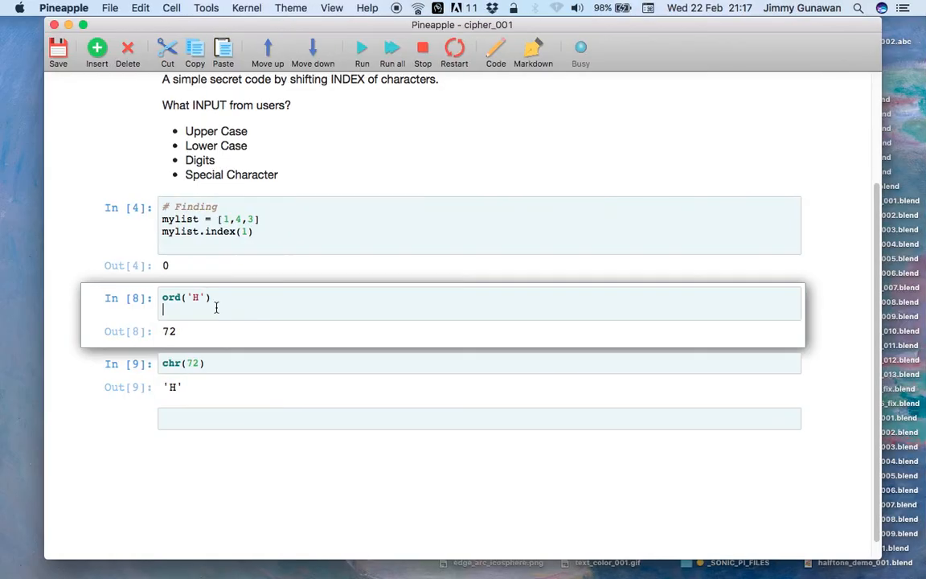
- Switch to the Pineapple notebook, change the ord cell's argument to 'A' and run it
double_click(125, 297)
double_click(166, 362)
left_click(206, 297)
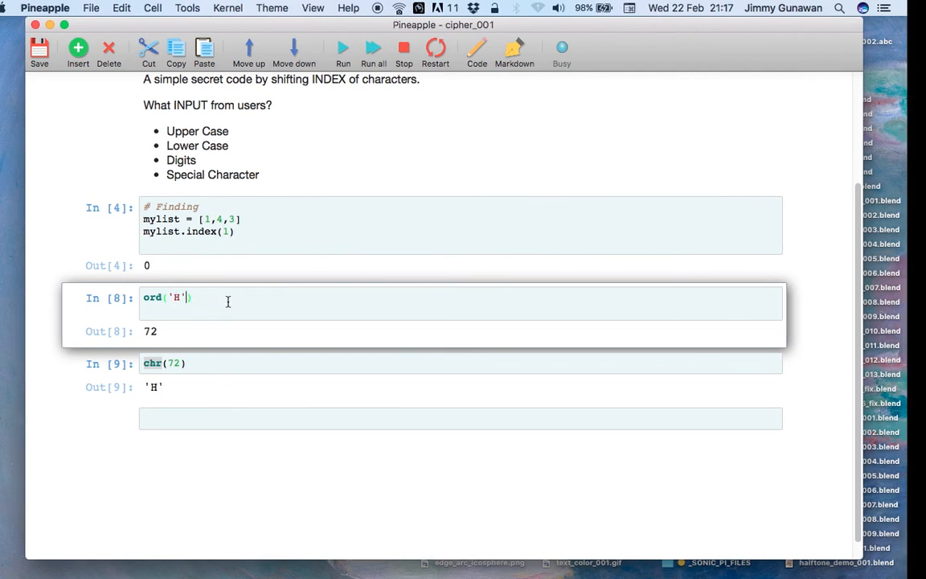
key("BackSpace")
type("A")
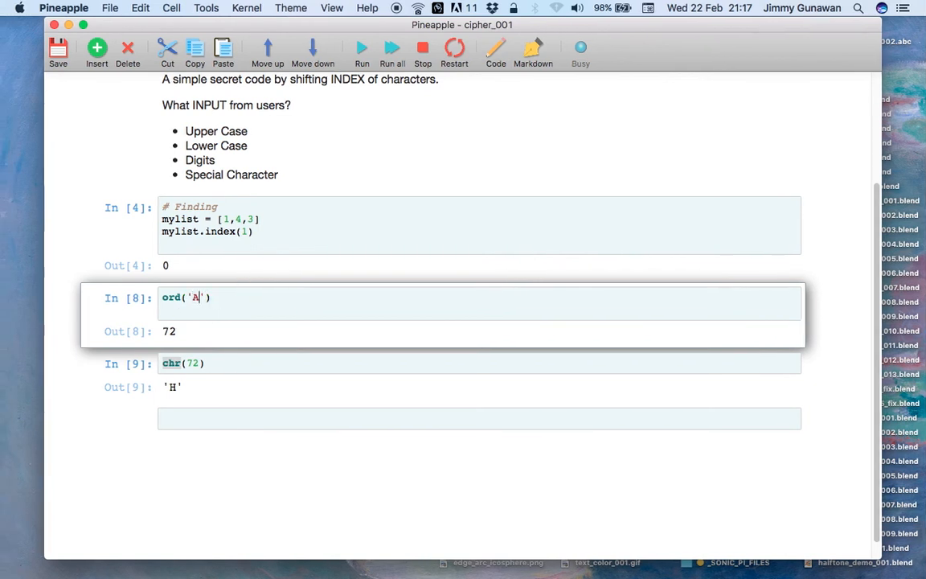
key("shift+Return")
left_click(246, 303)
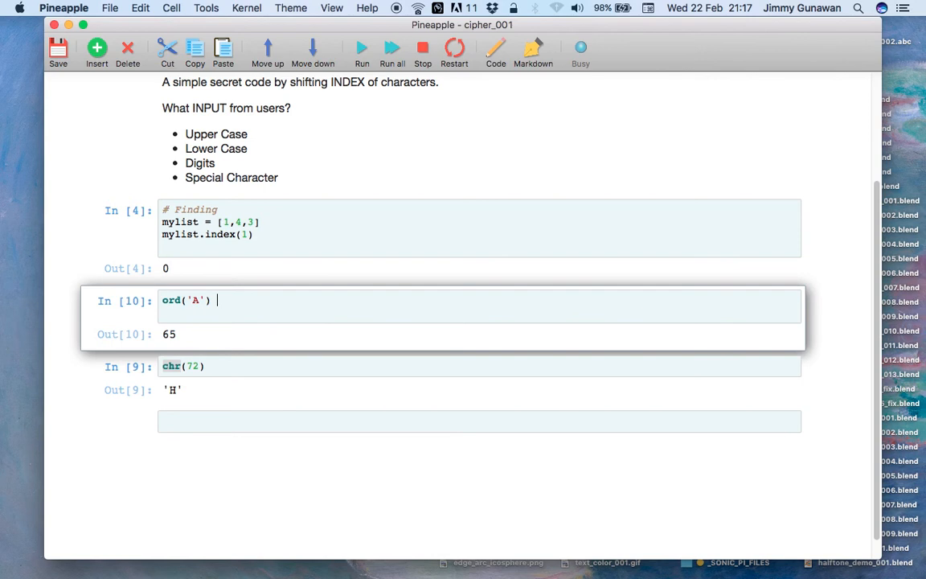
key("shift+Return")
- Add the comments "# A is 65" and "# Z is 90" beneath the ord call
left_click(266, 295)
key("End")
key("Return")
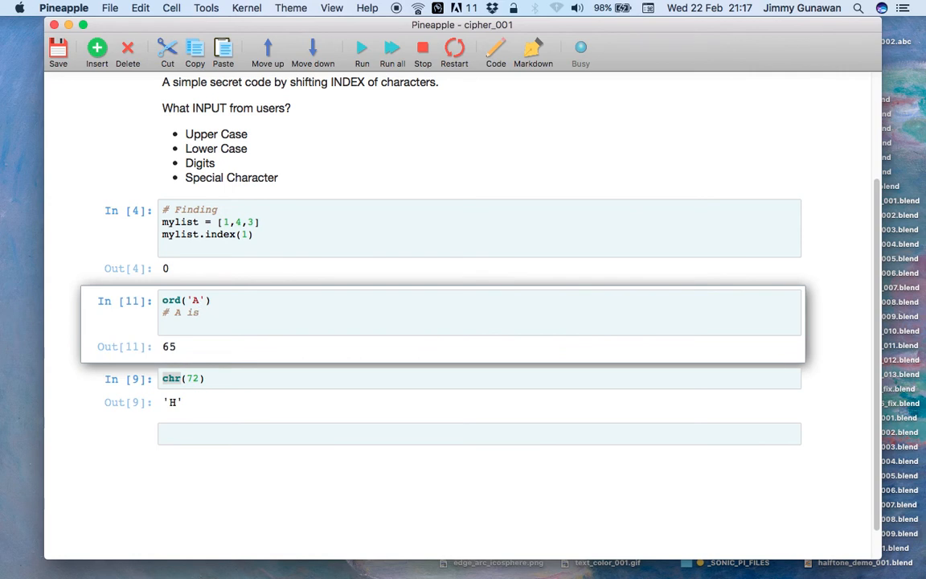
key("Return")
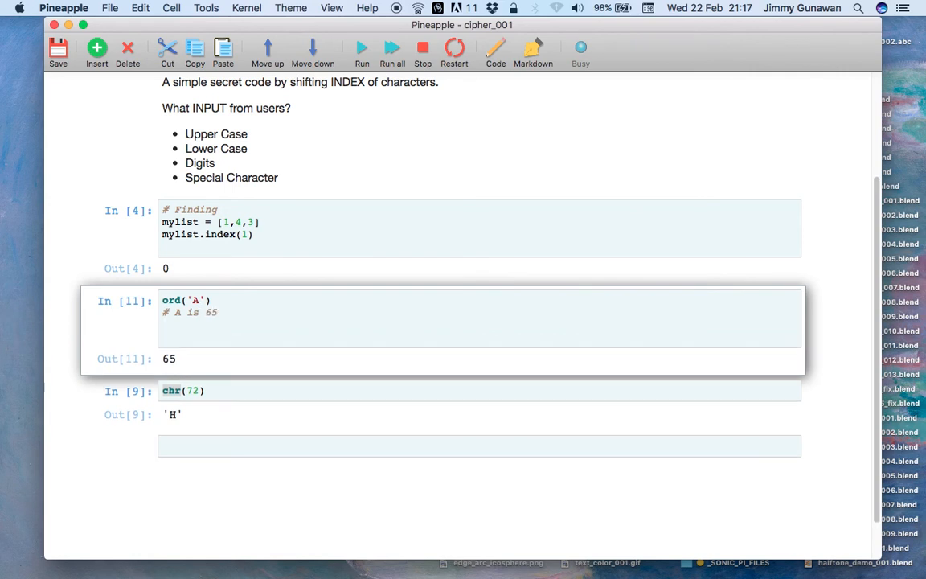
type("# is")
key("BackSpace")
key("BackSpace")
key("BackSpace")
type("Z is 90")
- Change the ord call's argument to 'Z' and rerun the cell
key("Up")
key("Left")
key("shift+Return")
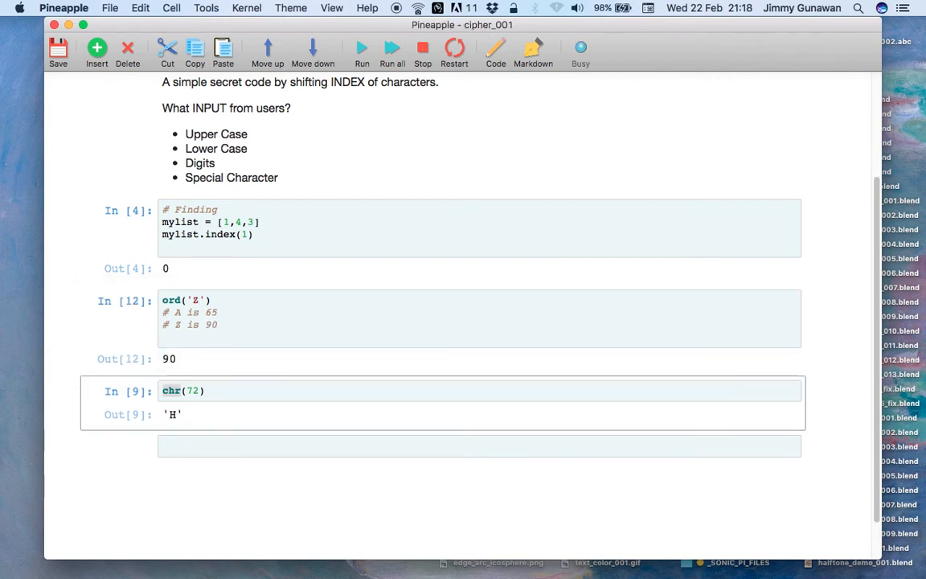
left_click(217, 352)
left_click(200, 333)
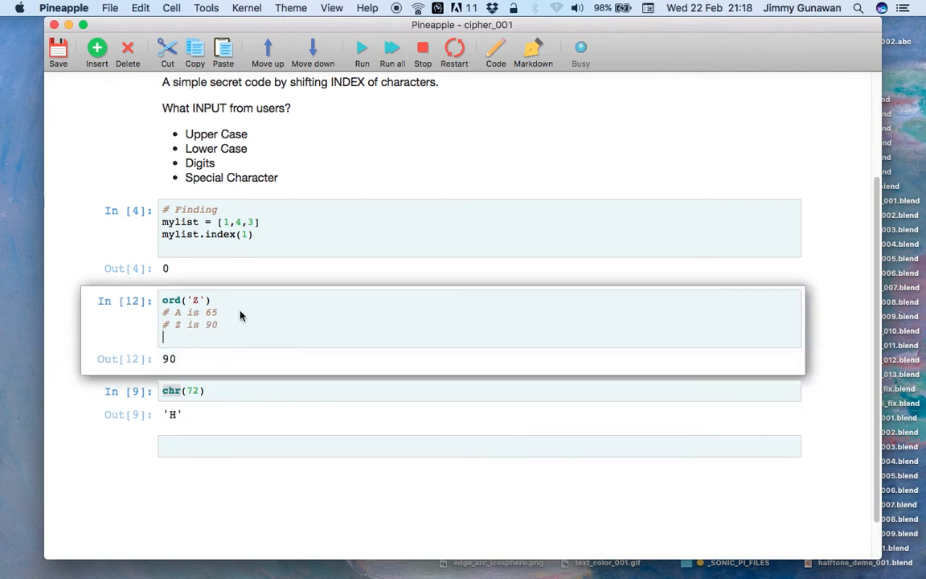
- Review the notebook's introduction and highlight the ord cell and the list index cell
scroll(242, 314, "up", 5)
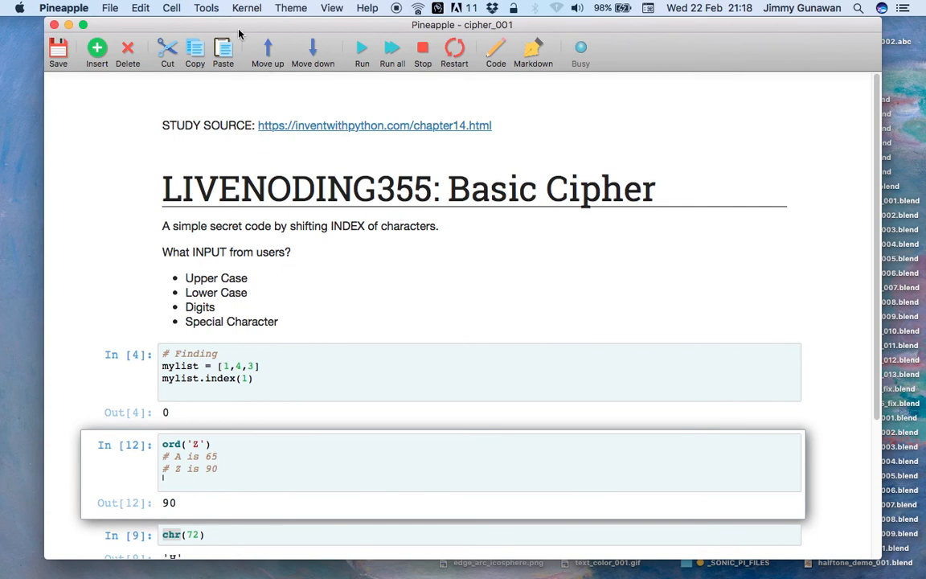
scroll(278, 302, "down", 5)
left_click(186, 268)
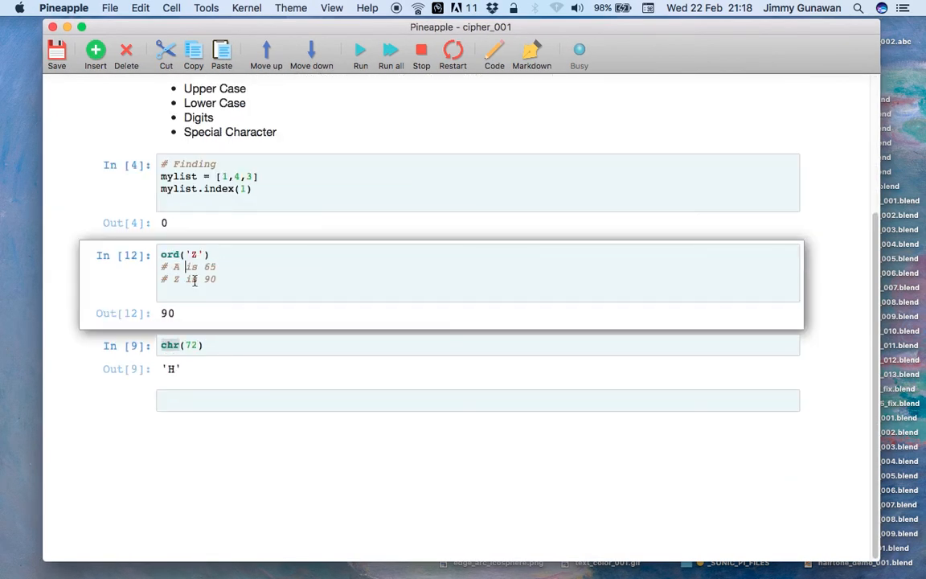
left_click_drag(223, 282, 159, 254)
left_click(261, 275)
left_click_drag(264, 190, 152, 161)
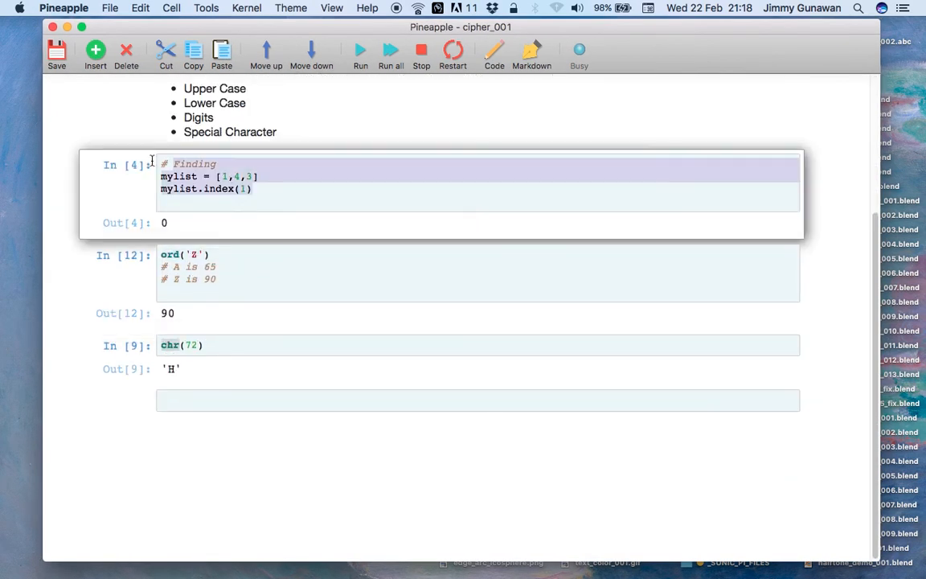
scroll(243, 217, "up", 1)
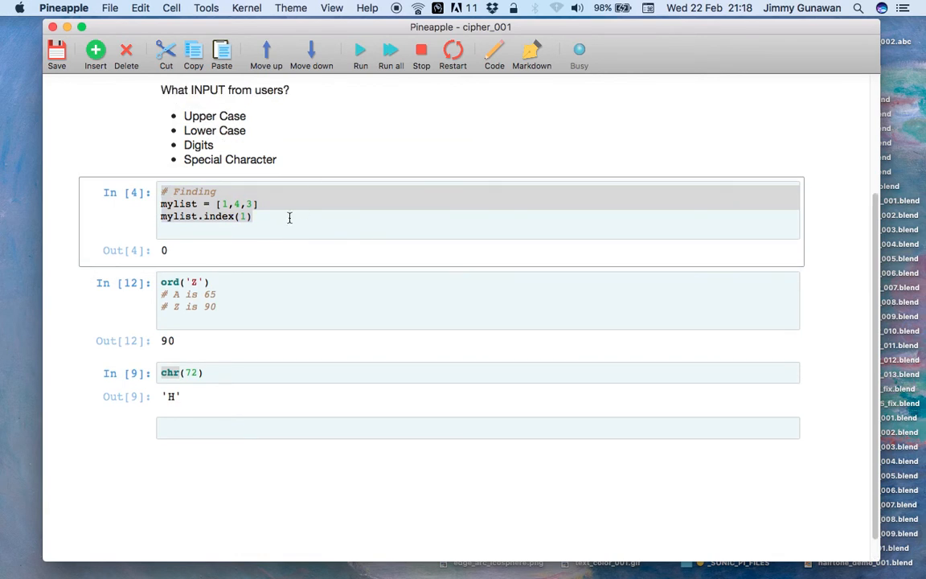
left_click(290, 217)
left_click_drag(274, 31, 269, 32)
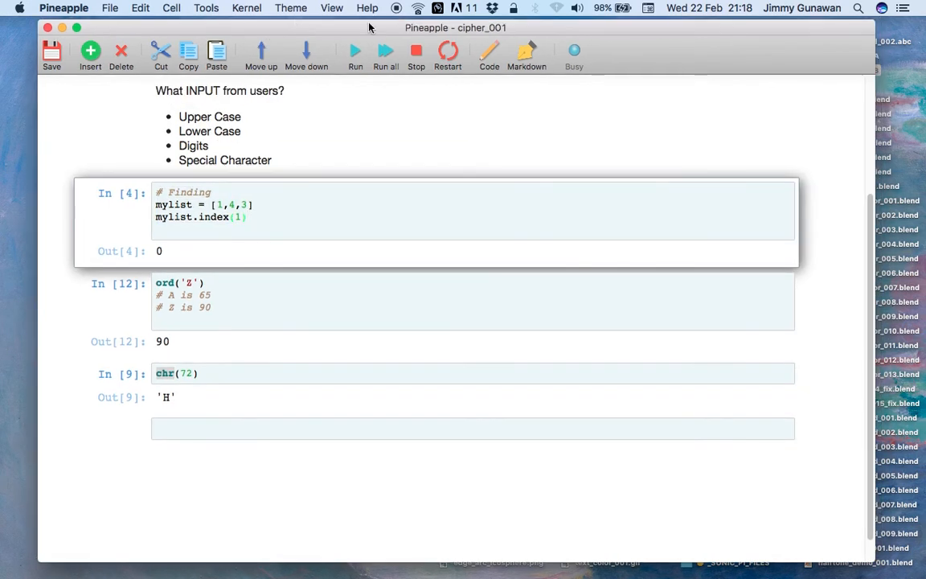
- View Pineapple's version and copyright information, then close the About dialog
left_click(68, 8)
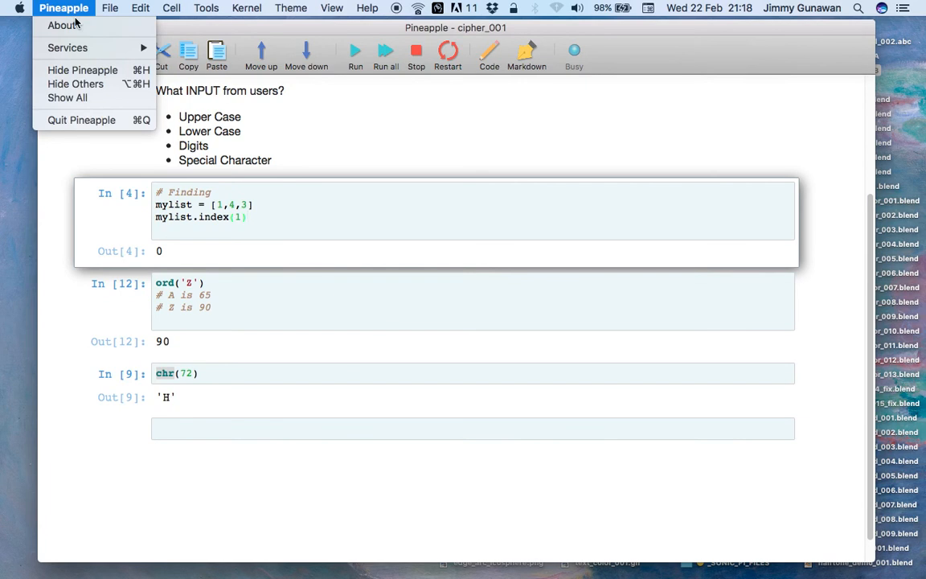
left_click(79, 25)
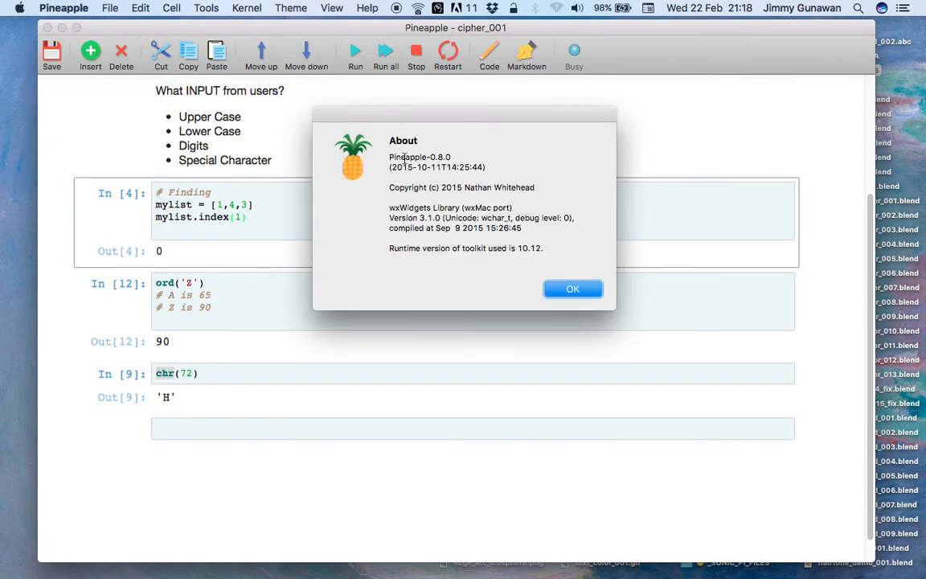
left_click_drag(391, 156, 452, 195)
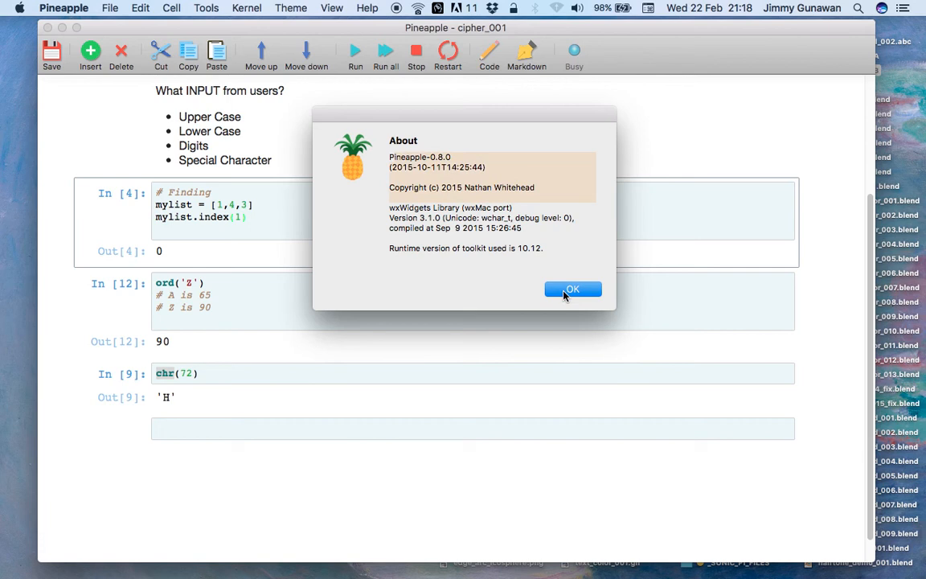
left_click(566, 291)
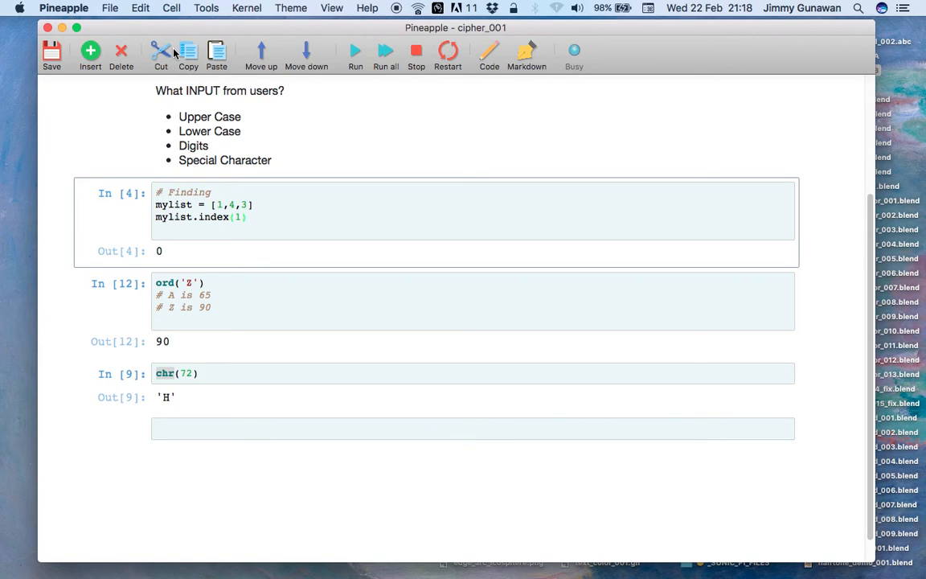
- Go through the notebook's input list, the mylist.index example and the ord and chr cells
left_click(220, 307)
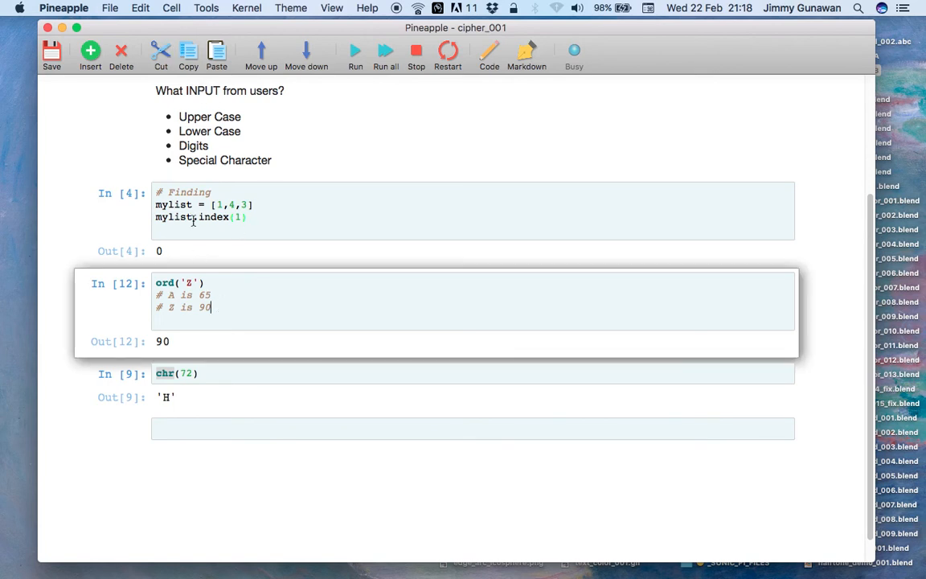
left_click(242, 373)
key("Escape")
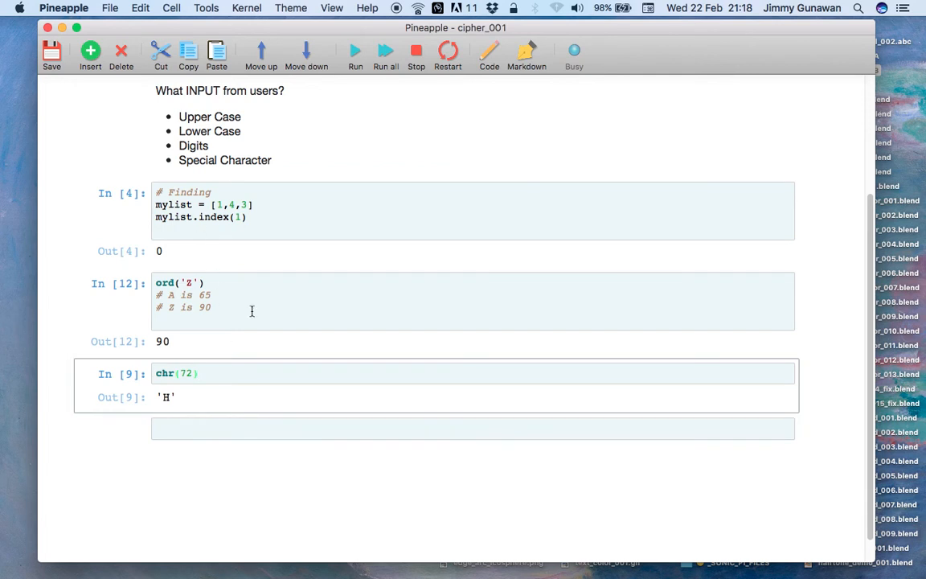
left_click(222, 150)
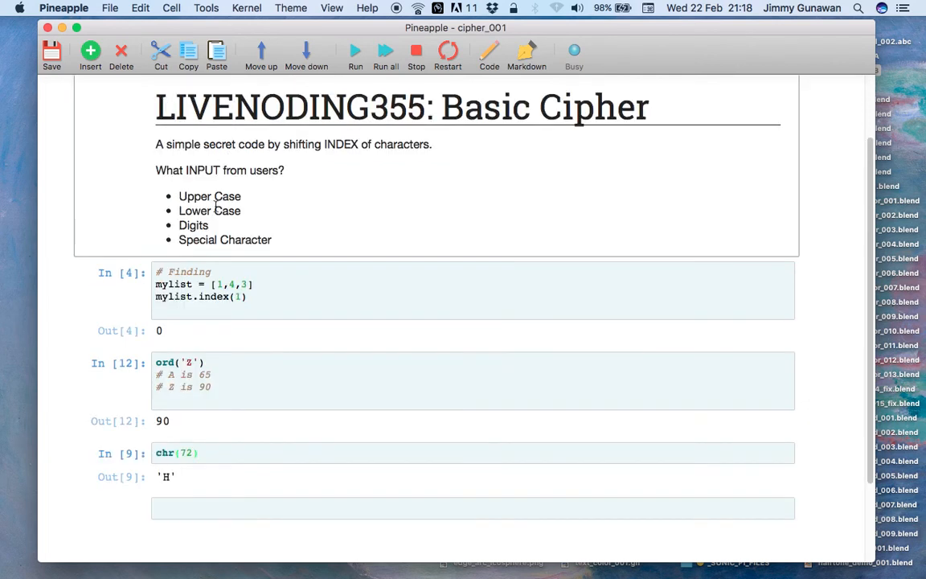
scroll(204, 311, "down", 1)
left_click(232, 282)
scroll(201, 294, "down", 2)
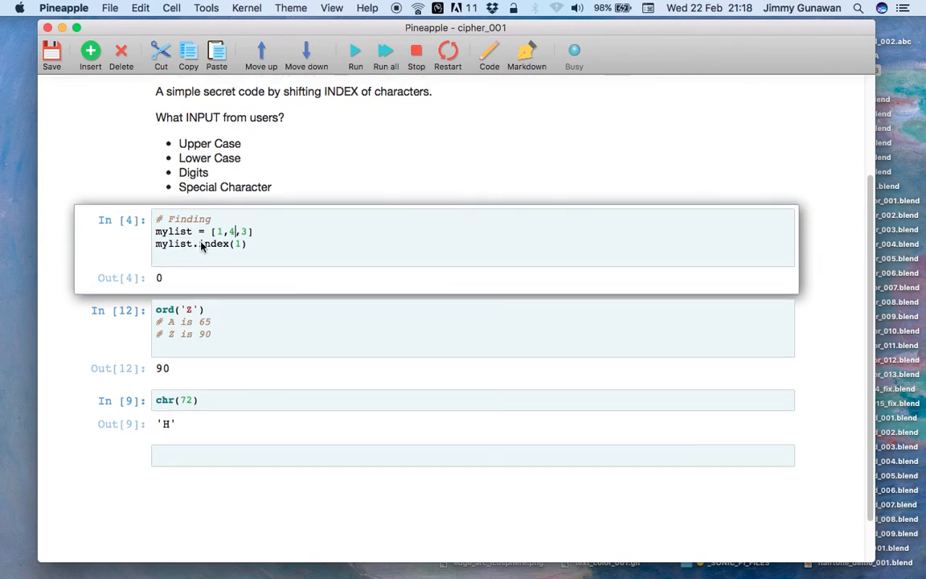
scroll(238, 291, "down", 1)
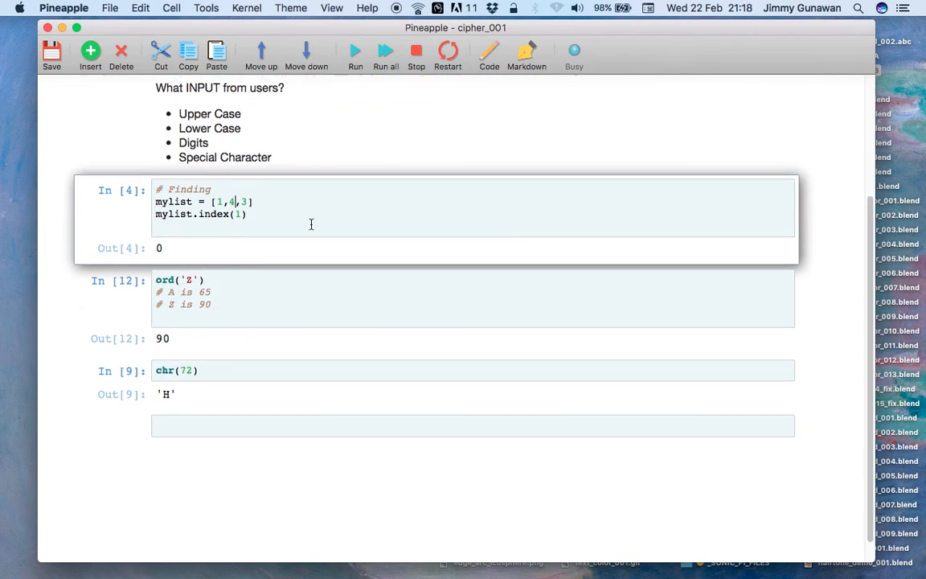
key("super+a")
left_click(256, 216)
left_click(230, 318)
left_click(236, 405)
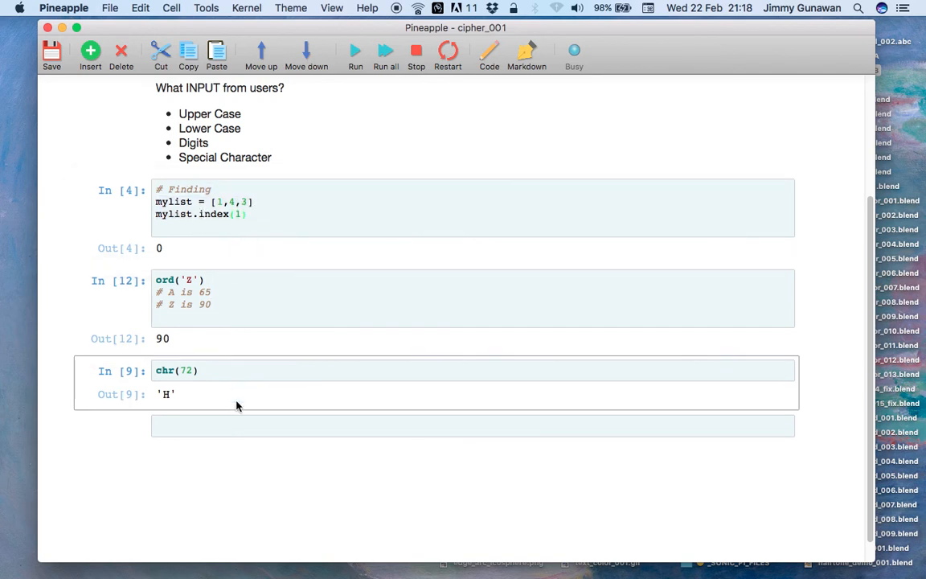
- Go over the mylist.index cell and rerun the ord('Z') cell
left_click(248, 226)
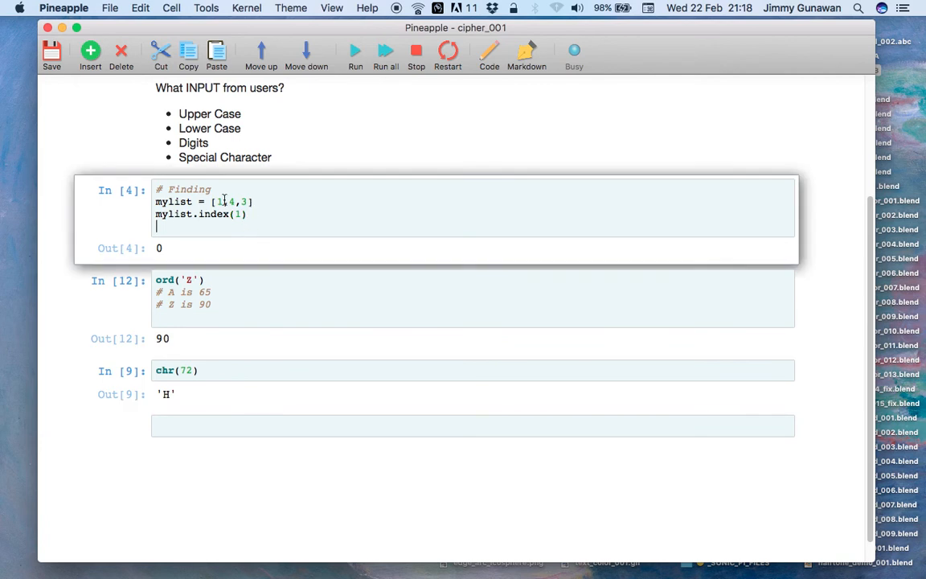
scroll(241, 210, "up", 1)
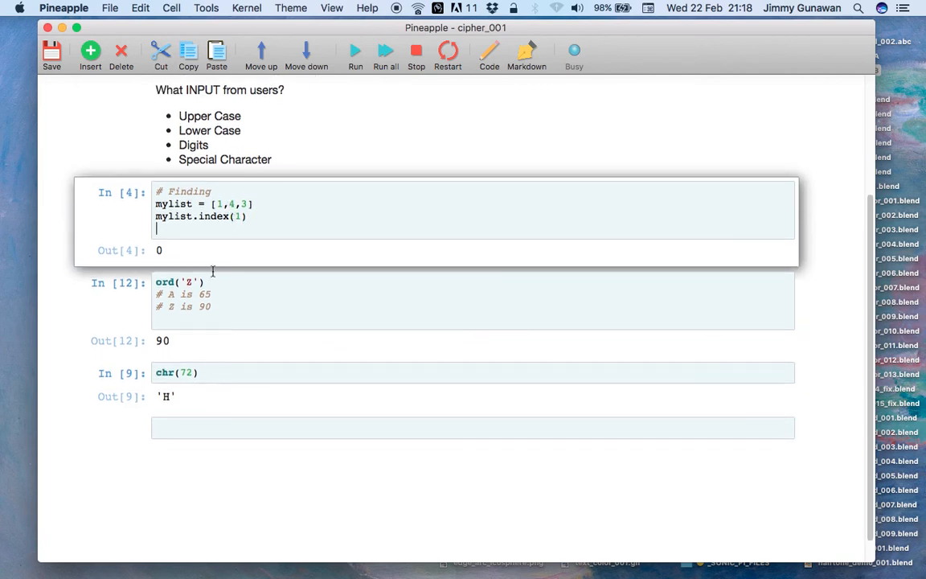
left_click(206, 313)
left_click(197, 297)
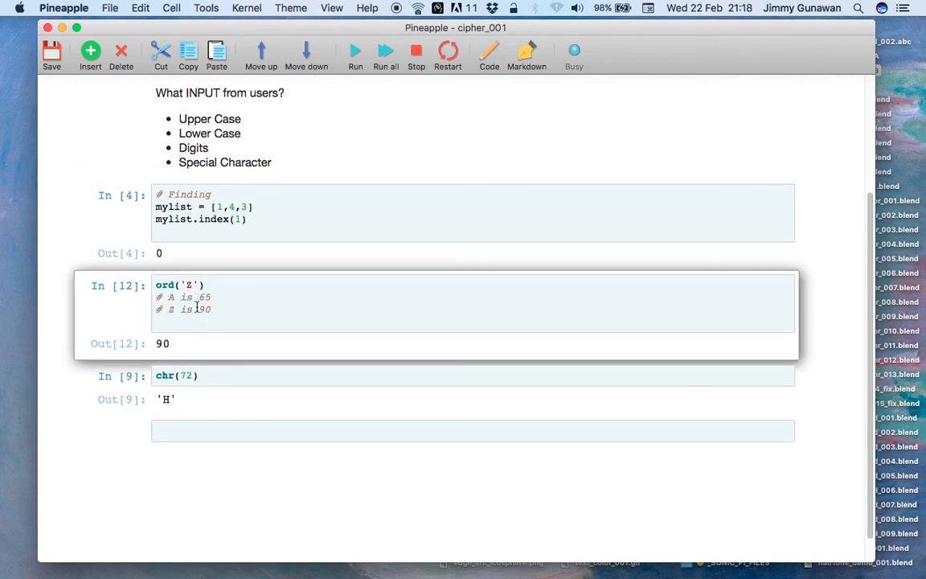
left_click(251, 310)
key("shift+Return")
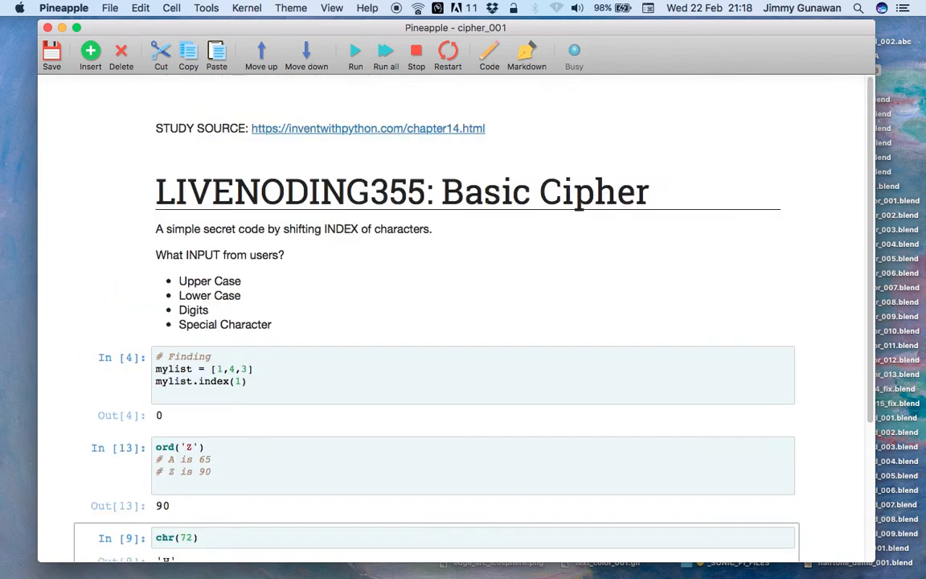
- Add the comment "# A to Z --> 65 - 90" below the existing comments in the ord cell
scroll(228, 336, "down", 5)
left_click(234, 282)
key("Return")
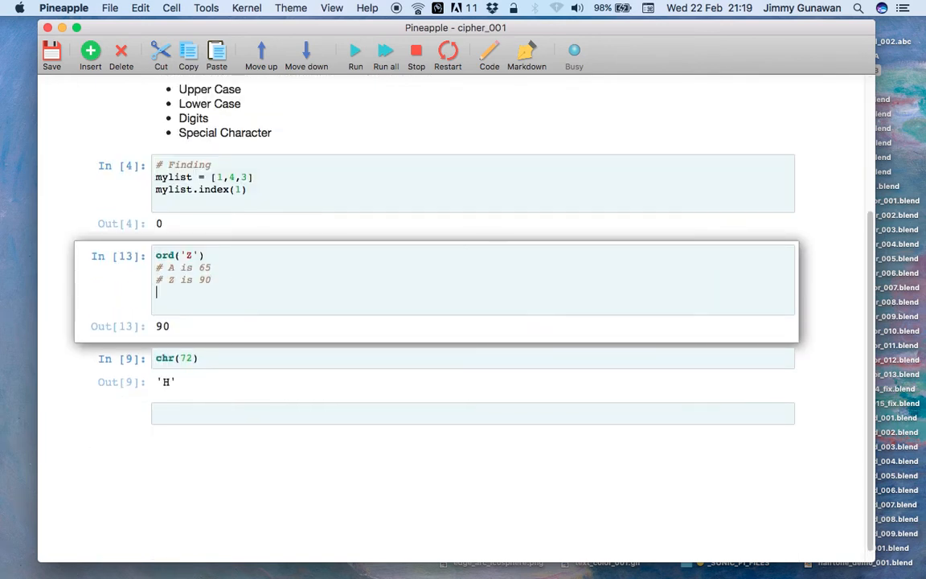
type("# A to Z --> 65 - 90")
- Highlight the 65 - 90 range and the A and Z comments in the ord cell, then rerun it
left_click_drag(234, 291, 277, 287)
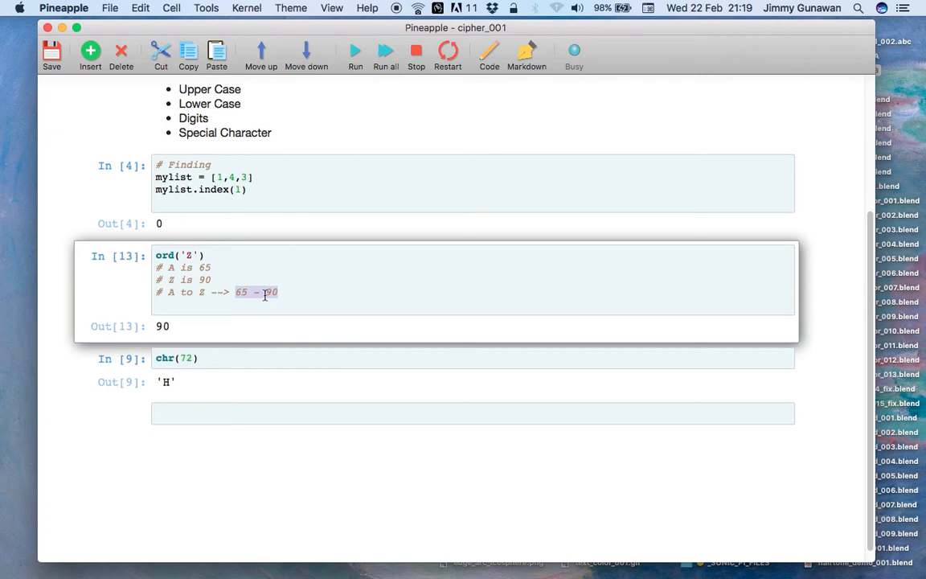
left_click(246, 292)
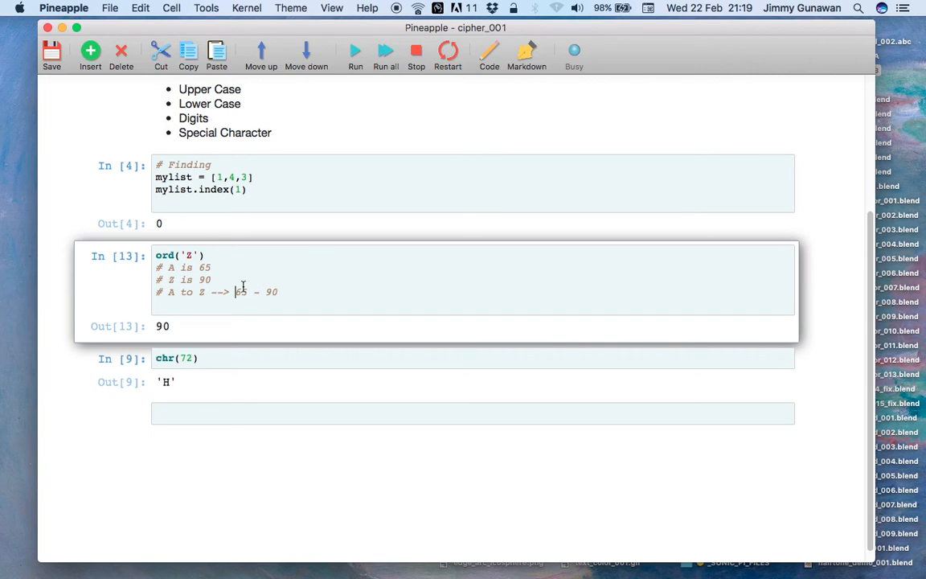
mouse_move(164, 267)
left_mouse_down()
mouse_move(186, 280)
mouse_move(175, 278)
left_mouse_up()
left_click(186, 280)
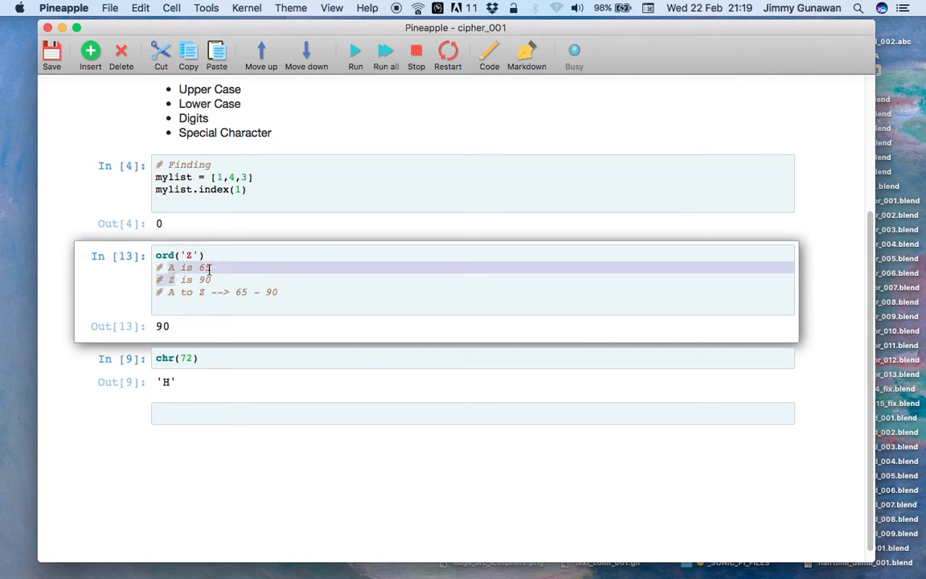
left_click(237, 291)
left_click_drag(236, 292, 278, 291)
left_click(238, 292)
left_click(292, 291)
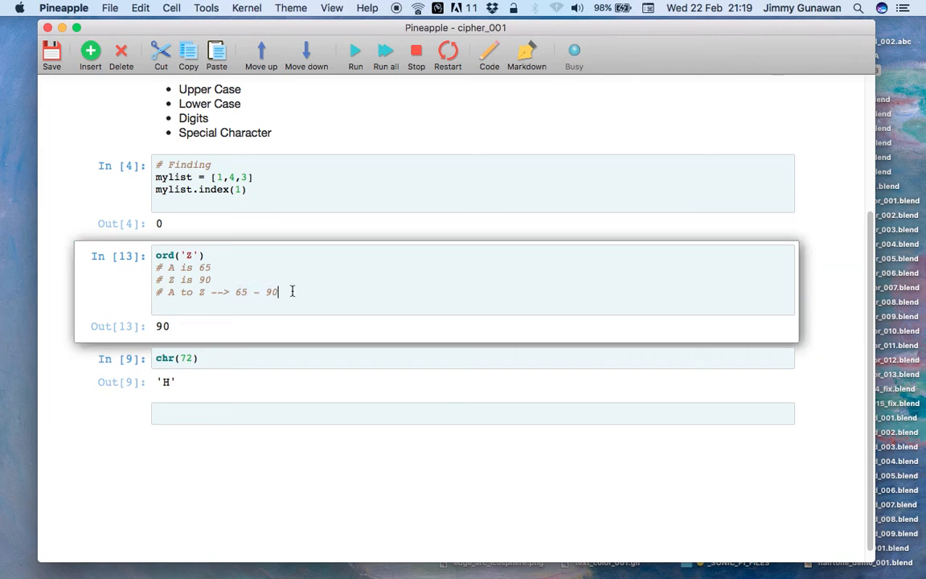
key("shift+Return")
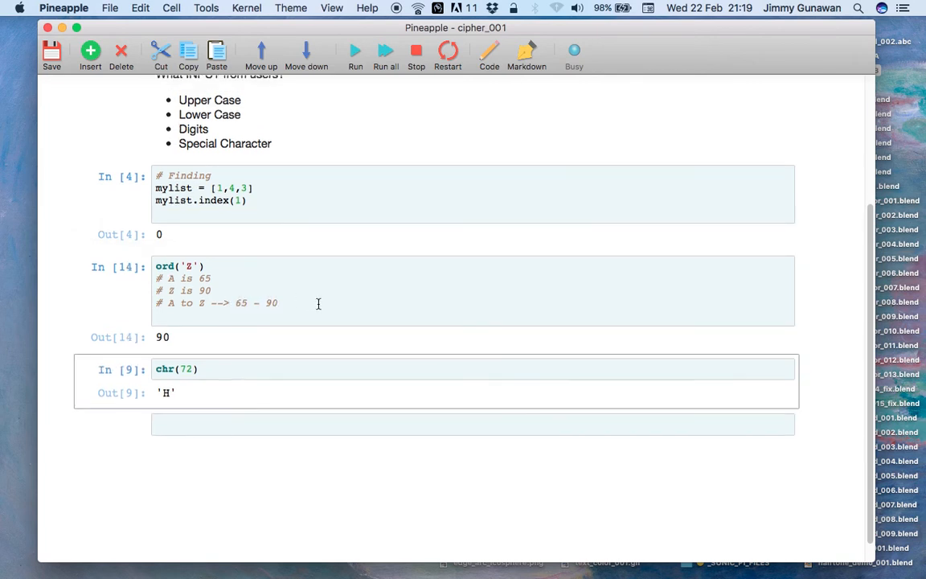
- Switch to Blender and save the current file
key("ctrl+Right")
middle_click_drag(545, 213, 672, 233)
key("ctrl+s")
left_click(700, 180)
- Examine the two framed character-to-ord node setups and the handwritten APPLE letter shifts beside them
middle_click_drag(547, 233, 571, 259)
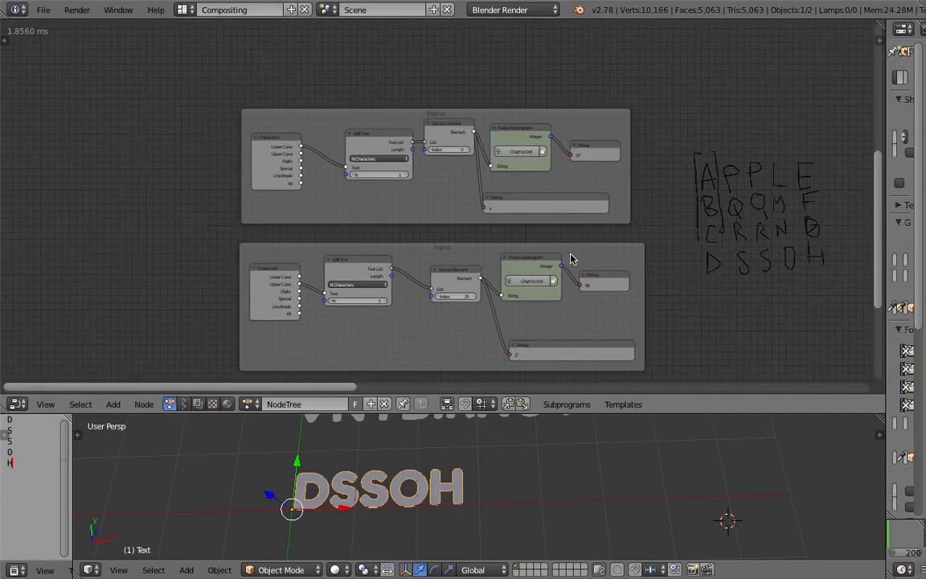
scroll(533, 229, "up", 4)
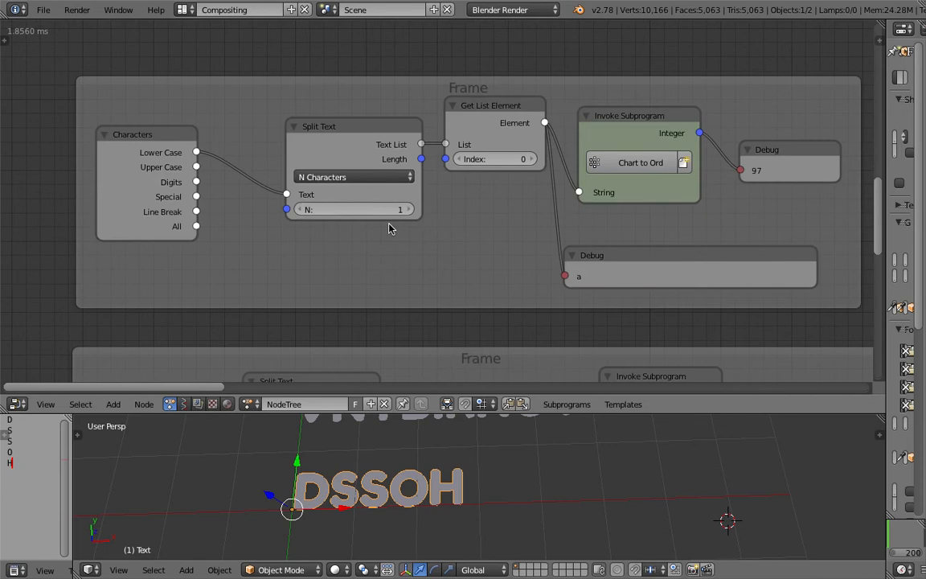
scroll(532, 203, "down", 1)
middle_click_drag(532, 203, 404, 196)
middle_click_drag(699, 201, 444, 204)
scroll(446, 210, "down", 5)
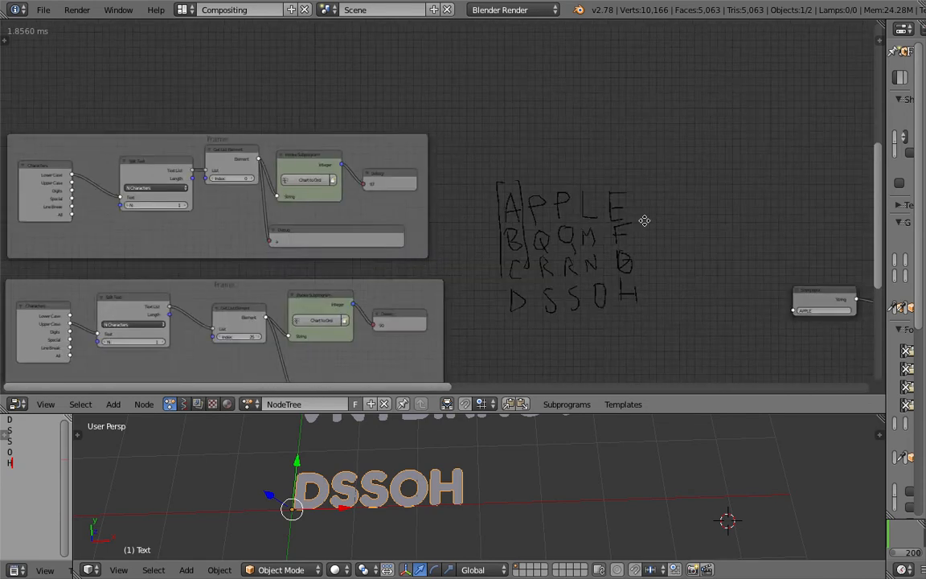
middle_click_drag(643, 219, 236, 184)
mouse_move(546, 249)
middle_mouse_down()
mouse_move(339, 187)
mouse_move(225, 162)
mouse_move(141, 159)
mouse_move(205, 224)
mouse_move(398, 258)
middle_mouse_up()
mouse_move(282, 236)
middle_mouse_down()
mouse_move(339, 221)
mouse_move(460, 257)
middle_mouse_up()
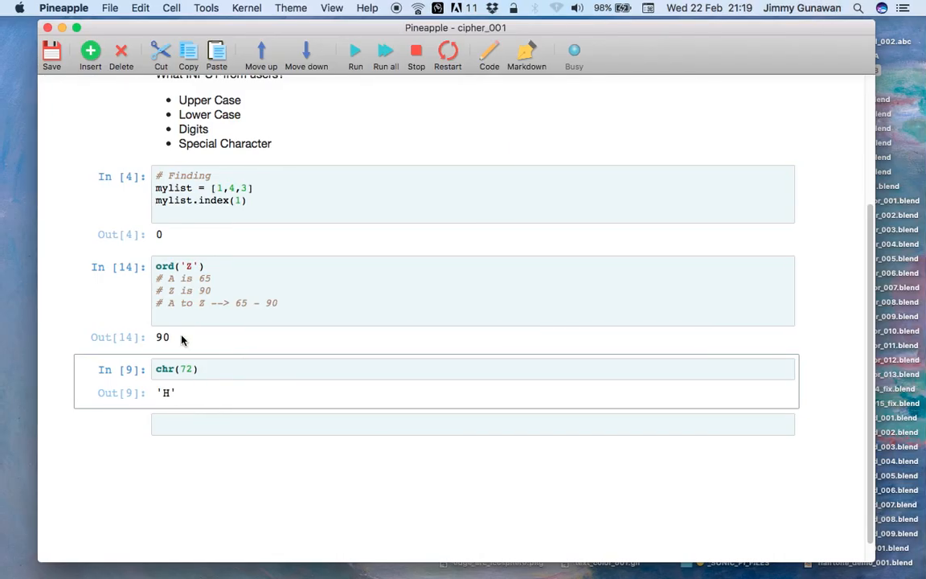
- Highlight the ord and chr function names in the Pineapple notebook, then return to Blender
double_click(164, 266)
double_click(166, 368)
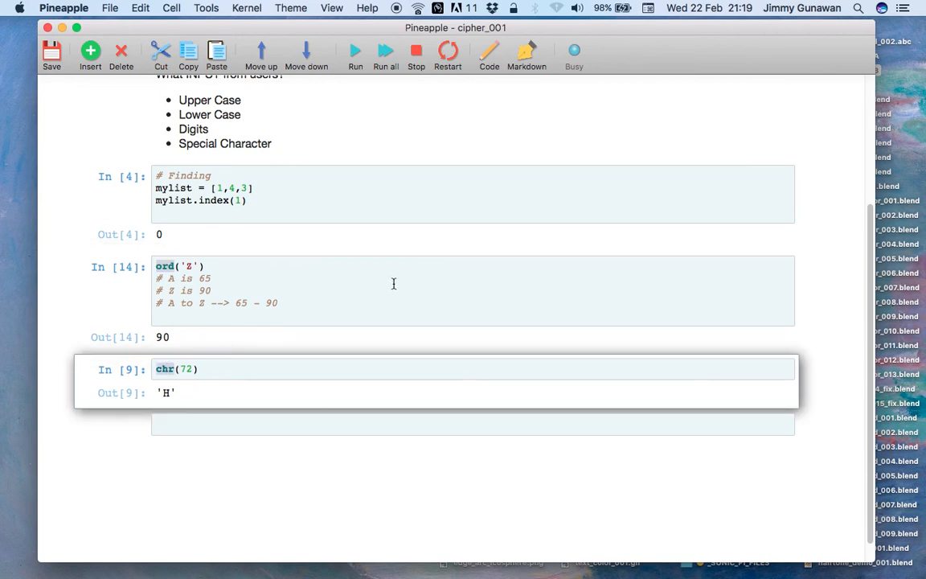
key("ctrl+Right")
- Enlarge the 3D view area beneath the node editor showing the My Loop node network
scroll(500, 273, "up", 5)
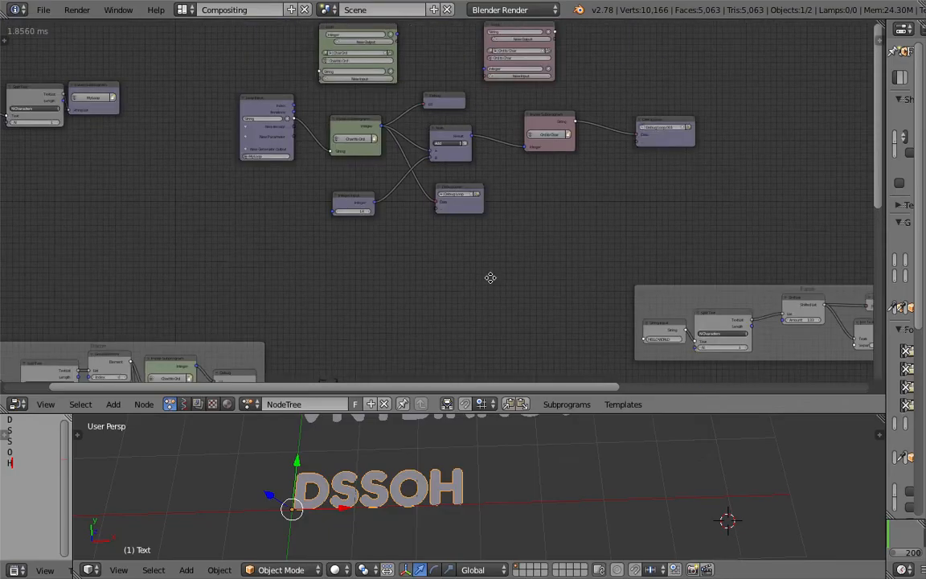
scroll(486, 276, "left", 3)
scroll(446, 277, "up", 4)
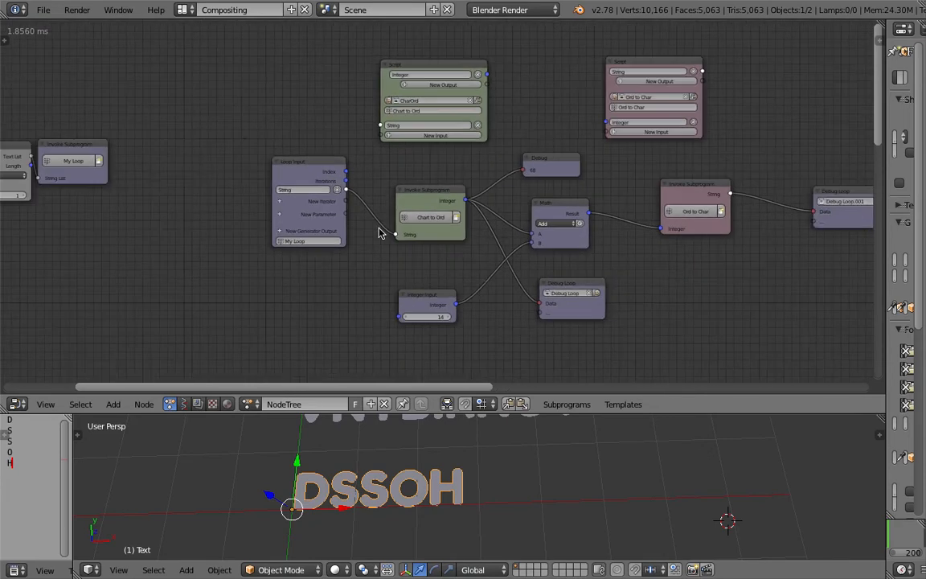
scroll(383, 232, "left", 5)
scroll(429, 223, "up", 2)
scroll(427, 206, "right", 1)
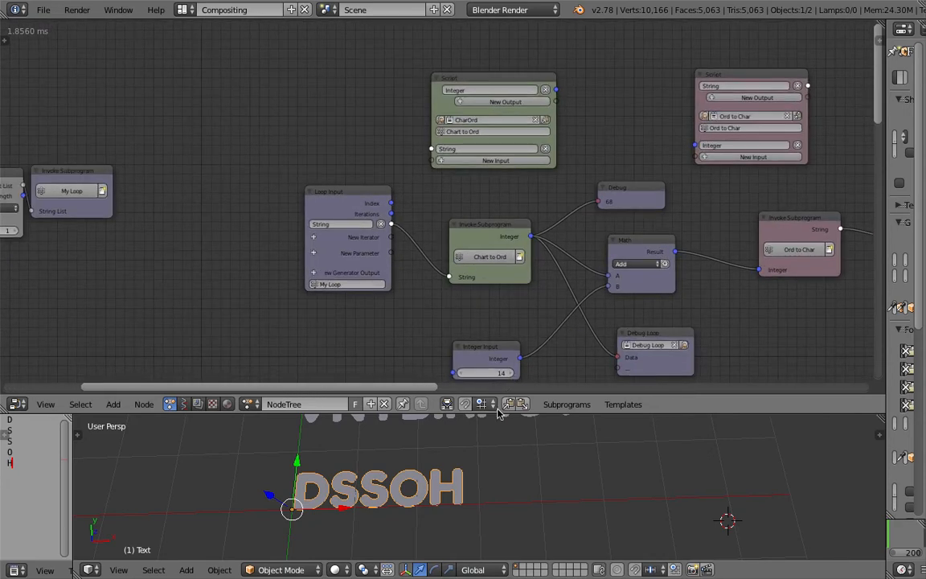
left_click_drag(499, 413, 512, 341)
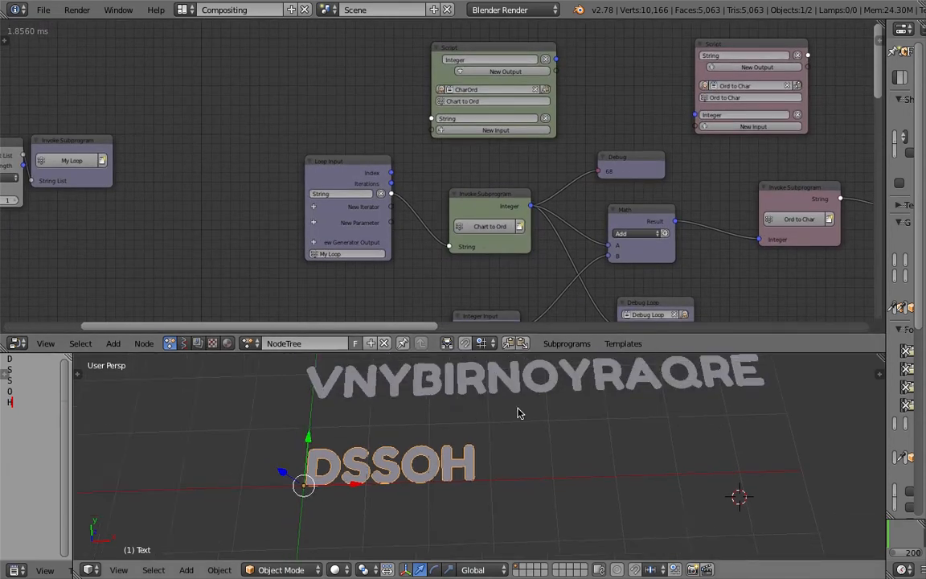
- Rename the green Script node's subprogram to "Char to Ord"
middle_click_drag(514, 211, 426, 250)
scroll(426, 250, "up", 7)
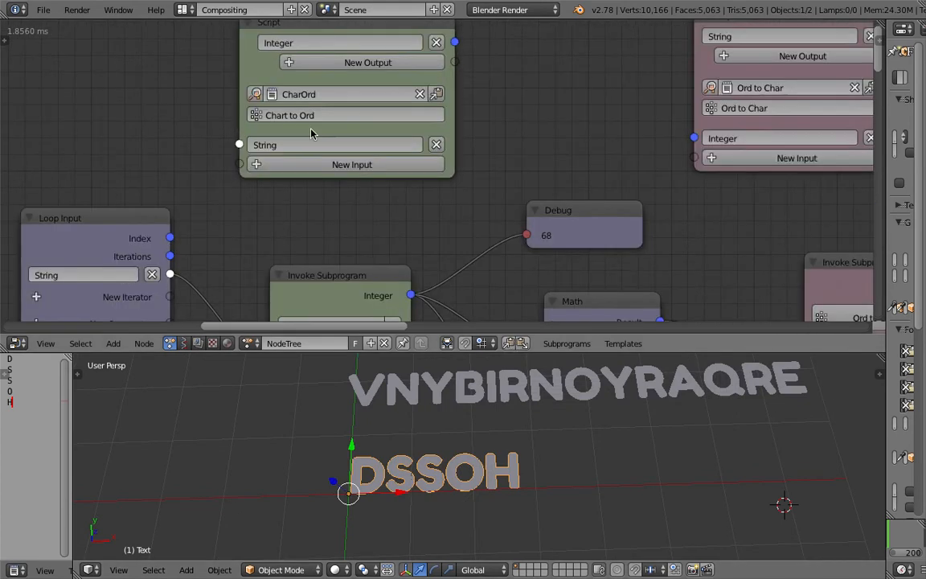
scroll(279, 127, "up", 1)
double_click(268, 123)
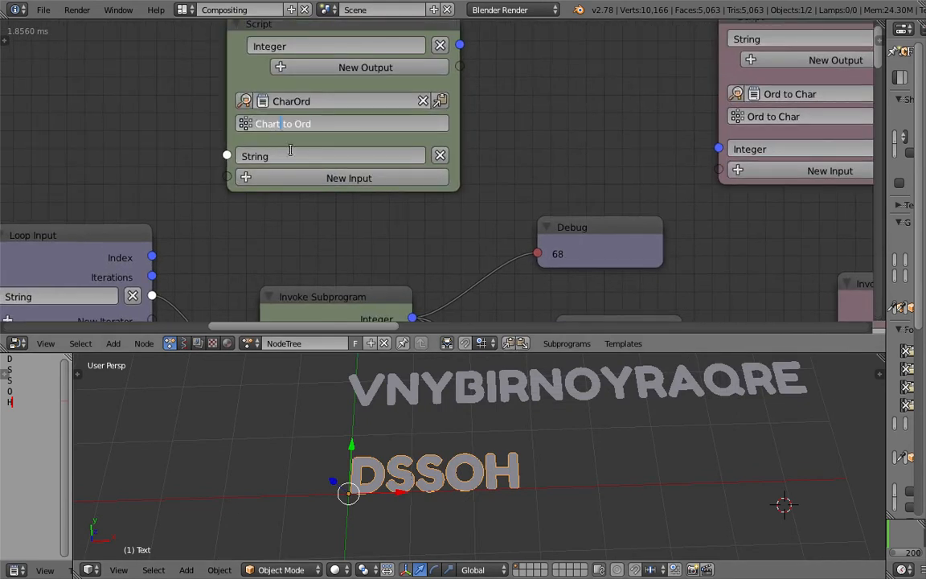
key("BackSpace")
key("Return")
- Open the green Script node's CharOrd script in a text editor beside the 3D view and widen that area
middle_click_drag(639, 141, 564, 135)
scroll(682, 135, "down", 1)
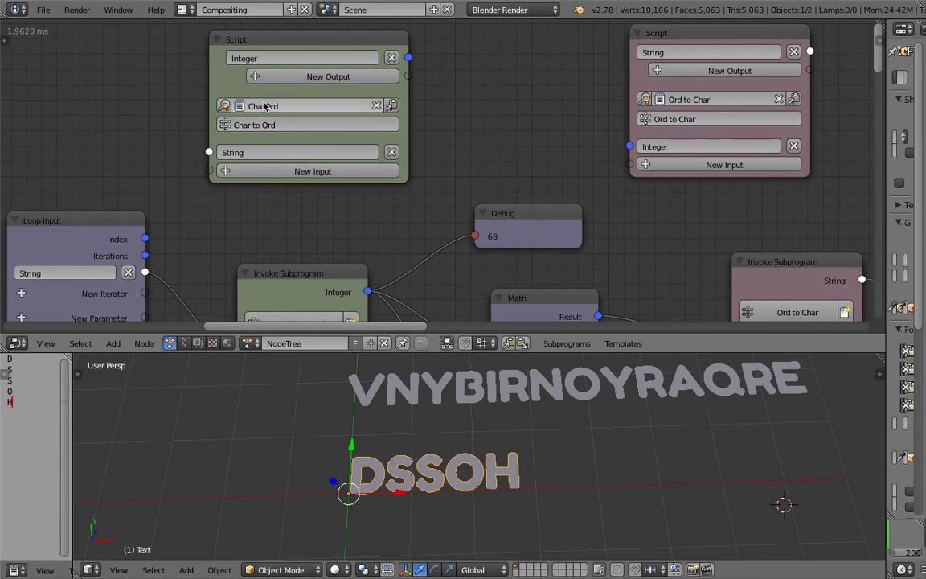
left_click(225, 109)
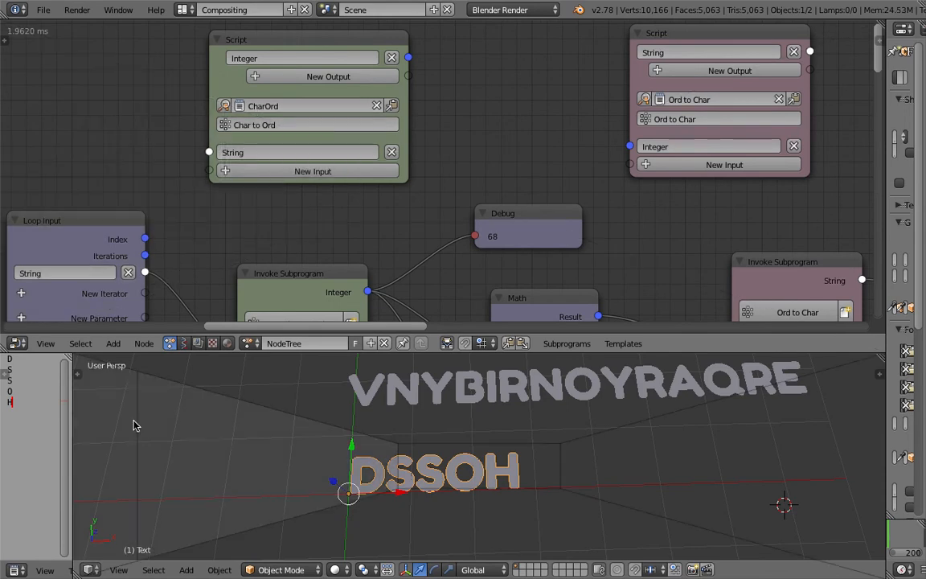
left_click(148, 431)
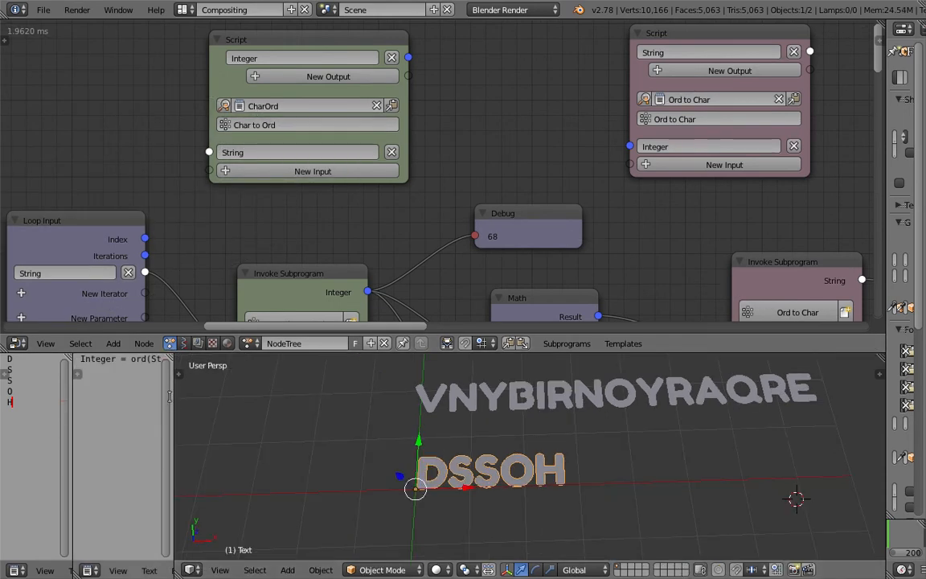
left_click_drag(171, 395, 325, 398)
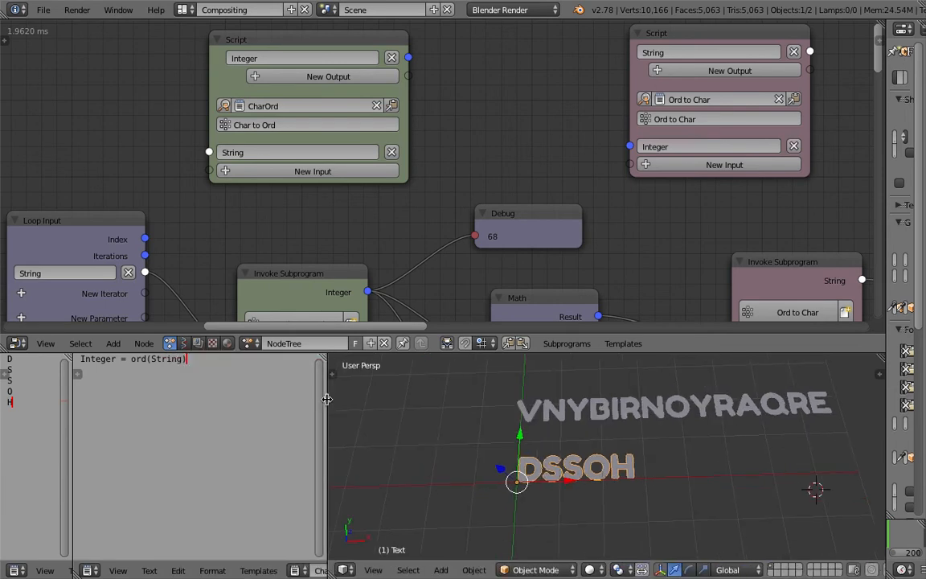
- Highlight Integer, ord and the ord(String) expression in the CharOrd script
double_click(94, 359)
double_click(138, 358)
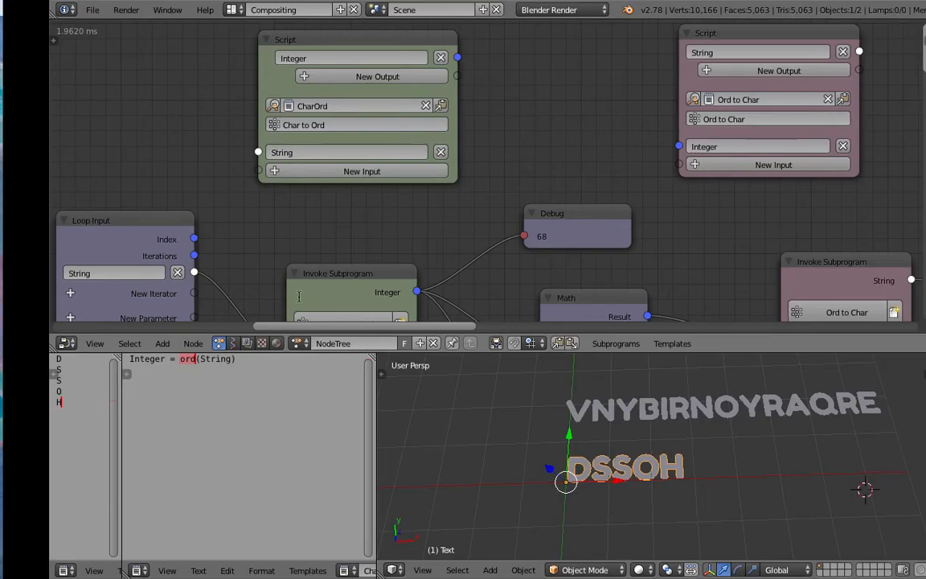
left_click(183, 360)
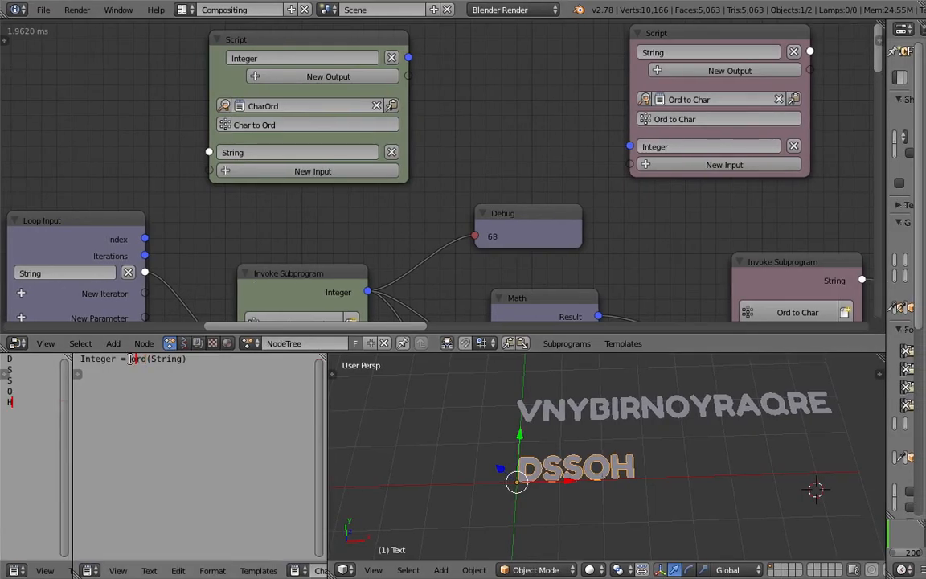
left_click_drag(130, 360, 186, 360)
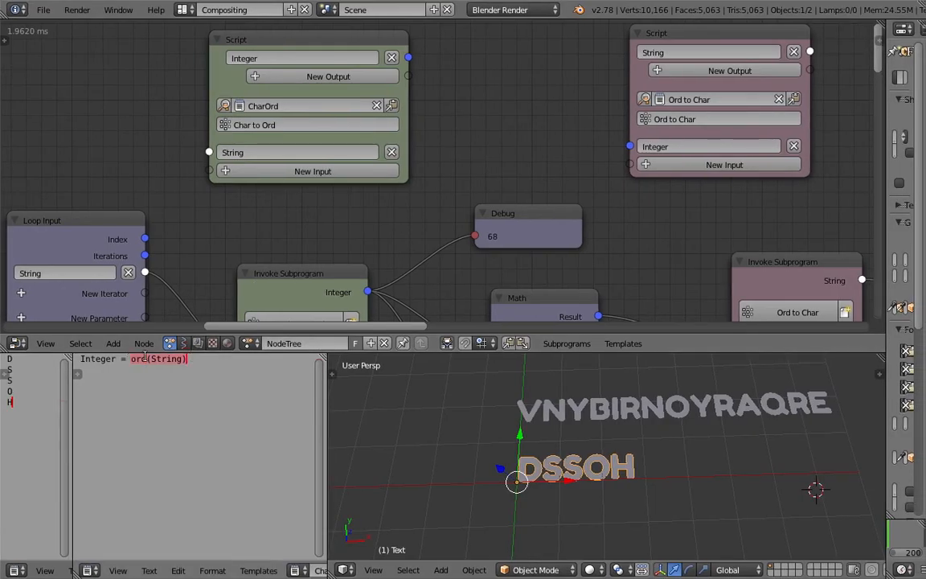
- Move the Loop Input node slightly farther away from the Char to Ord subprogram node
middle_click_drag(242, 235, 381, 204)
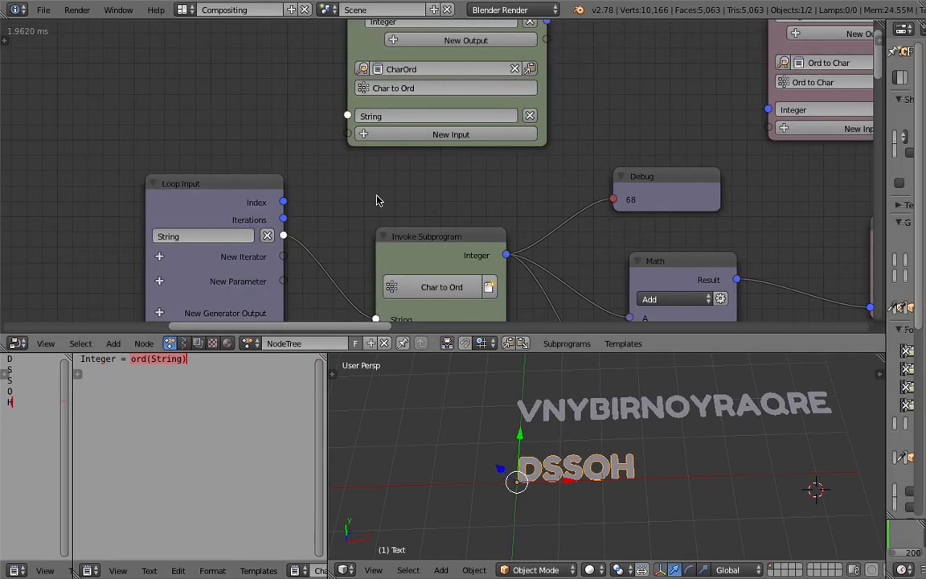
scroll(415, 127, "down", 3)
left_click_drag(260, 136, 237, 145)
- Trace the node tree from the Char to Ord loop past the HELLOWORLD frame to the APPLE encryption chain
middle_click_drag(365, 207, 352, 161)
middle_click_drag(327, 268, 371, 176)
scroll(371, 176, "down", 1)
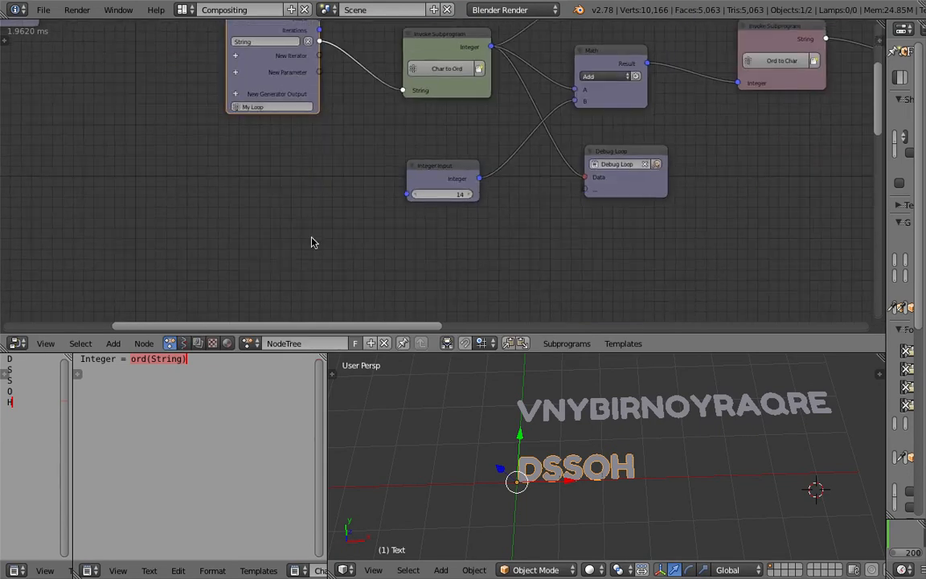
middle_click_drag(343, 239, 364, 202)
middle_click_drag(593, 218, 469, 232)
middle_click_drag(541, 200, 372, 282)
scroll(484, 252, "down", 4)
middle_click_drag(565, 256, 517, 66)
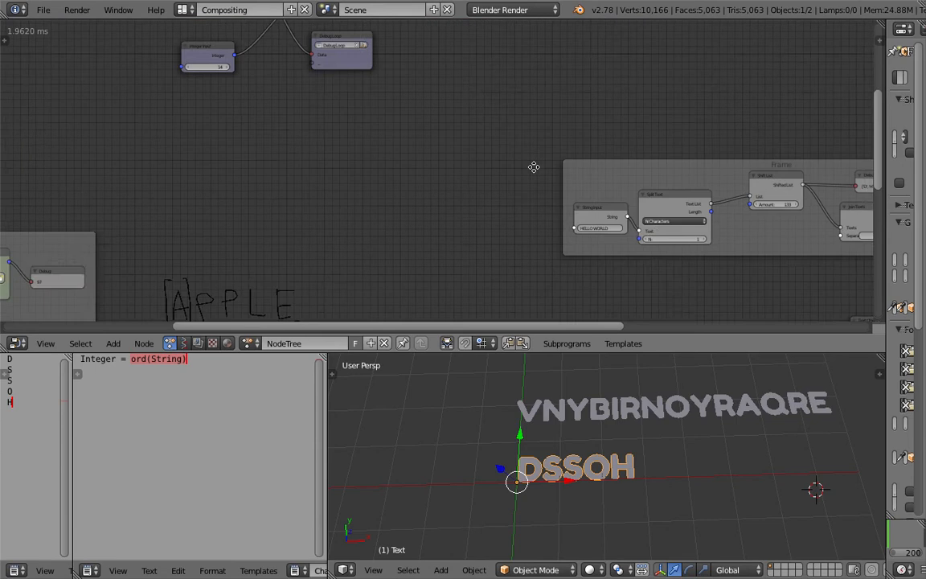
middle_click_drag(533, 167, 337, 94)
middle_click_drag(426, 209, 533, 112)
middle_click_drag(494, 210, 327, 190)
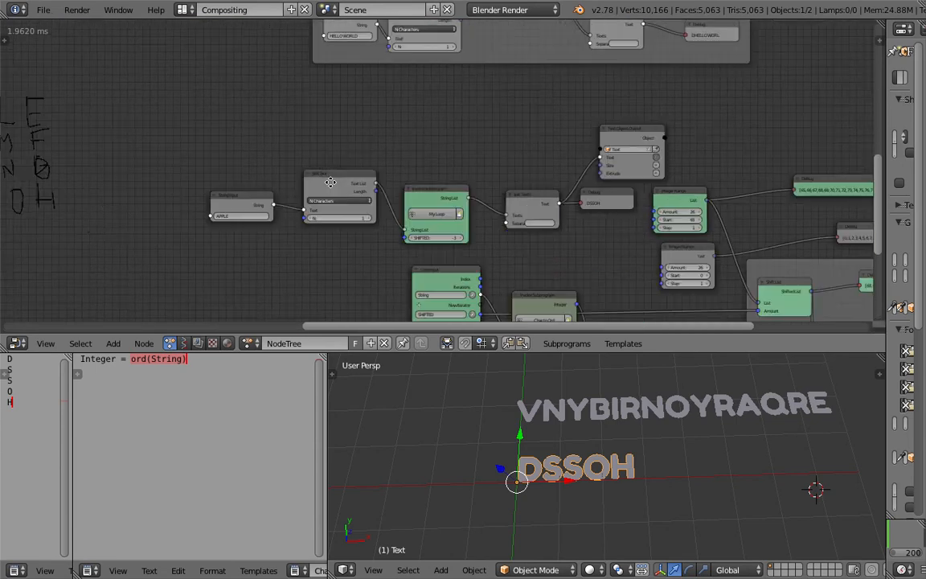
- Save the Blender file again, overwriting the existing version
middle_click_drag(455, 197, 344, 148)
key("ctrl+s")
left_click(344, 148)
- Examine the Debug outputs of the two Integer Range nodes
middle_click_drag(713, 152, 397, 195)
scroll(438, 178, "up", 2)
scroll(397, 194, "up", 1)
middle_click_drag(337, 177, 257, 190)
scroll(257, 191, "up", 1)
scroll(335, 213, "up", 1)
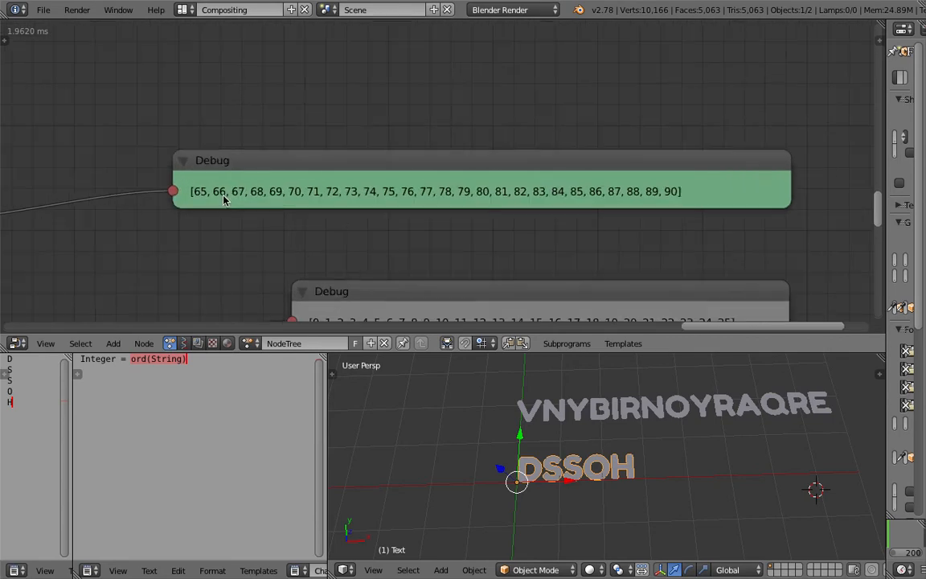
middle_click_drag(286, 222, 321, 184)
scroll(270, 183, "down", 5)
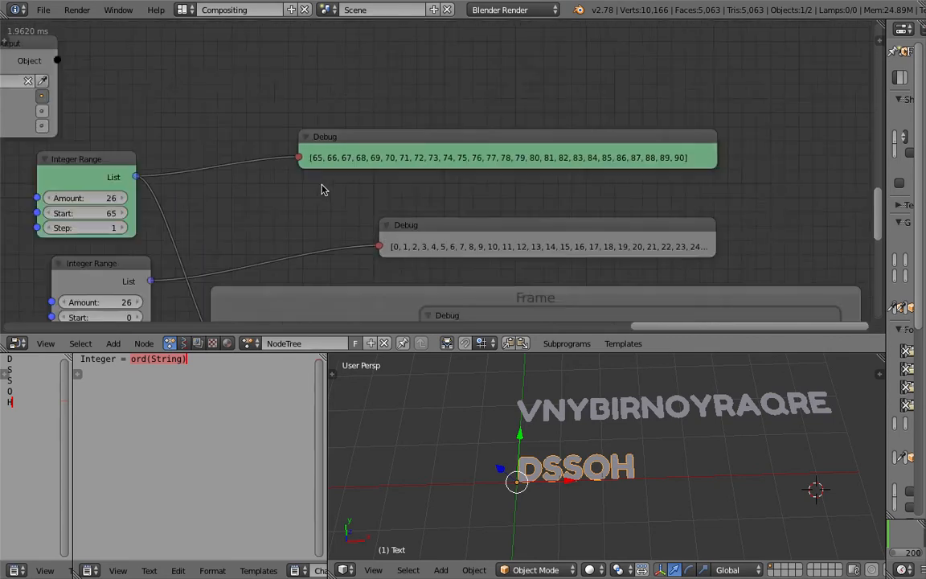
scroll(300, 165, "up", 3)
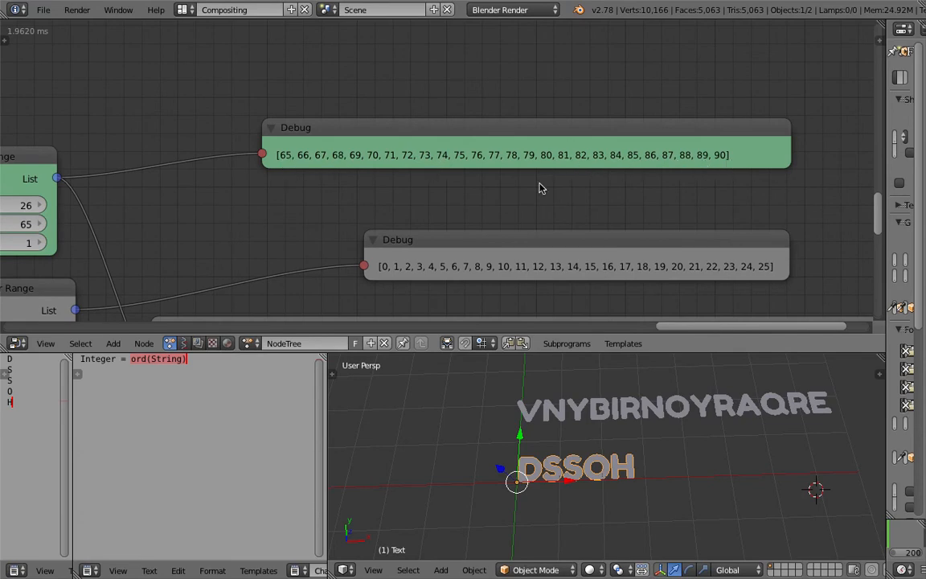
- Move the Debug node inside the Shift List frame closer to the Shift List node
scroll(534, 188, "down", 3)
middle_click_drag(368, 223, 460, 181)
scroll(331, 185, "down", 1)
middle_click_drag(258, 193, 285, 177)
middle_click_drag(432, 276, 268, 203)
scroll(290, 224, "up", 2)
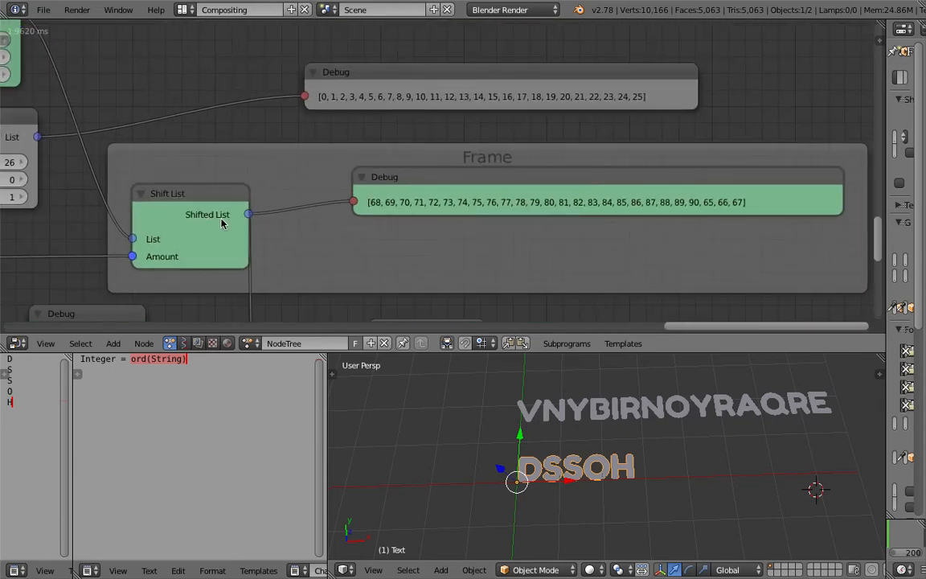
middle_click_drag(374, 210, 344, 235)
scroll(310, 273, "down", 1)
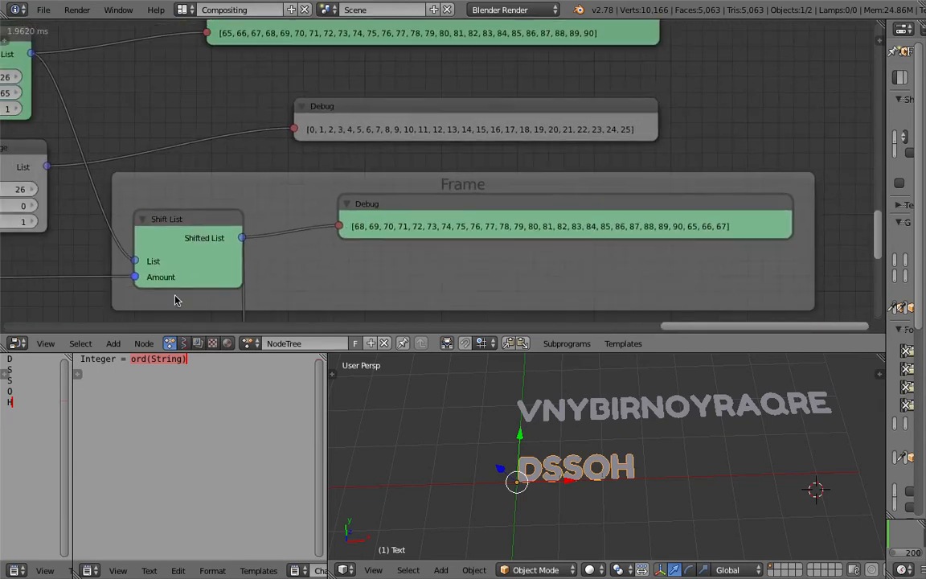
left_click_drag(357, 226, 314, 231)
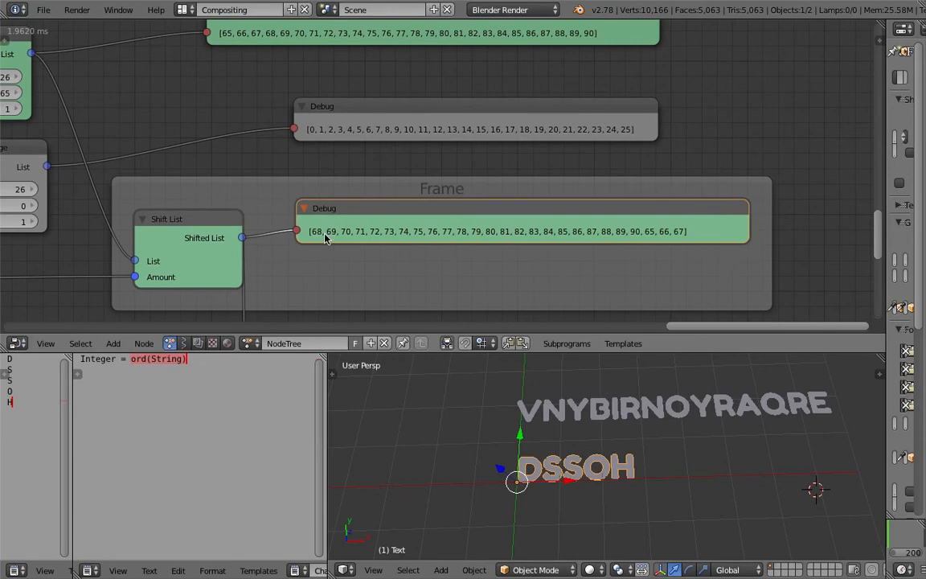
- Save the Blender file over the existing version, and repeat the save once
key("ctrl+s")
left_click(351, 233)
middle_click_drag(357, 261, 543, 188)
scroll(444, 201, "down", 1)
key("ctrl+s")
left_click(542, 189)
- Trace the node tree between the Integer Range nodes, the Shift List frame and the which_index subprogram
scroll(441, 190, "down", 2)
middle_click_drag(189, 113, 537, 218)
middle_click_drag(377, 221, 344, 172)
middle_click_drag(454, 207, 327, 141)
scroll(484, 174, "up", 1)
middle_click_drag(641, 149, 445, 72)
scroll(458, 172, "up", 1)
middle_click_drag(527, 194, 508, 123)
scroll(498, 188, "down", 1)
middle_click_drag(424, 147, 486, 162)
scroll(486, 162, "down", 1)
middle_click_drag(355, 233, 453, 205)
- Move the which_index Script node closer to the area beneath the which_index subprogram node
left_click(430, 222)
left_click_drag(430, 223, 469, 195)
middle_click_drag(340, 173, 387, 183)
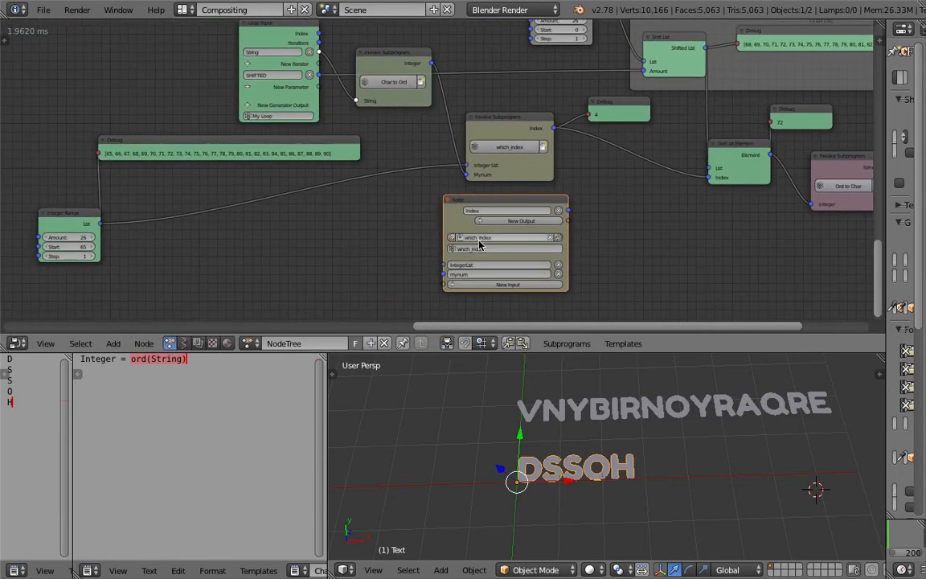
middle_click_drag(440, 233, 452, 221)
- Switch to the Pineapple notebook and append 12 and 5 to mylist in the Finding cell
key("ctrl+Left")
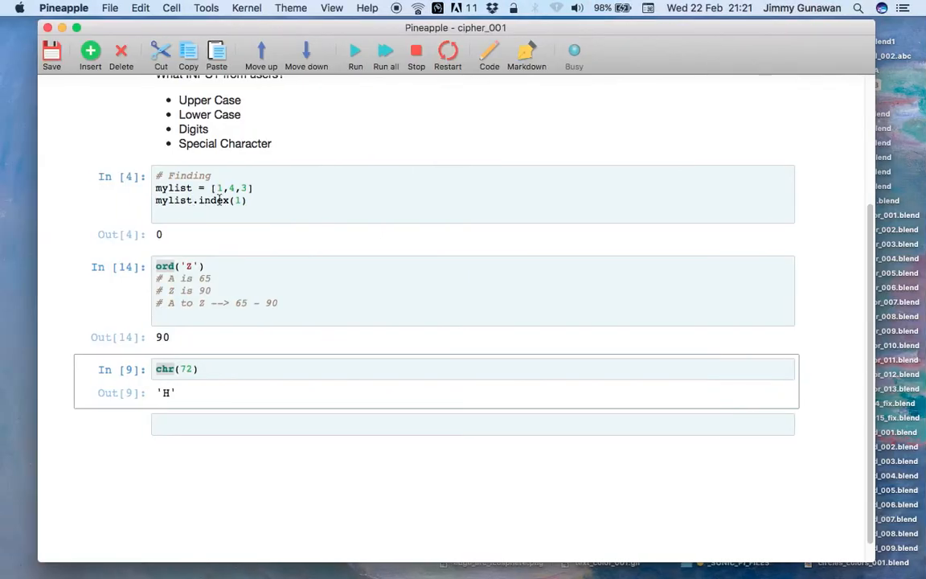
left_click(219, 200)
left_click(254, 201)
left_click(246, 188)
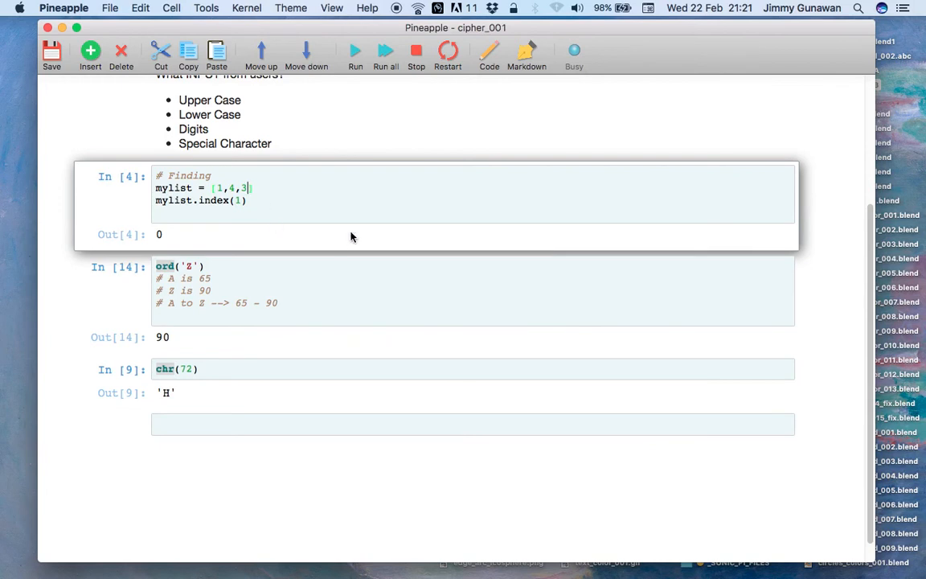
type(", 12, 5")
- Change the lookup in the Finding cell to mylist.index(12) and run the cell
key("Down")
key("Left")
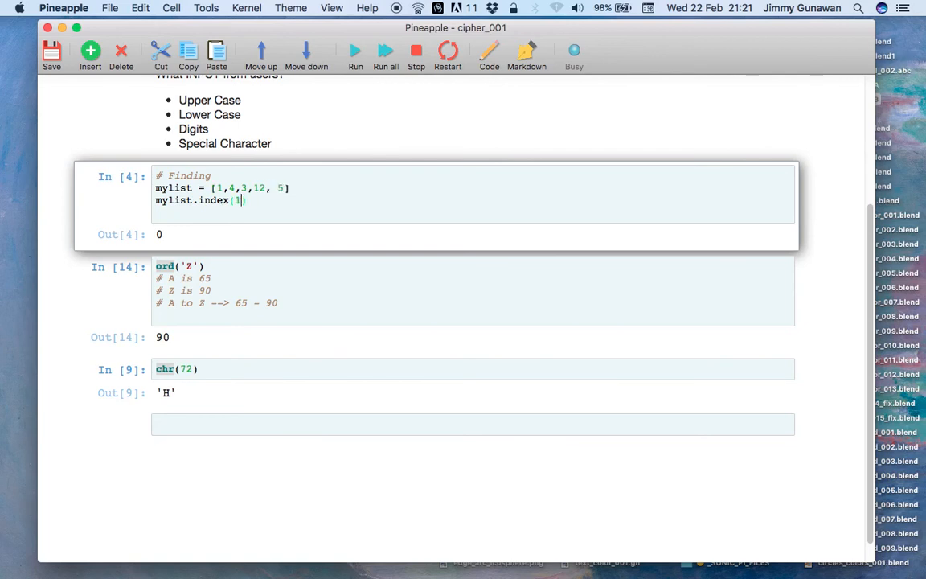
double_click(180, 188)
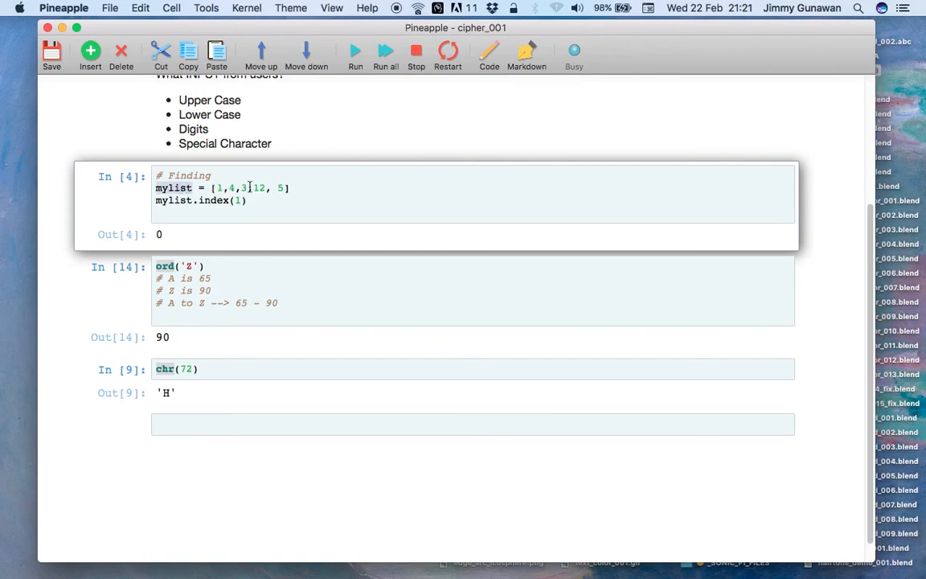
left_click(241, 200)
type("2")
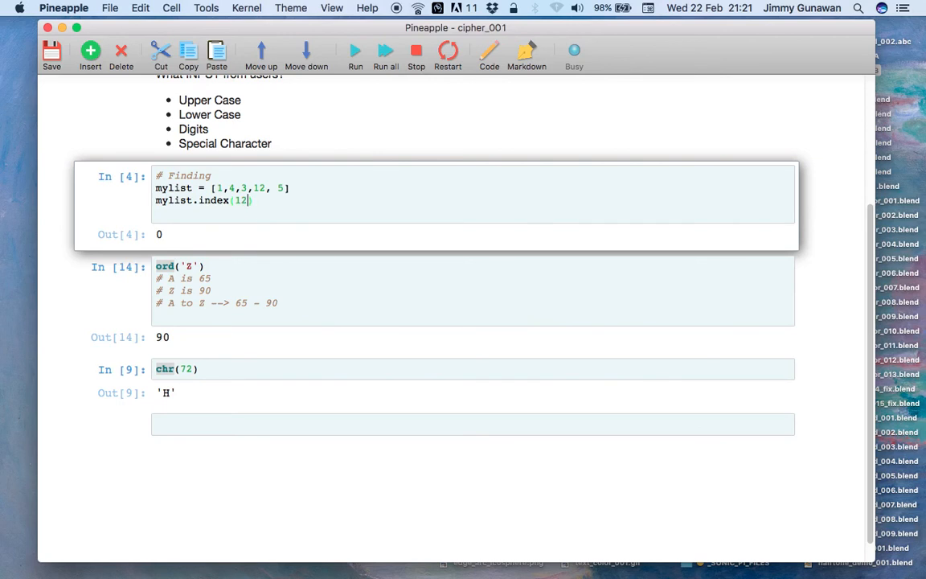
key("shift+Return")
left_click(158, 235)
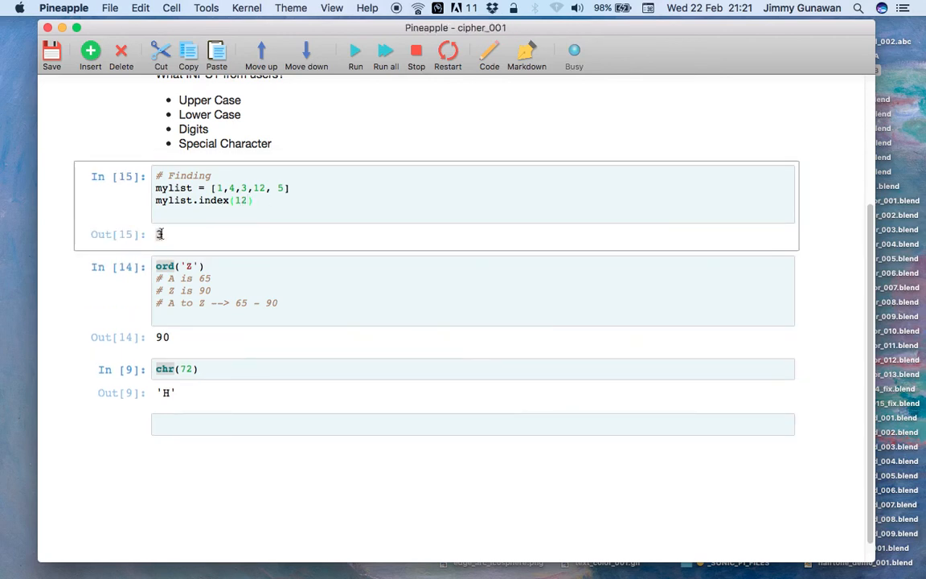
- Remove the space before 5 in mylist, change the lookup to mylist.index(8) and run the cell
left_click(241, 188)
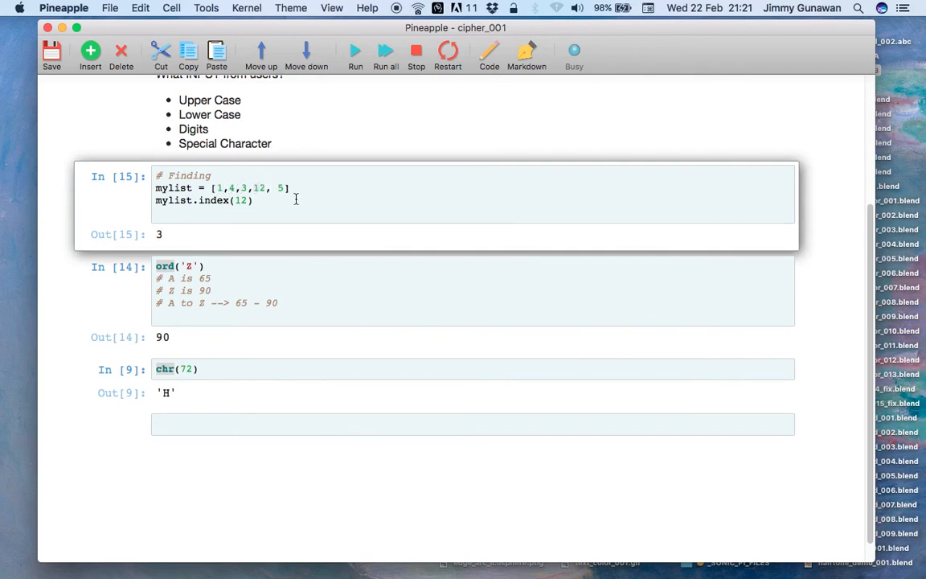
key("BackSpace")
double_click(255, 187)
left_click(282, 190)
key("Right")
key("BackSpace")
key("BackSpace")
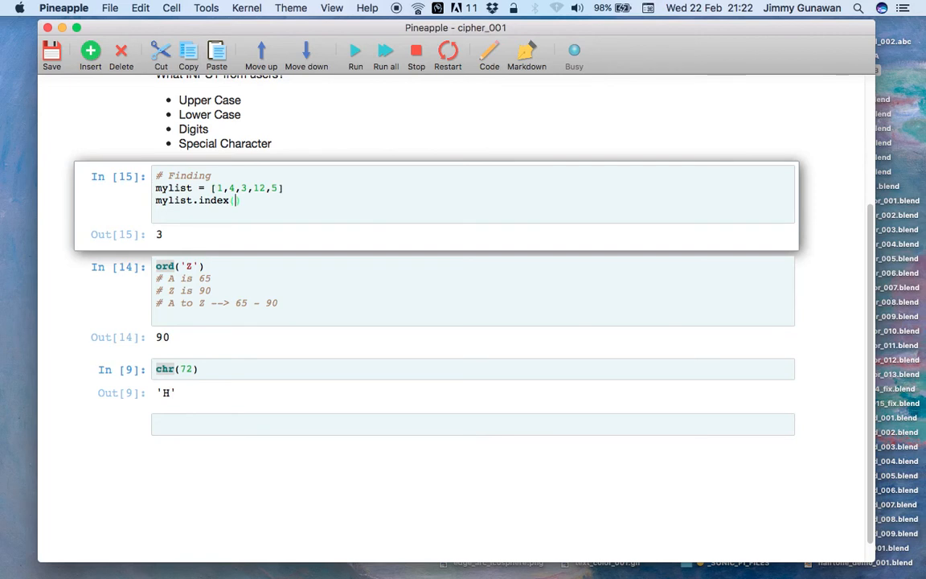
key("shift+Return")
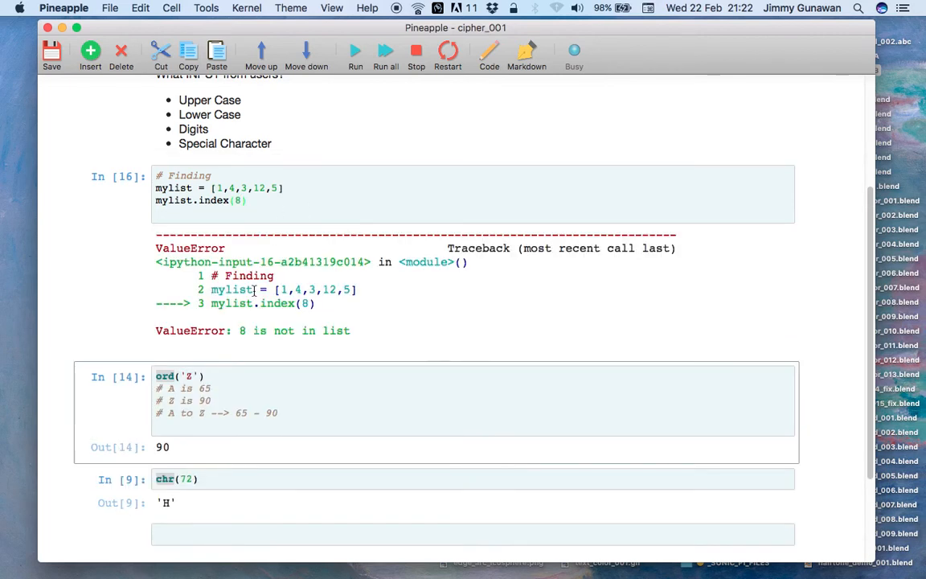
- Examine the traceback and the mylist.index line in the Finding cell
left_click(218, 297)
left_click(292, 202)
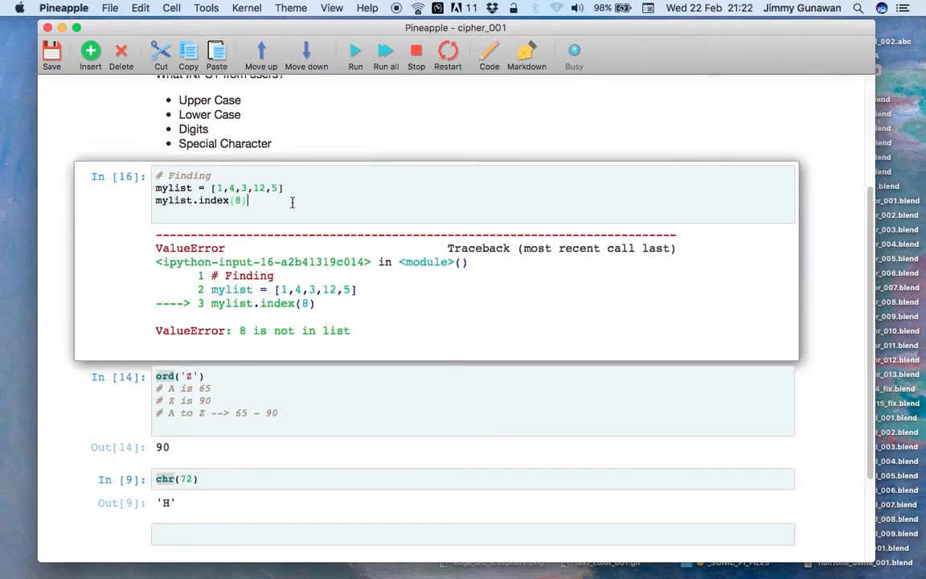
left_click_drag(268, 207, 162, 188)
left_click(205, 198)
left_click_drag(247, 200, 145, 200)
left_click(407, 188)
- Switch to Blender and move the which_index Invoke Subprogram node slightly farther from its Script node
key("ctrl+Right")
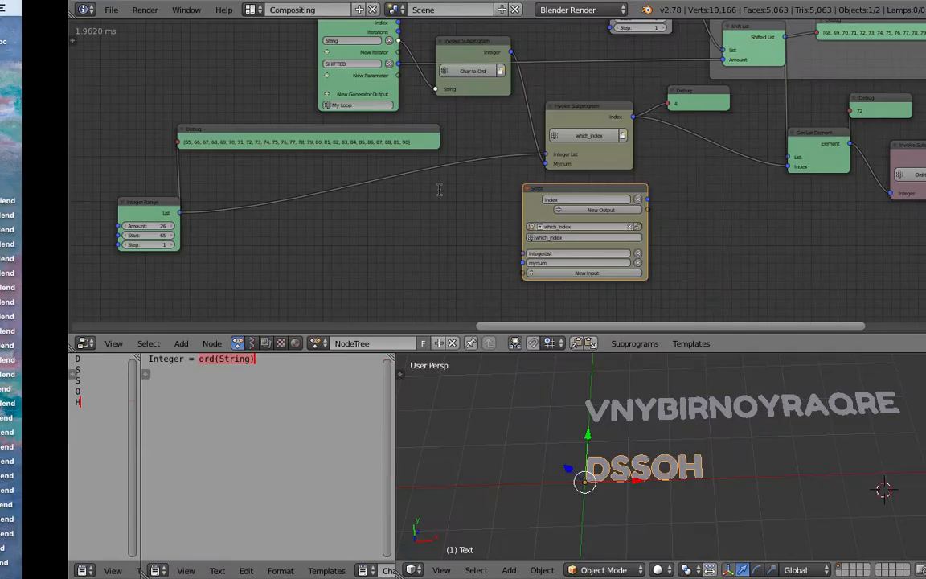
scroll(573, 209, "up", 1)
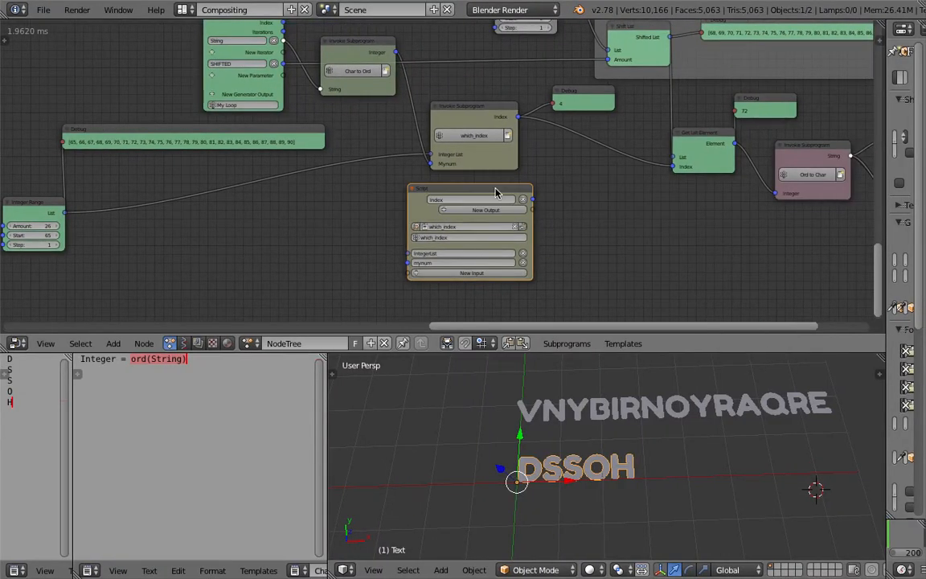
scroll(479, 203, "up", 1)
scroll(479, 203, "up", 2)
scroll(461, 138, "down", 1)
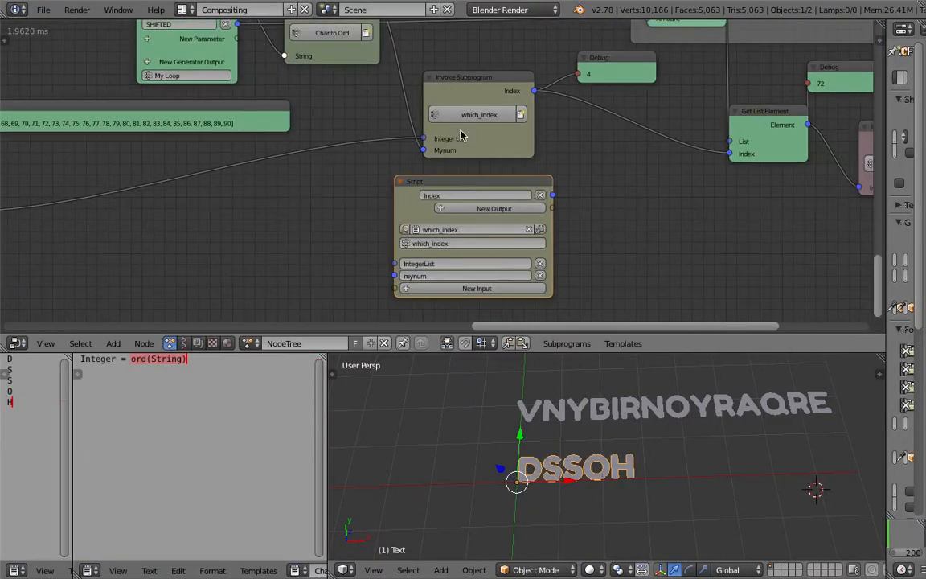
left_click_drag(455, 87, 445, 82)
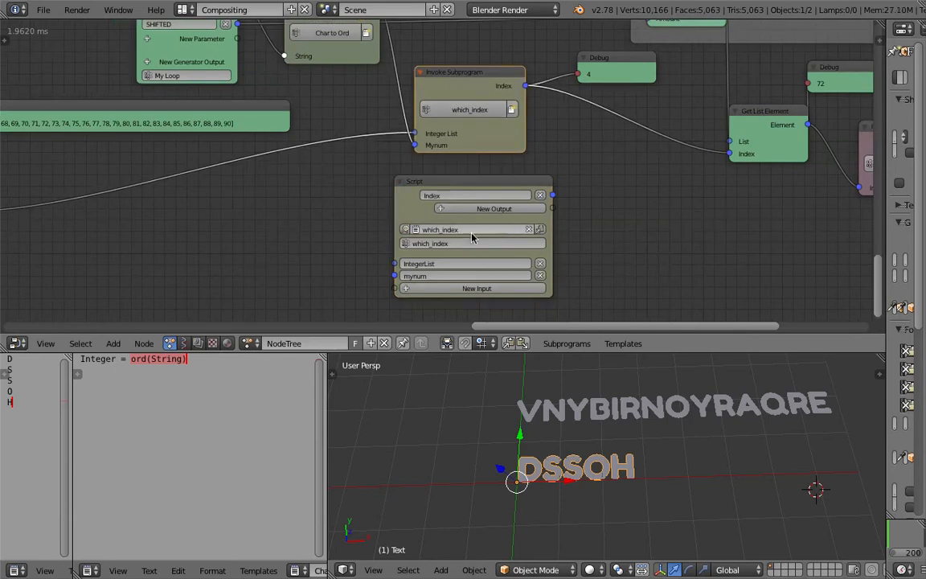
- Show the which_index script in the text editor
left_click(405, 229)
left_click(191, 462)
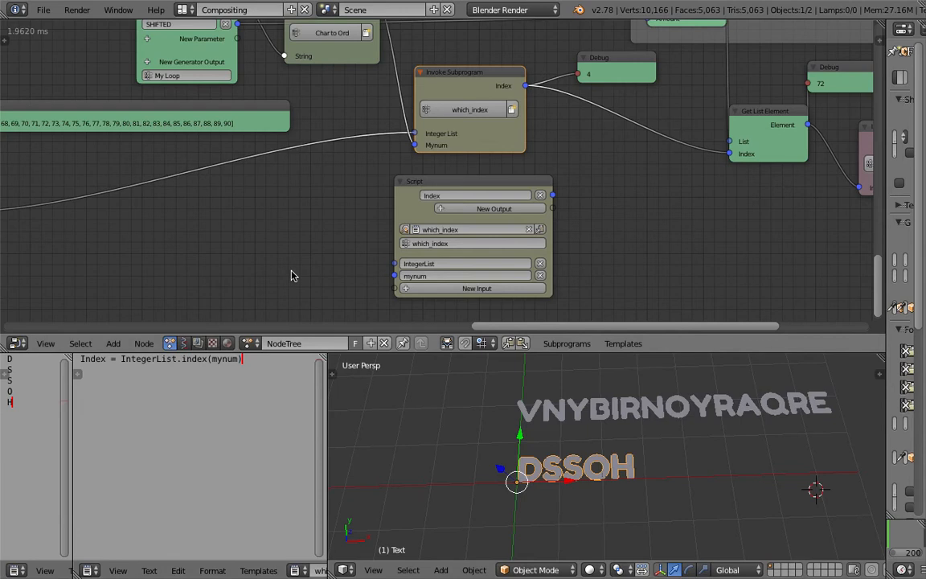
scroll(294, 275, "down", 14)
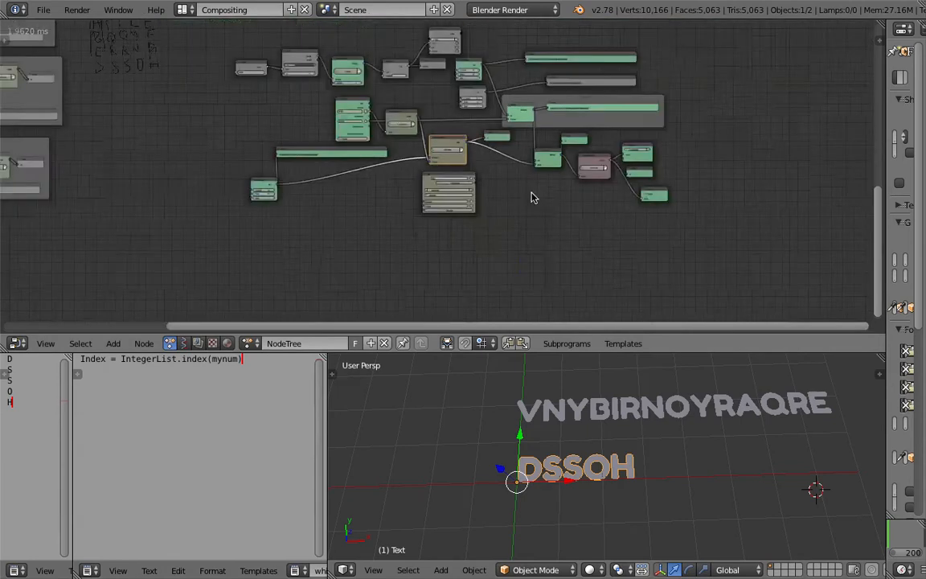
scroll(514, 185, "down", 5)
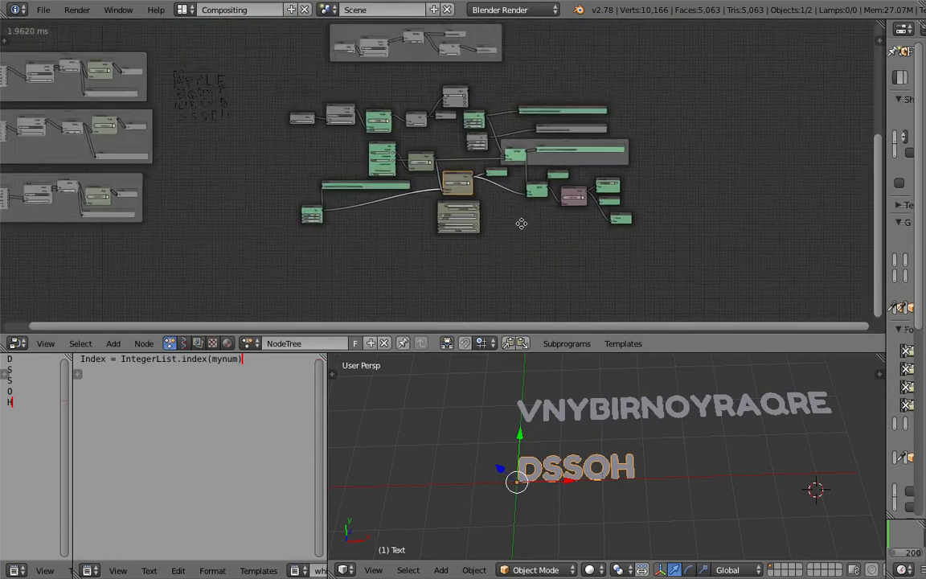
scroll(508, 211, "up", 1)
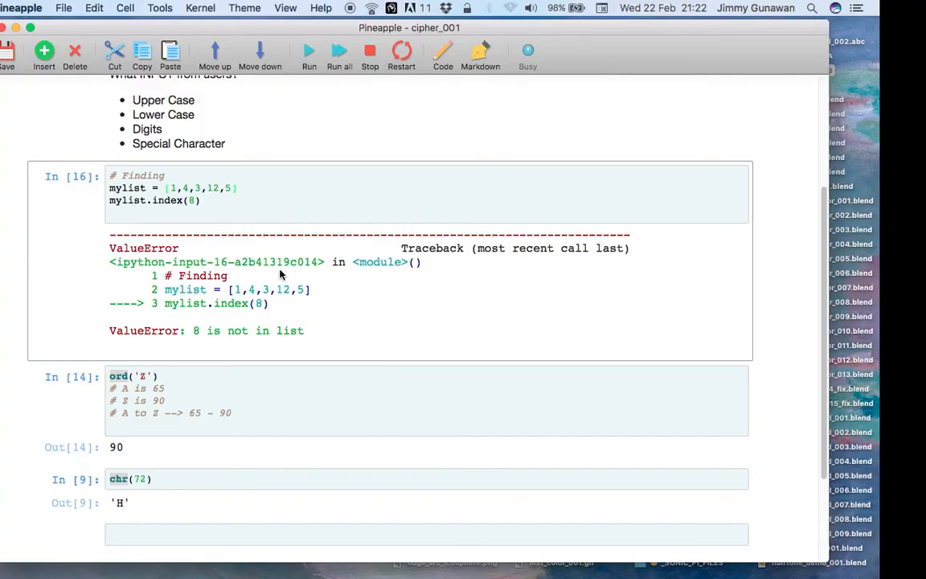
- Switch to the Pineapple notebook, change the chr cell to chr(88) and run it
left_click(139, 462)
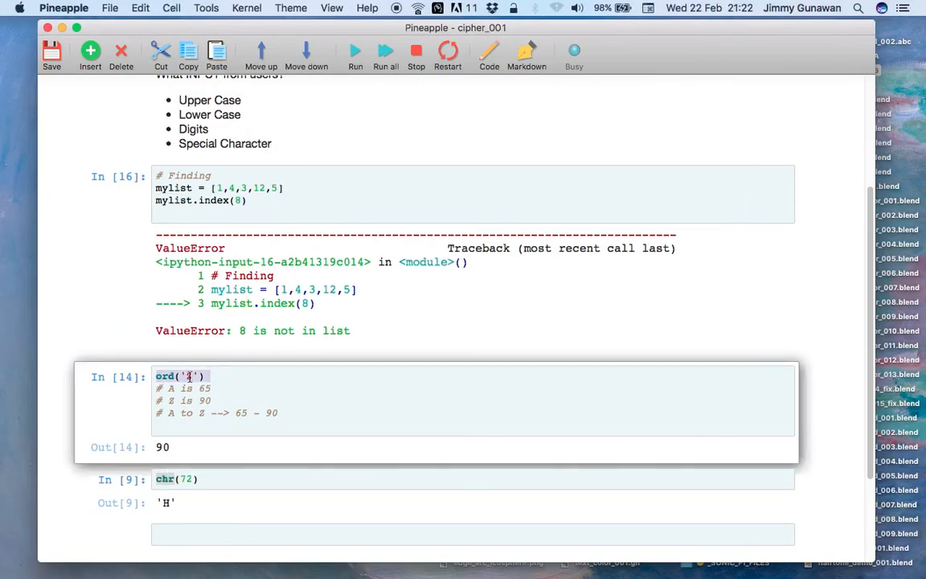
left_click(161, 476)
left_click(207, 478)
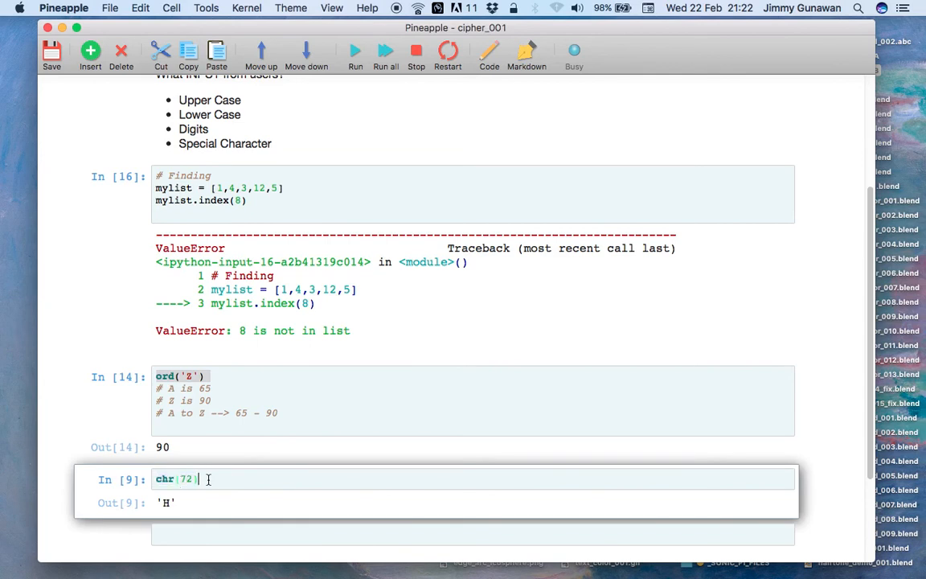
scroll(181, 476, "down", 1)
double_click(186, 459)
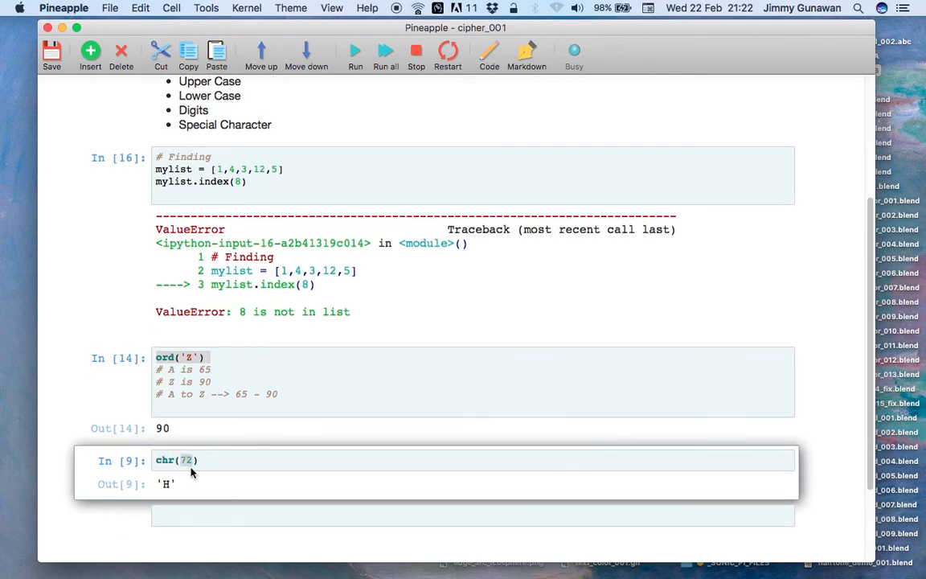
type("88")
key("shift+Return")
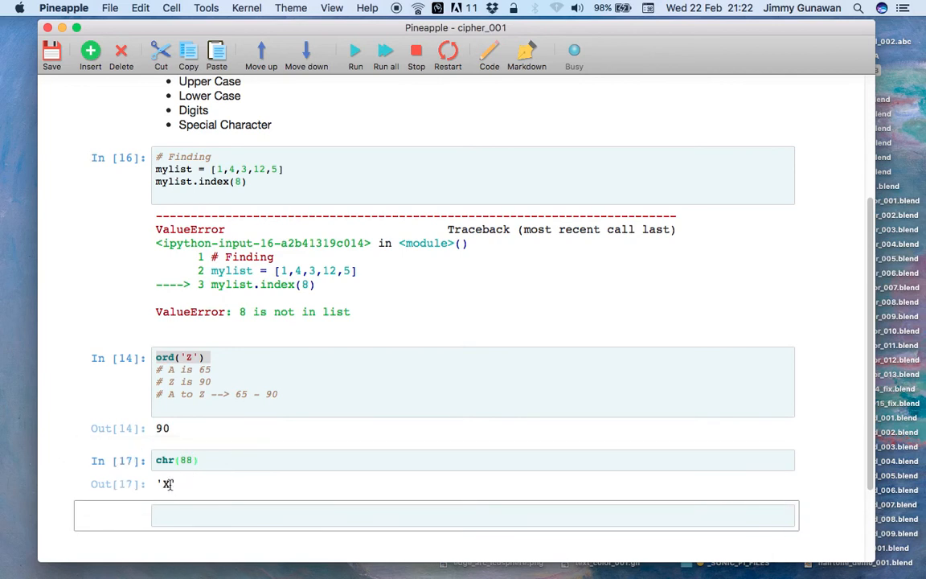
- Switch to Blender and open the String Input node's APPLE text for editing
scroll(166, 484, "down", 1)
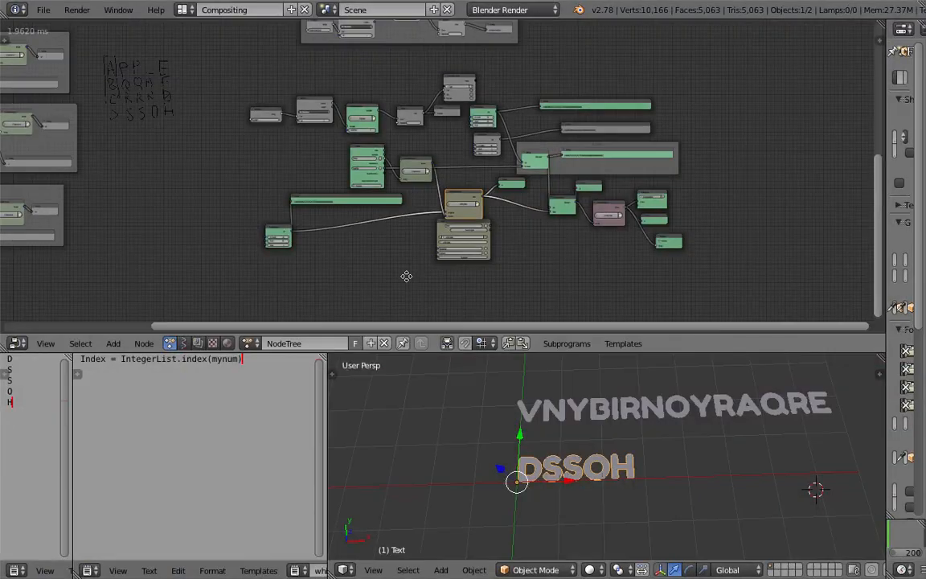
scroll(408, 275, "up", 4)
scroll(270, 161, "up", 5)
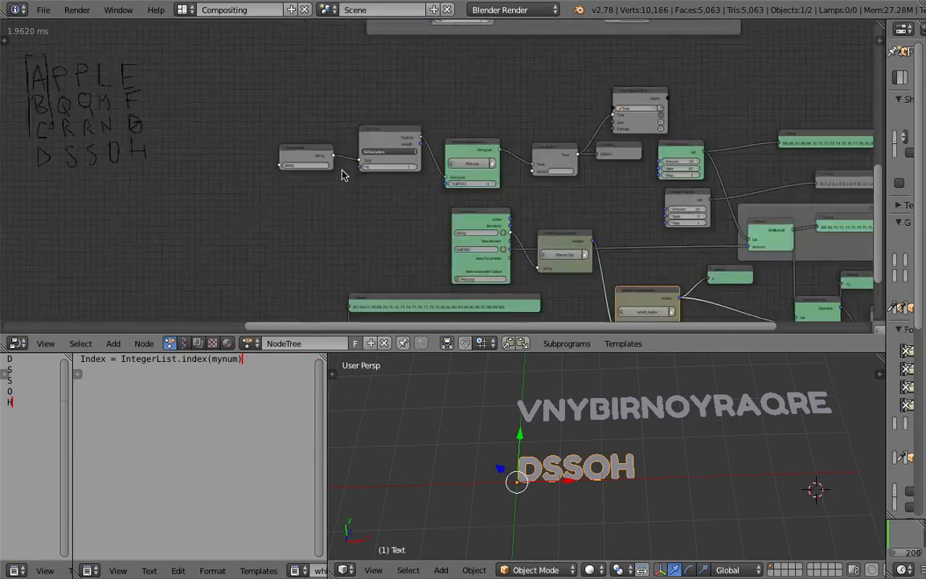
left_click(109, 158)
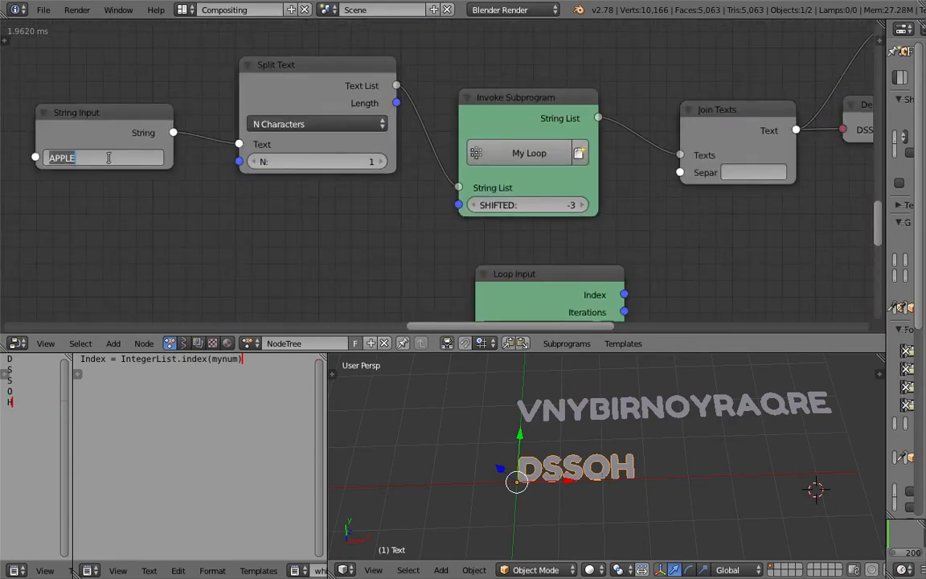
left_click(239, 224)
middle_click_drag(340, 231, 515, 253)
scroll(267, 174, "up", 2)
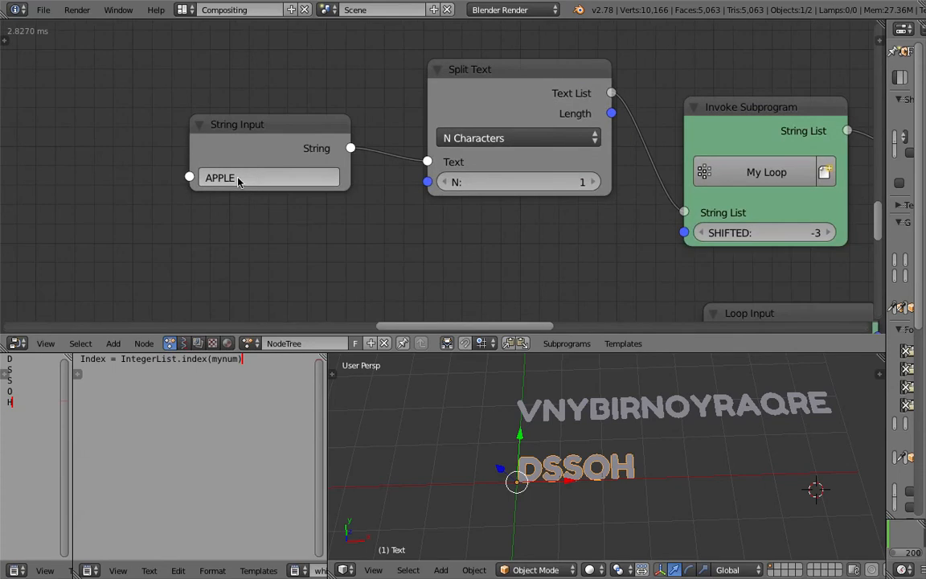
double_click(238, 182)
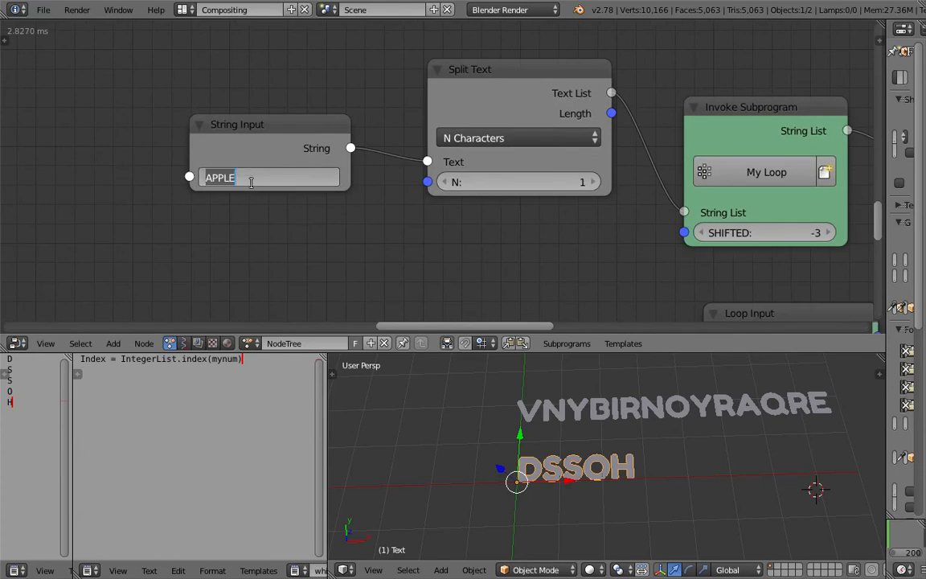
- Set the String Input node's text to ANIMATION
type("IMATION")
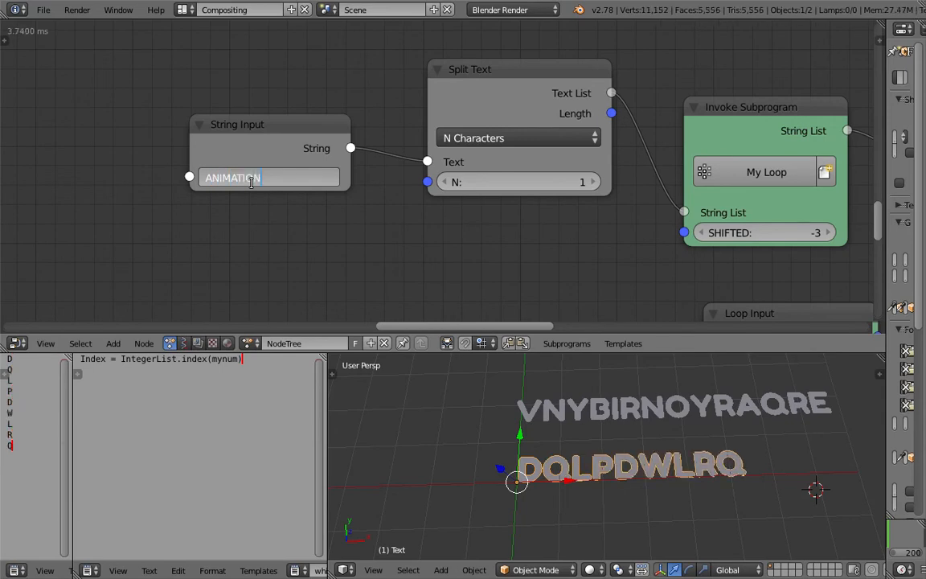
key("Return")
middle_click_drag(354, 212, 246, 193)
scroll(368, 177, "down", 1)
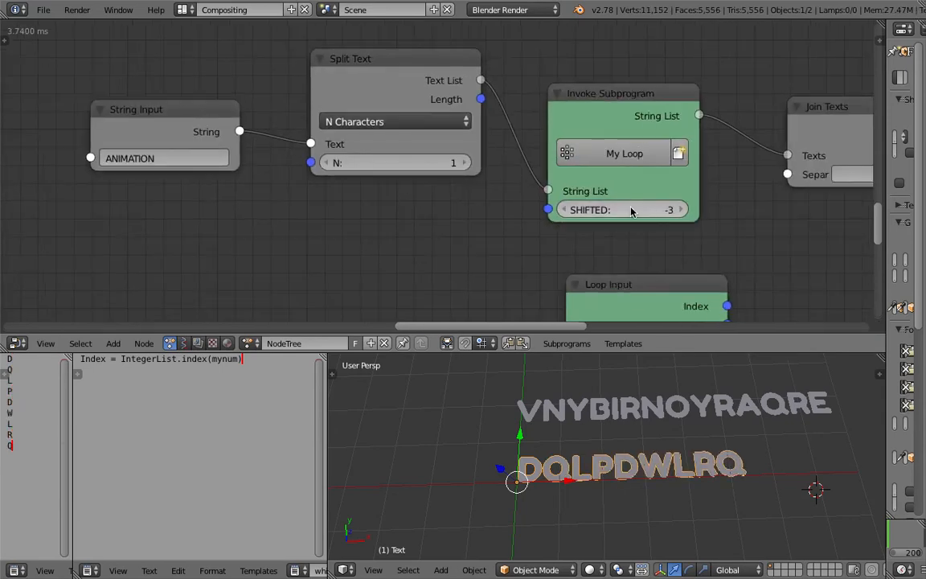
- Select the upper text object in the 3D view and replace its content with DQLPDWLRQ
scroll(615, 500, "up", 2)
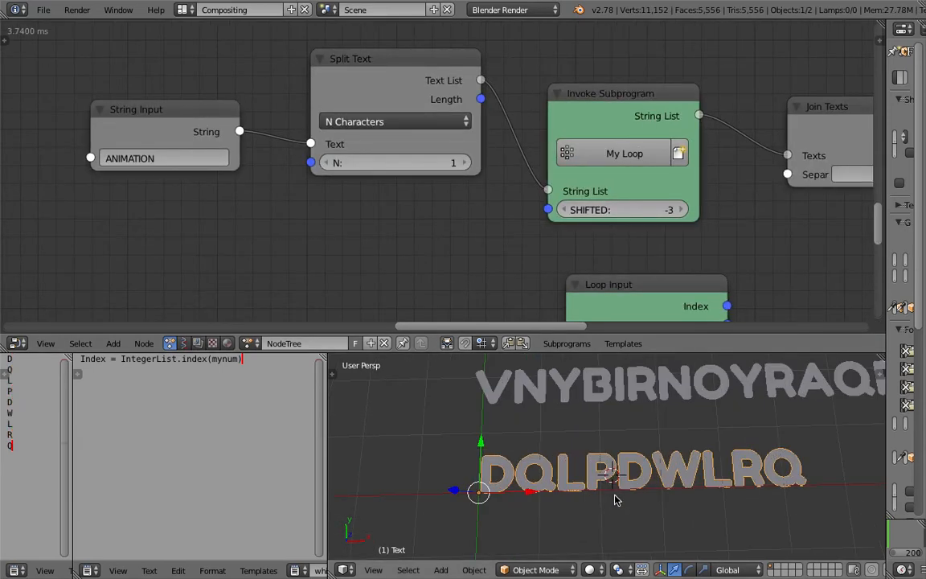
left_click(513, 507)
scroll(729, 481, "down", 2)
right_click(707, 423)
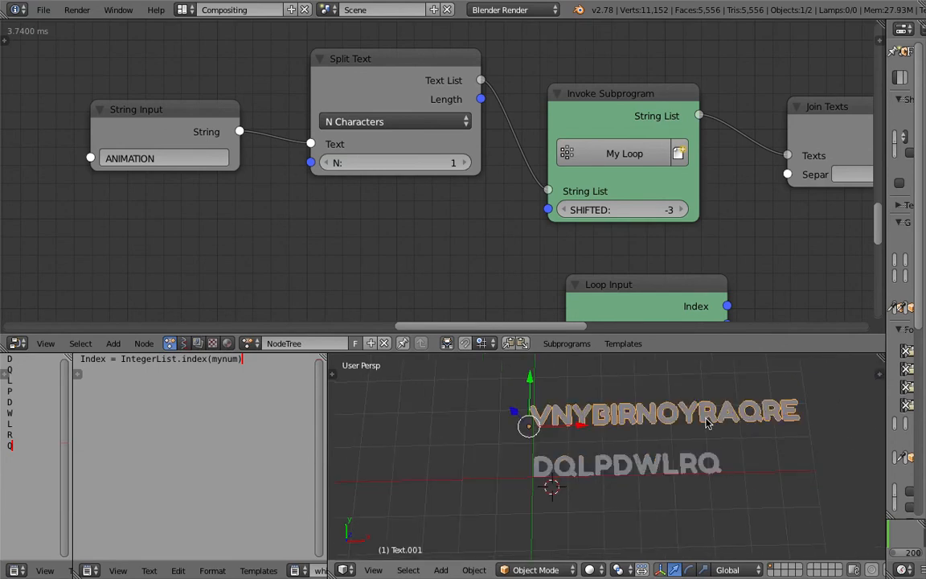
scroll(593, 420, "up", 1)
middle_click_drag(593, 419, 613, 413)
- Set the String Input node's text to the encoded word DQLPDWLRQ
left_click(141, 160)
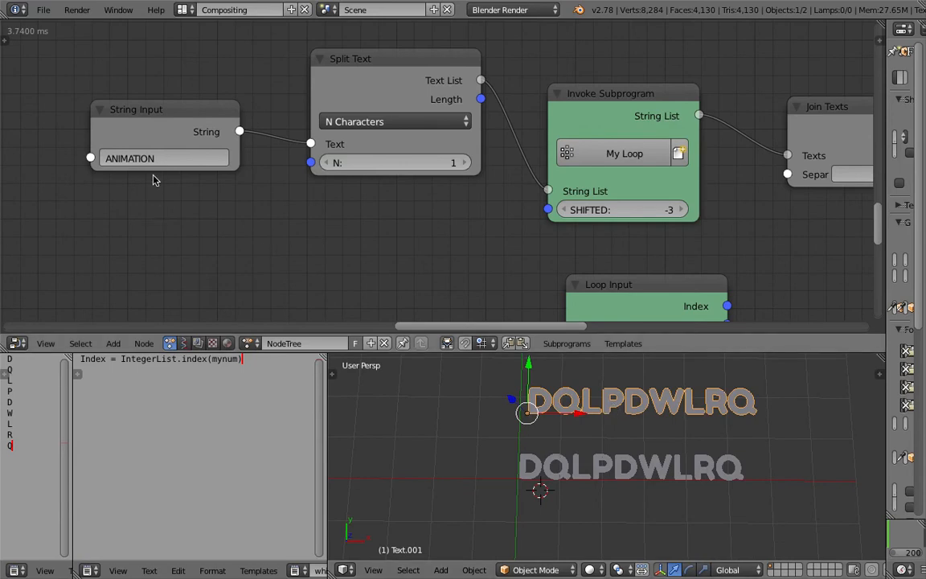
type("DQ")
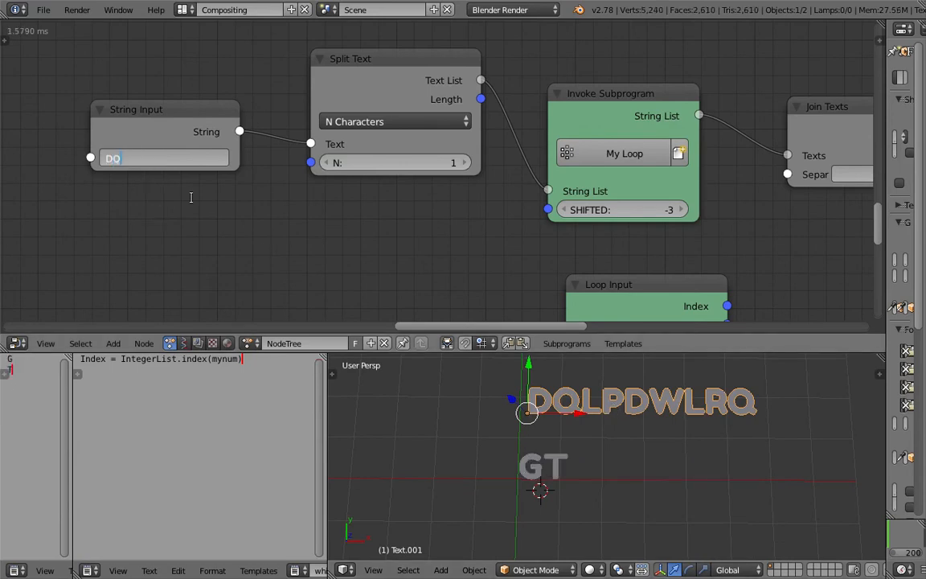
type("LPDWL")
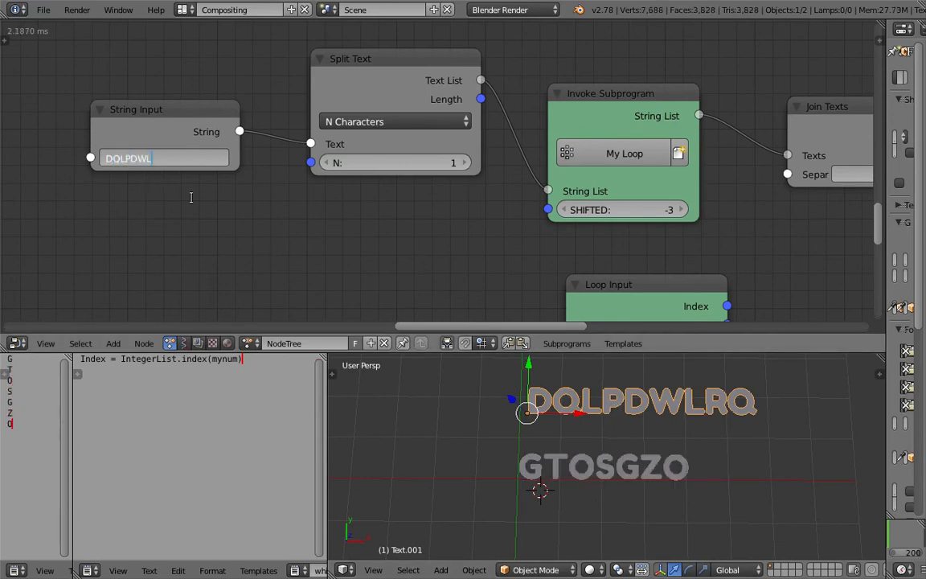
type("RQ")
key("Return")
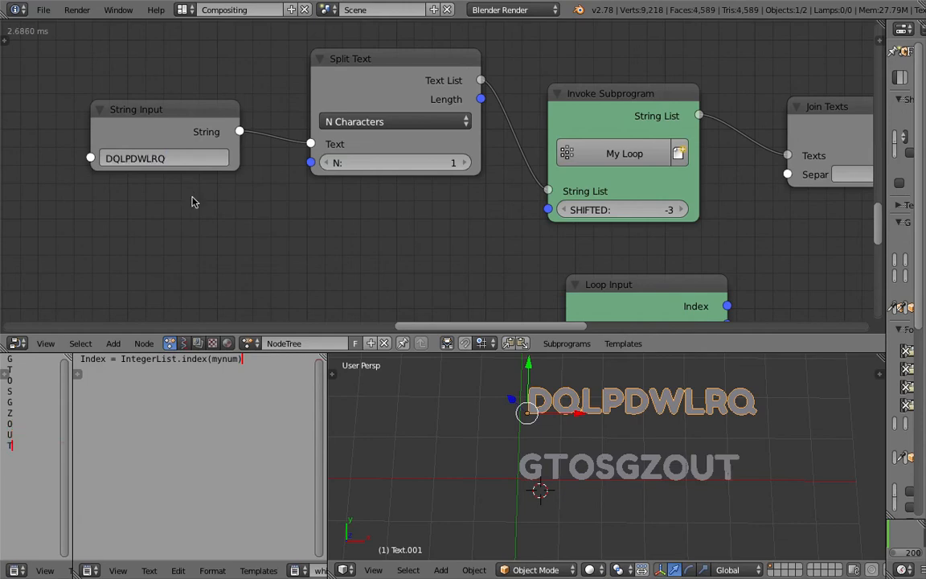
- Raise the SHIFTED value of the My Loop subprogram node to 3
middle_click_drag(289, 203, 237, 180)
left_click(629, 186)
left_click(629, 186)
left_click(629, 186)
left_click(629, 186)
left_click(629, 186)
left_click(630, 186)
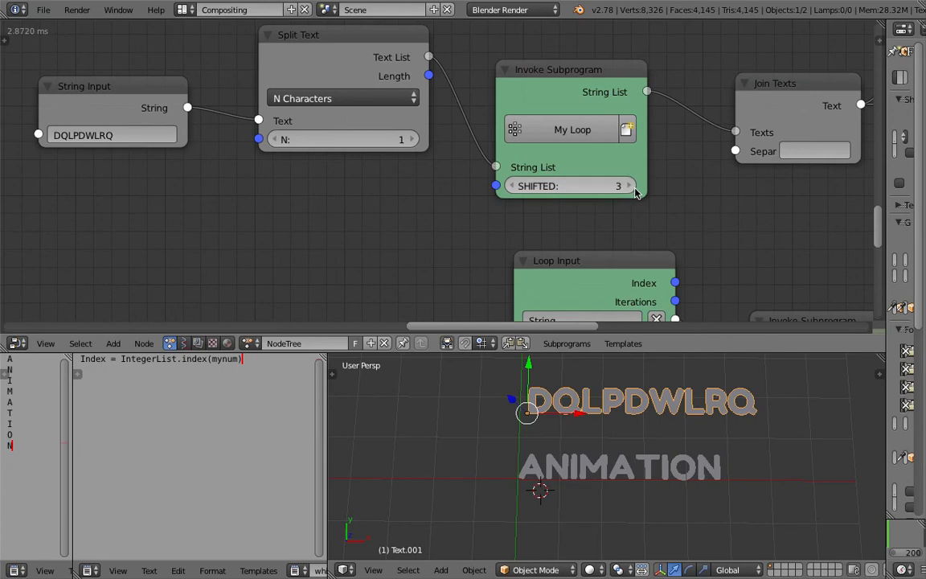
- Duplicate the ANIMATION text object and place the copy to the left of the DQLPDWLRQ text
right_click(551, 466)
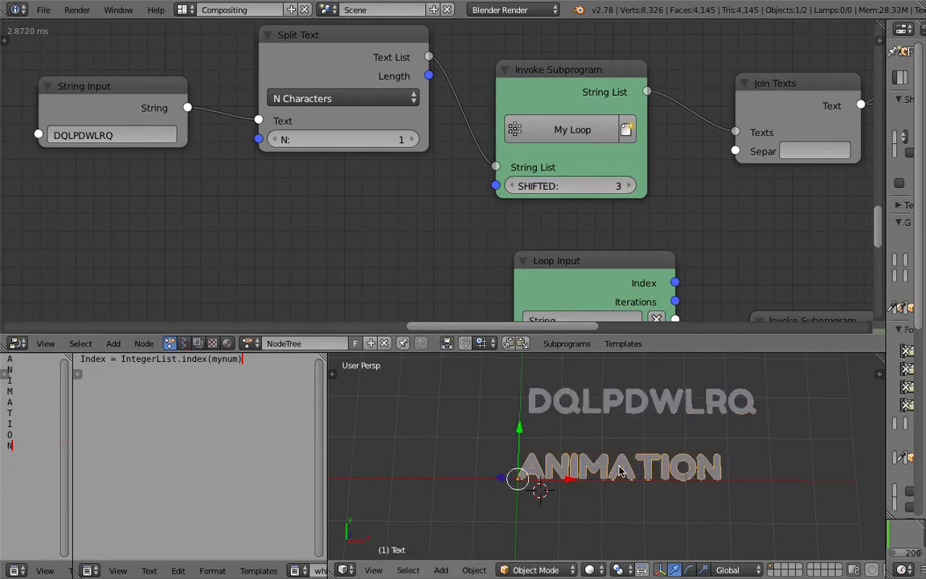
scroll(619, 471, "down", 1)
key("shift+d")
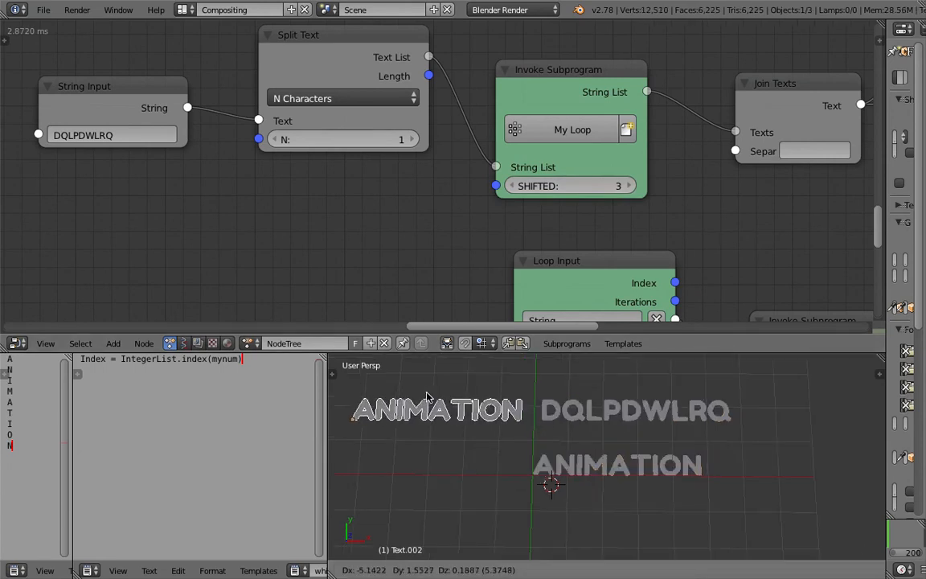
left_click(428, 393)
- Move the DQLPDWLRQ text further left and place the ANIMATION copy directly to its right
middle_click_drag(463, 409, 499, 426, "shift")
key("g")
right_click(658, 426)
right_click(658, 428)
key("g")
left_click(516, 416)
right_click(526, 434)
key("g")
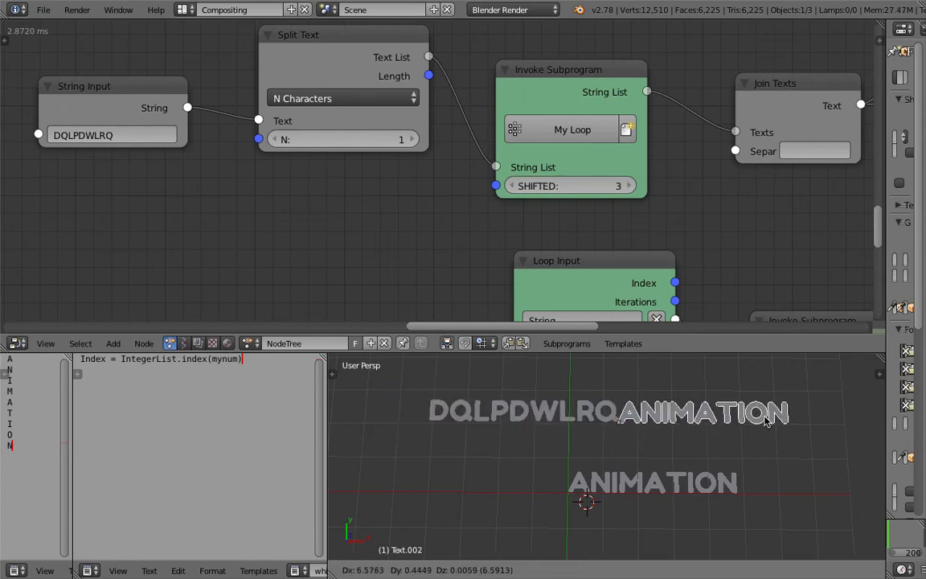
left_click(773, 421)
- Save the project over the existing blend file
key("ctrl+s")
left_click(772, 421)
middle_click_drag(671, 418, 661, 433, "shift")
key("ctrl+s")
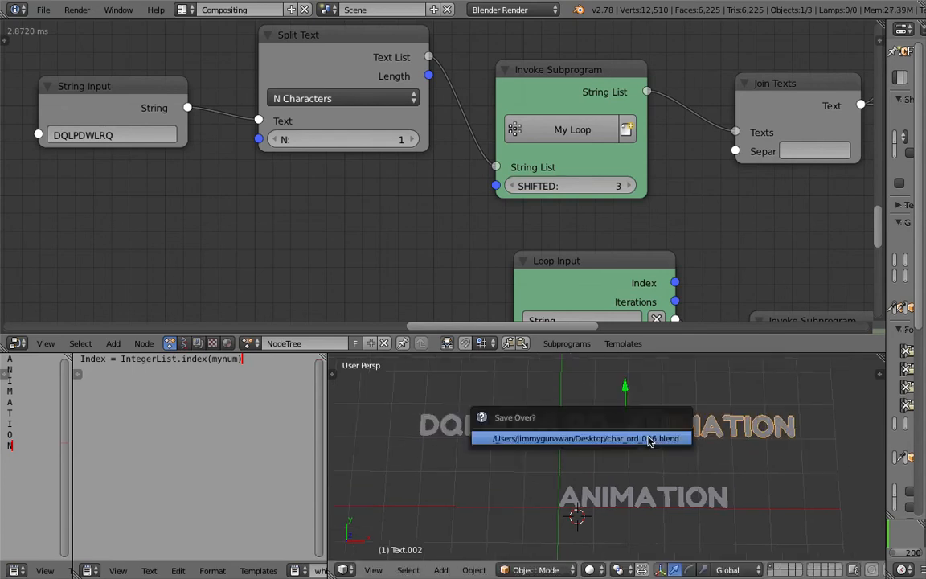
left_click(648, 440)
- Shift the String Input, Split Text and Shift List nodes leftwards inside the HELLO WORLD frame
scroll(480, 159, "down", 6)
middle_click_drag(511, 170, 447, 93)
scroll(447, 91, "down", 2)
middle_click_drag(515, 97, 444, 161)
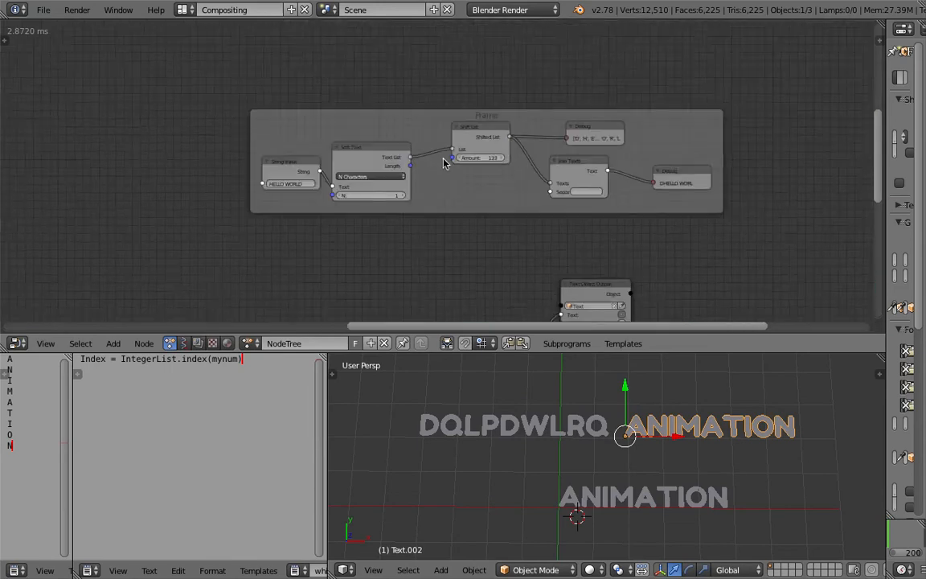
scroll(441, 157, "up", 3)
middle_click_drag(387, 156, 330, 142)
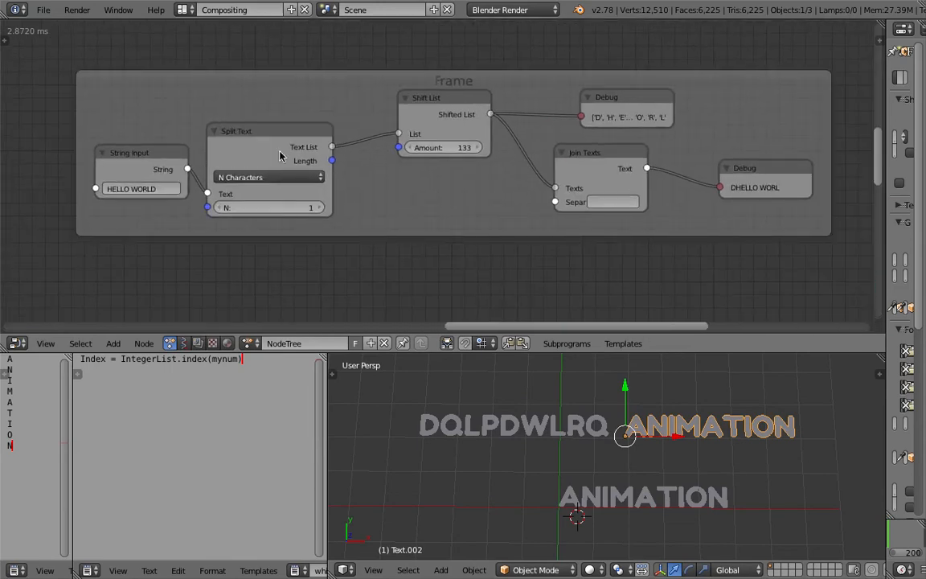
left_click_drag(157, 169, 130, 165)
left_click_drag(266, 140, 252, 137)
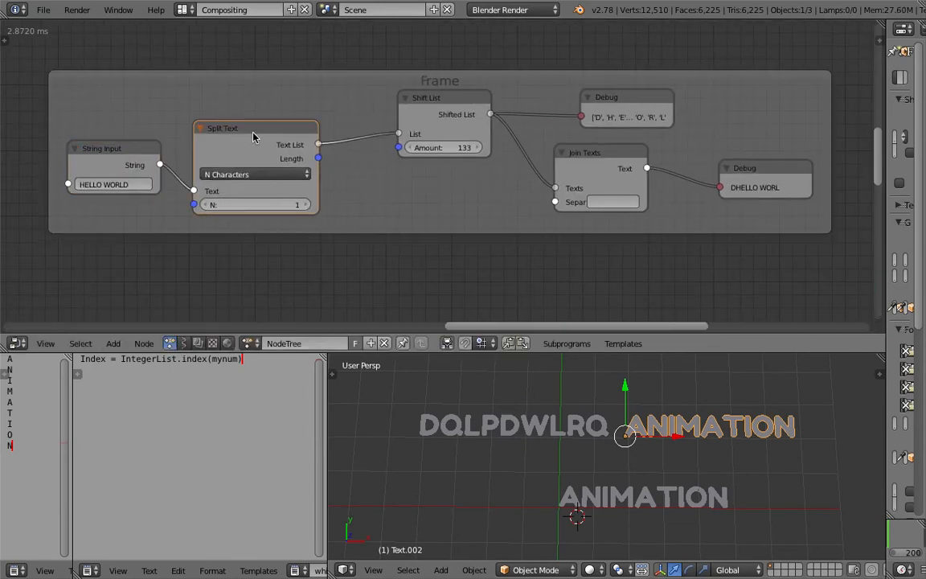
left_click_drag(416, 119, 387, 126)
- Add a Search List Element node outside the HELLO WORLD frame and delete it again
middle_click_drag(510, 243, 438, 200)
scroll(437, 201, "down", 2)
middle_click_drag(715, 229, 626, 223)
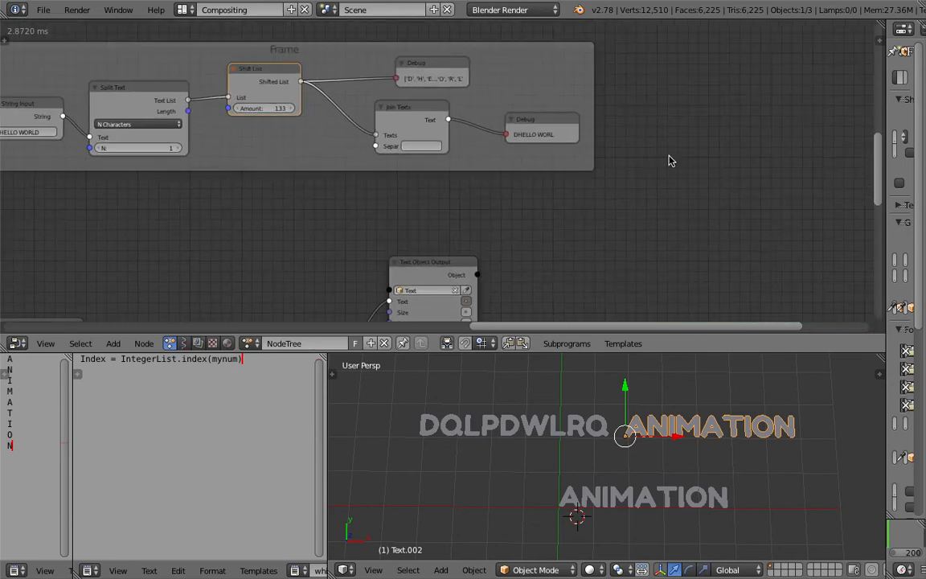
key("shift+a")
mouse_move(672, 237)
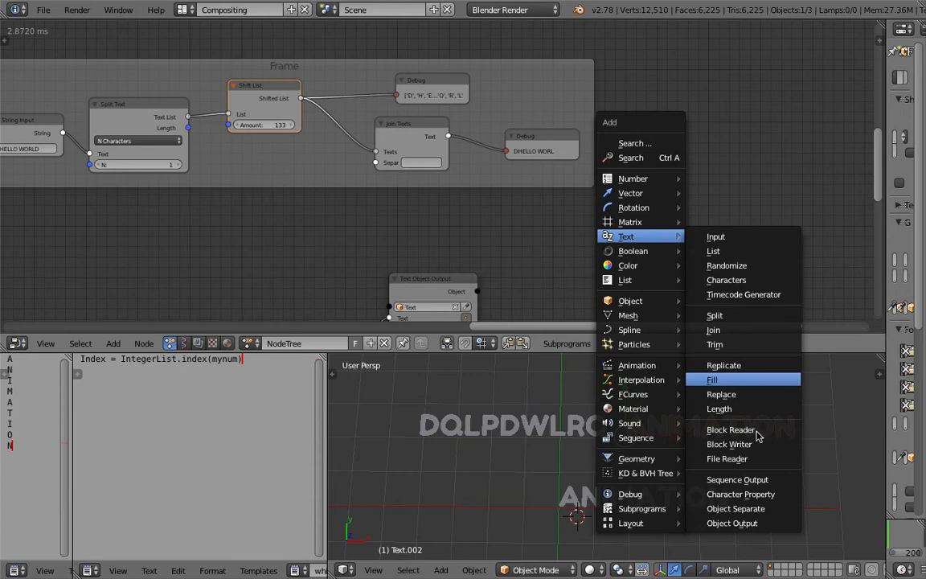
mouse_move(626, 279)
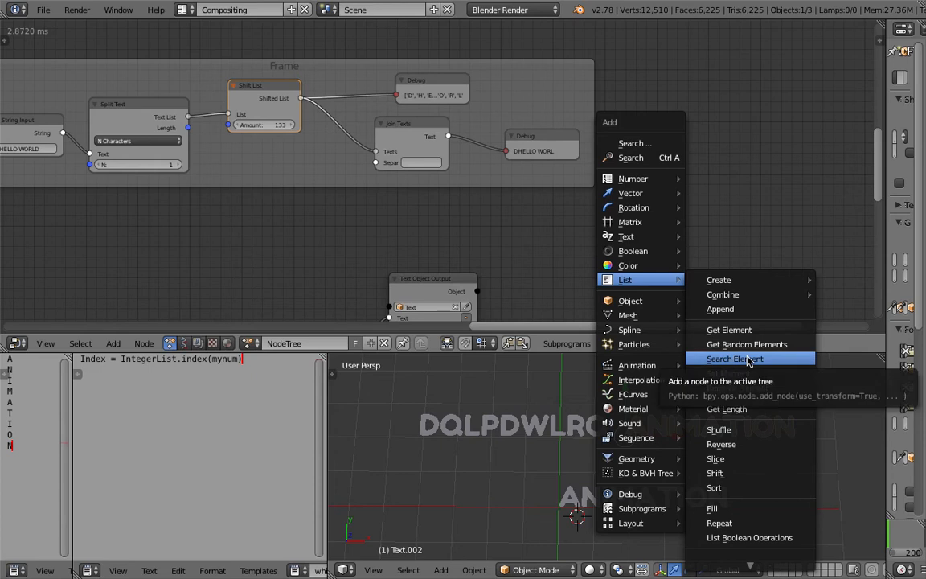
left_click(734, 358)
left_click(643, 173)
scroll(552, 199, "up", 2)
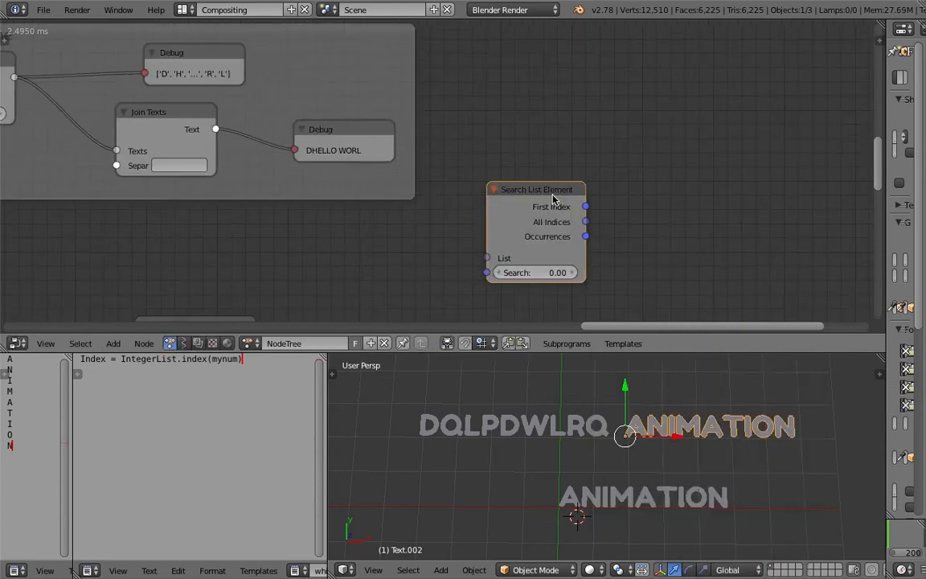
left_click_drag(544, 208, 549, 198)
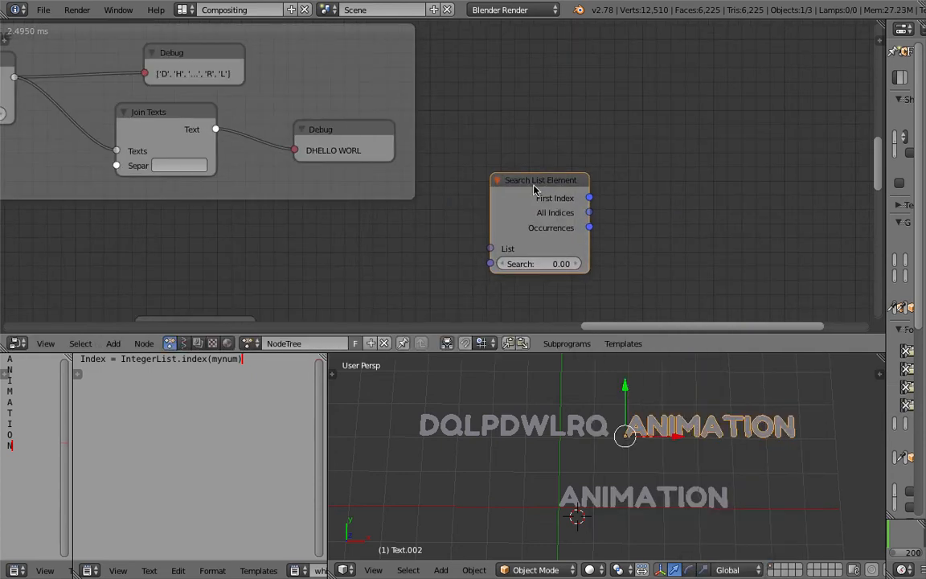
key("x")
- Save the project again over the existing blend file
scroll(537, 195, "down", 5)
middle_click_drag(469, 201, 634, 199)
key("ctrl+s")
left_click(634, 198)
middle_click_drag(349, 163, 408, 192)
scroll(409, 192, "up", 3)
key("ctrl+s")
left_click(409, 196)
- Move the HELLO WORLD String Input and Split Text nodes further left to widen the gap before Shift List
scroll(322, 193, "up", 2)
middle_click_drag(121, 175, 213, 177)
mouse_move(138, 161)
left_mouse_down()
mouse_move(110, 155)
mouse_move(123, 153)
left_mouse_up()
left_click_drag(263, 135, 245, 132)
middle_click_drag(129, 152, 183, 164)
left_click_drag(151, 161, 146, 156)
left_click_drag(309, 136, 275, 129)
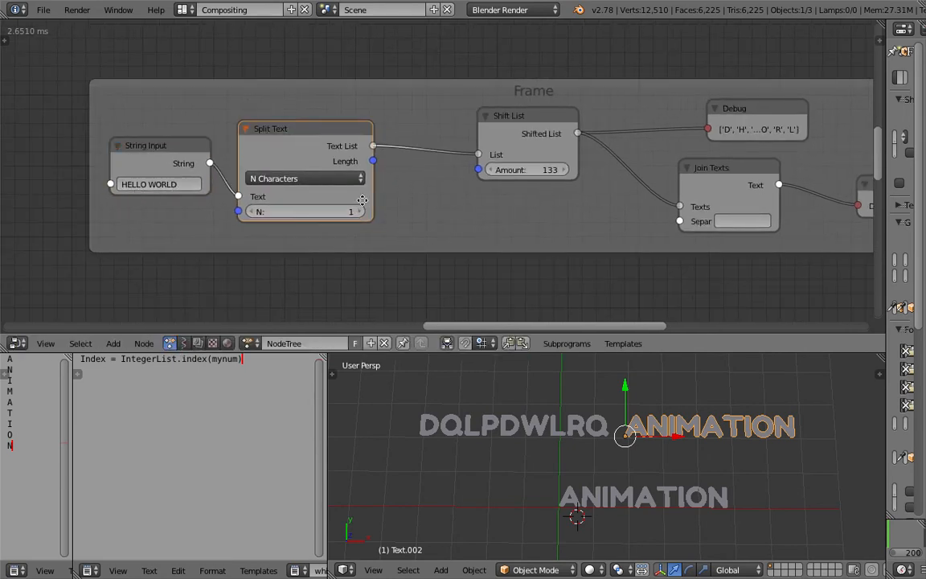
- Set the Shift List amount to 105 and move the joined-text Debug node below the Split Text node
middle_click_drag(361, 200, 351, 196)
middle_click_drag(404, 175, 342, 175)
scroll(448, 169, "down", 2)
middle_click_drag(448, 169, 424, 169)
left_click_drag(423, 169, 533, 201)
left_click_drag(740, 186, 227, 242)
- Vary the Shift List amount through 164, 179, 239 and 176, ending at -43, and save the file
key("Home")
scroll(335, 247, "up", 3)
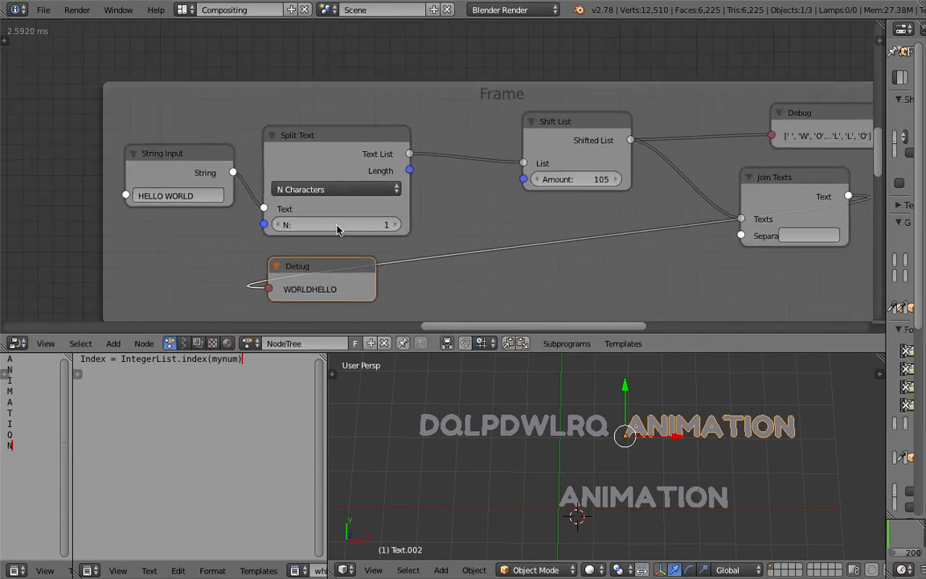
scroll(551, 191, "down", 1)
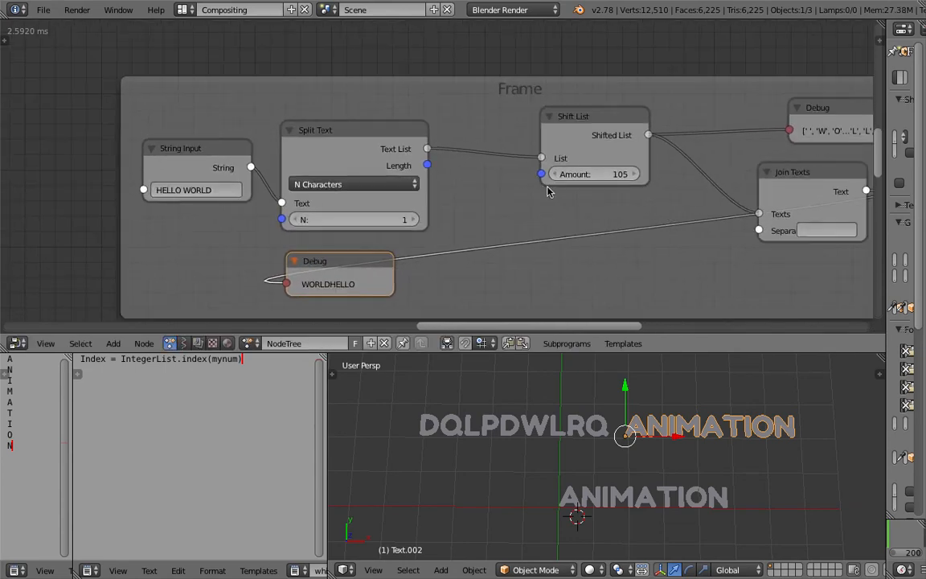
left_click_drag(616, 174, 452, 231)
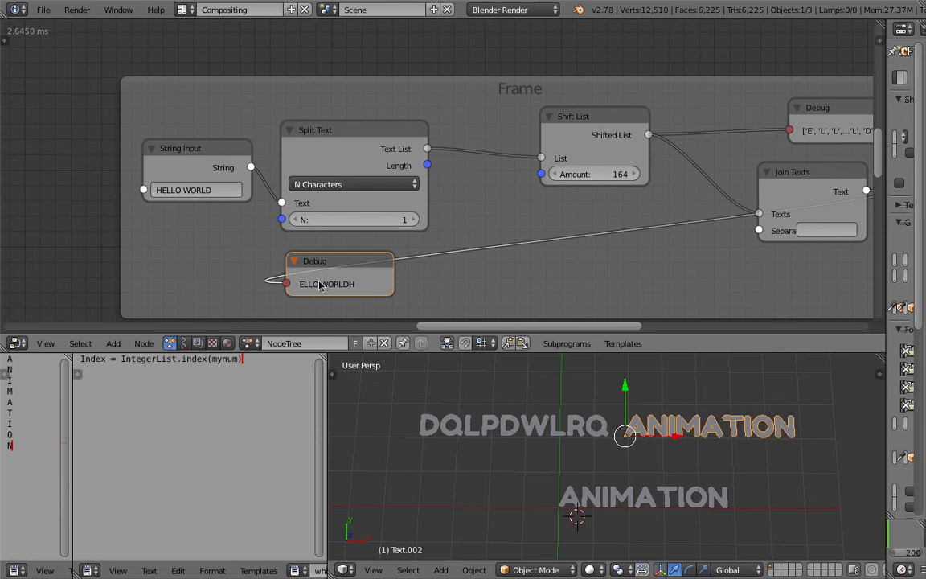
scroll(330, 291, "up", 1)
middle_click_drag(343, 263, 373, 251)
left_click_drag(667, 165, 718, 165)
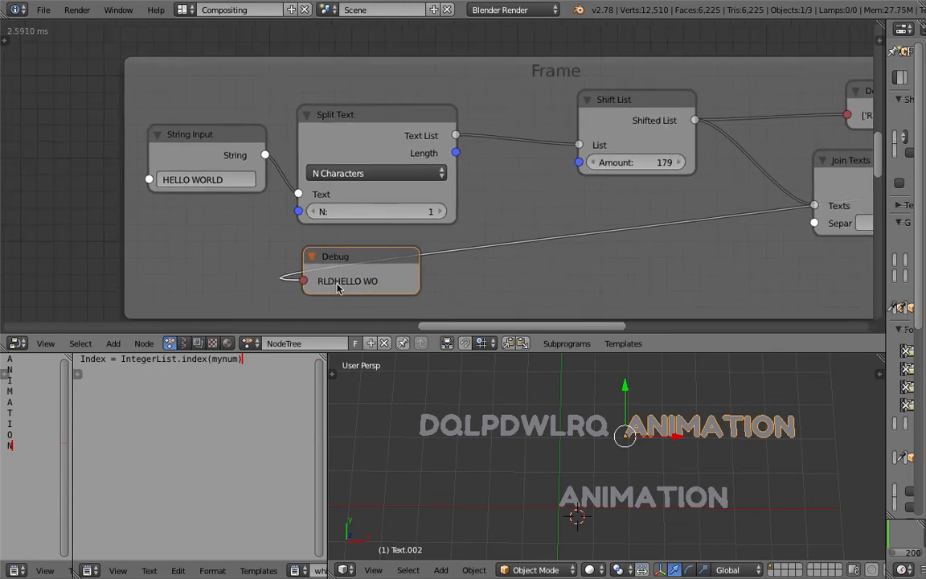
scroll(331, 292, "up", 1)
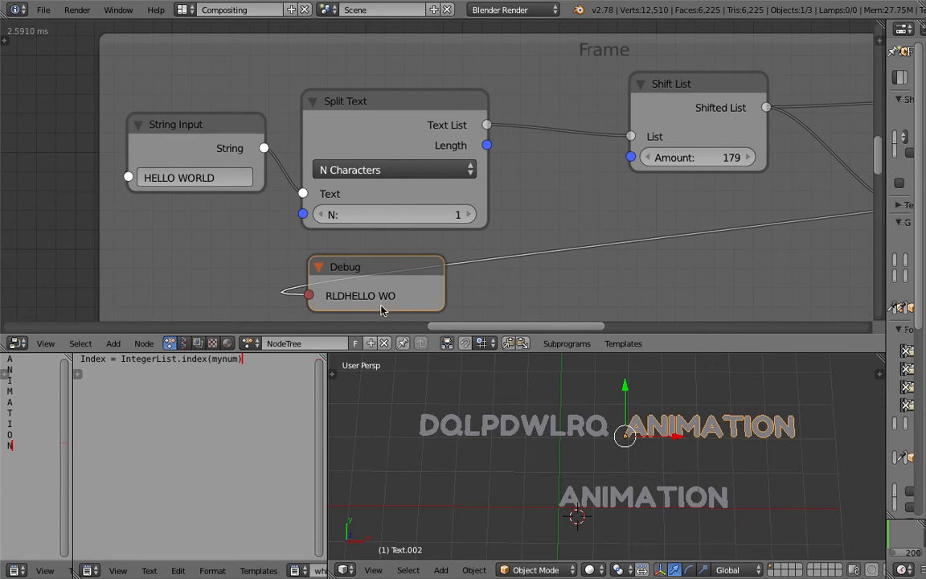
left_click_drag(673, 158, 862, 158)
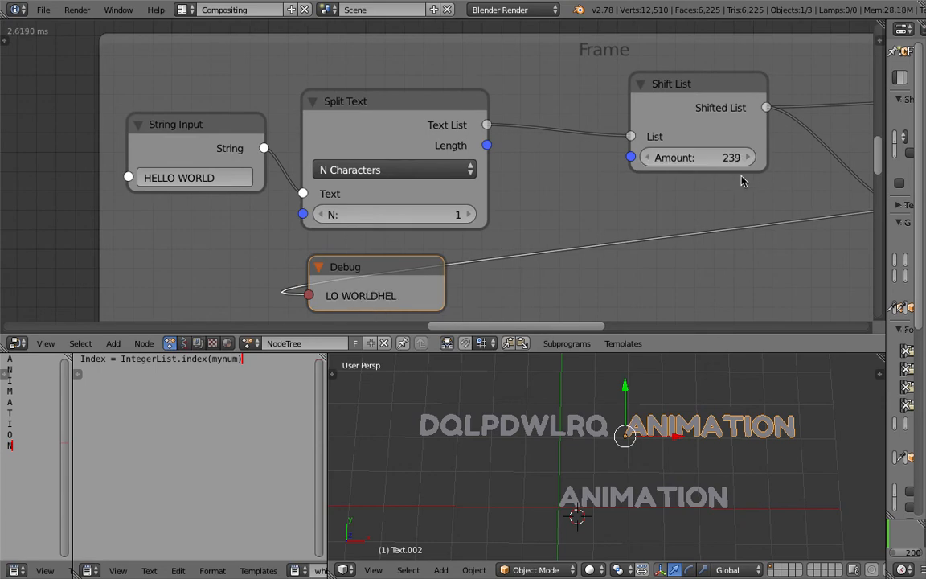
left_click_drag(703, 159, 644, 176)
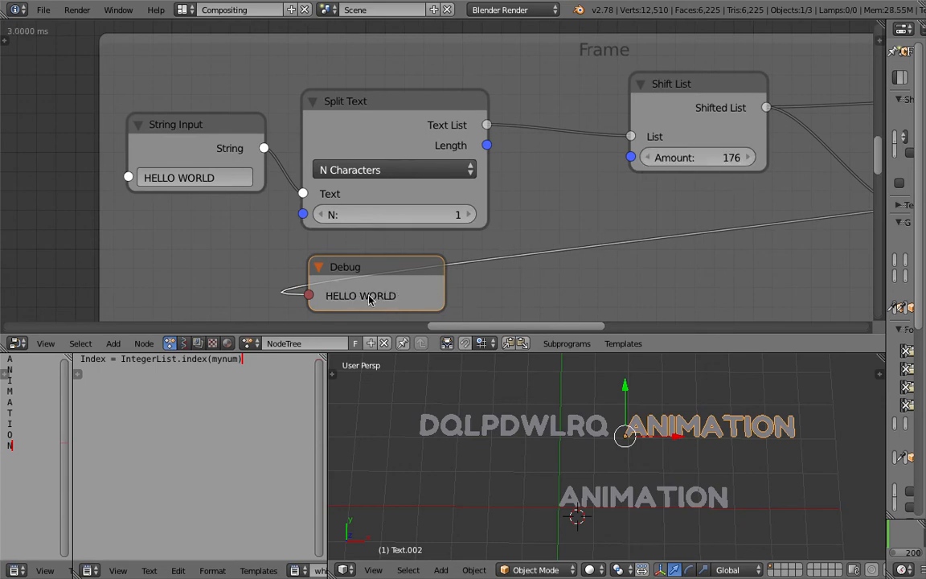
left_click_drag(697, 158, 572, 173)
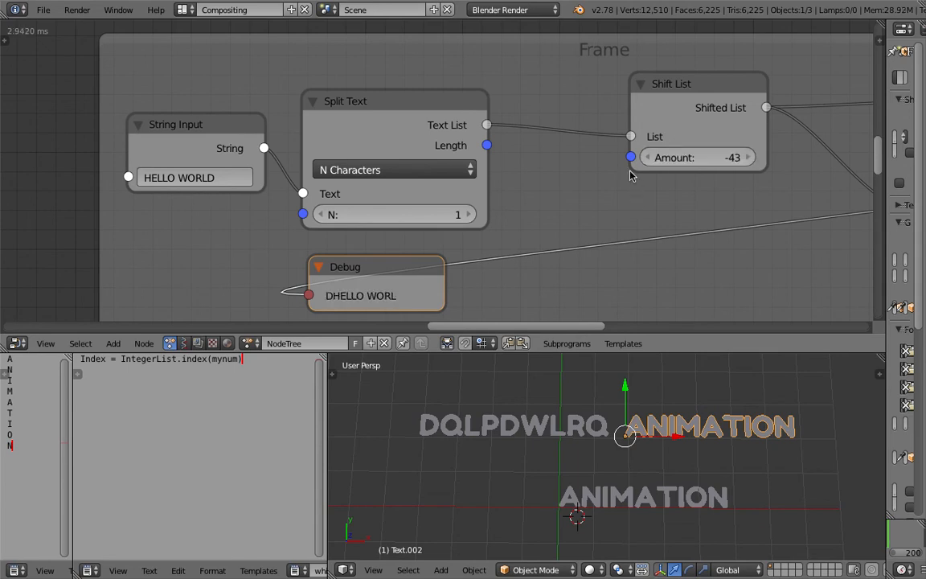
scroll(590, 209, "down", 1)
key("ctrl+s")
- Duplicate the HELLO WORLD String Input node and place the copy above the original in the frame
key("shift+a")
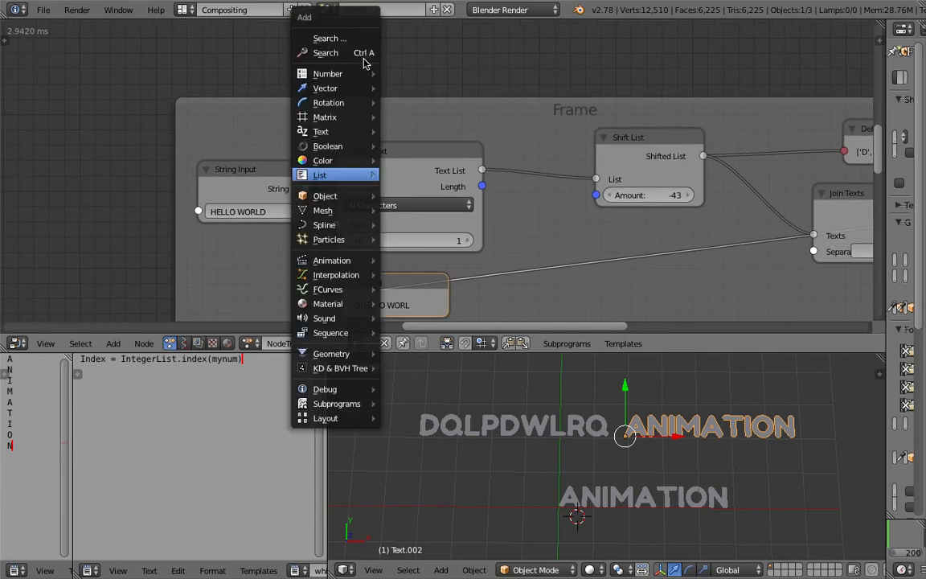
mouse_move(349, 73)
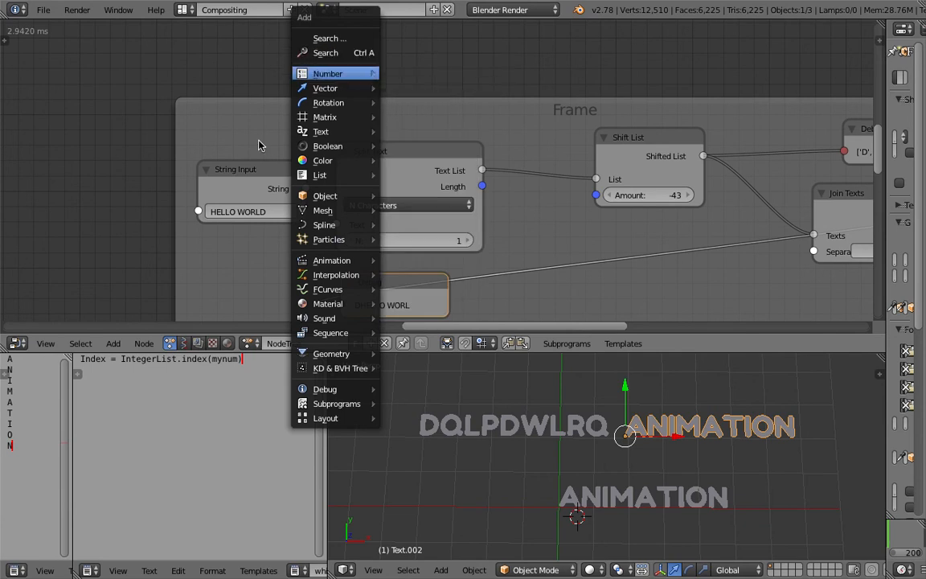
left_click(258, 169)
key("shift+d")
left_click(278, 58)
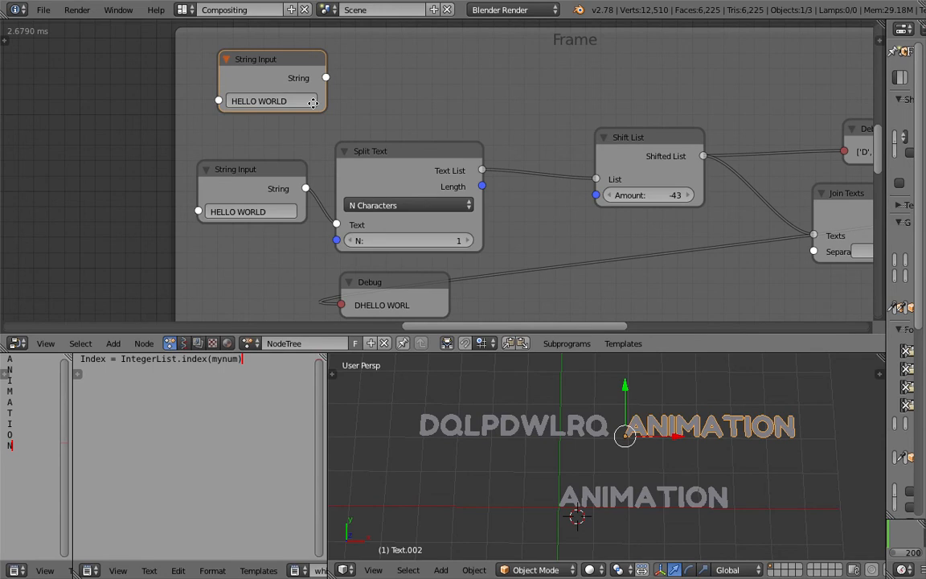
- Replace the text of the duplicated String Input node with 1,2,5,1,6,7,,4,5,2,6,2,
middle_click_drag(311, 100, 358, 130)
left_click(337, 130)
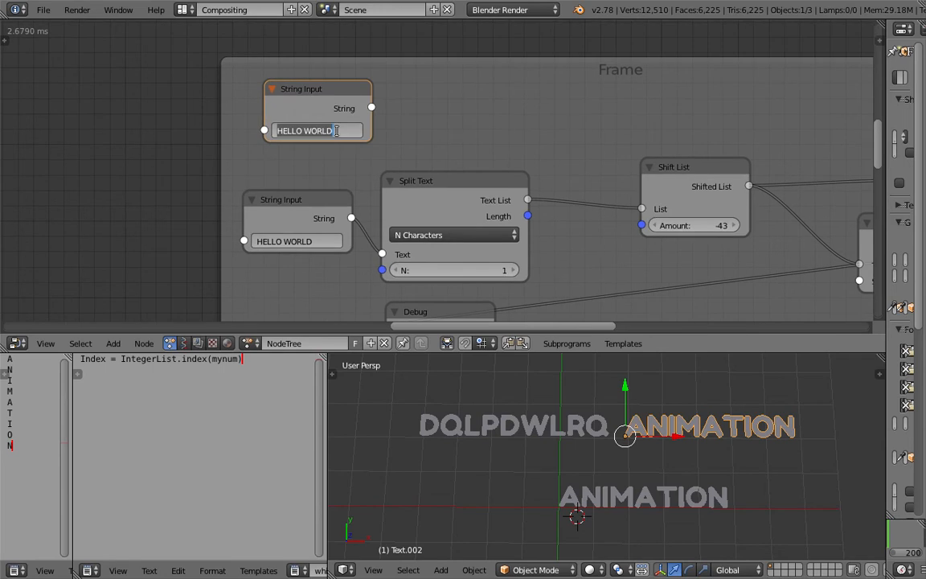
type("1.2.")
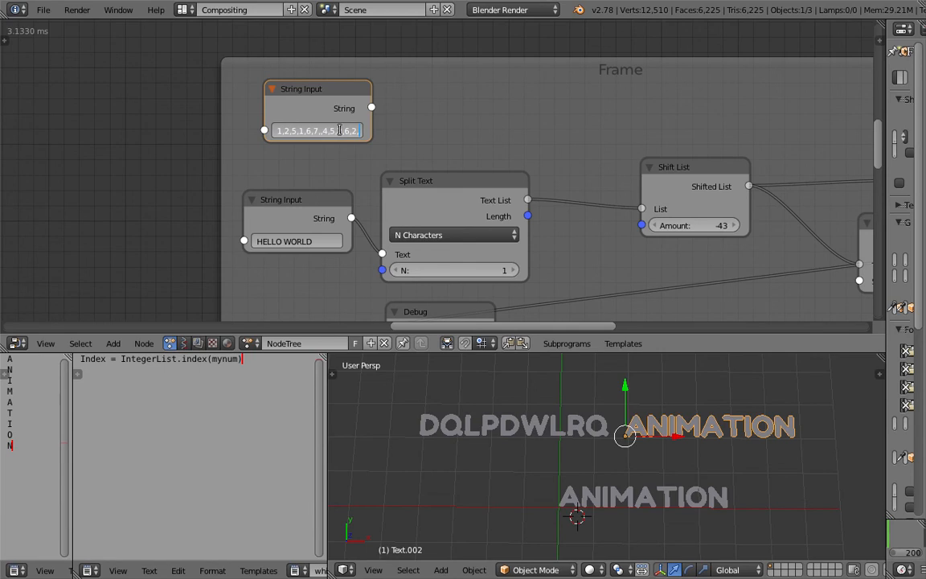
type("2,")
key("Return")
- Survey the node tree from the HELLO WORLD frame down to the My Loop letter-shift nodes
middle_click_drag(482, 209, 468, 177)
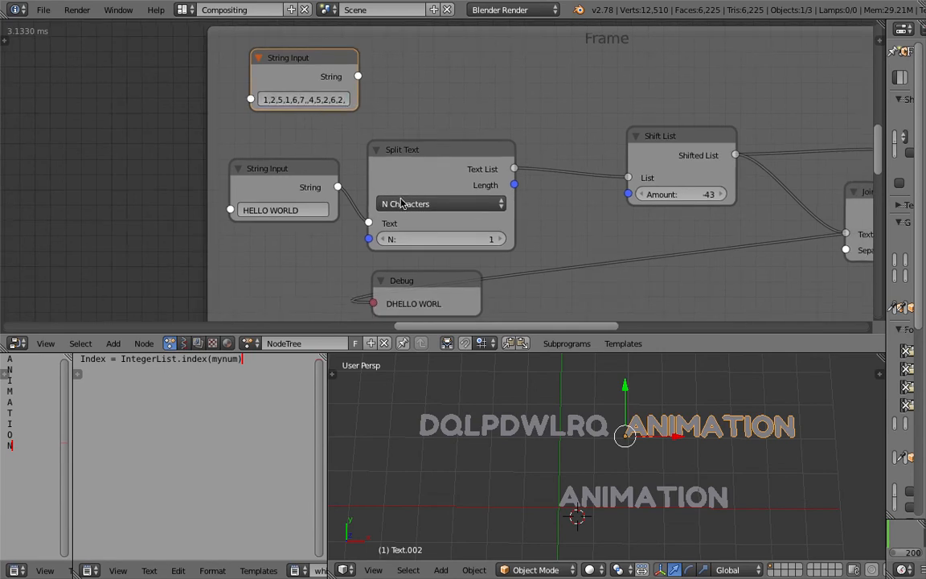
middle_click_drag(361, 201, 356, 190)
scroll(404, 268, "down", 2)
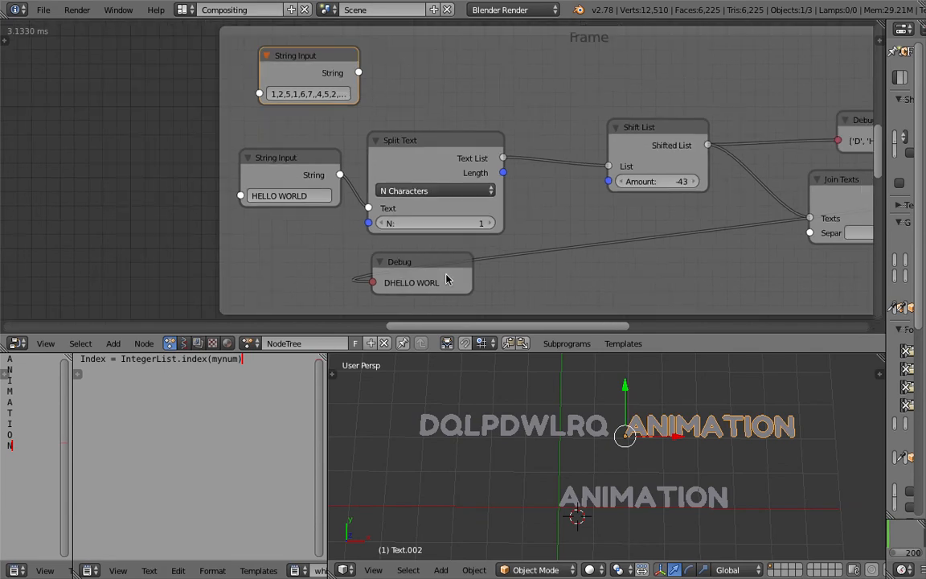
middle_click_drag(458, 194, 393, 180)
scroll(503, 192, "down", 3)
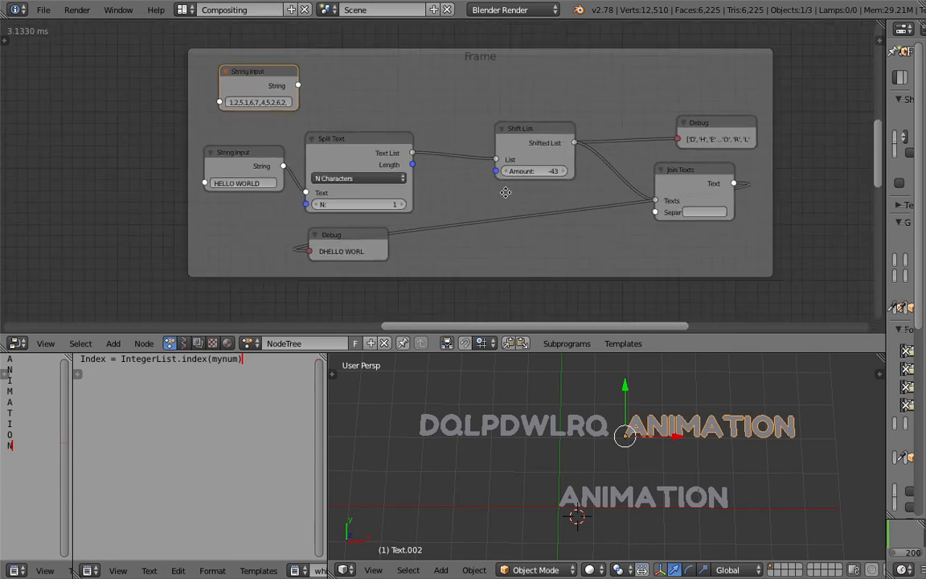
middle_click_drag(518, 207, 473, 170)
scroll(478, 170, "down", 1)
middle_click_drag(574, 302, 452, 49)
scroll(490, 132, "down", 3)
middle_click_drag(584, 181, 519, 157)
middle_click_drag(705, 203, 615, 177)
scroll(616, 178, "down", 2)
middle_click_drag(652, 205, 582, 167)
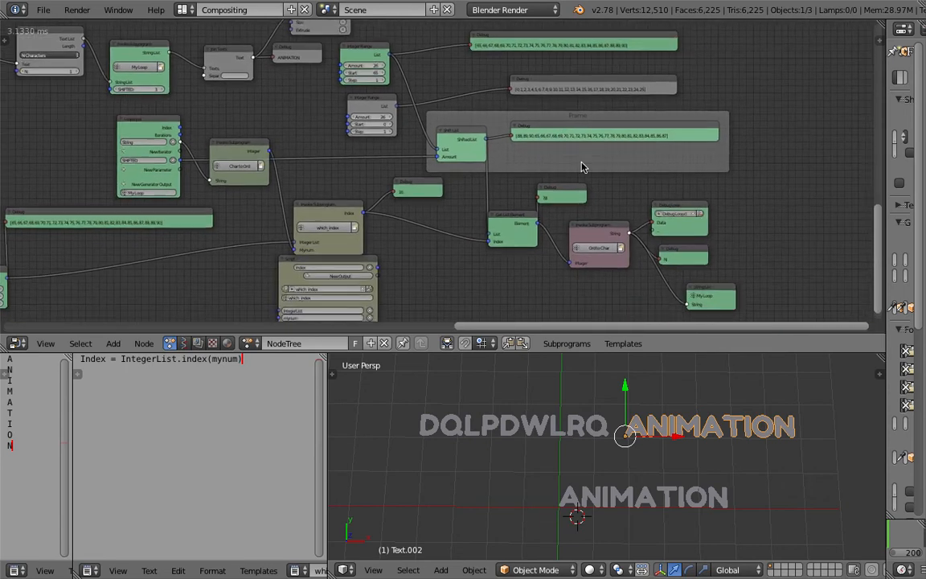
middle_click_drag(521, 172, 542, 164)
- Nudge the Script node, enlarge the node editor downward and save the file
left_click_drag(386, 250, 378, 261)
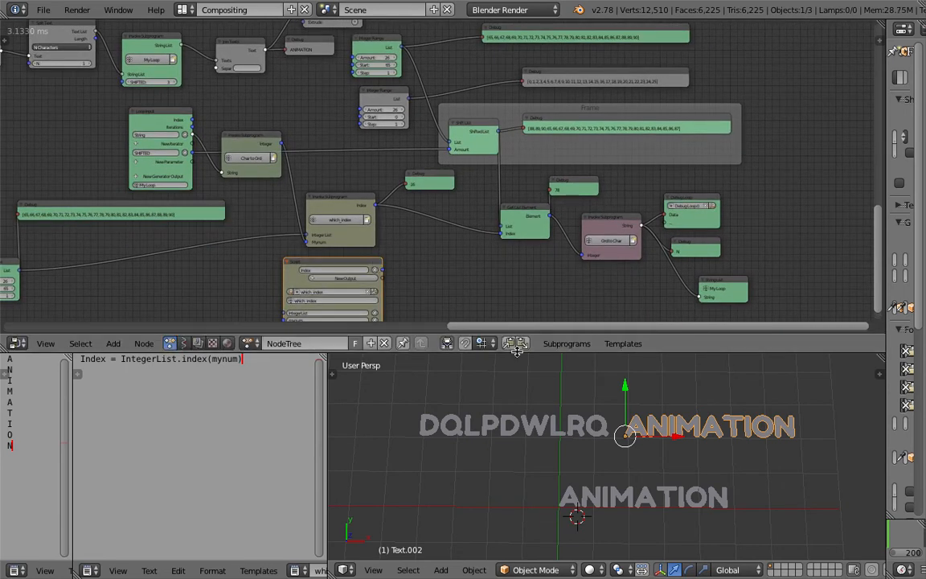
left_click_drag(516, 351, 517, 467)
middle_click_drag(378, 291, 637, 288)
key("ctrl+s")
left_click(620, 291)
- Set the letter-shift setup's String Input text to SUSHI and move the node further away from Split Text
middle_click_drag(251, 138, 260, 143)
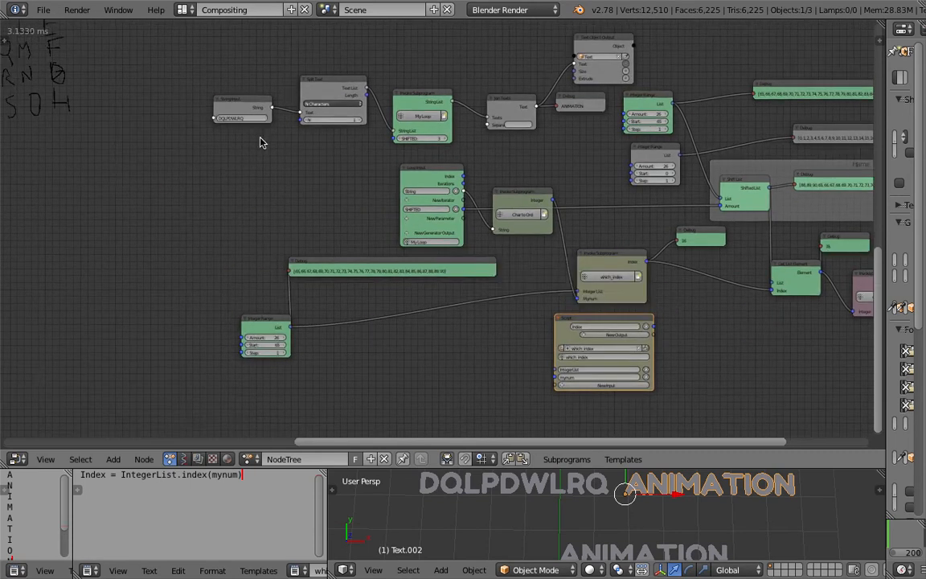
scroll(260, 143, "up", 5)
left_click(287, 185)
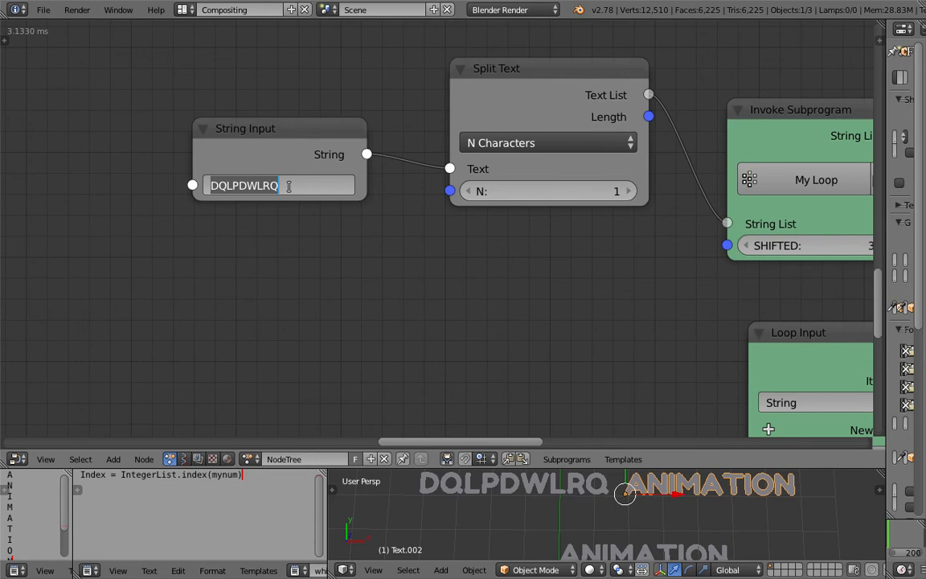
type("SUSHI")
key("Return")
left_click(271, 181)
left_click(263, 120)
left_click_drag(264, 119, 229, 118)
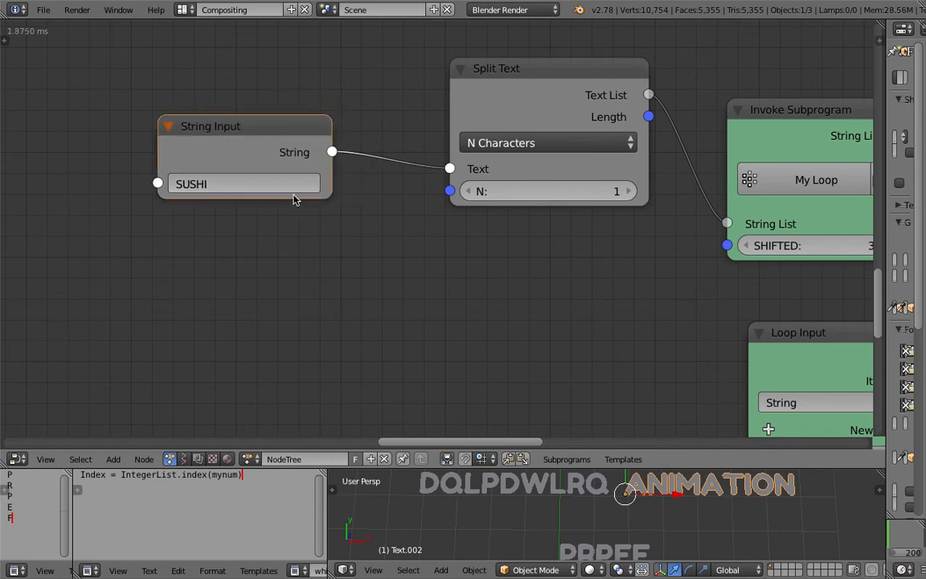
- Enlarge the 3D viewport and delete the two upper text objects, DQLPDWLRQ and ANIMATION
left_click_drag(482, 469, 482, 437)
right_click(536, 479)
right_click(637, 472, "shift")
key("x")
left_click(682, 465)
- Set SHIFTED on the My Loop subprogram to 26, raise it to 45, and reposition the SUSHI String Input node
middle_click_drag(590, 292, 481, 282)
mouse_move(697, 220)
left_mouse_down()
mouse_move(824, 220)
mouse_move(691, 219)
mouse_move(709, 235)
left_mouse_up()
left_click(705, 214)
type("26")
key("Return")
left_click_drag(702, 218, 726, 219)
left_click_drag(133, 102, 160, 114)
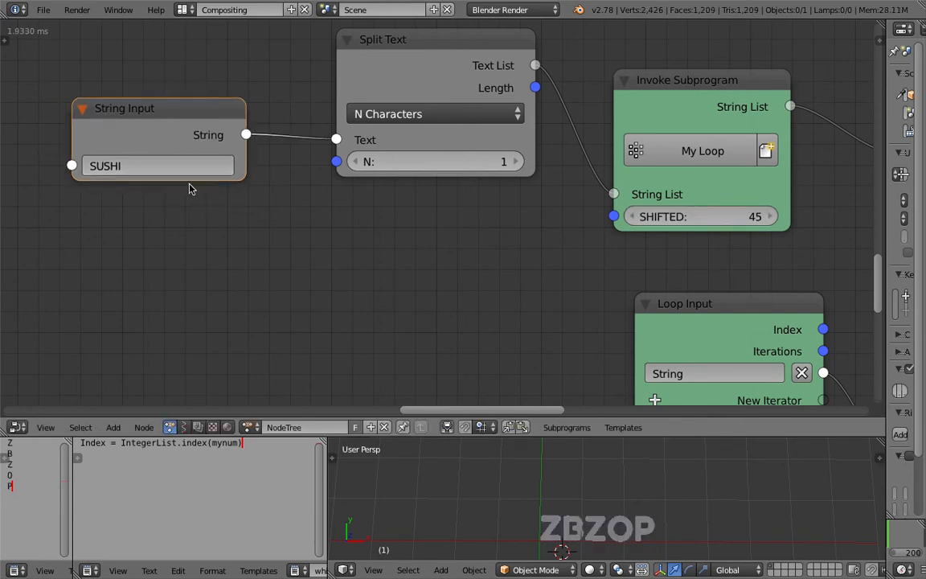
- Try SHIFTED values 3 and 8 on the My Loop subprogram, ending at 7
mouse_move(691, 221)
left_mouse_down()
mouse_move(708, 221)
mouse_move(688, 222)
left_mouse_up()
left_click(692, 222)
type("3")
key("Return")
key("BackSpace")
type("8")
key("Return")
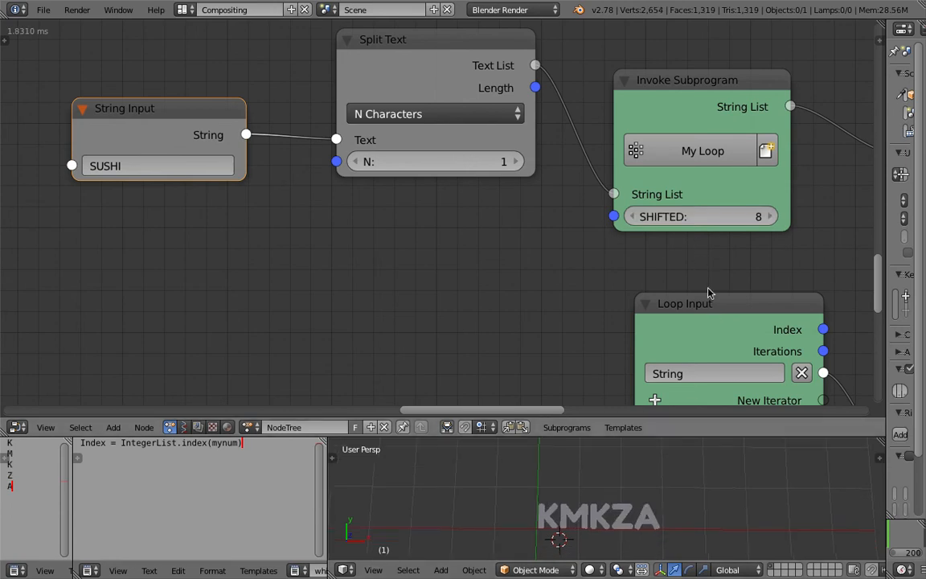
left_click(709, 216)
key("BackSpace")
type("7")
key("Return")
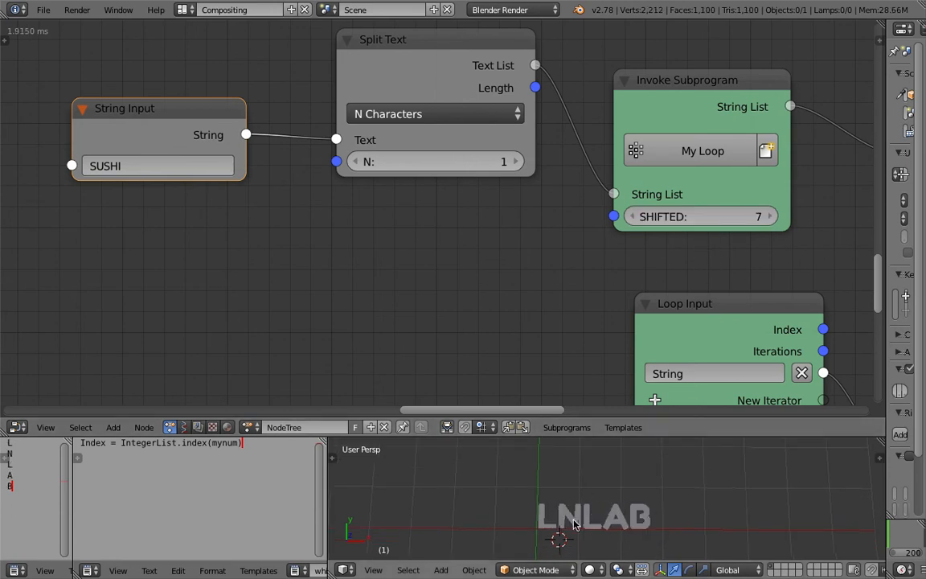
- Duplicate the LNLAB text object and place the copy above the original in the 3D view
right_click(631, 526)
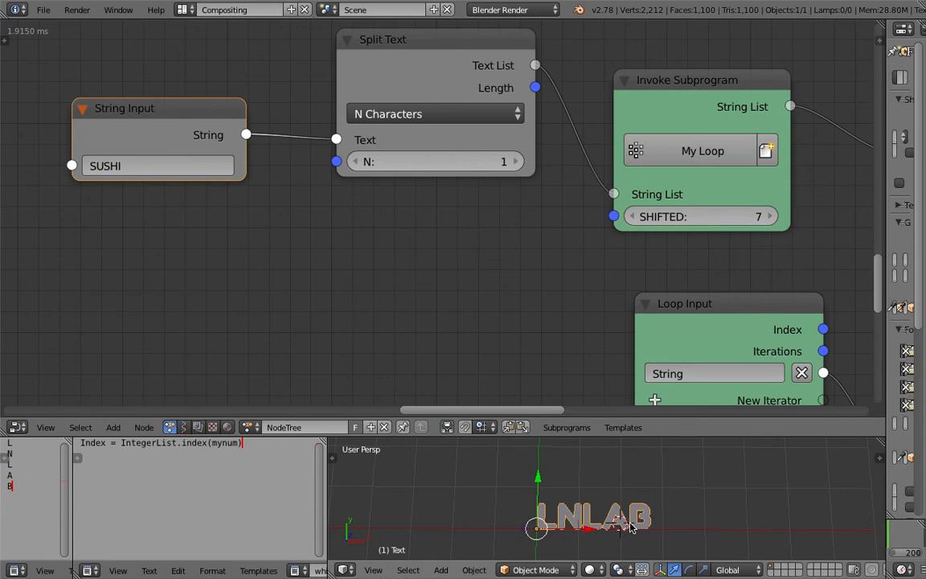
key("shift+d")
left_click(613, 473)
middle_click_drag(612, 474, 553, 479, "shift")
scroll(577, 496, "up", 2)
scroll(555, 491, "up", 2)
scroll(551, 489, "down", 2)
scroll(430, 244, "down", 1)
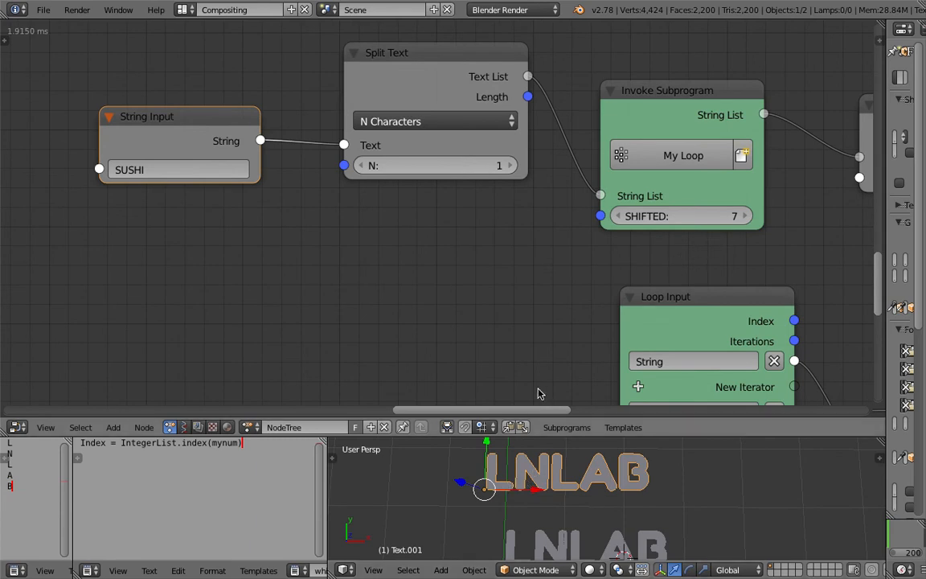
left_click(149, 171)
left_click(487, 393)
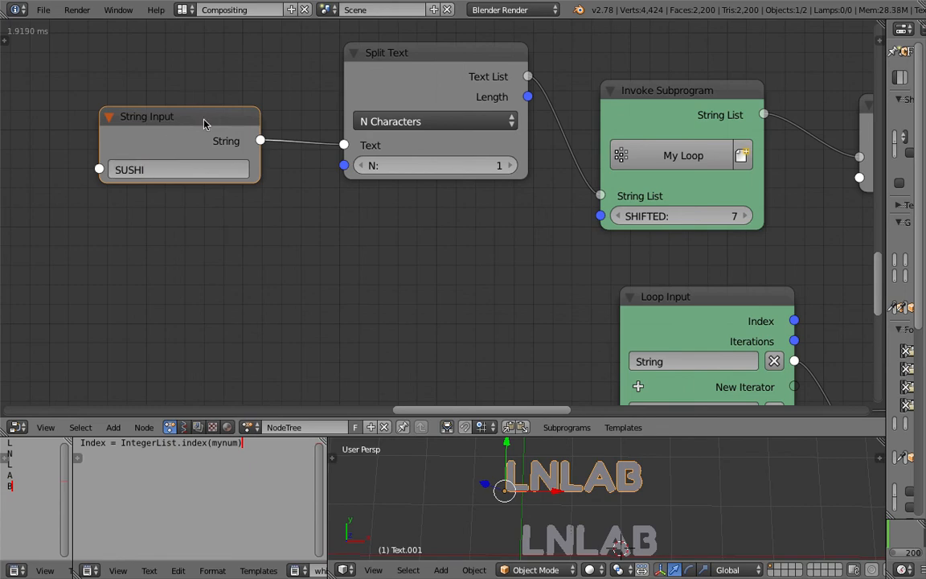
- Move the Split Text, My Loop Invoke Subprogram and Loop Input nodes closer to the SUSHI String Input node
scroll(283, 157, "down", 2)
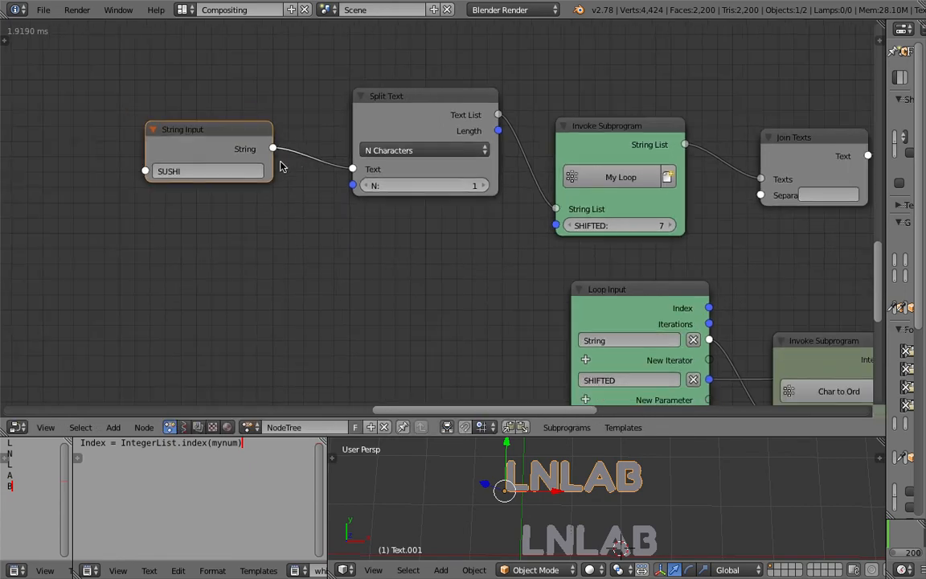
middle_click_drag(329, 161, 273, 134)
middle_click_drag(217, 127, 237, 138)
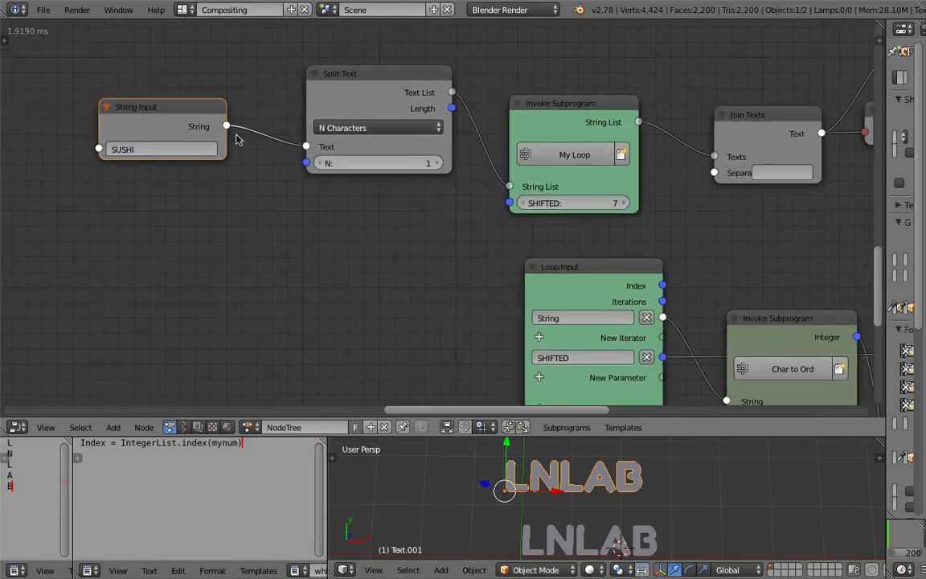
left_click_drag(333, 77, 352, 81)
middle_click_drag(436, 151, 372, 141)
left_click_drag(473, 142, 451, 125)
scroll(432, 142, "down", 1)
left_click_drag(517, 250, 464, 242)
scroll(464, 242, "down", 1)
middle_click_drag(489, 125, 413, 116)
left_click_drag(401, 97, 378, 86)
- Move the Join Texts and Text Object Output nodes up above the My Loop node row
scroll(475, 205, "down", 10)
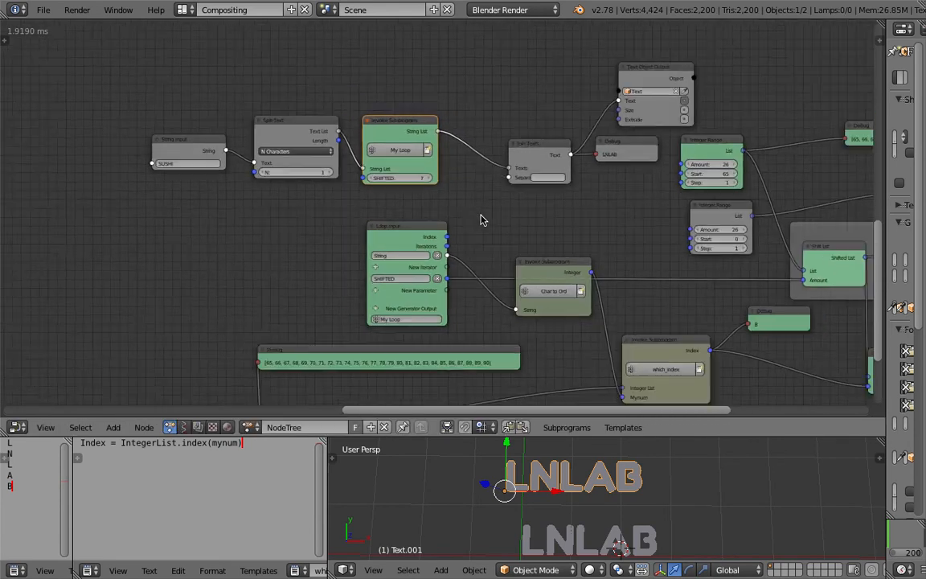
middle_click_drag(470, 224, 388, 175)
middle_click_drag(472, 144, 423, 157)
left_click_drag(369, 136, 350, 79)
left_click_drag(454, 78, 438, 56)
scroll(486, 158, "down", 1)
middle_click_drag(646, 202, 614, 195)
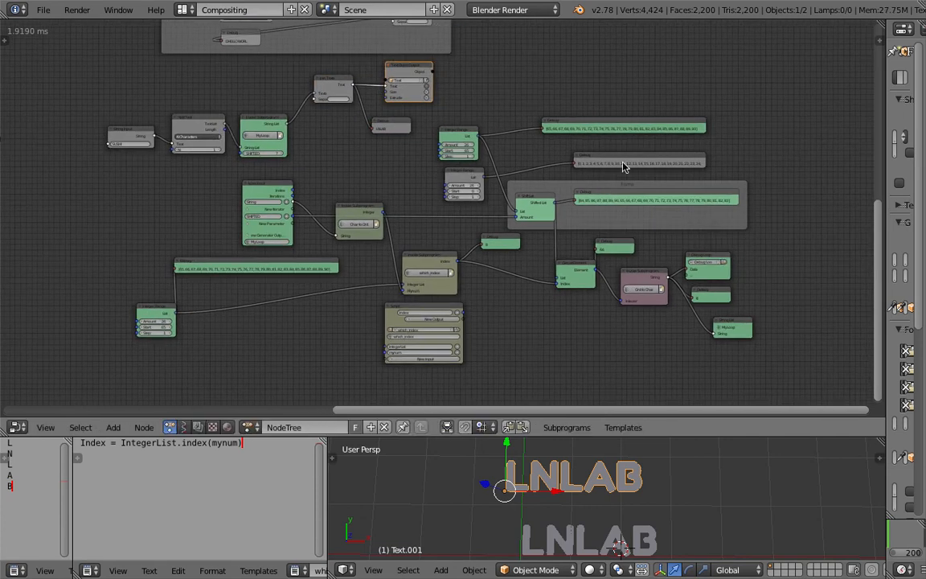
scroll(458, 195, "down", 1)
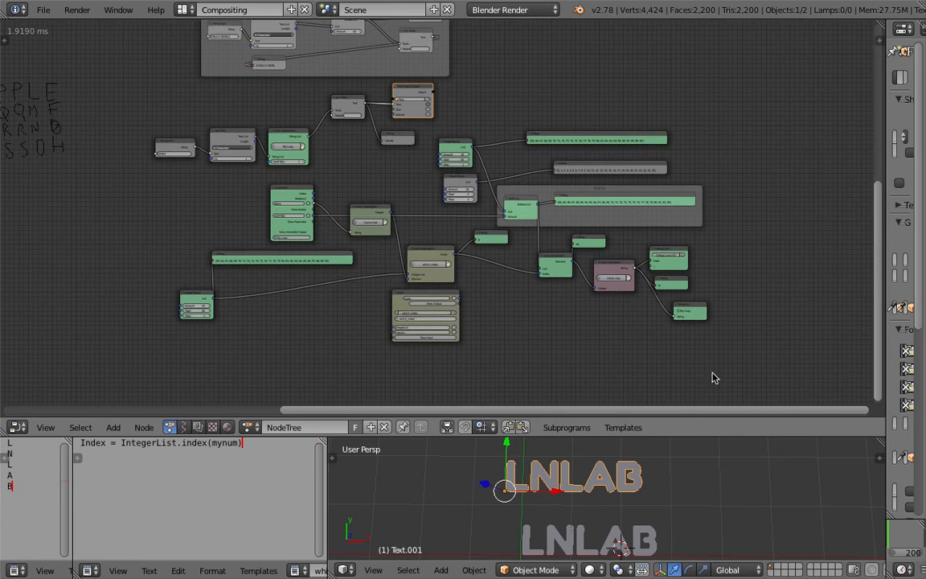
left_click_drag(715, 378, 406, 143)
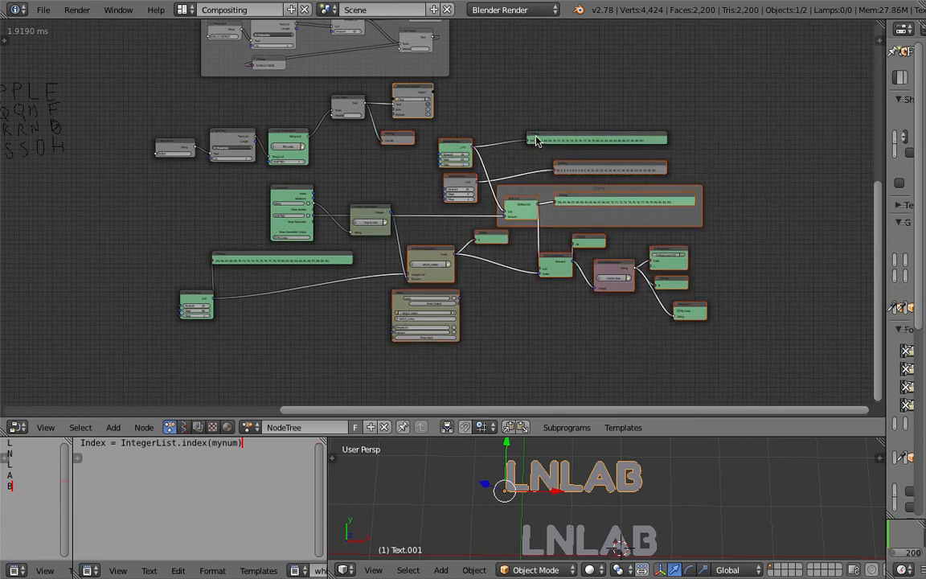
key("a")
key("a")
key("a")
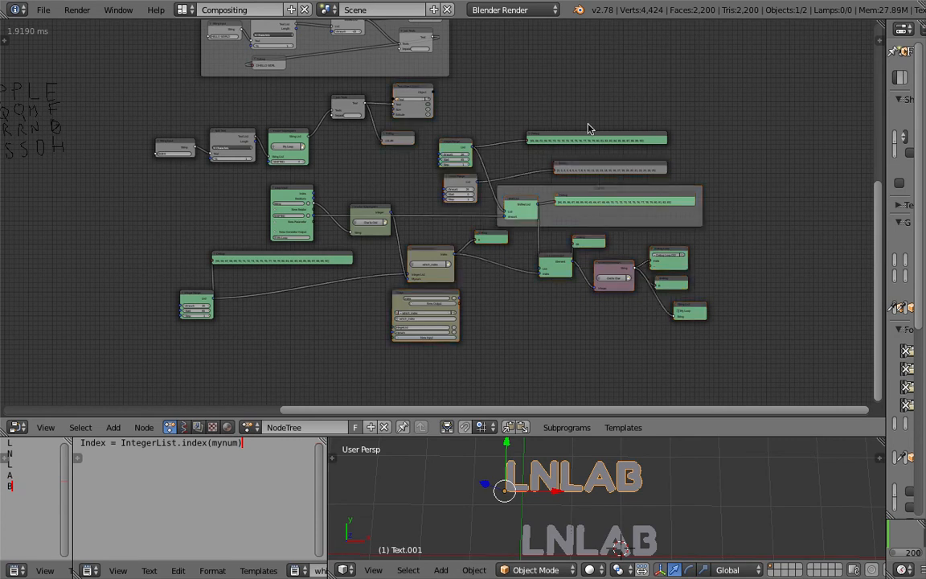
- Circle-select the Loop Input and all its range, index, shift and output nodes, move them further down, and save over the file
key("c")
mouse_move(192, 303)
left_mouse_down()
mouse_move(281, 221)
mouse_move(346, 214)
mouse_move(465, 259)
mouse_move(426, 191)
mouse_move(417, 140)
mouse_move(566, 138)
mouse_move(689, 309)
left_mouse_up()
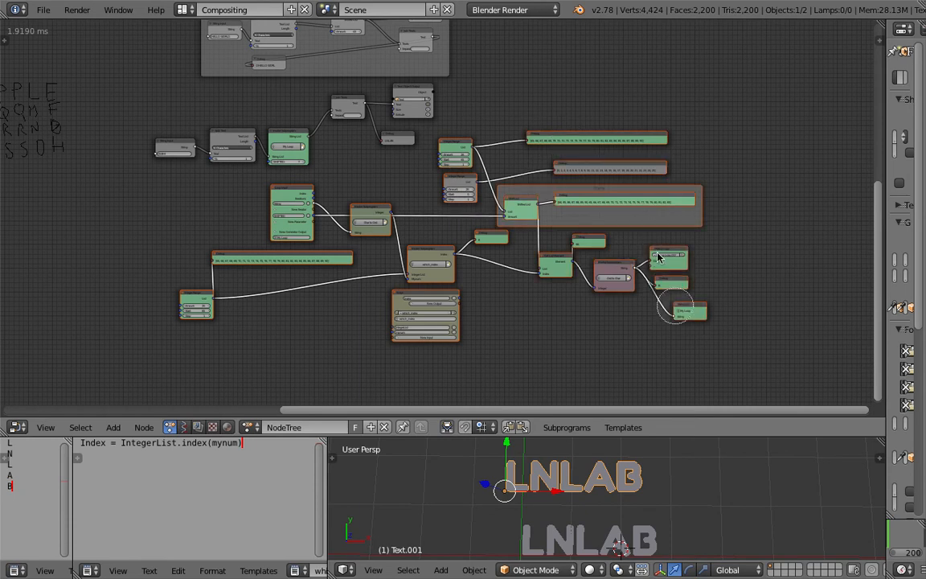
right_click(694, 308)
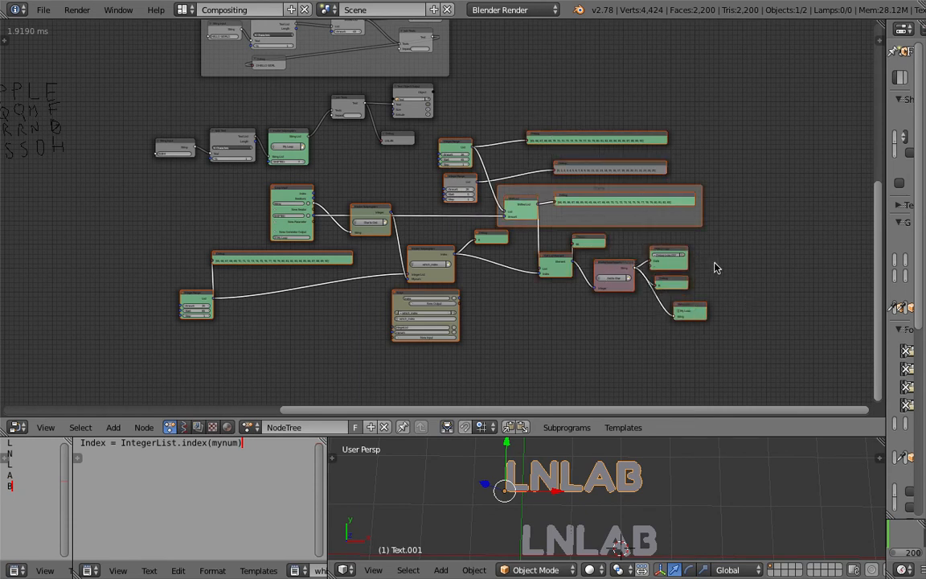
key("g")
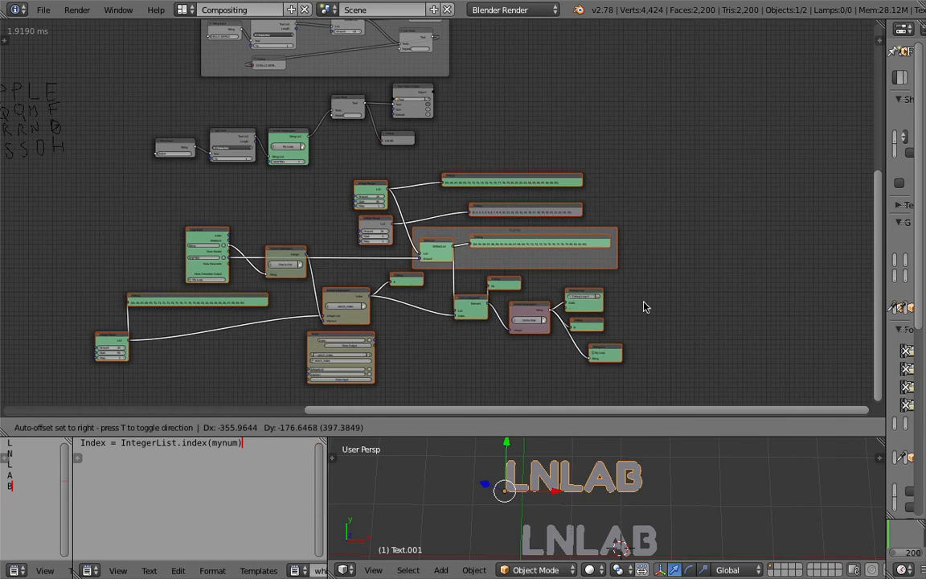
left_click(700, 314)
key("ctrl+s")
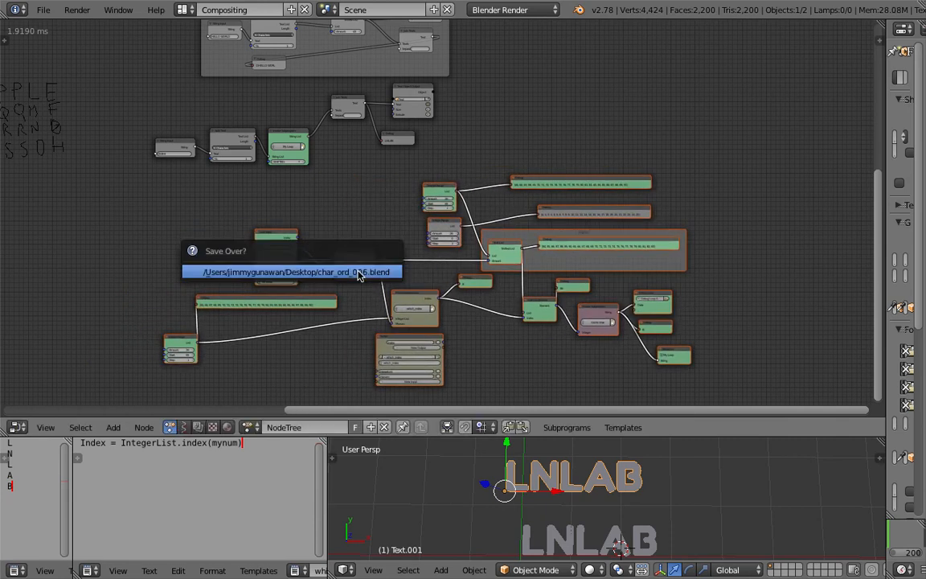
left_click(358, 275)
- Save the file again and move the Char to Ord Invoke Subprogram node up beside the Loop Input node
scroll(337, 213, "up", 6)
middle_click_drag(193, 210, 231, 126)
scroll(341, 188, "up", 3)
scroll(550, 211, "down", 1)
middle_click_drag(550, 210, 508, 211)
scroll(514, 211, "down", 2)
key("ctrl+s")
left_click(521, 211)
left_click_drag(583, 188, 536, 104)
- Examine the Debug node listing the Integer Range character codes beneath the Loop Input node
middle_click_drag(510, 139, 437, 149)
scroll(462, 150, "up", 2)
scroll(503, 185, "down", 1)
scroll(465, 184, "down", 1)
middle_click_drag(435, 245, 449, 216)
middle_click_drag(283, 267, 384, 272)
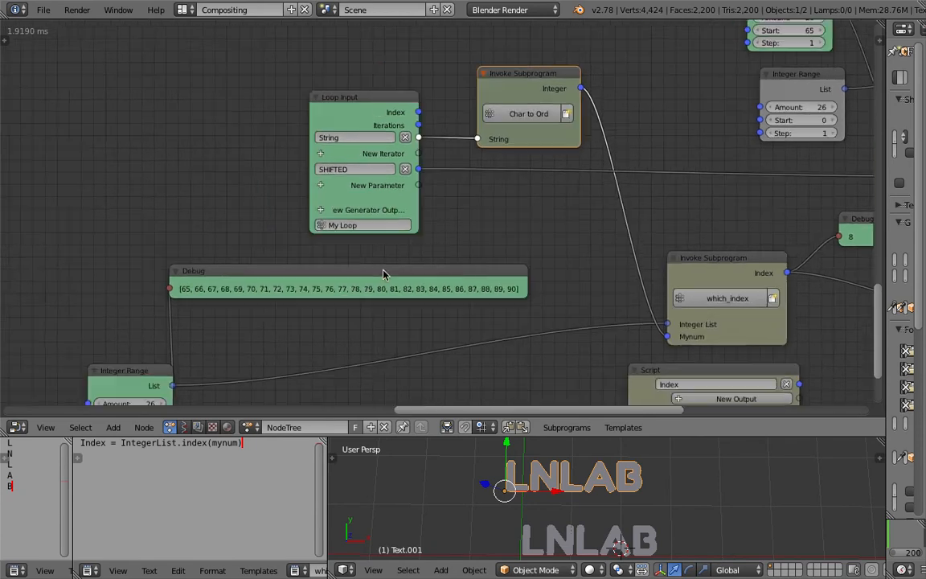
scroll(383, 274, "up", 3)
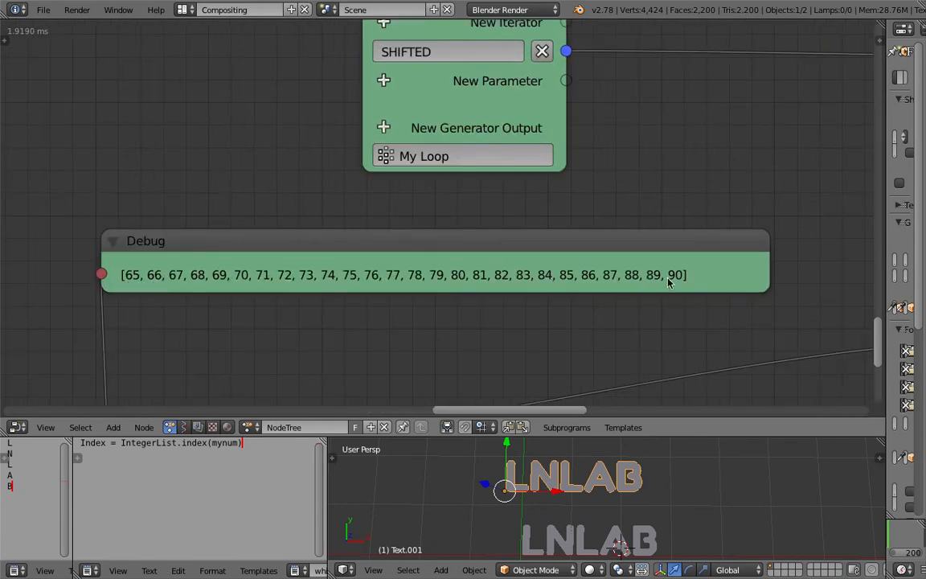
scroll(320, 245, "down", 3)
middle_click_drag(307, 180, 334, 110)
scroll(397, 327, "down", 4)
scroll(283, 148, "up", 1)
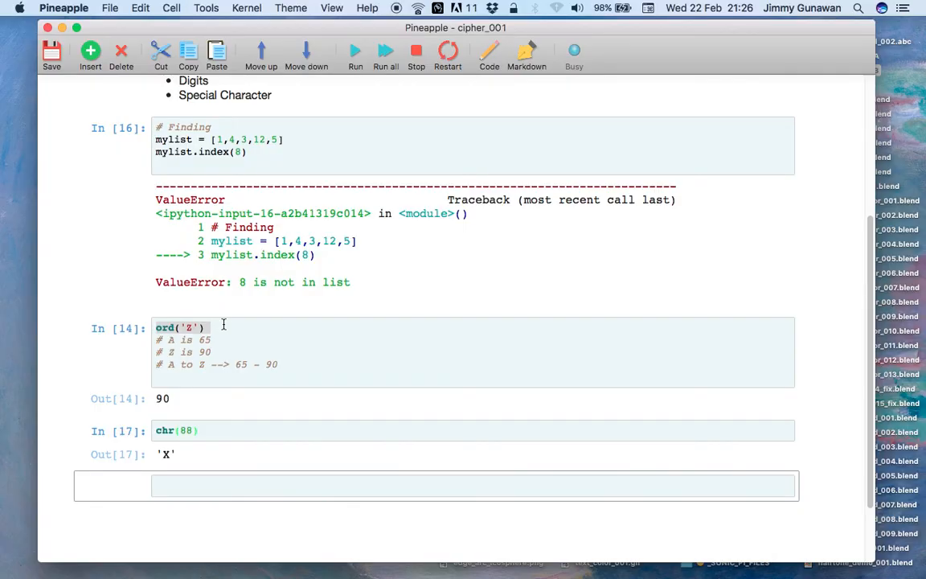
- Switch to the Pineapple notebook and run the ord cell with 'S' and with 'U'
left_click(198, 335)
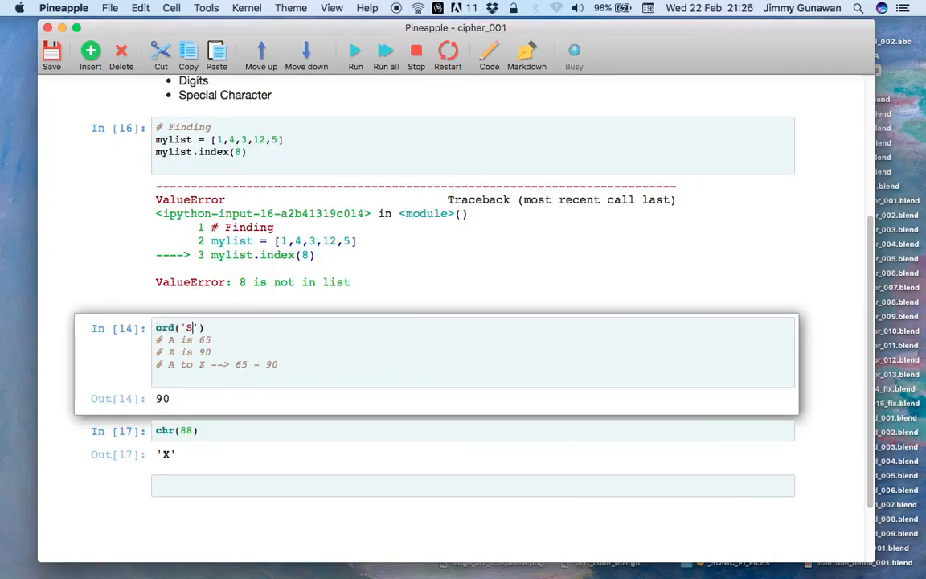
key("shift+Return")
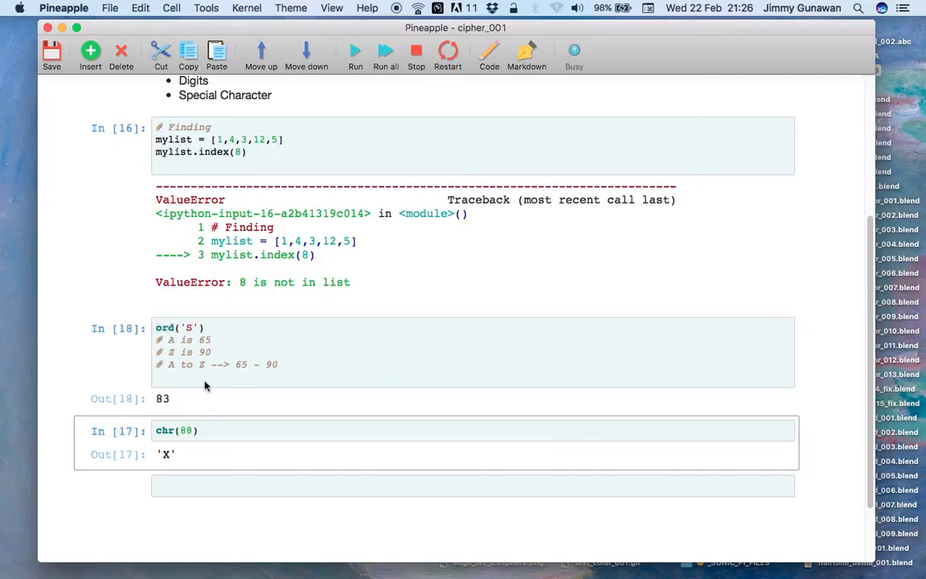
left_click(188, 330)
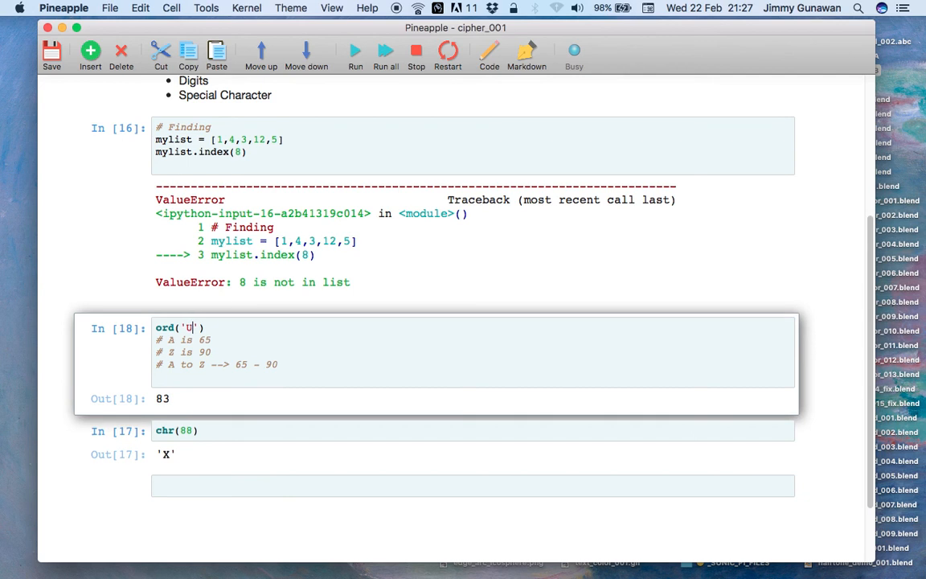
type("U")
key("shift+Return")
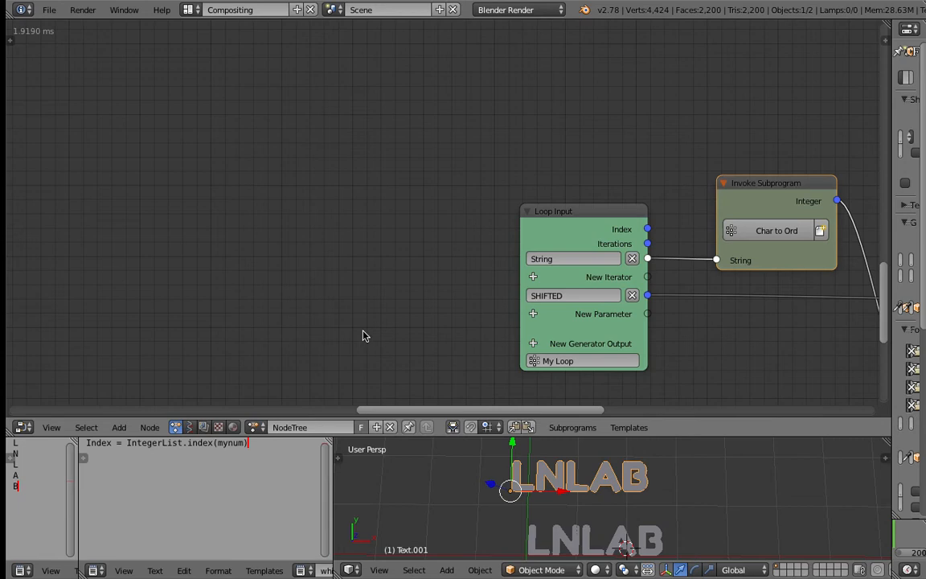
- Back in Blender, move the which_index node up and the Get List Element and Shift List nodes left, and save the file
scroll(600, 271, "down", 2)
middle_click_drag(599, 271, 436, 219)
middle_click_drag(555, 240, 479, 230)
left_click_drag(508, 241, 488, 200)
middle_click_drag(557, 211, 424, 223)
left_click_drag(625, 263, 591, 264)
left_click_drag(543, 130, 518, 128)
key("ctrl+s")
left_click(518, 128)
- Nudge the Shift List node slightly upward inside its frame
middle_click_drag(471, 216, 469, 223)
scroll(495, 207, "down", 1)
scroll(496, 209, "down", 1)
middle_click_drag(510, 177, 463, 200)
scroll(462, 199, "up", 2)
left_click_drag(470, 161, 474, 155)
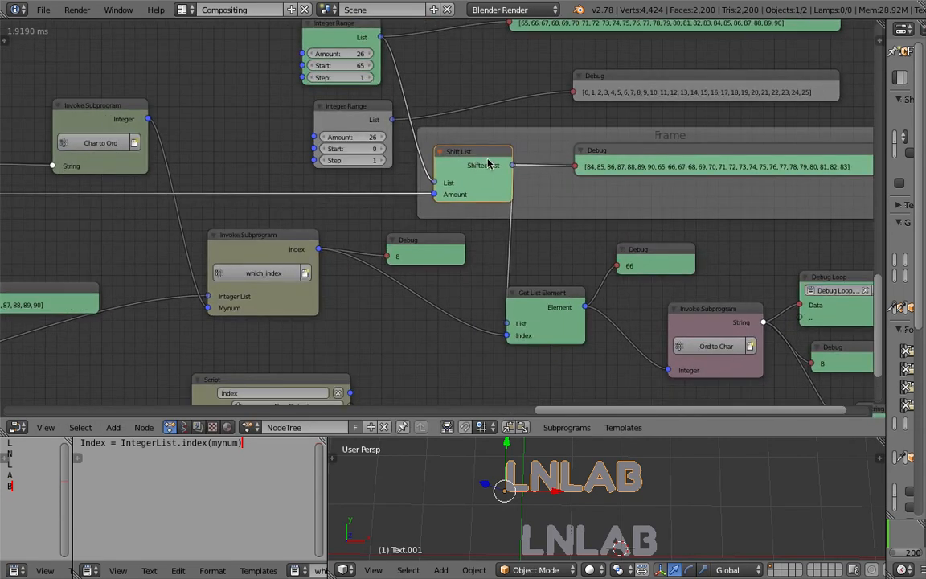
- Move both 26-number Integer Range nodes and their two Debug nodes left to tighten the layout above the frame
scroll(420, 137, "down", 1)
middle_click_drag(408, 111, 399, 179)
scroll(398, 178, "up", 1)
left_click_drag(331, 102, 308, 86)
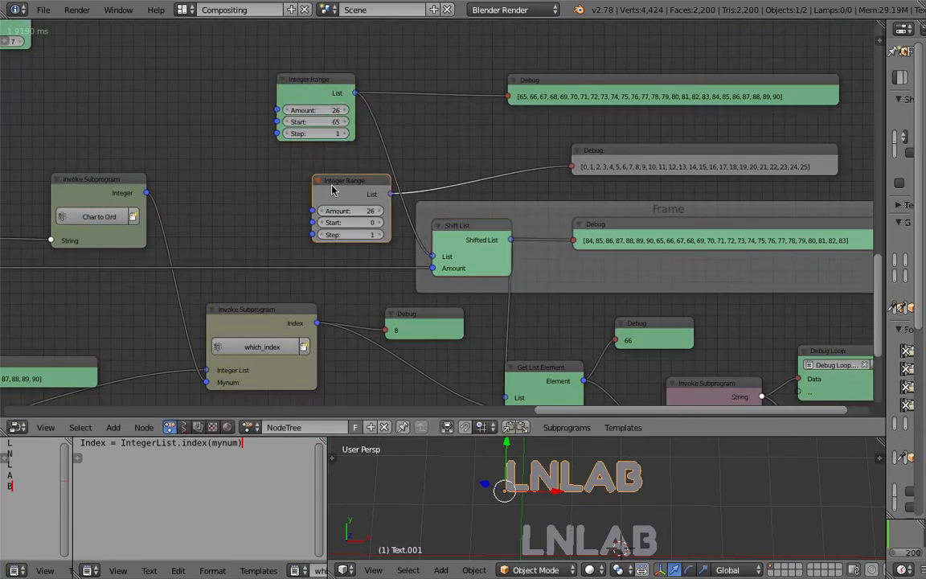
left_click_drag(333, 186, 283, 192)
left_click_drag(319, 86, 281, 88)
left_click_drag(575, 82, 497, 95)
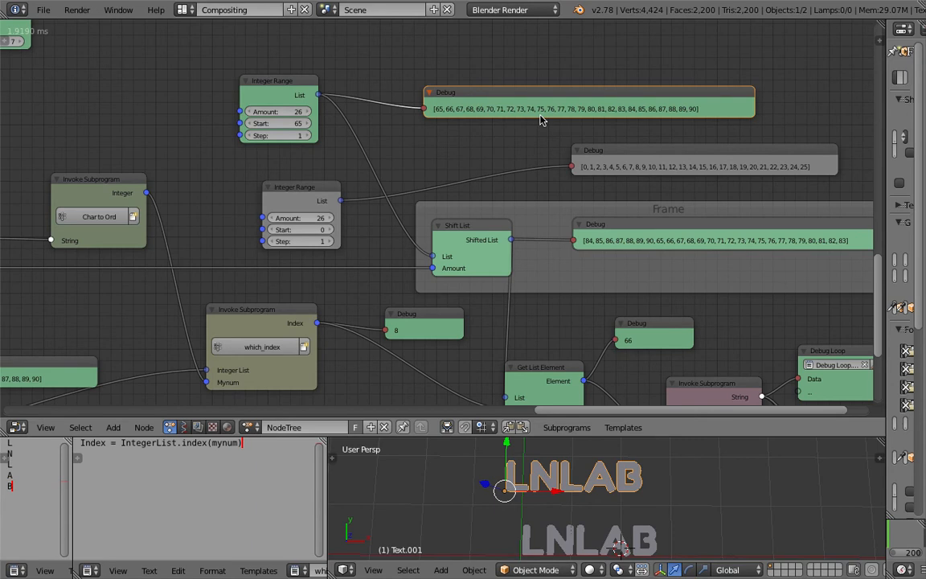
left_click_drag(665, 152, 544, 150)
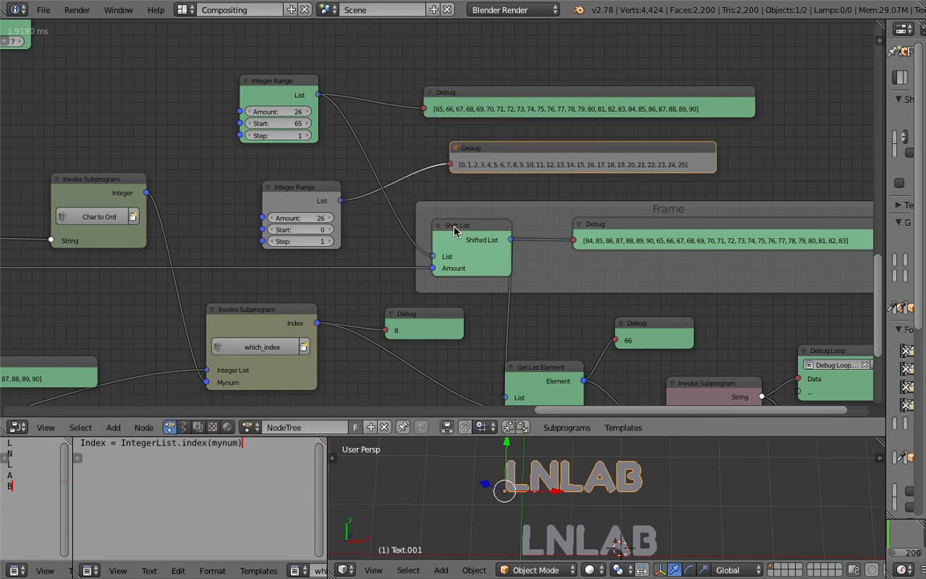
- Move the shifted-list Debug node left and narrow it, and nudge the Shift List node left inside the frame
left_click_drag(633, 228, 599, 224)
middle_click_drag(585, 226, 498, 212)
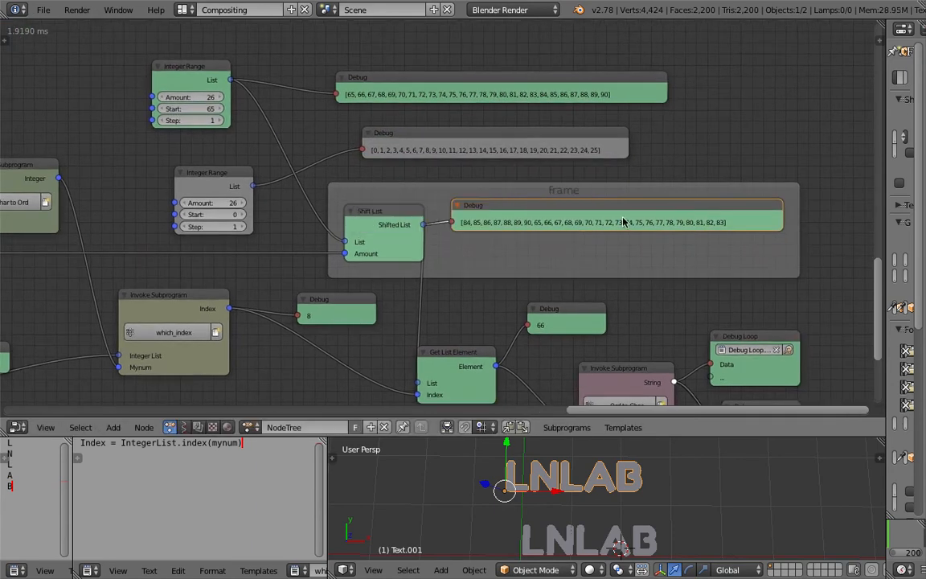
left_click_drag(780, 215, 740, 214)
middle_click_drag(518, 210, 422, 166)
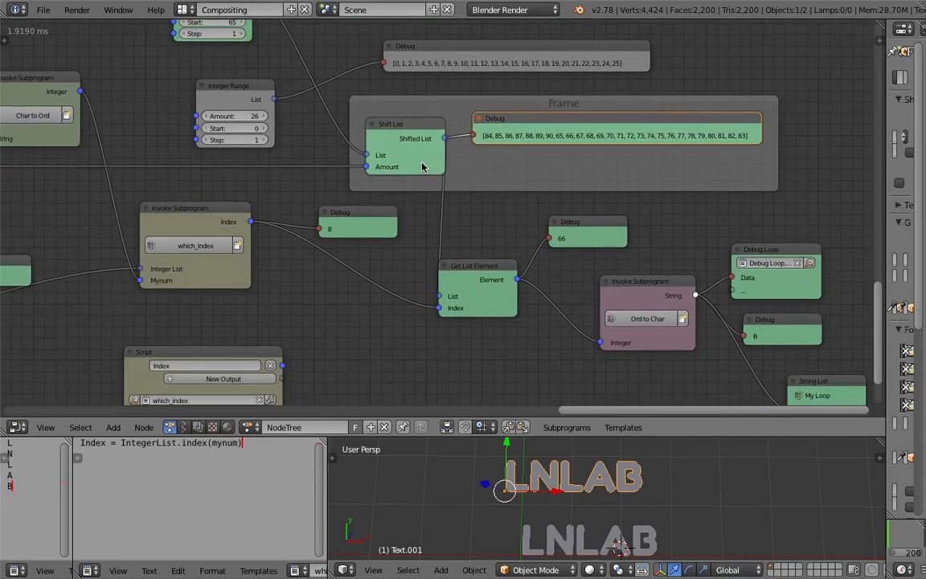
left_click_drag(412, 142, 394, 144)
- Shift the which_index Invoke Subprogram node slightly left and move the Script node up closer beneath it
middle_click_drag(239, 210, 388, 190)
scroll(305, 168, "down", 1)
middle_click_drag(275, 167, 285, 164)
left_click(217, 78)
middle_click_drag(217, 79, 317, 104)
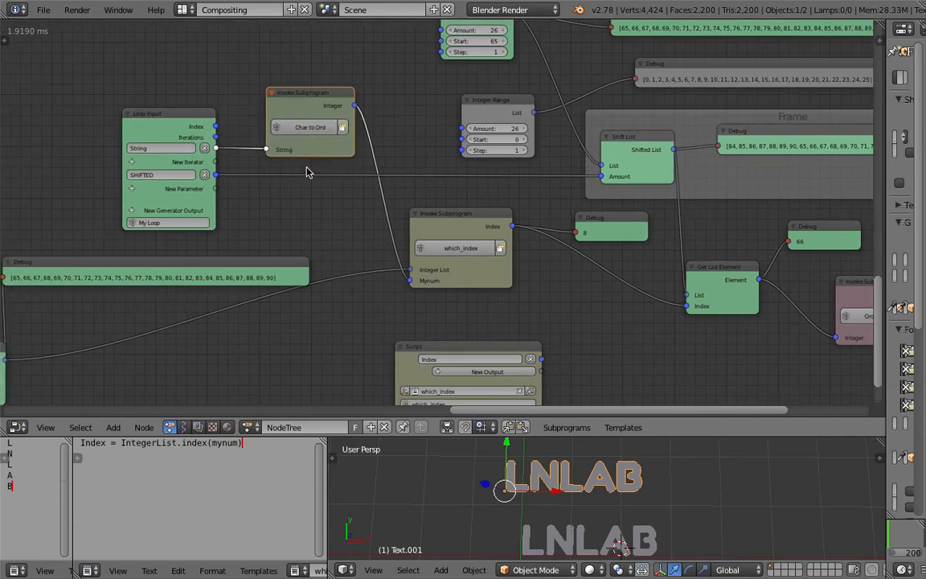
middle_click_drag(372, 217, 365, 204)
middle_click_drag(574, 81, 481, 183)
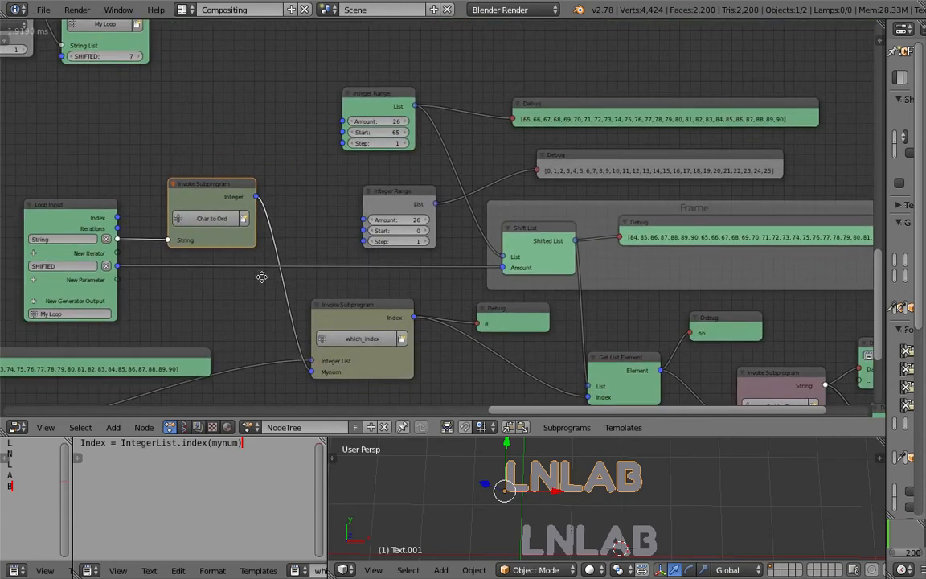
middle_click_drag(241, 249, 207, 218)
left_click_drag(311, 283, 295, 283)
middle_click_drag(296, 282, 311, 277)
middle_click_drag(324, 341, 325, 298)
scroll(326, 298, "down", 1)
left_click_drag(342, 334, 325, 307)
- Move the 0–25 Debug node up and left, place the 65–90 Debug node directly above the frame, and save over char_ord_006.blend
middle_click_drag(377, 287, 346, 346)
scroll(430, 159, "up", 3)
middle_click_drag(474, 132, 404, 160)
scroll(471, 147, "up", 4)
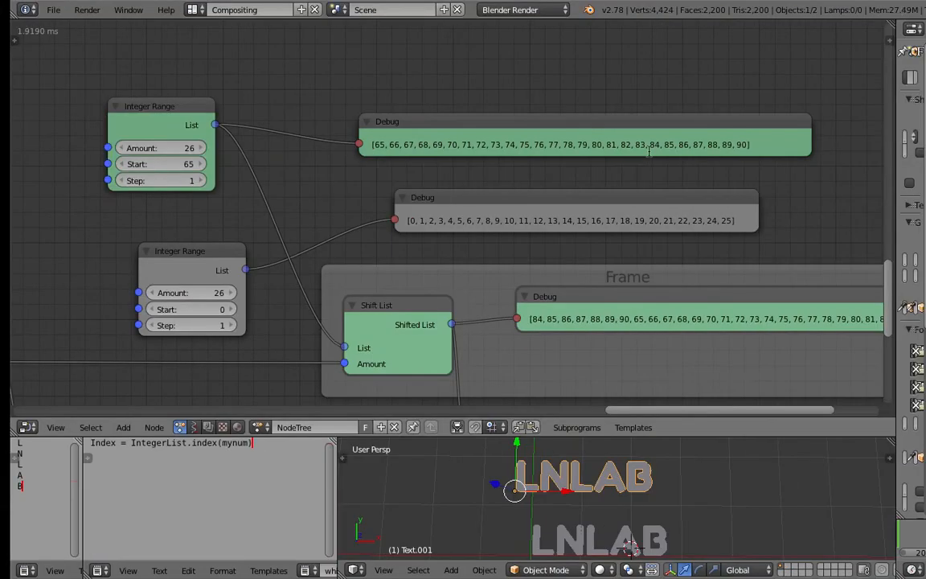
middle_click_drag(631, 145, 486, 142)
scroll(503, 145, "up", 2)
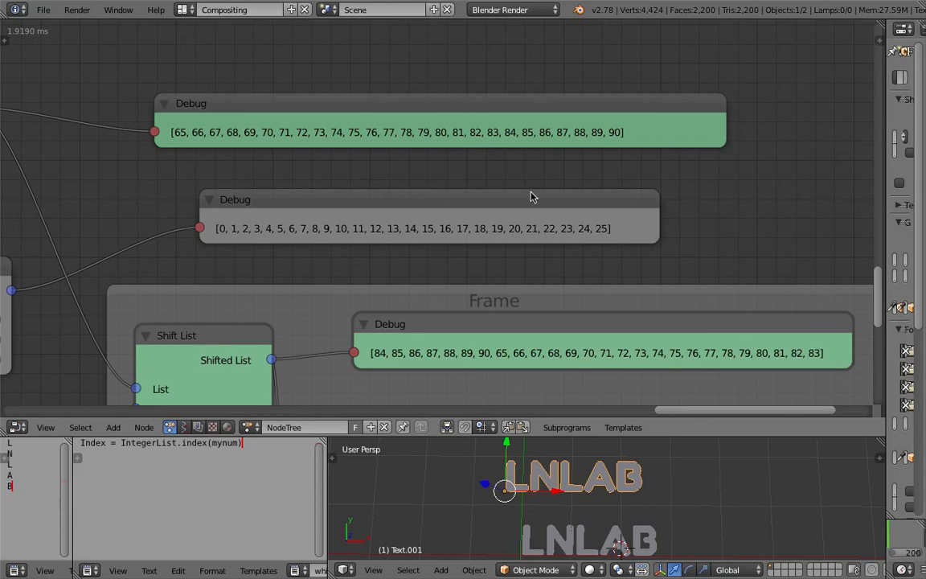
left_click(545, 326)
left_click_drag(527, 98, 623, 86)
left_click_drag(518, 197, 496, 133)
left_click_drag(533, 96, 640, 239)
scroll(500, 155, "up", 2)
left_click_drag(500, 165, 498, 166)
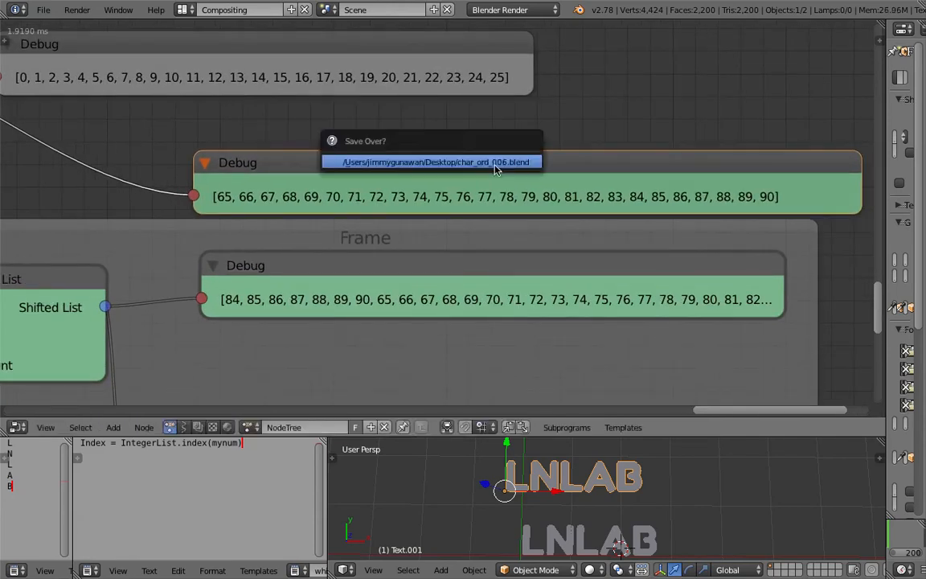
- Widen the shifted-list Debug node to fit its full list, align the 65–90 Debug node above it, and save the file
middle_click_drag(484, 159, 476, 146)
left_click_drag(775, 258, 845, 258)
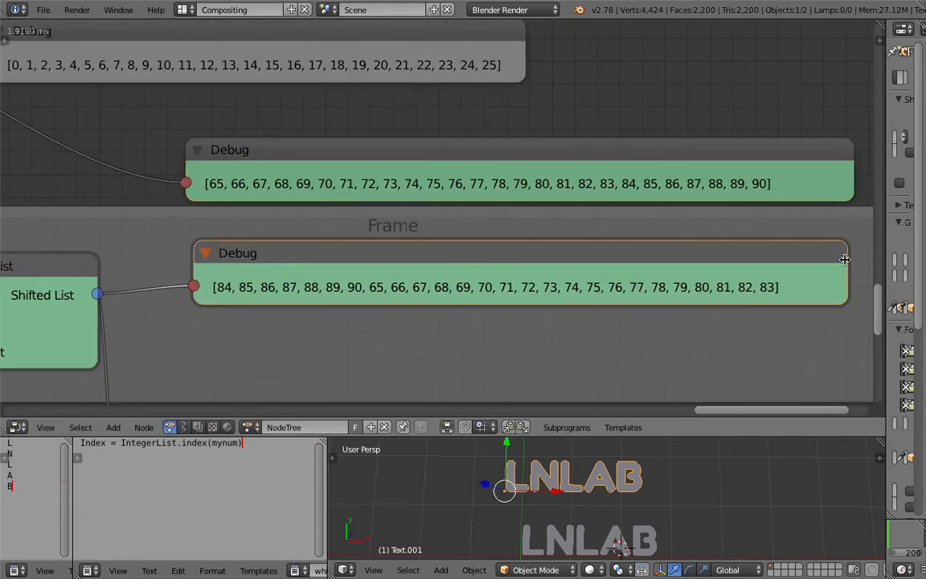
left_click_drag(727, 155, 737, 158)
key("ctrl+s")
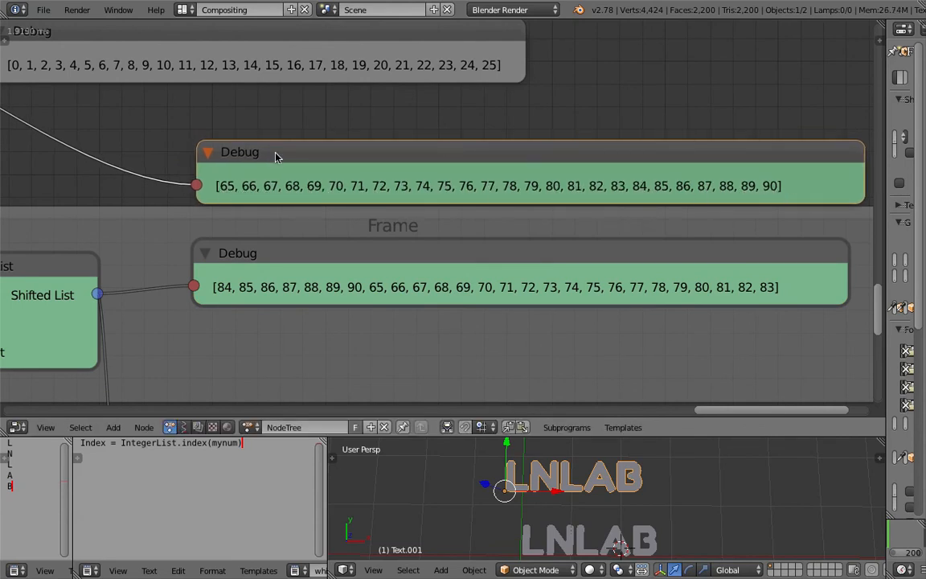
left_click_drag(273, 155, 269, 144)
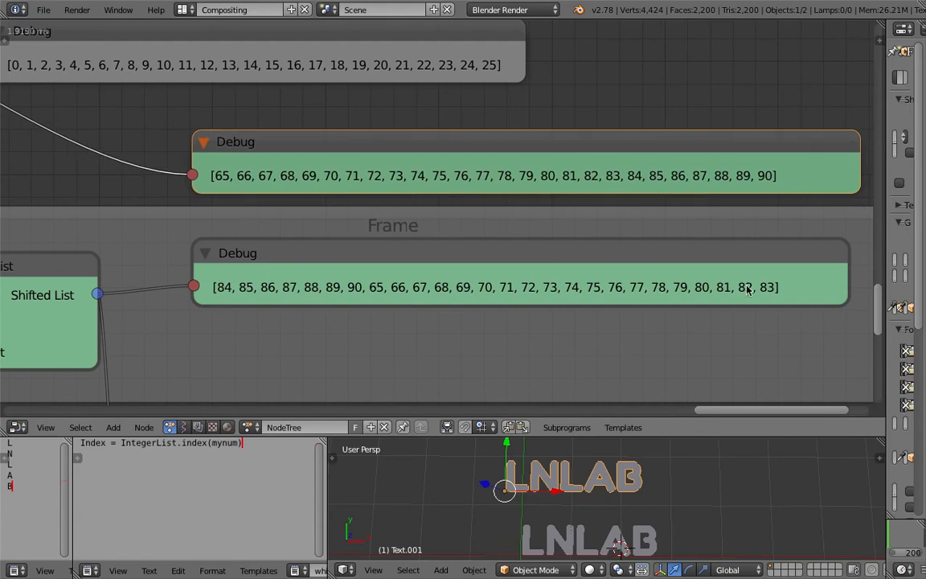
left_click_drag(259, 246, 253, 242)
middle_click_drag(324, 190, 342, 190)
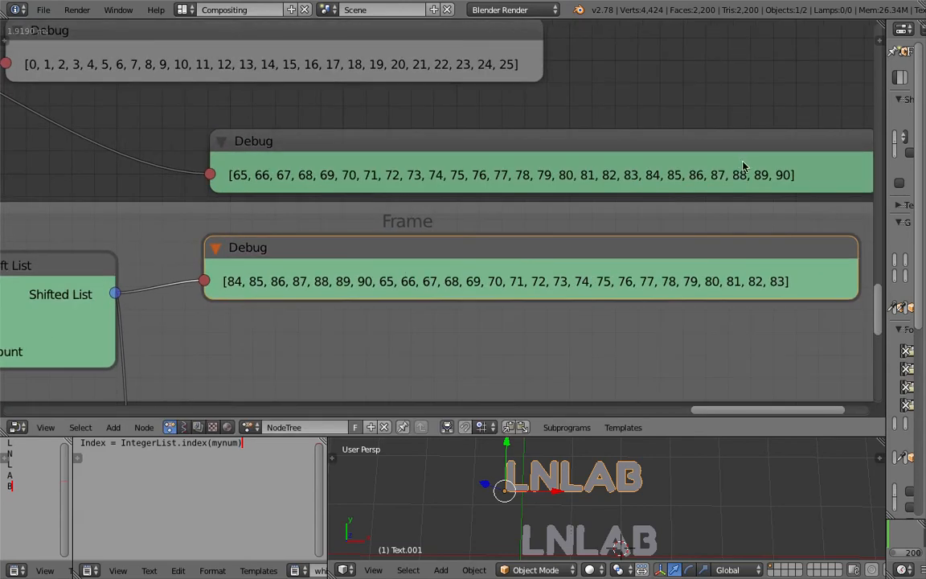
left_click(677, 183)
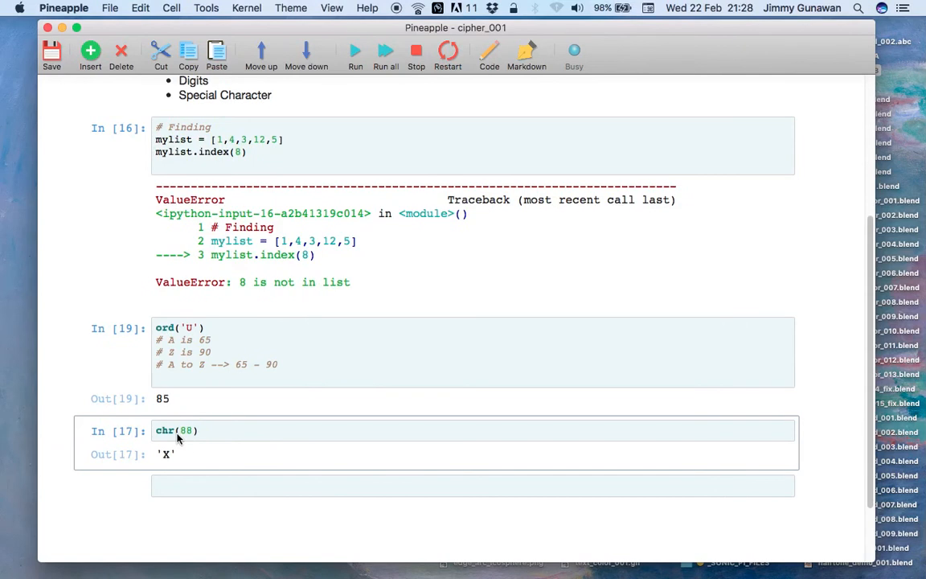
- Switch to the Pineapple notebook and run the chr cell with 78
double_click(186, 430)
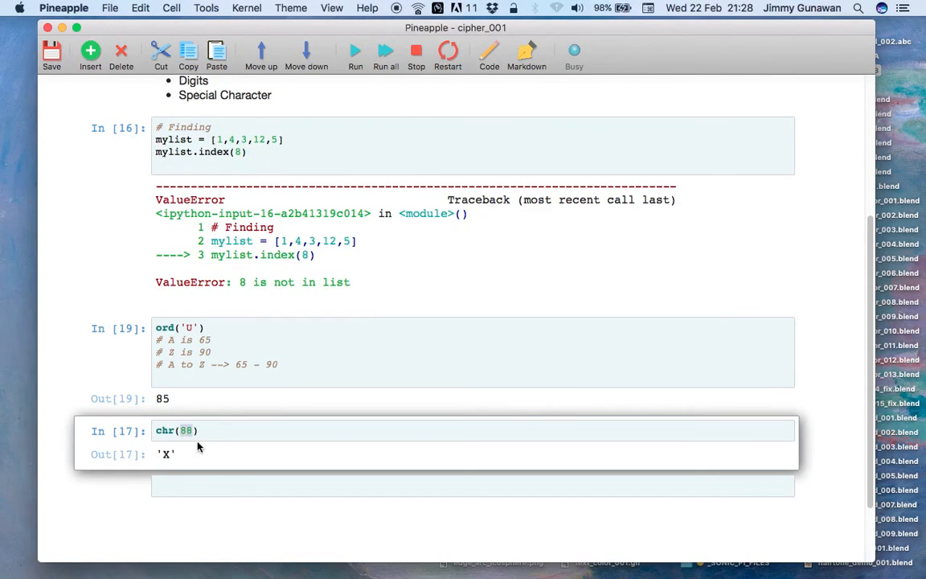
type("8")
key("shift+Return")
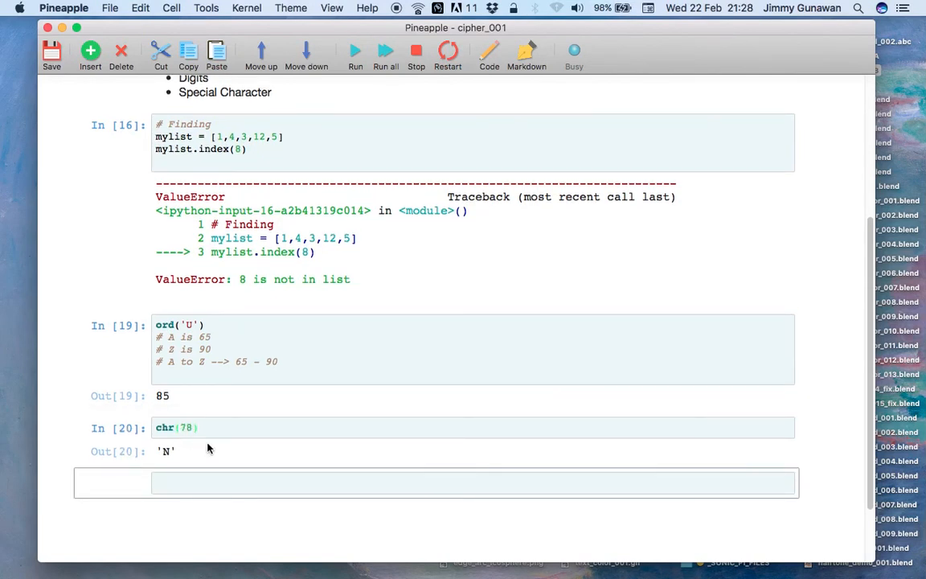
- Return to Blender and enlarge the 3D viewport by raising its border with the node editor
key("ctrl+Right")
middle_click_drag(172, 188, 510, 211)
scroll(515, 212, "down", 3)
middle_click_drag(275, 212, 480, 198)
left_click_drag(578, 436, 579, 397)
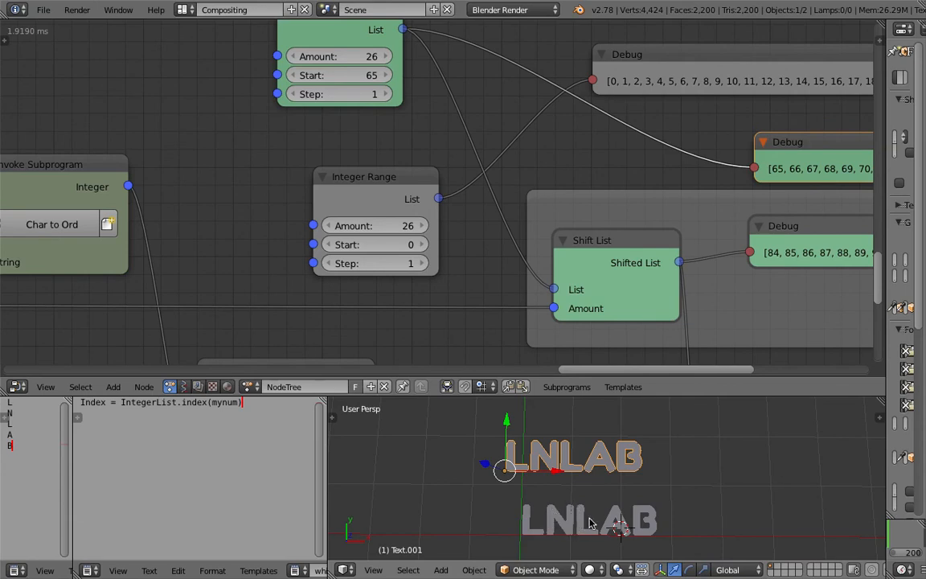
- Nudge the which_index Invoke Subprogram node slightly up and left above the Script node
scroll(657, 287, "down", 2)
middle_click_drag(593, 237, 417, 177)
scroll(301, 201, "down", 5)
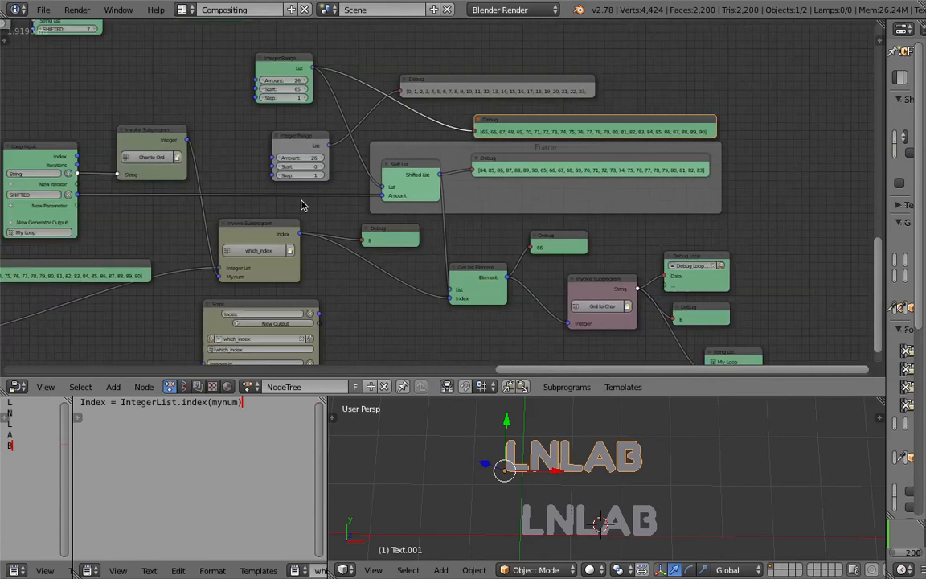
middle_click_drag(302, 204, 316, 188)
middle_click_drag(204, 127, 216, 113)
left_click_drag(271, 202, 263, 195)
middle_click_drag(306, 204, 541, 194)
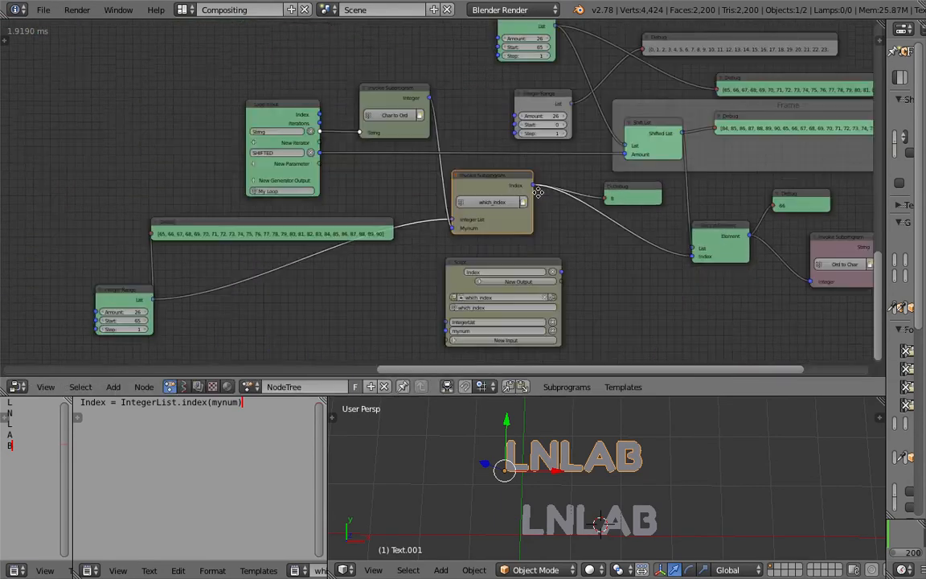
- Move the lower Integer Range node and its Debug node further left beneath the Loop Input node
scroll(453, 182, "up", 8)
middle_click_drag(165, 268, 345, 176)
left_click_drag(146, 286, 97, 283)
scroll(308, 163, "down", 1)
left_click_drag(308, 163, 227, 153)
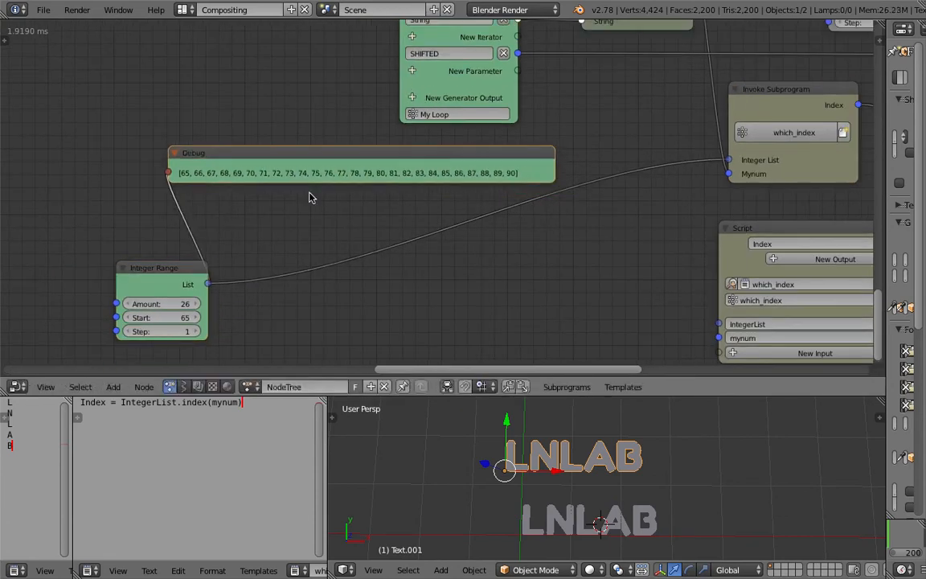
left_click_drag(176, 274, 101, 269)
middle_click_drag(437, 192, 318, 198)
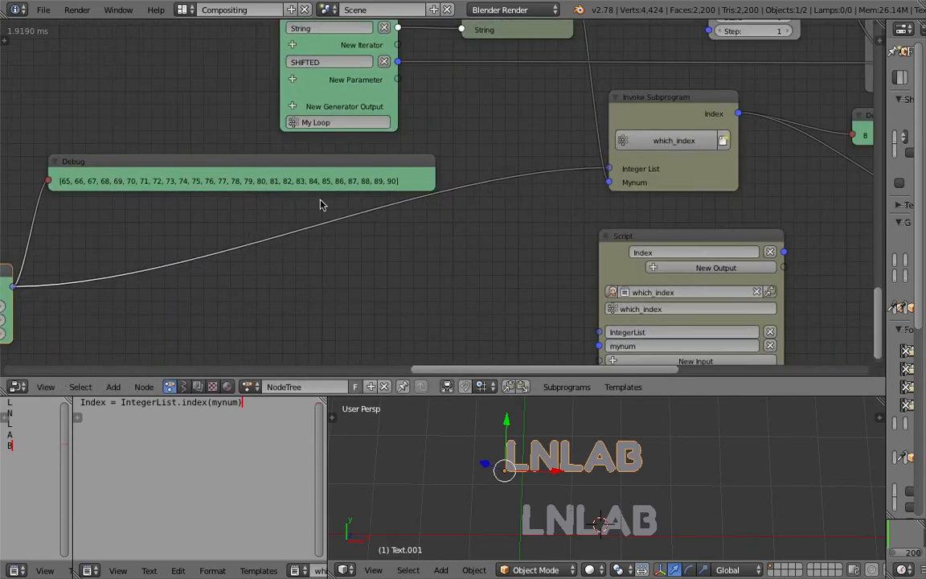
left_click_drag(354, 160, 337, 150)
- Move the String Input node left, away from Split Text, and set its text to SNAIL
middle_click_drag(680, 236, 430, 210)
scroll(501, 237, "down", 2)
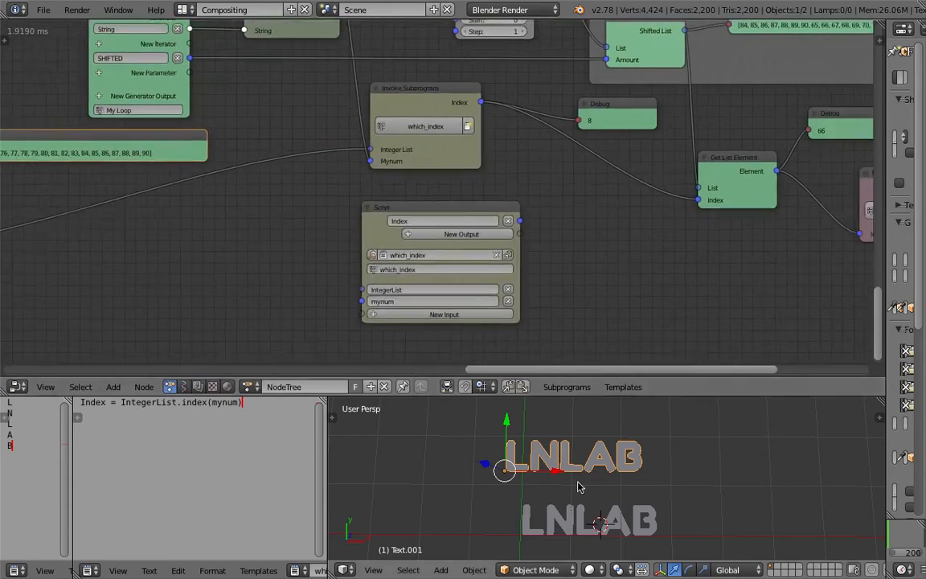
scroll(429, 180, "down", 1)
scroll(368, 178, "down", 3)
middle_click_drag(192, 135, 638, 221)
middle_click_drag(560, 174, 718, 281)
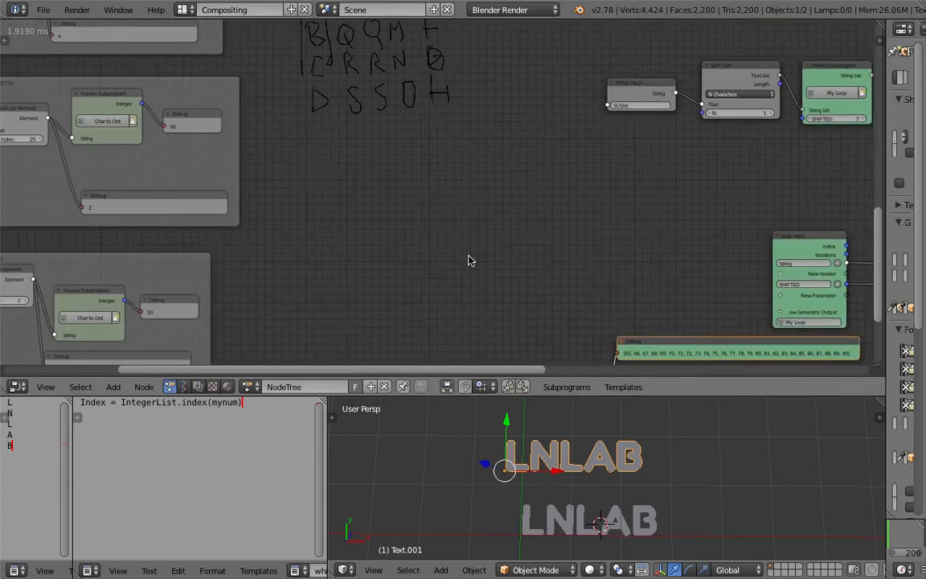
middle_click_drag(469, 260, 329, 281)
scroll(431, 177, "up", 4)
middle_click_drag(432, 177, 367, 261)
scroll(406, 209, "up", 5)
left_click_drag(419, 158, 345, 148)
left_click(378, 182)
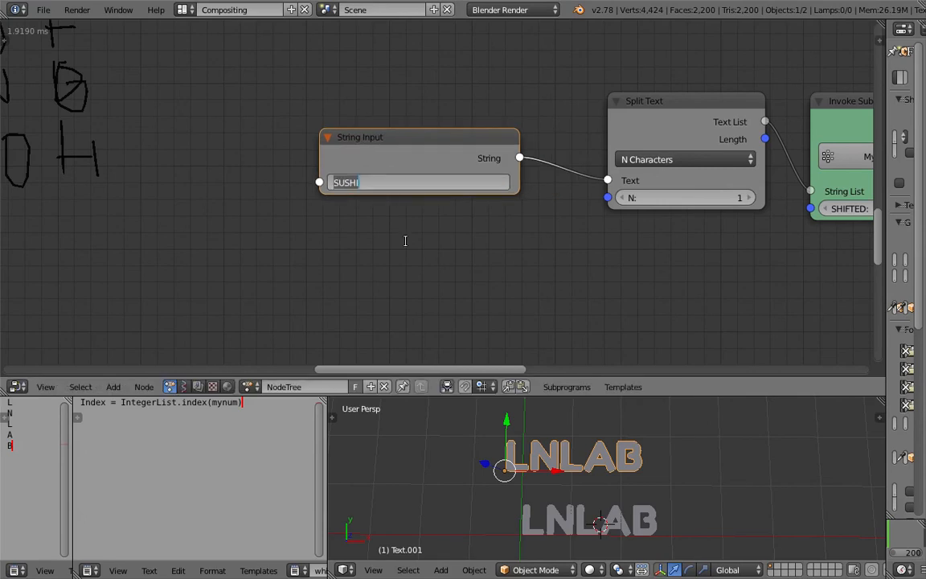
type("SNAIL")
key("Return")
- Duplicate the live LGTBE text object in the 3D viewport and place the copy beside the LNLAB text
scroll(667, 518, "down", 2)
middle_click_drag(631, 298, 141, 126)
scroll(354, 190, "down", 2)
right_click(618, 508)
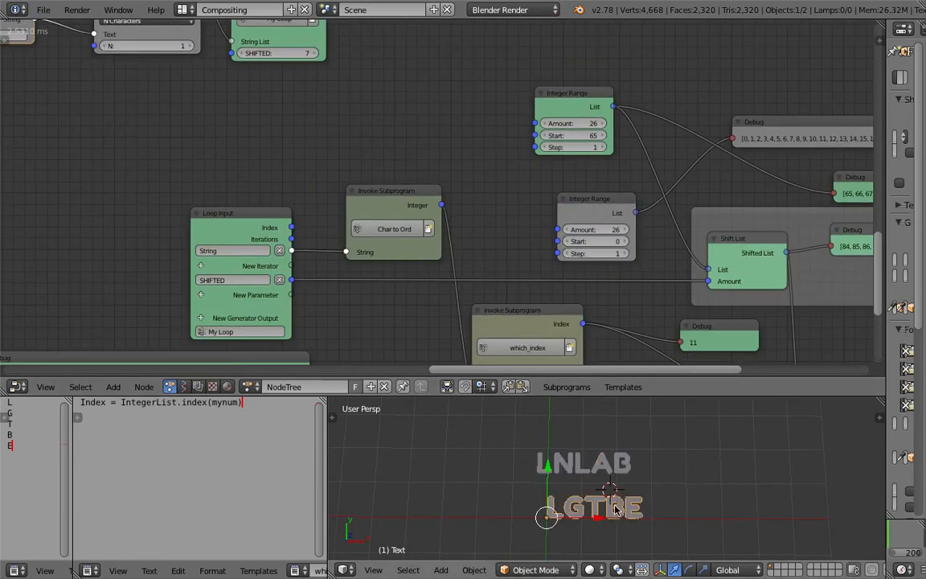
key("shift+d")
left_click(721, 454)
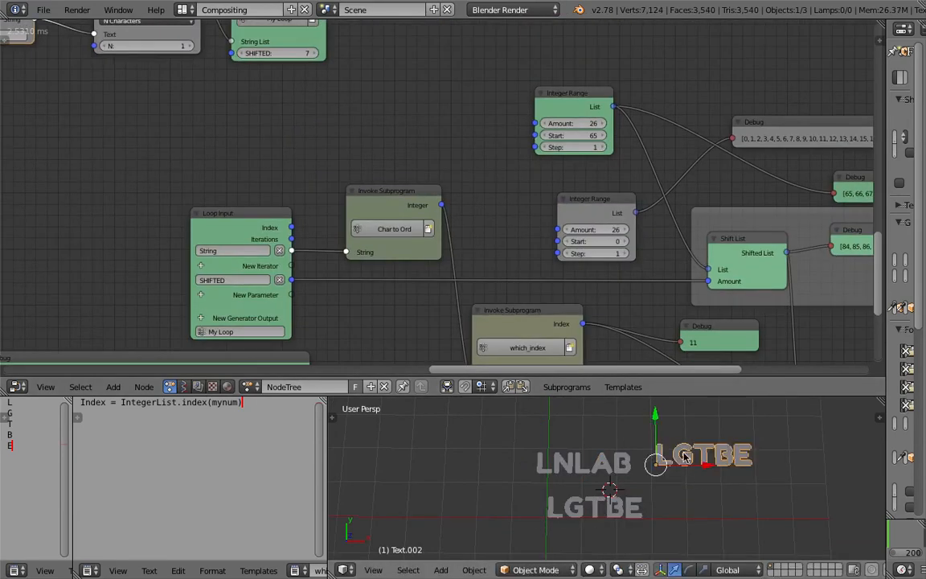
- Set the String Input node's text to BLENDER
middle_click_drag(638, 337, 439, 172)
scroll(430, 167, "down", 3)
middle_click_drag(382, 178, 720, 331)
middle_click_drag(213, 165, 297, 313)
scroll(283, 172, "up", 3)
left_click(293, 236)
type("BLENDER")
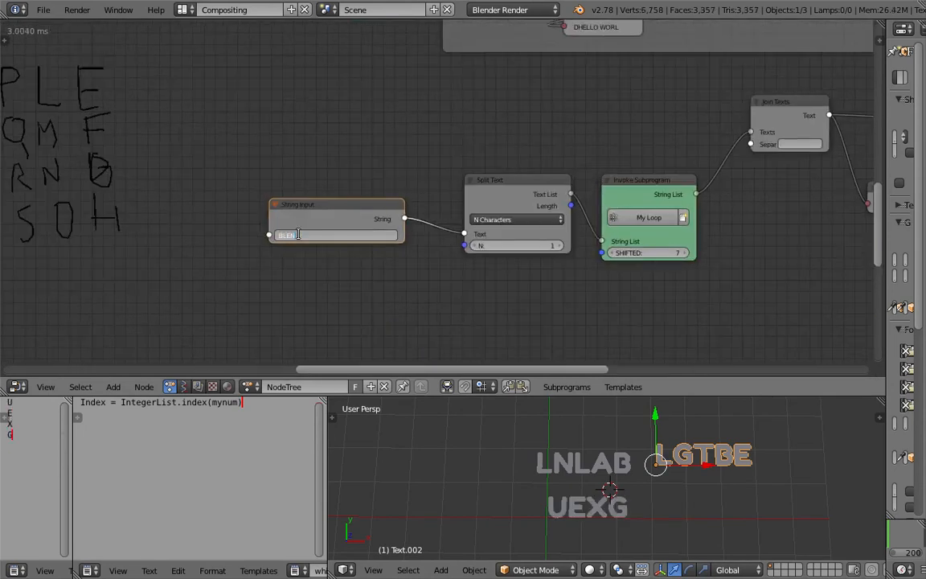
key("Return")
- Duplicate the live UEXGWXK text object and place the copy above and left of the LNLAB text
middle_click_drag(596, 326, 445, 240)
right_click(659, 511)
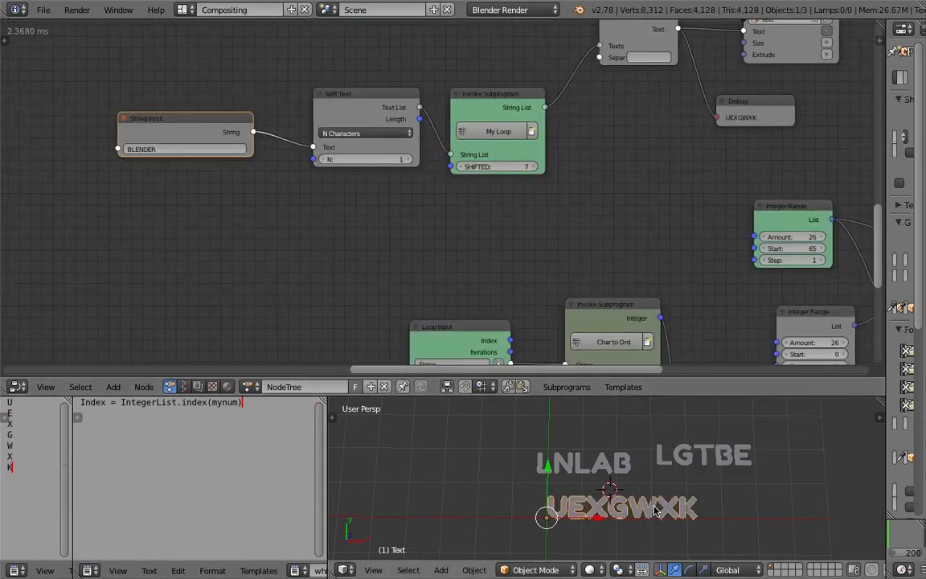
key("shift+d")
left_click(528, 419)
scroll(609, 471, "up", 2)
middle_click_drag(586, 458, 587, 497, "shift")
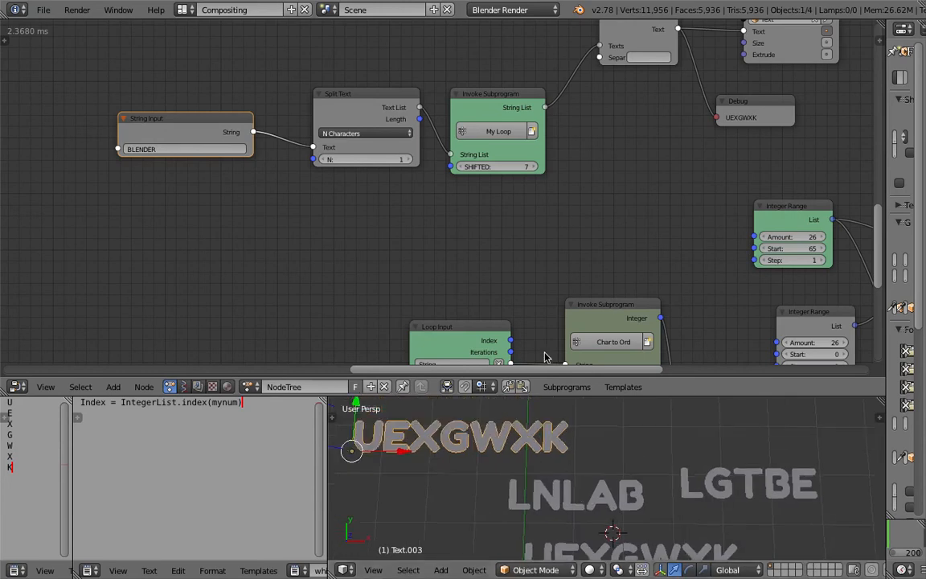
- Nudge the Integer Range node that starts at 65 slightly down and right, and save the file
middle_click_drag(552, 292, 451, 262)
scroll(523, 418, "down", 2)
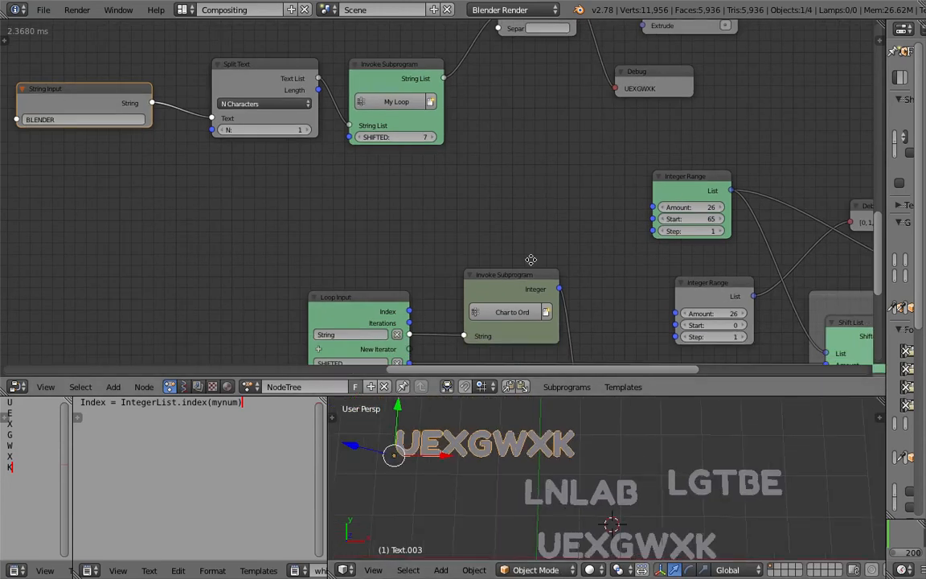
middle_click_drag(554, 269, 481, 250)
key("ctrl+s")
left_click(482, 250)
middle_click_drag(494, 214, 471, 200)
scroll(471, 200, "down", 2)
middle_click_drag(530, 217, 367, 175)
left_click_drag(429, 123, 436, 135)
key("ctrl+s")
left_click(436, 134)
- Select the Shift List node in the frame and save the file again
middle_click_drag(472, 178, 338, 94)
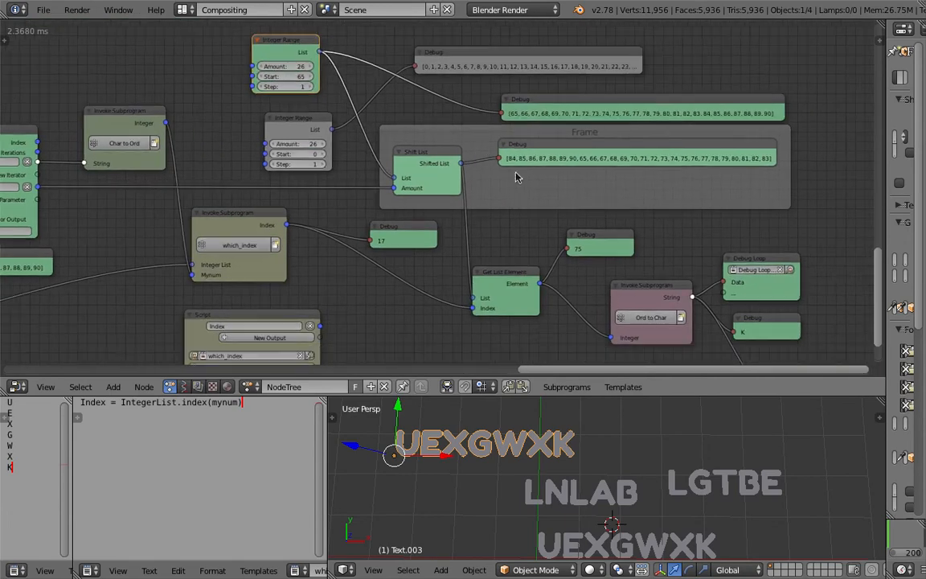
left_click(430, 159)
middle_click_drag(426, 179, 469, 172)
key("ctrl+s")
left_click(470, 172)
- Align the 65–90 Debug node with the shifted-list Debug node, and raise it to leave a gap above the frame
scroll(442, 194, "up", 2)
middle_click_drag(463, 221, 375, 286)
scroll(502, 205, "up", 4)
middle_click_drag(503, 206, 362, 254)
scroll(478, 193, "up", 3)
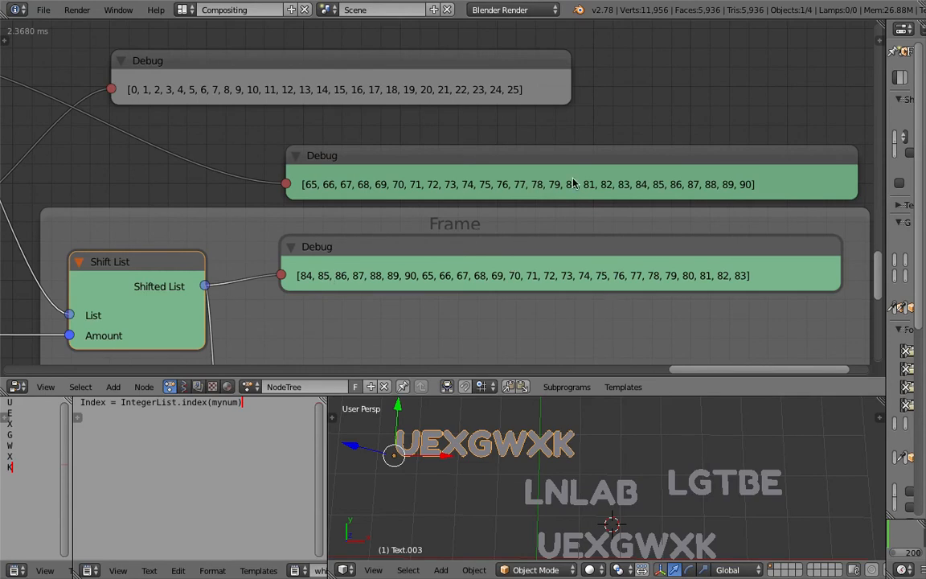
left_click_drag(573, 184, 566, 184)
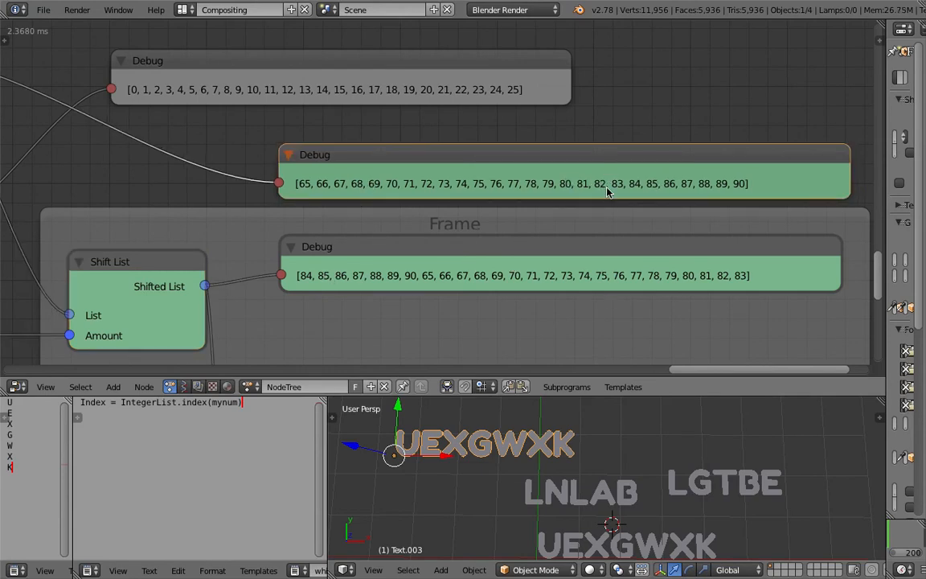
left_click_drag(538, 163, 538, 120)
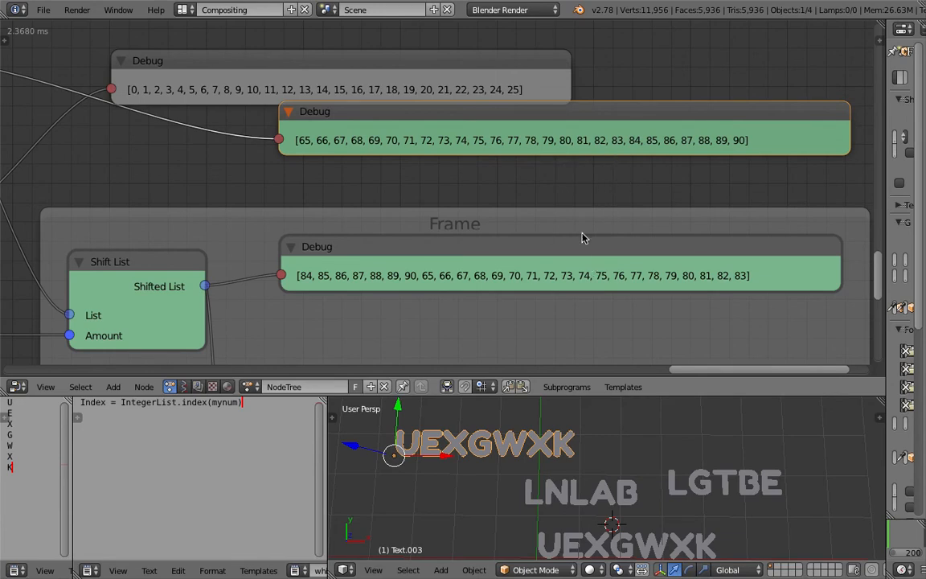
- Nudge the which_index Invoke Subprogram node slightly down and pull the Debug node on its Index output closer to it
scroll(499, 333, "down", 1)
scroll(481, 306, "down", 1)
middle_click_drag(486, 305, 526, 223)
scroll(494, 270, "down", 2)
middle_click_drag(494, 268, 539, 204)
left_click(528, 252)
scroll(527, 251, "down", 2)
middle_click_drag(533, 248, 482, 180)
middle_click_drag(236, 202, 443, 228)
left_click_drag(272, 164, 263, 177)
left_click(427, 175)
left_click_drag(427, 174, 397, 170)
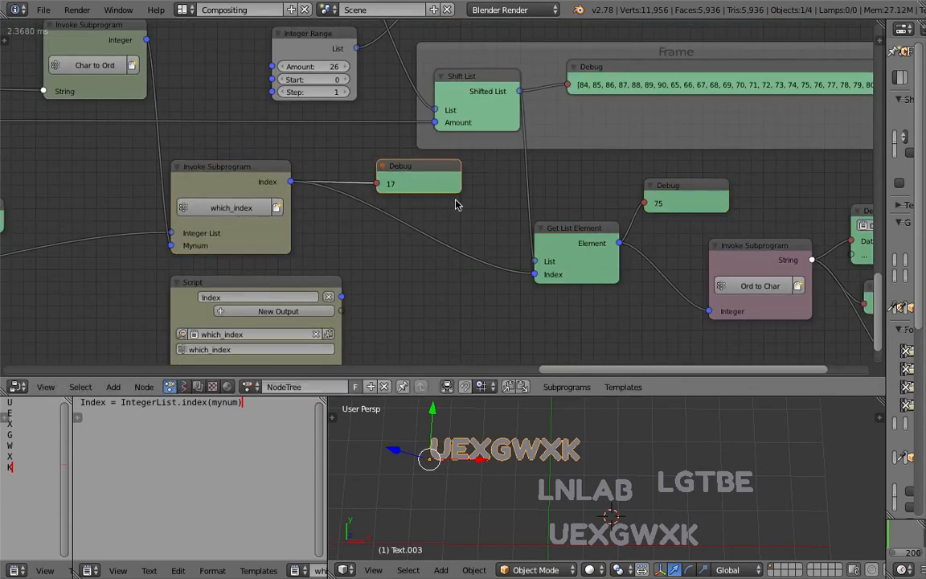
- Nudge the Shift List node, and raise the Get List Element node with its Debug node to tighten that part of the layout
middle_click_drag(416, 194, 393, 194)
left_click_drag(548, 236, 545, 209)
middle_click_drag(497, 226, 424, 254)
left_click_drag(368, 107, 352, 104)
left_click_drag(470, 231, 457, 223)
left_click_drag(581, 217, 586, 211)
middle_click_drag(599, 223, 522, 200)
left_click_drag(524, 184, 527, 181)
- Stack the Debug Loop, Debug and String List nodes closer together beside the Ord to Char node's output
middle_click_drag(741, 290, 597, 258)
left_click_drag(582, 259, 593, 260)
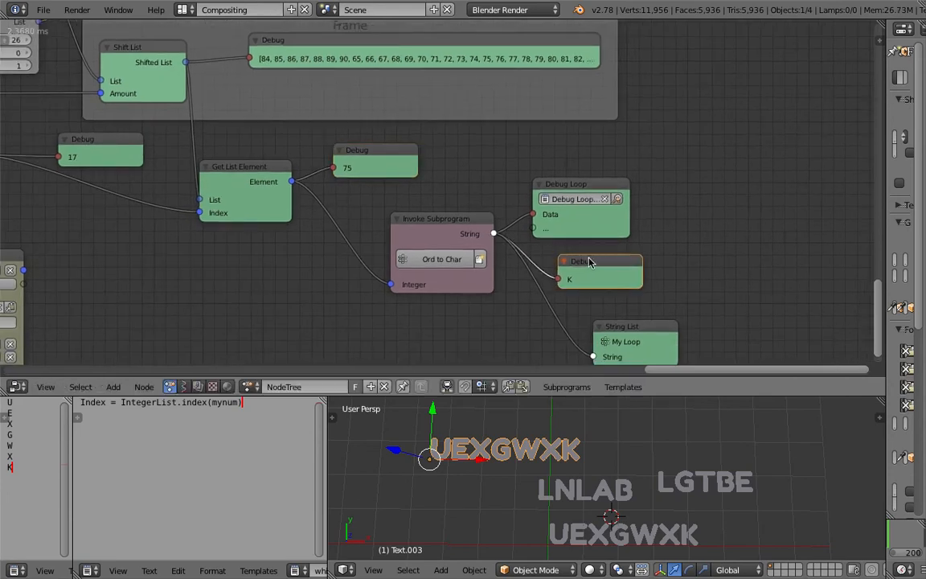
scroll(559, 210, "down", 1)
left_click_drag(561, 186, 564, 168)
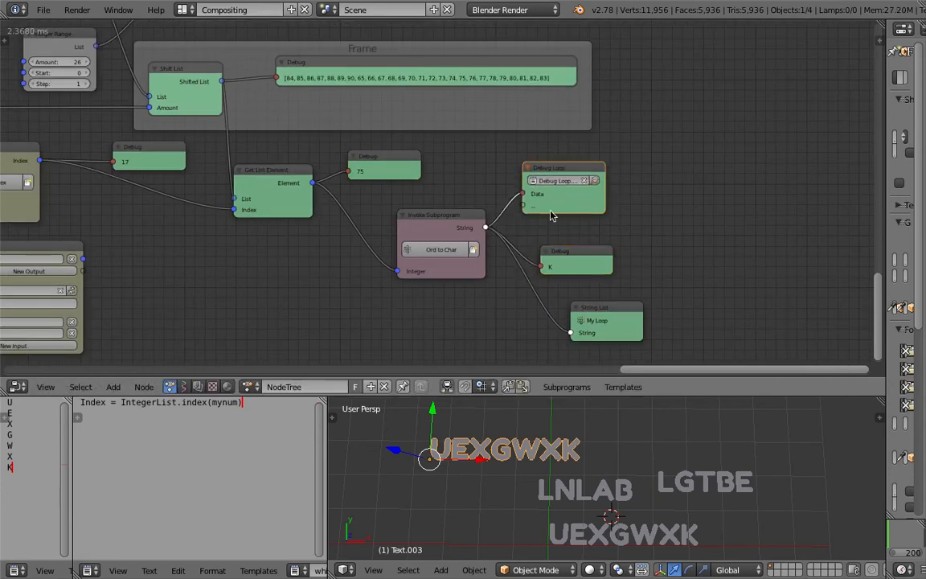
left_click_drag(604, 303, 584, 295)
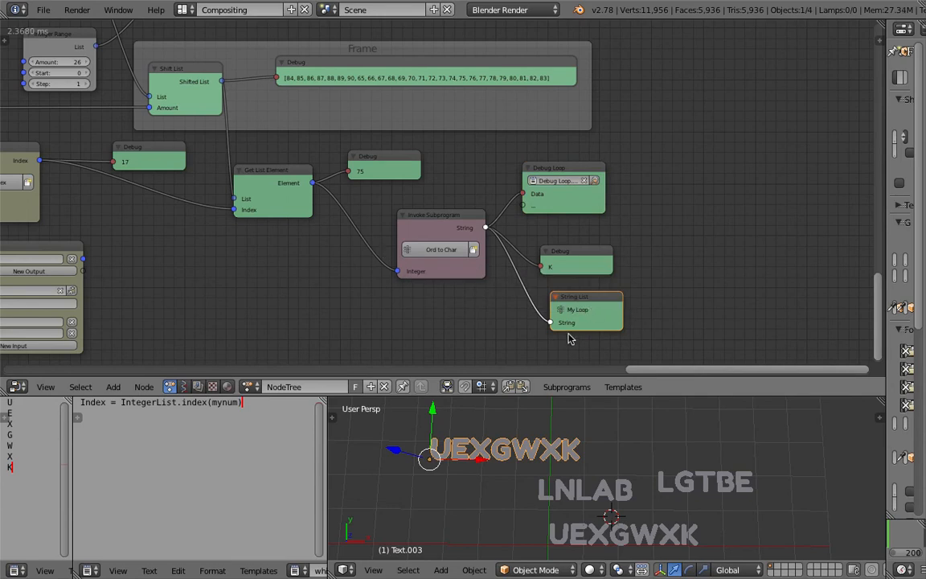
- Arrange the String Input, Split Text, My Loop, Join Texts and Text Object Output nodes in a compact row beneath the HELLO WORLD frame
scroll(128, 128, "down", 2)
middle_click_drag(127, 129, 906, 423)
scroll(617, 71, "up", 3)
middle_click_drag(617, 72, 447, 187)
left_click_drag(477, 213, 474, 139)
left_click_drag(409, 182, 415, 108)
left_click_drag(257, 201, 280, 146)
middle_click_drag(653, 126, 590, 143)
left_click_drag(591, 143, 569, 150)
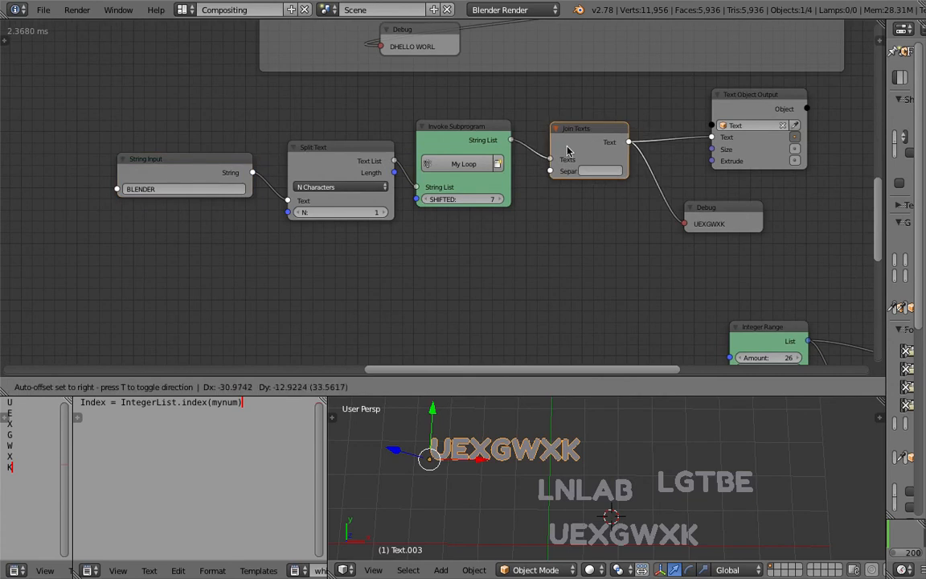
middle_click_drag(678, 150, 573, 163)
left_click_drag(640, 126, 616, 134)
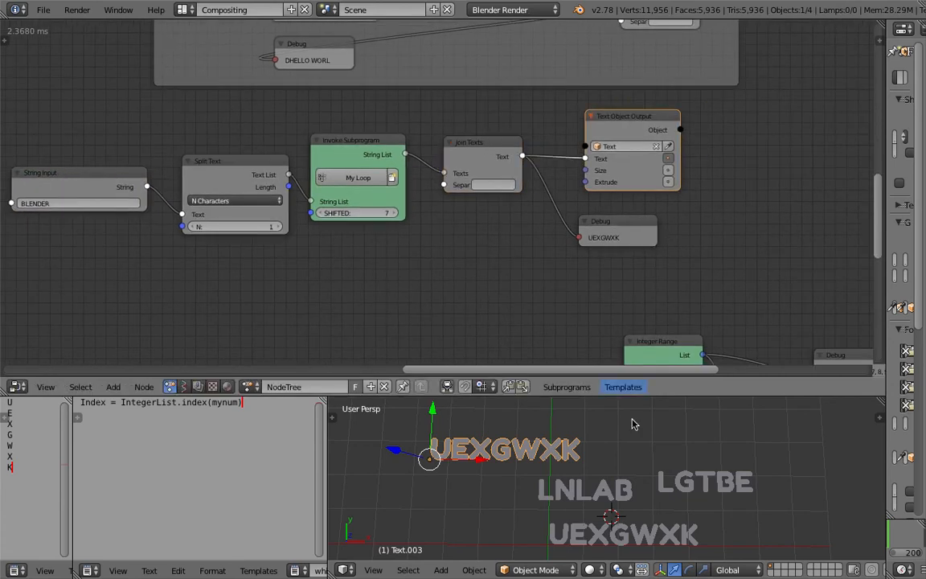
- Save the file and place the joined-text Debug node just beneath the Text Object Output node
right_click(633, 524)
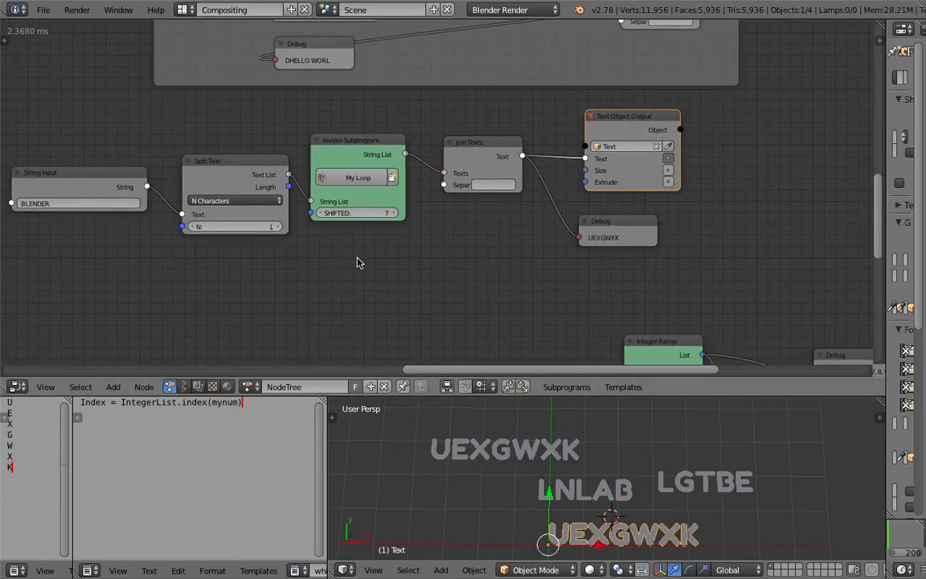
middle_click_drag(355, 260, 393, 252)
left_click(608, 245)
key("ctrl+s")
left_click(620, 242)
left_click_drag(636, 227, 645, 235)
- Delete the LGTBE, LNLAB and upper UEXGWXK text copies from the scene, and save the file
left_click(115, 205)
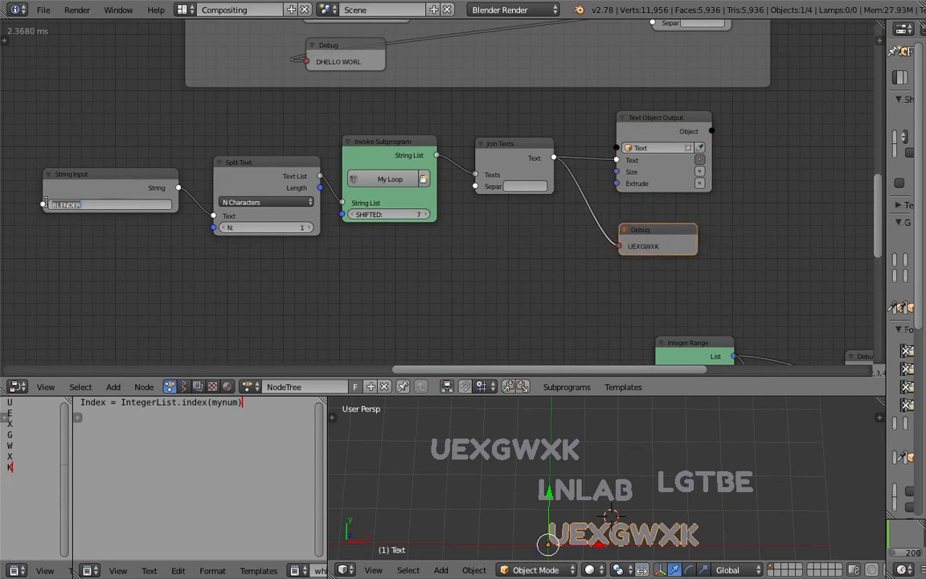
left_click(623, 526)
right_click(680, 484)
right_click(569, 491, "shift")
right_click(542, 446, "shift")
key("x")
left_click(526, 441)
right_click(604, 500)
scroll(607, 510, "up", 2)
left_click(143, 204)
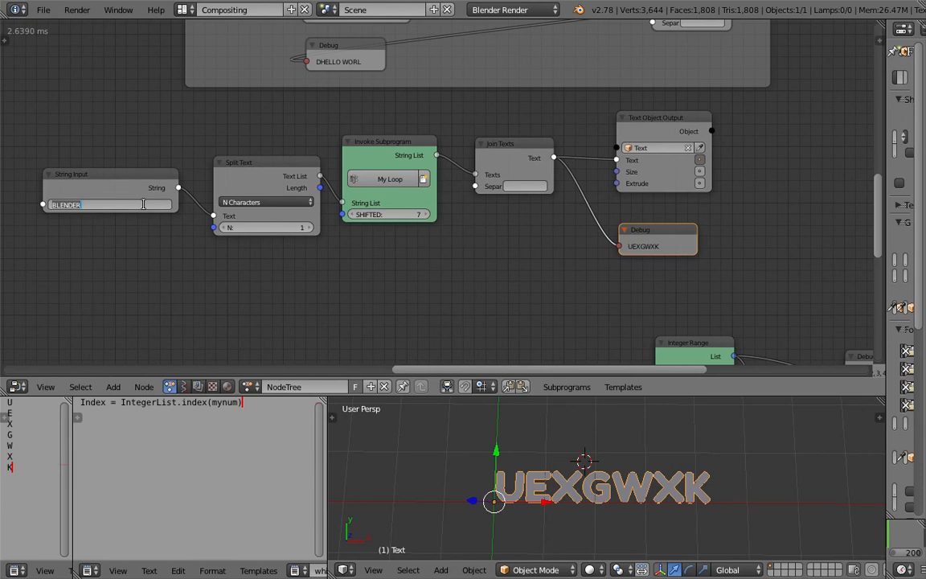
key("ctrl+s")
left_click(398, 291)
- Examine the whole node tree, including the character frames and the earlier Char to Ord and Ord to Char setup
scroll(432, 256, "down", 8)
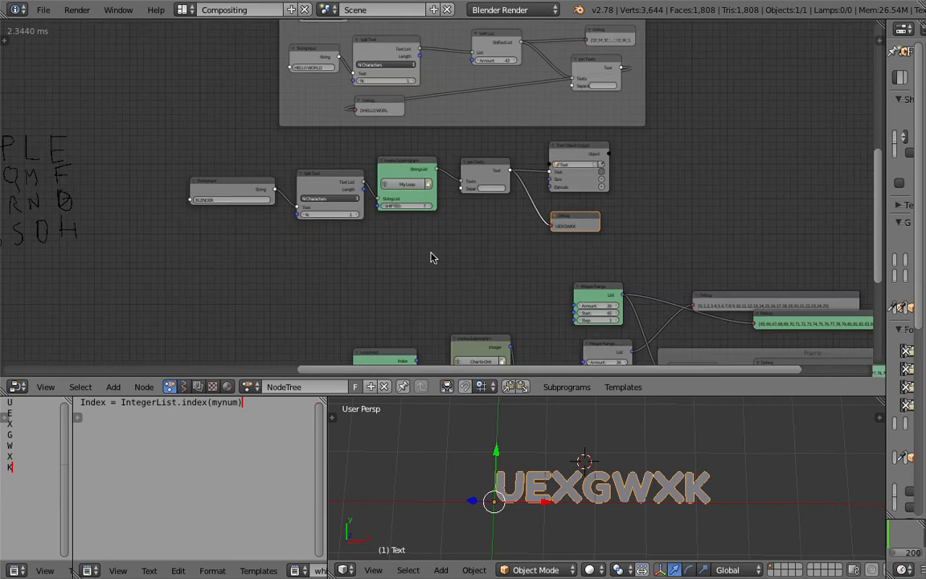
scroll(551, 219, "down", 5)
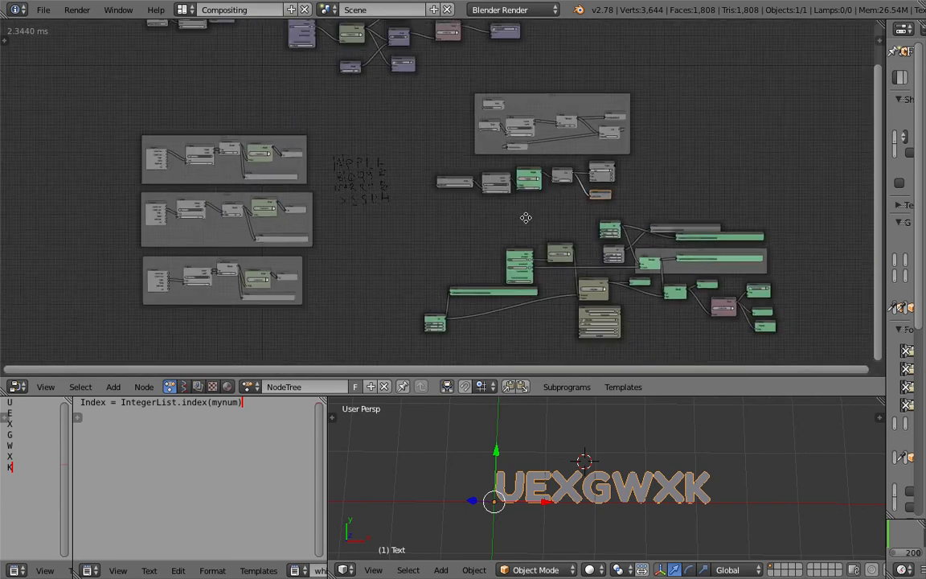
middle_click_drag(473, 206, 450, 195)
middle_click_drag(315, 94, 498, 312)
scroll(496, 310, "up", 4)
scroll(472, 238, "up", 4)
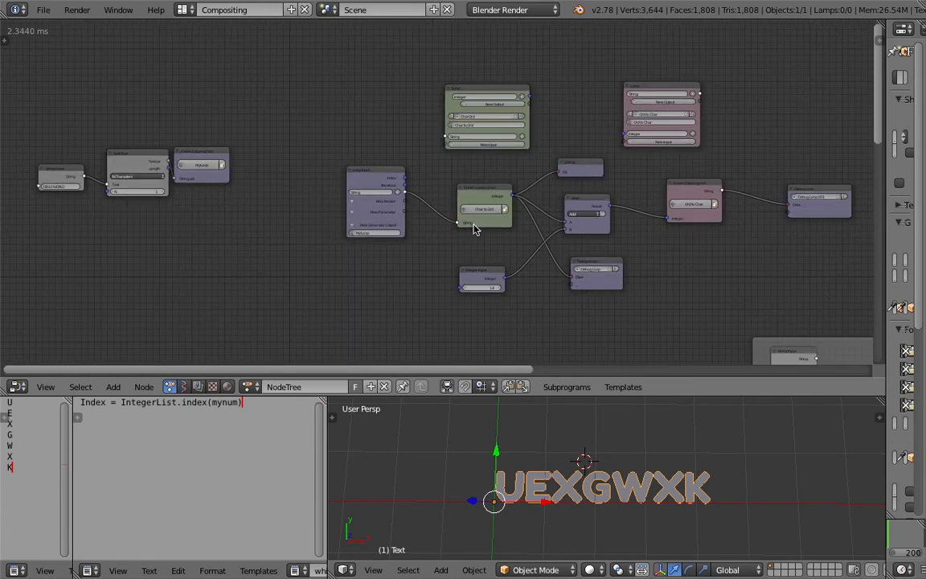
scroll(478, 228, "down", 5)
middle_click_drag(526, 182, 426, 71)
middle_click_drag(523, 134, 658, 50)
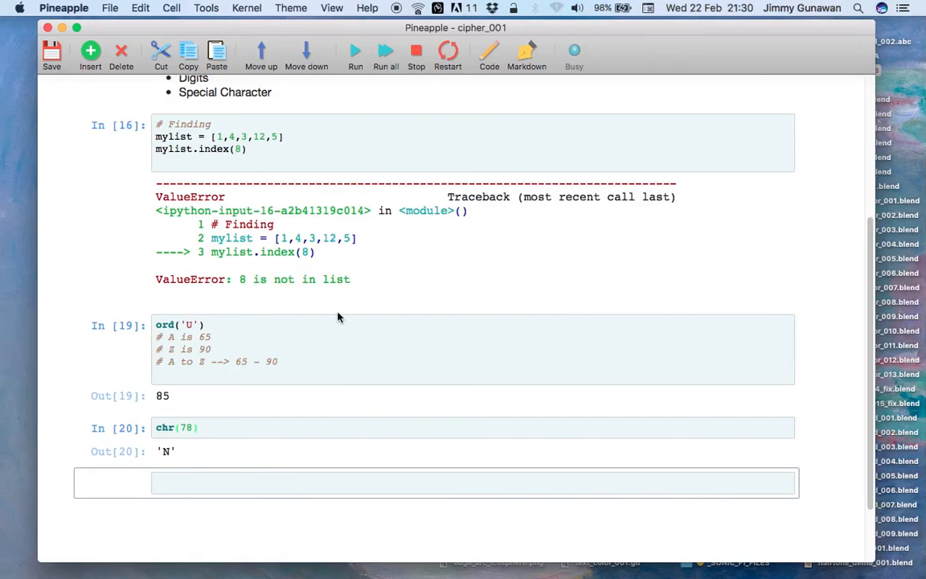
- Switch to the cipher_001 notebook in Pineapple and review its index, ord and chr test cells
scroll(337, 316, "up", 5)
scroll(401, 307, "down", 6)
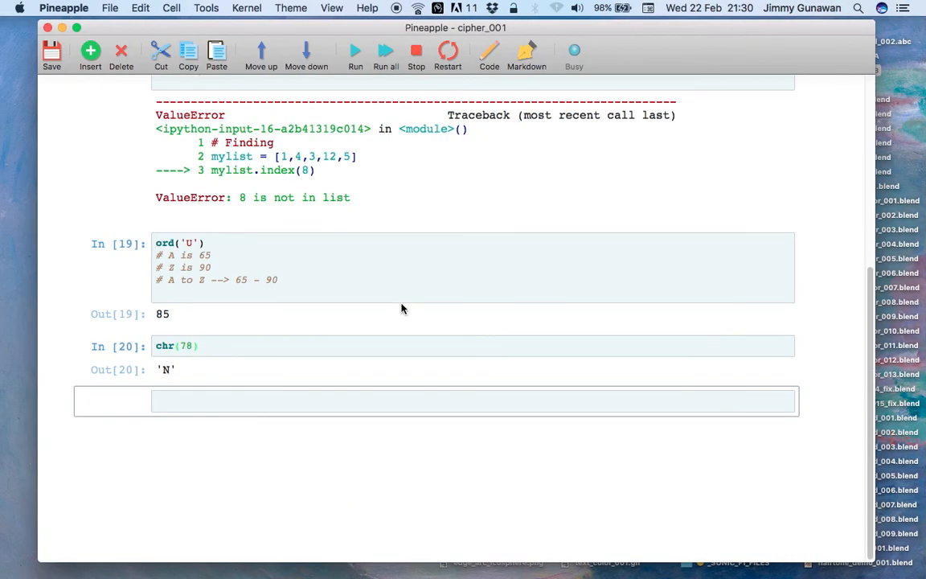
scroll(401, 307, "up", 6)
scroll(391, 293, "down", 1)
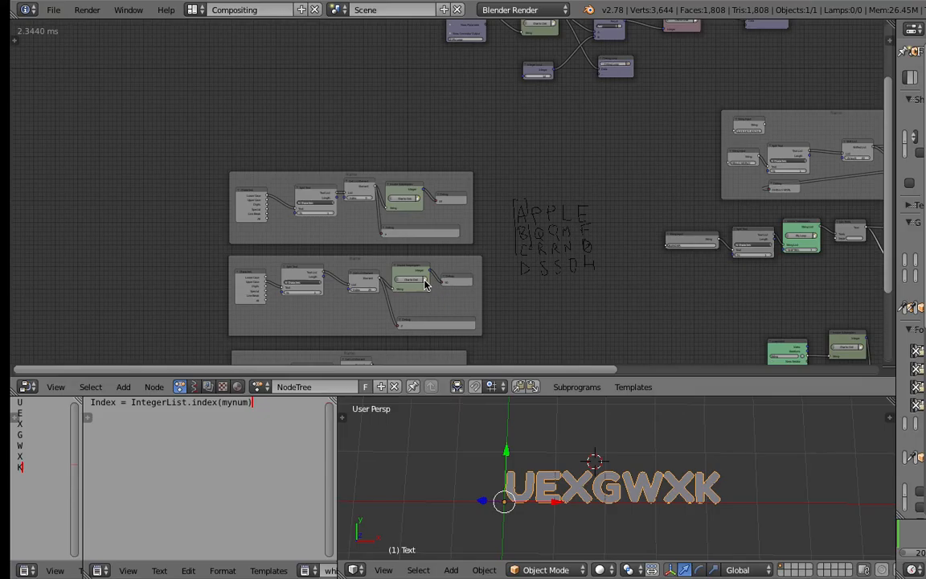
middle_click_drag(571, 193, 553, 175)
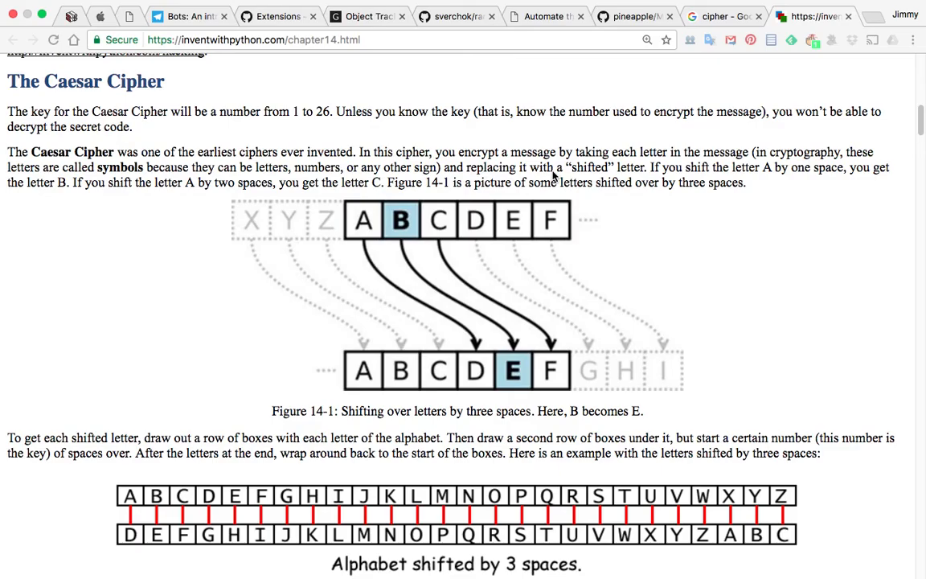
- Switch to the browser and read the Caesar Cipher chapter from the shifted-alphabet figures through the ASCII table and sample run to the source code
scroll(553, 215, "down", 3)
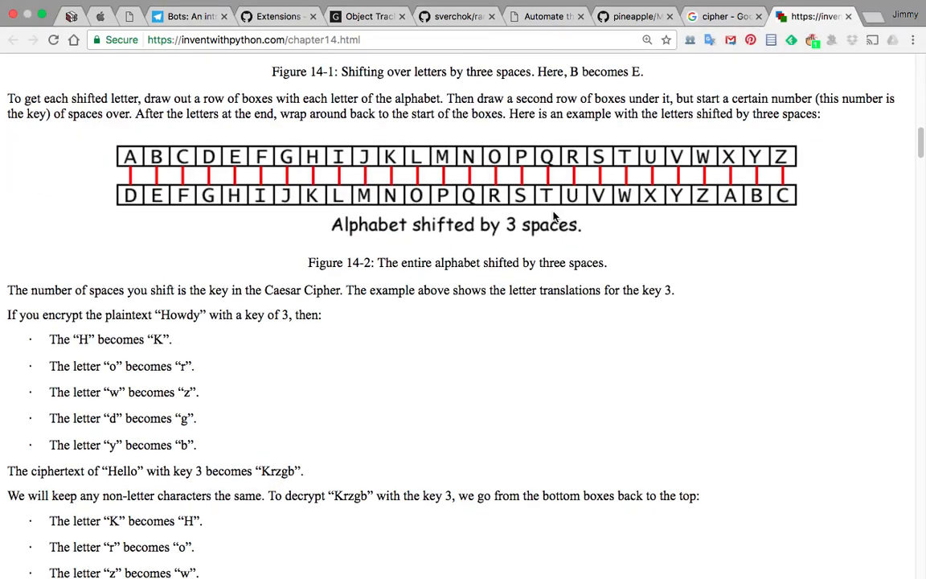
scroll(511, 460, "down", 10)
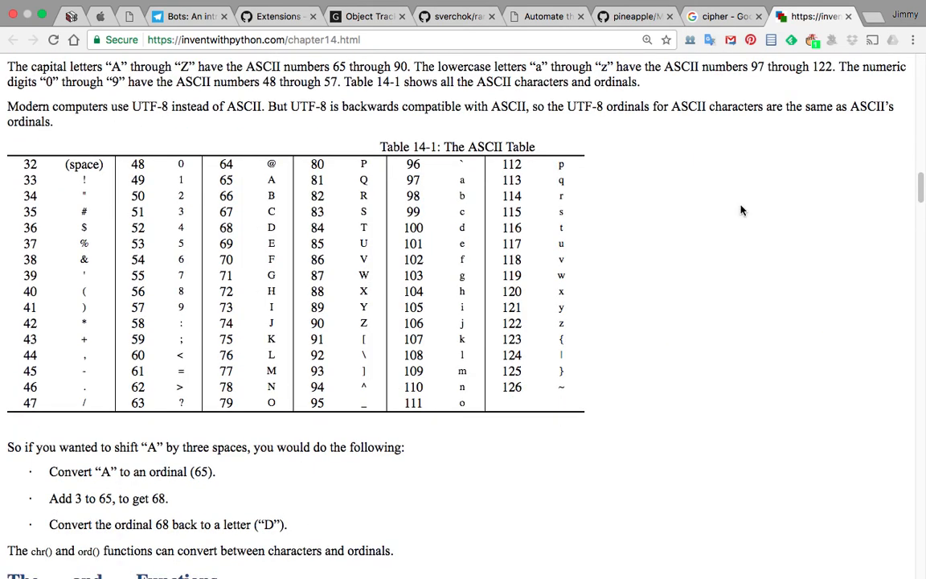
left_click_drag(923, 195, 923, 235)
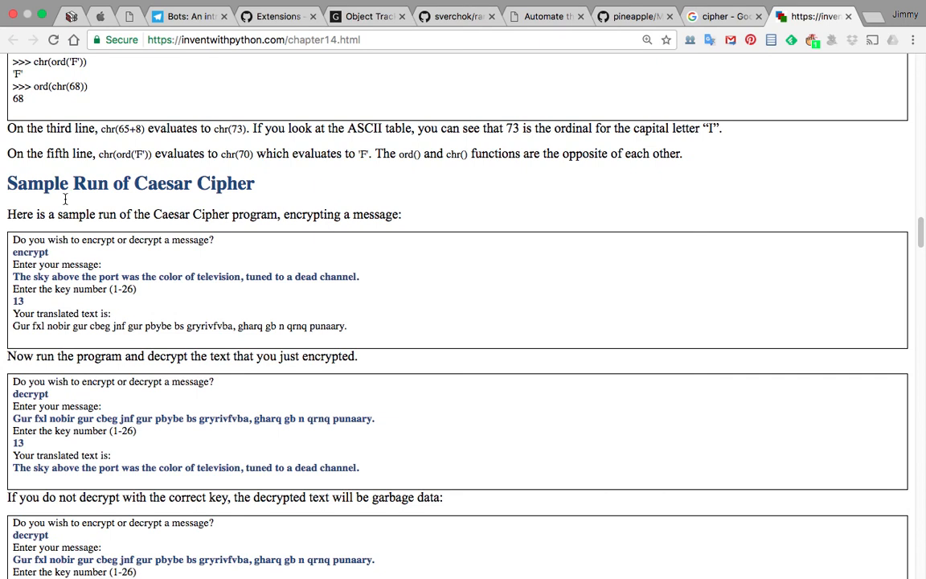
scroll(140, 190, "down", 2)
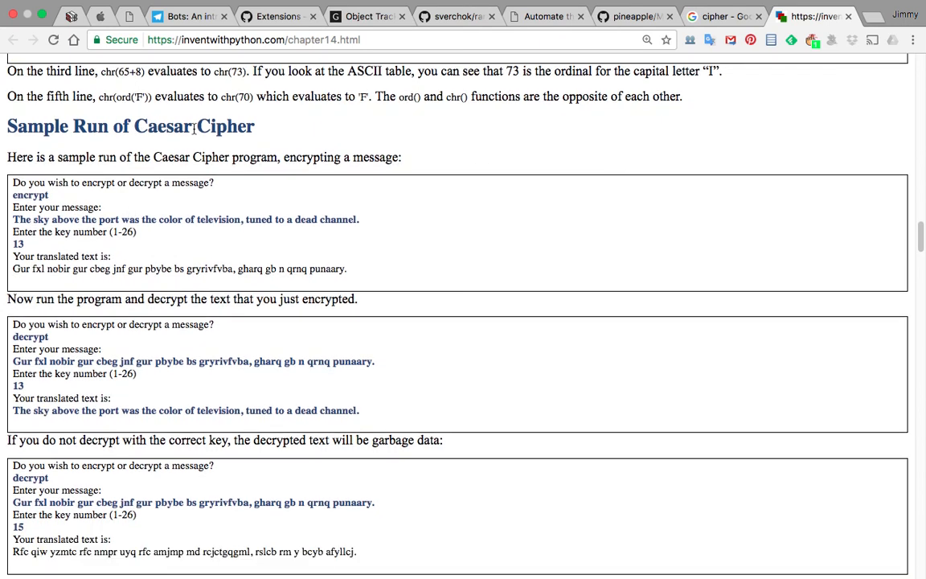
scroll(194, 128, "down", 10)
scroll(91, 309, "down", 6)
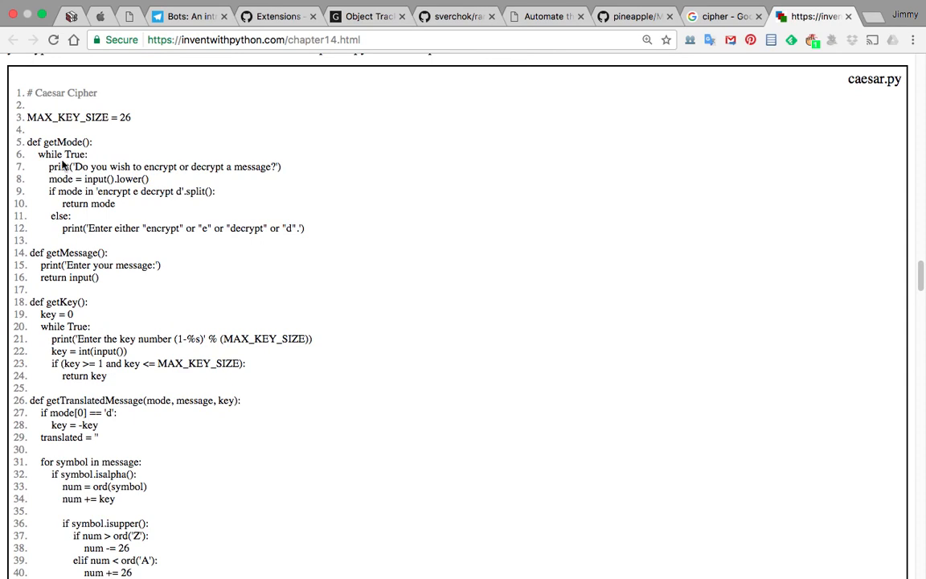
scroll(66, 127, "up", 1)
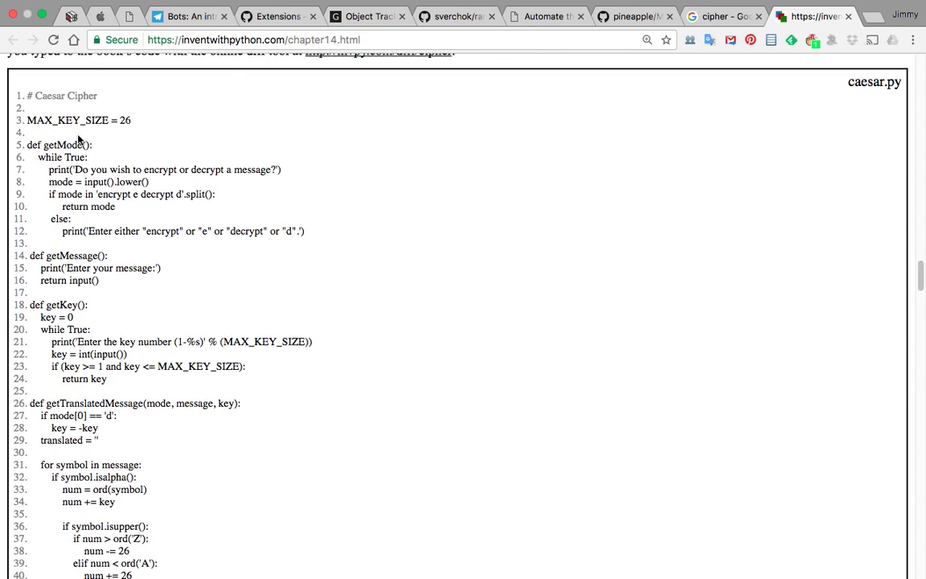
- Examine the caesar.py listing, highlighting the MAX_KEY_SIZE line and the getMode function
left_click_drag(36, 121, 131, 121)
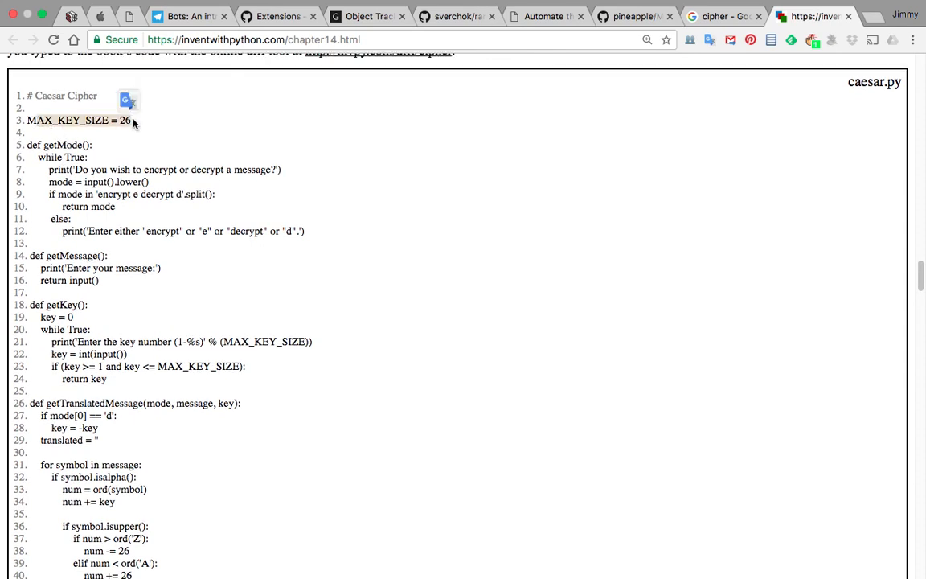
left_click(133, 141)
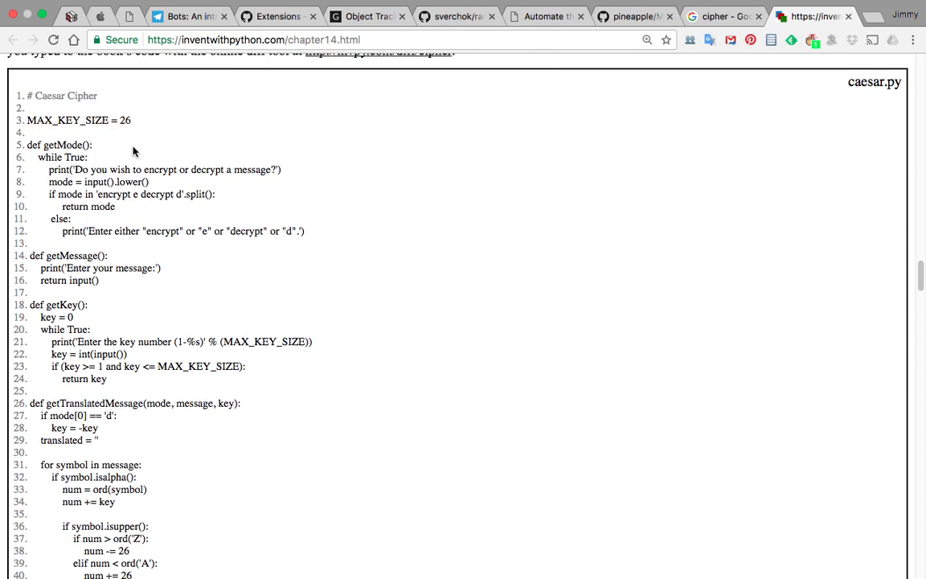
left_click_drag(77, 173, 116, 206)
left_click(81, 142)
left_click_drag(32, 101, 305, 231)
scroll(223, 275, "down", 10)
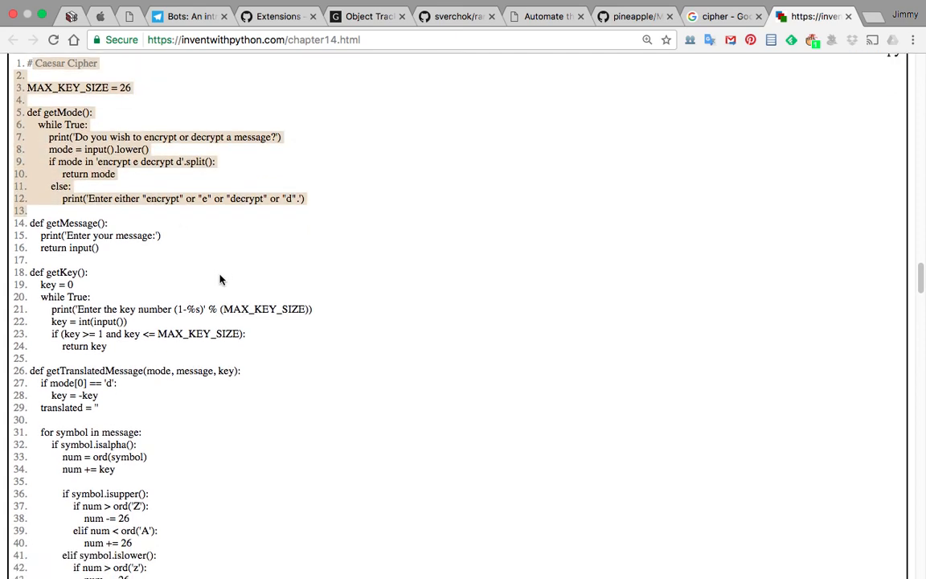
scroll(227, 311, "down", 3)
scroll(230, 313, "up", 1)
scroll(230, 313, "up", 8)
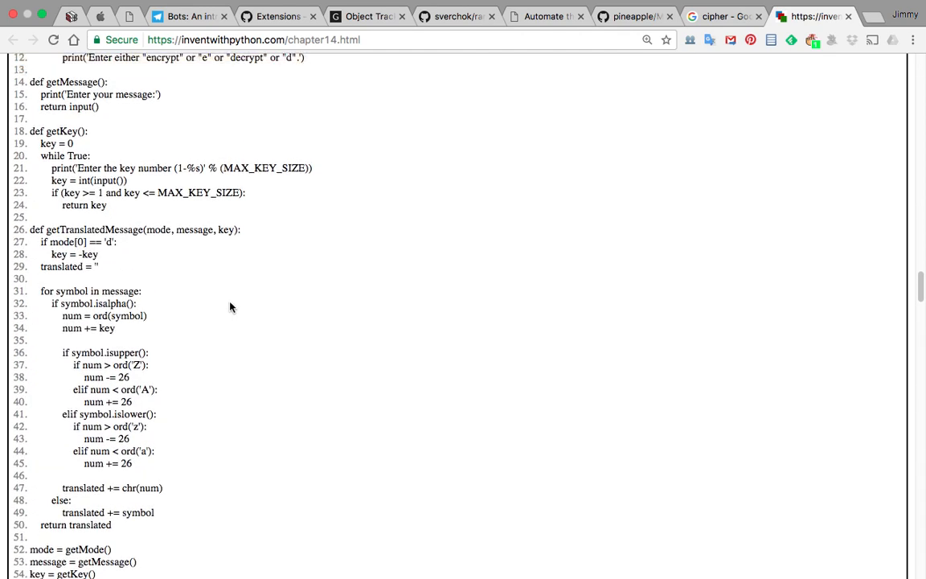
scroll(222, 301, "up", 3)
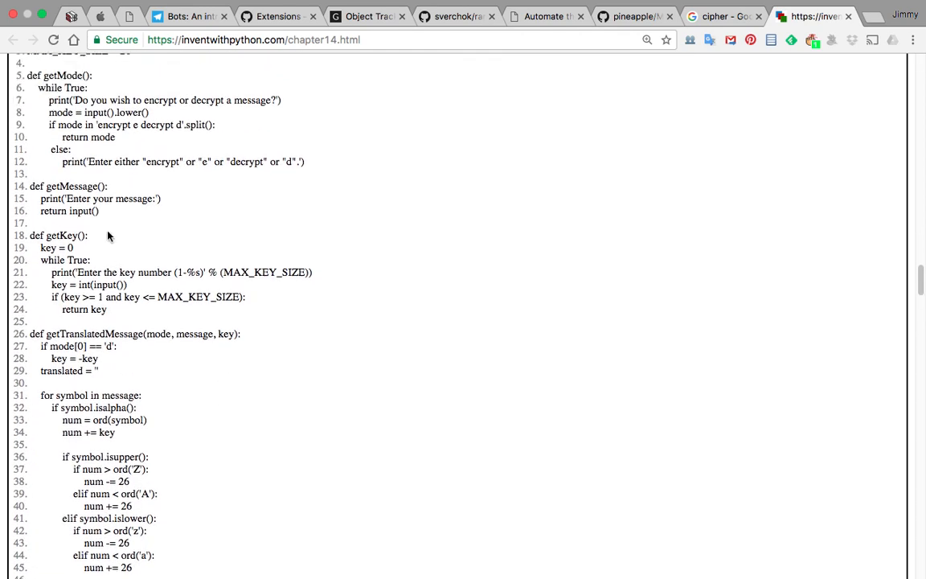
scroll(108, 235, "up", 1)
scroll(116, 241, "down", 3)
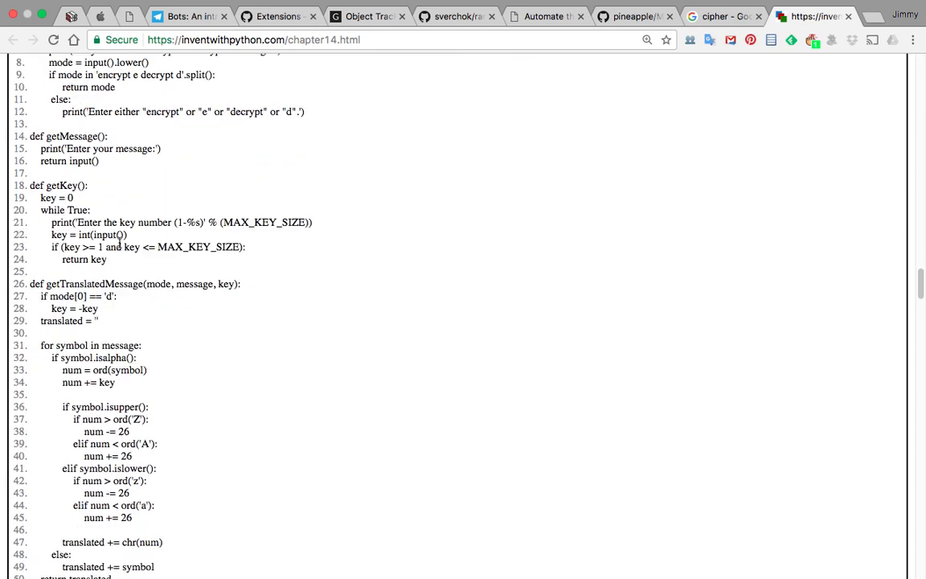
- Examine the getTranslatedMessage function and closing print lines of caesar.py, and go back over the getMode and input functions
scroll(122, 247, "down", 5)
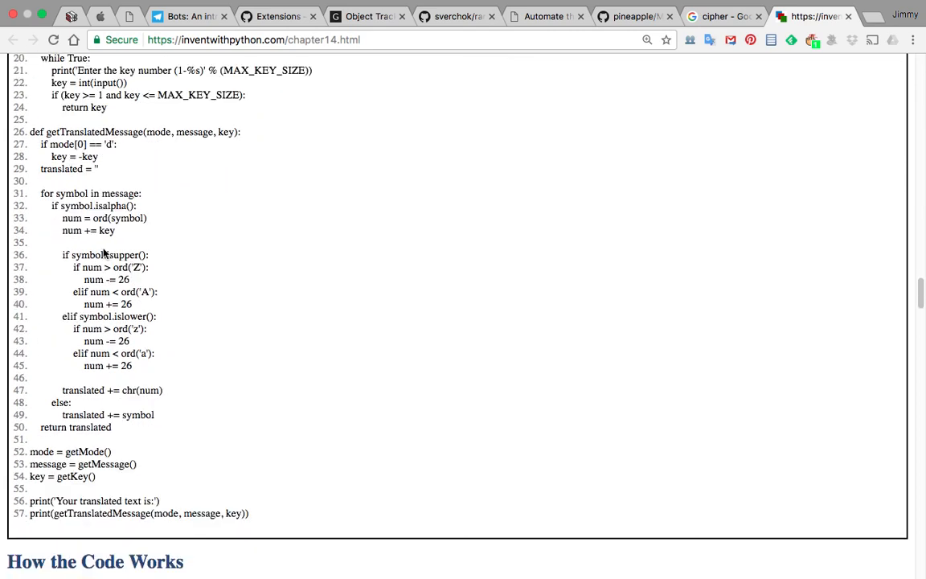
left_click_drag(104, 252, 165, 305)
left_click(164, 360)
left_click(231, 447)
left_click_drag(250, 514, 171, 303)
scroll(172, 302, "up", 5)
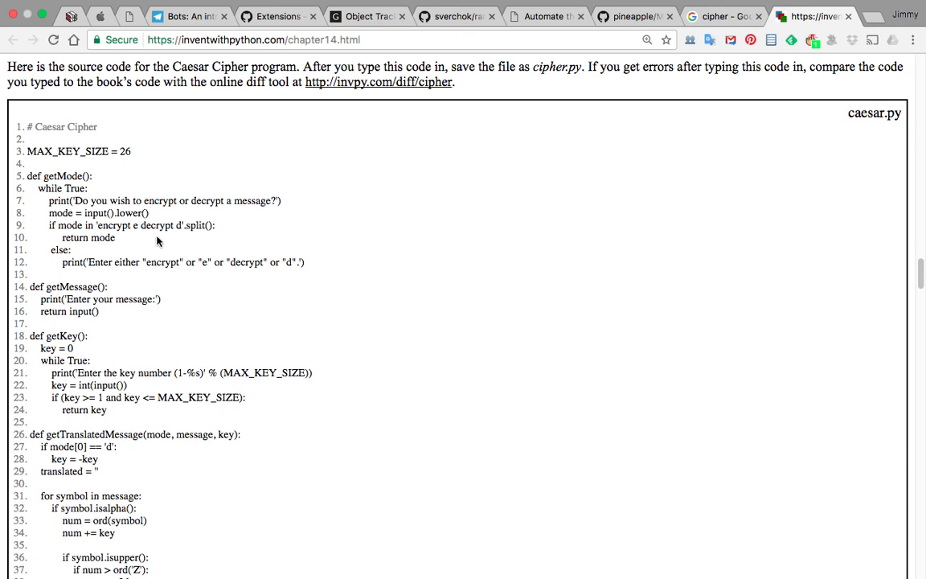
scroll(200, 256, "down", 1)
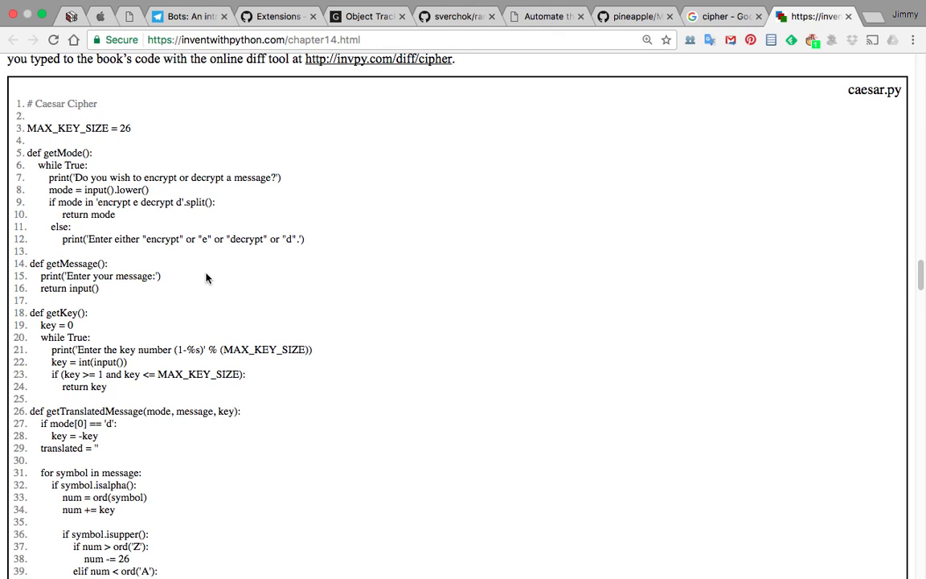
scroll(201, 273, "down", 1)
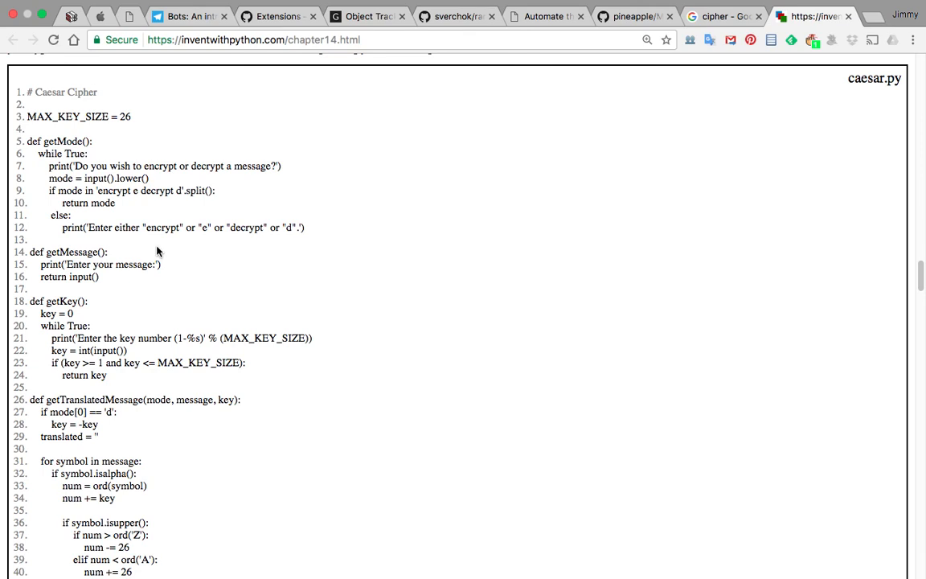
scroll(145, 245, "down", 1)
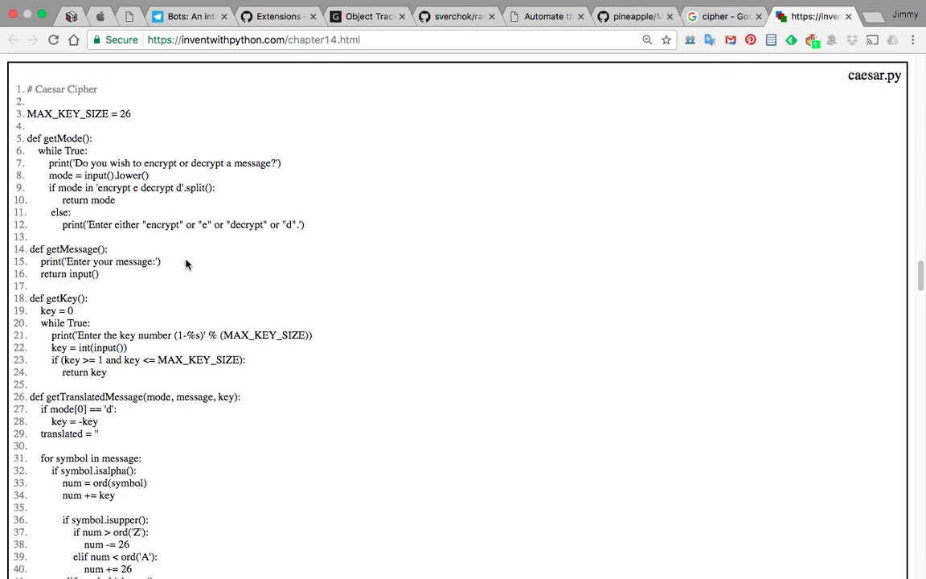
left_click_drag(31, 136, 113, 245)
scroll(144, 261, "down", 3)
scroll(145, 261, "down", 6)
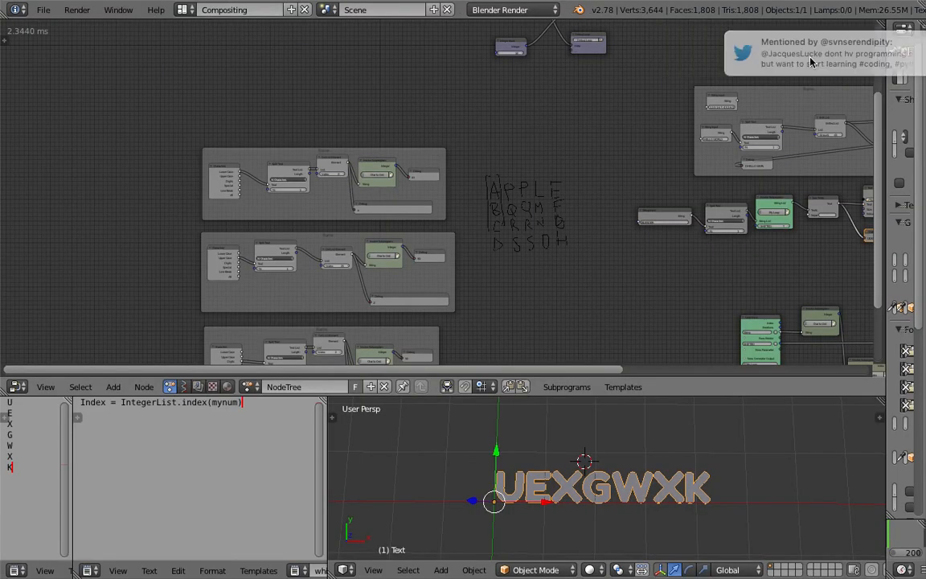
- Switch back to Blender and view the complete cipher node tree
middle_click_drag(576, 160, 289, 124)
scroll(545, 141, "down", 2)
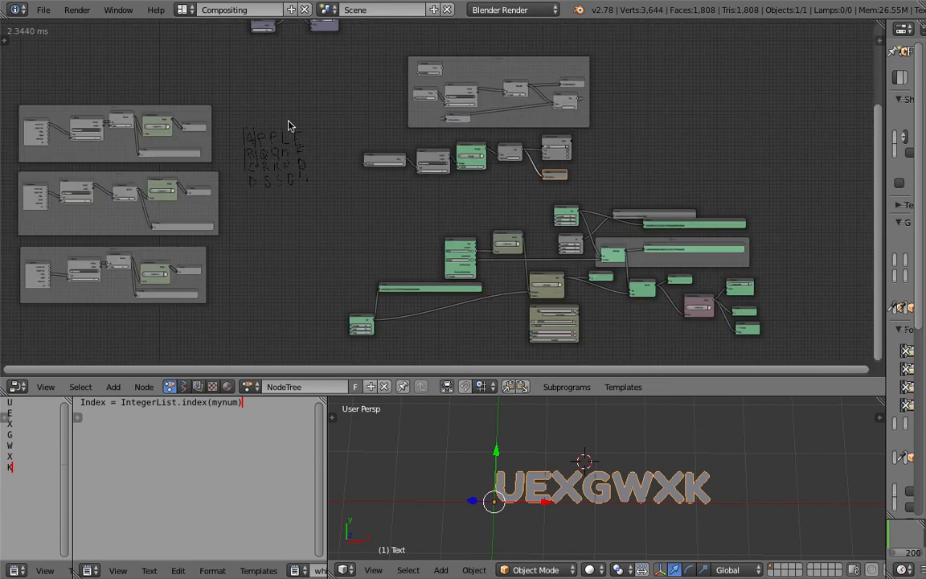
- Compare the cipher node tree with the getTranslatedMessage function of caesar.py in the browser
middle_click_drag(518, 193, 474, 191)
scroll(474, 191, "up", 1)
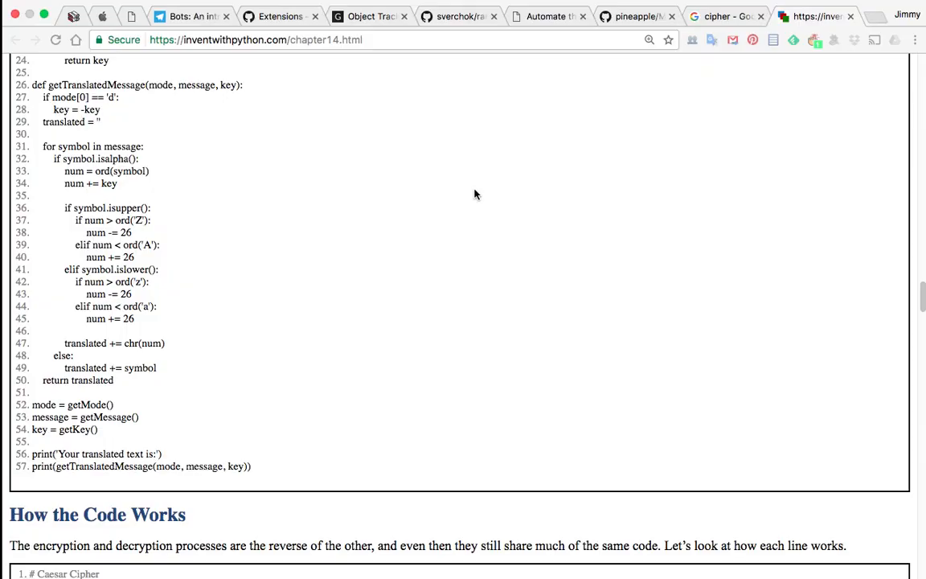
scroll(161, 289, "up", 3)
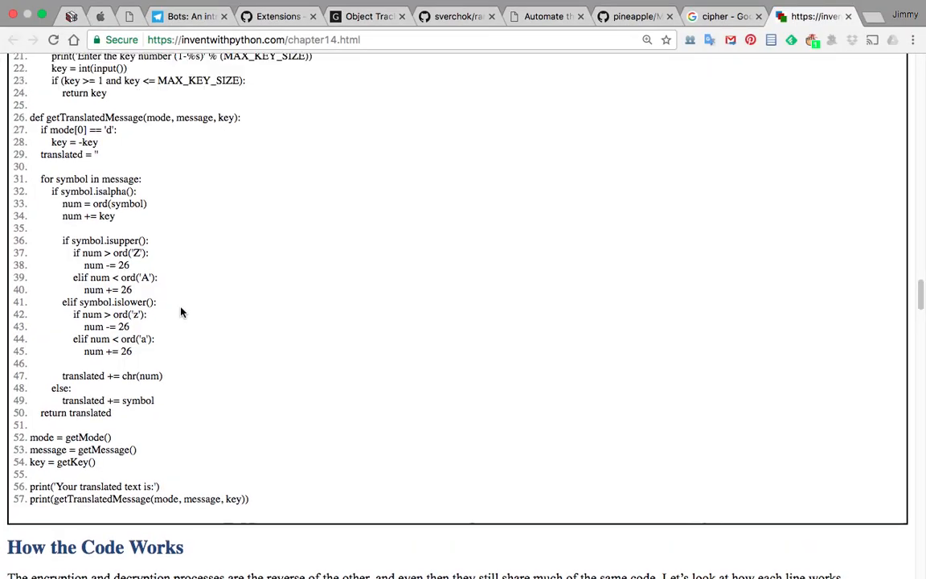
left_click_drag(280, 498, 162, 262)
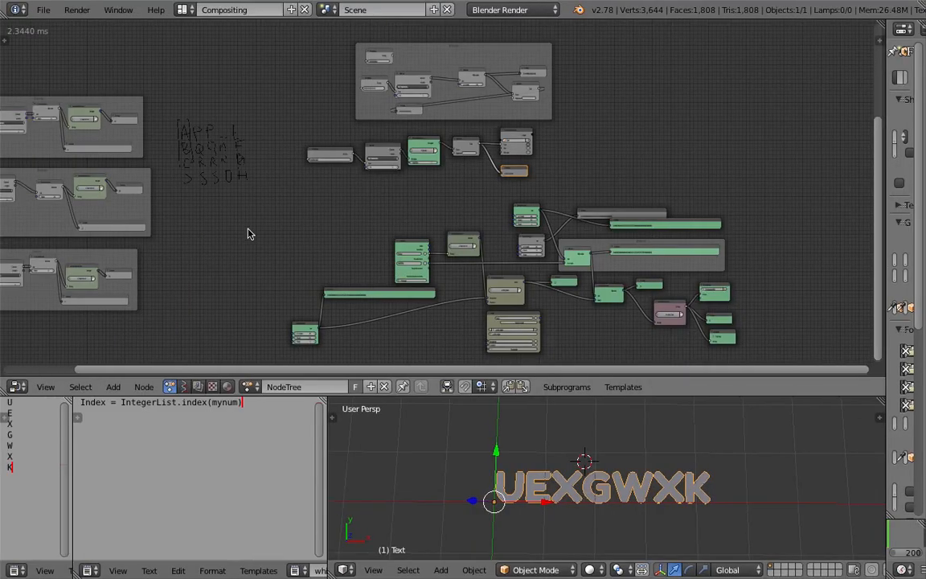
- Examine the letter-shift loop nodes in Blender up close, checking them against the caesar.py listing in the browser
middle_click_drag(253, 231, 332, 216)
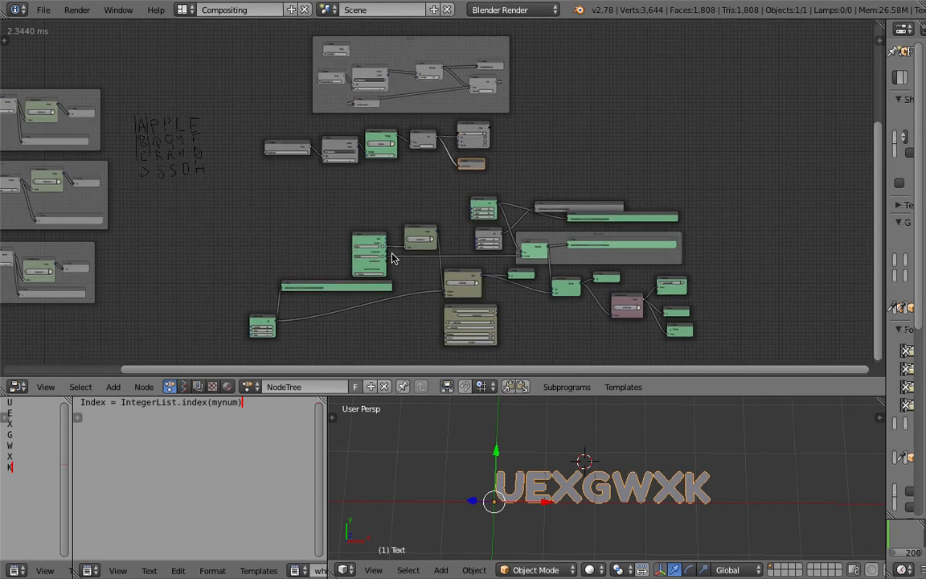
scroll(404, 225, "up", 4)
middle_click_drag(412, 219, 403, 184)
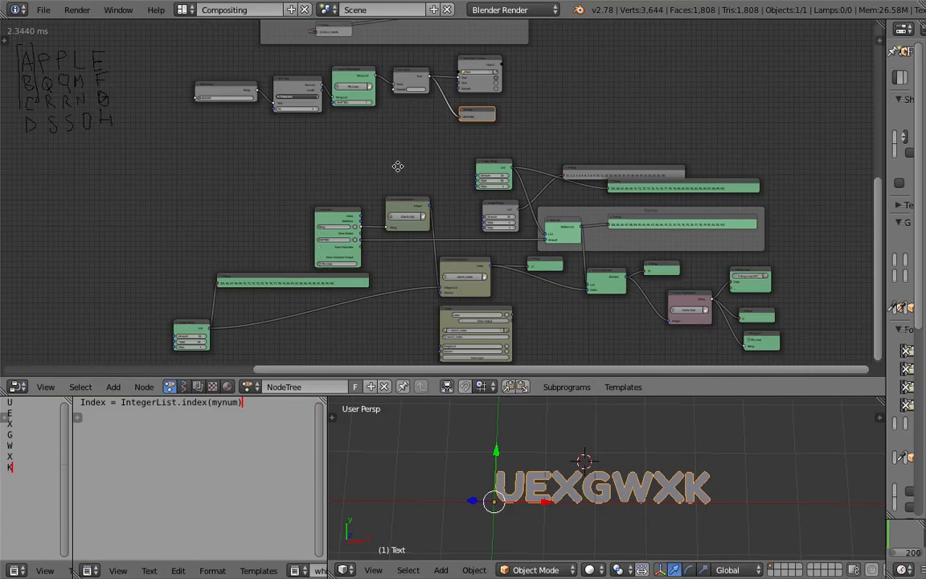
middle_click_drag(397, 166, 388, 141)
scroll(384, 153, "up", 1)
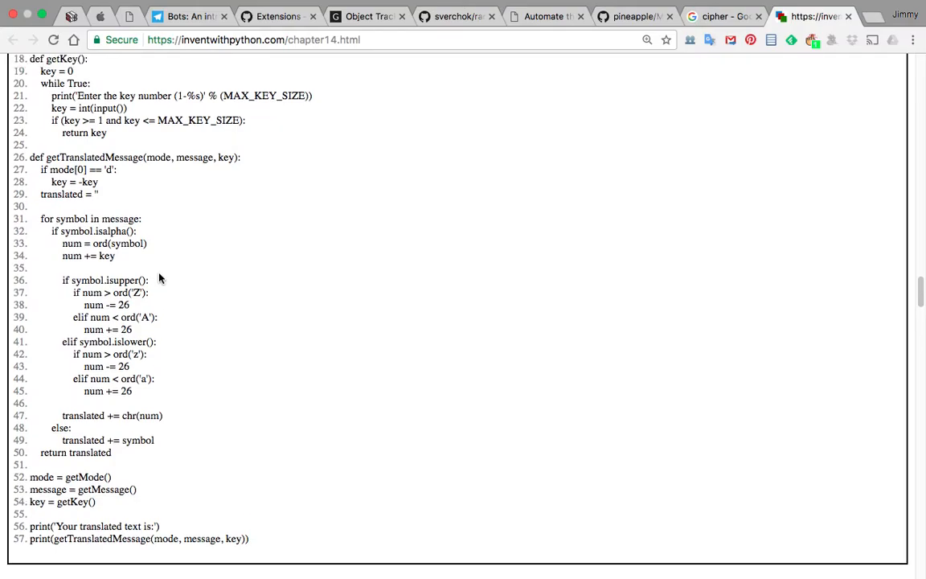
scroll(148, 241, "up", 4)
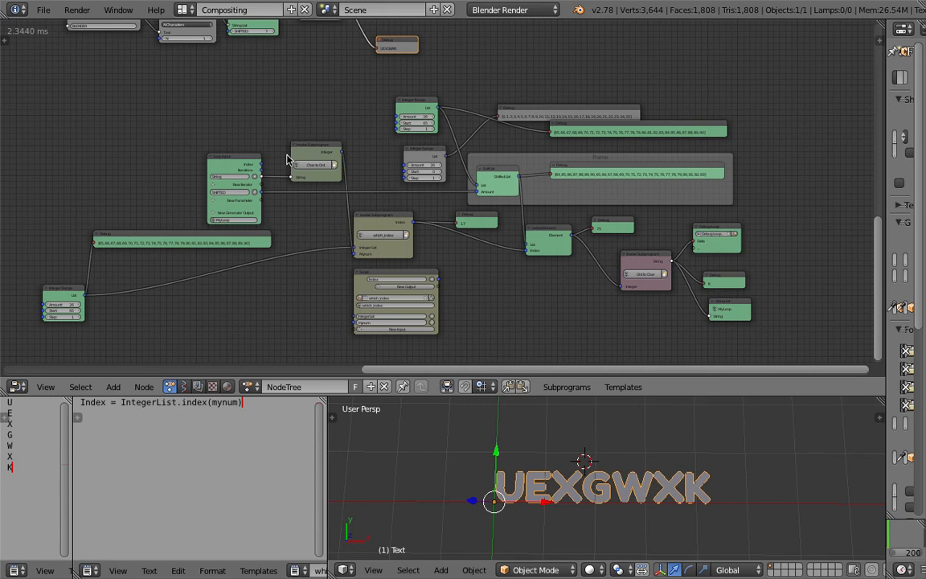
middle_click_drag(370, 208, 404, 208)
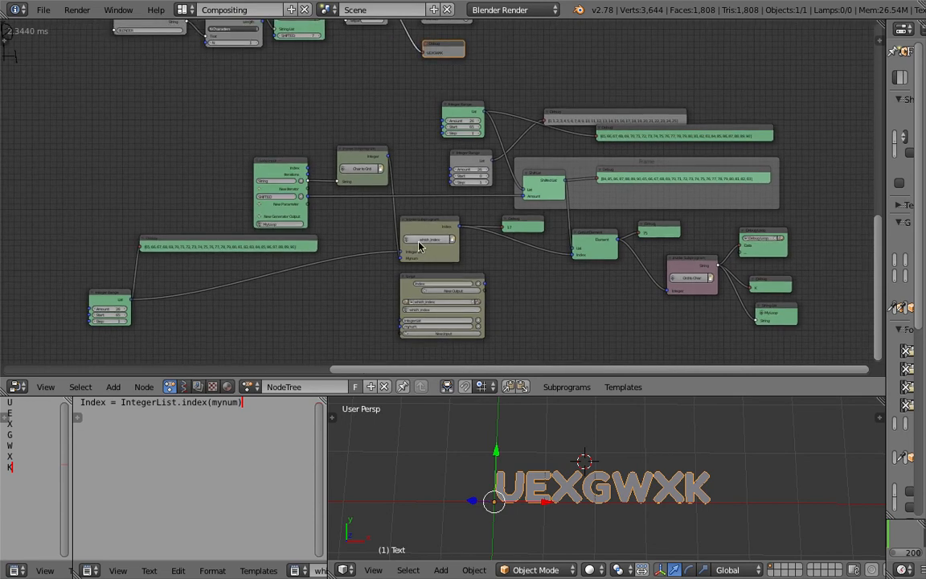
- Look at the getKey and getTranslatedMessage functions in the browser and return to the loop nodes in Blender
key("ctrl+Right")
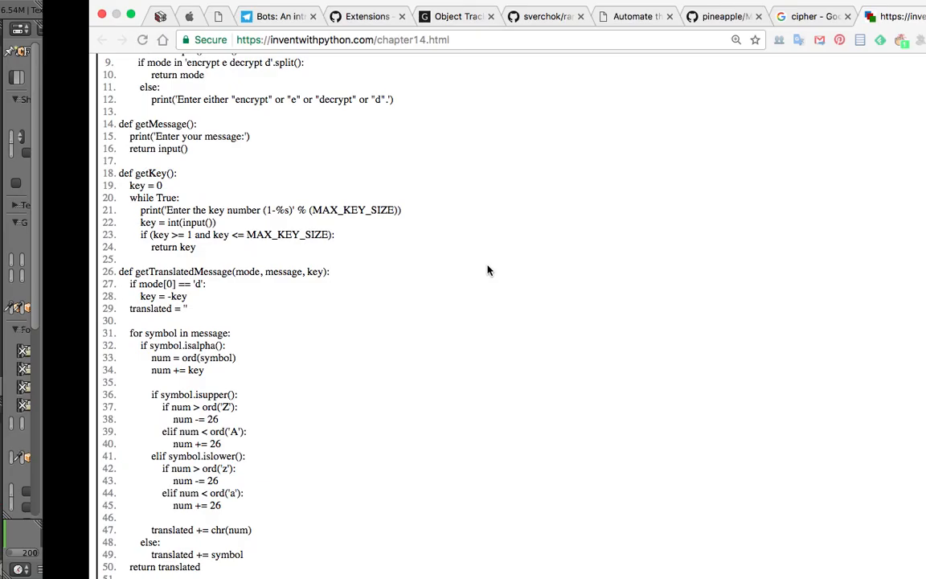
left_click_drag(387, 253, 405, 289)
left_click(405, 288)
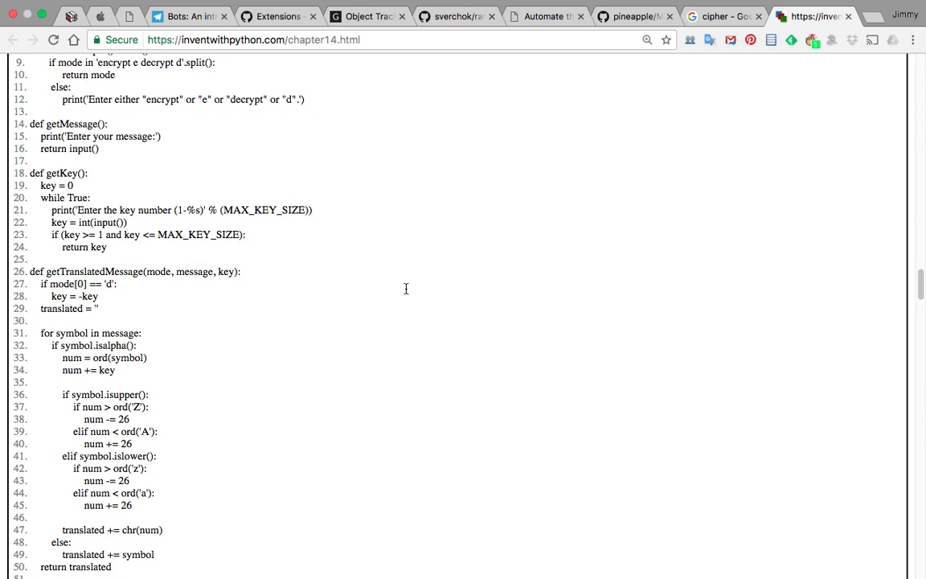
key("ctrl+Left")
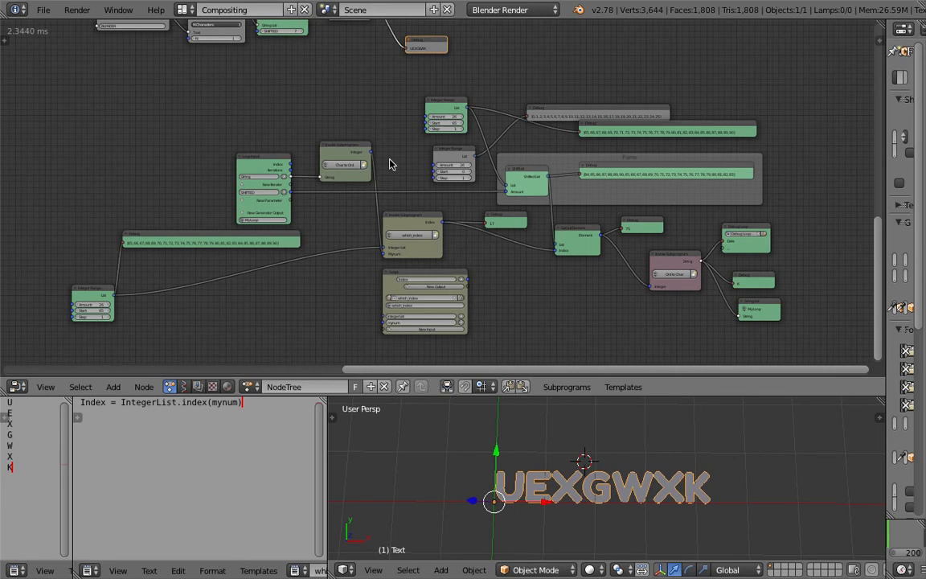
- Switch to the browser, look over the How the Code Works section down to the getMode explanation, and go back to the full listing
key("ctrl+Right")
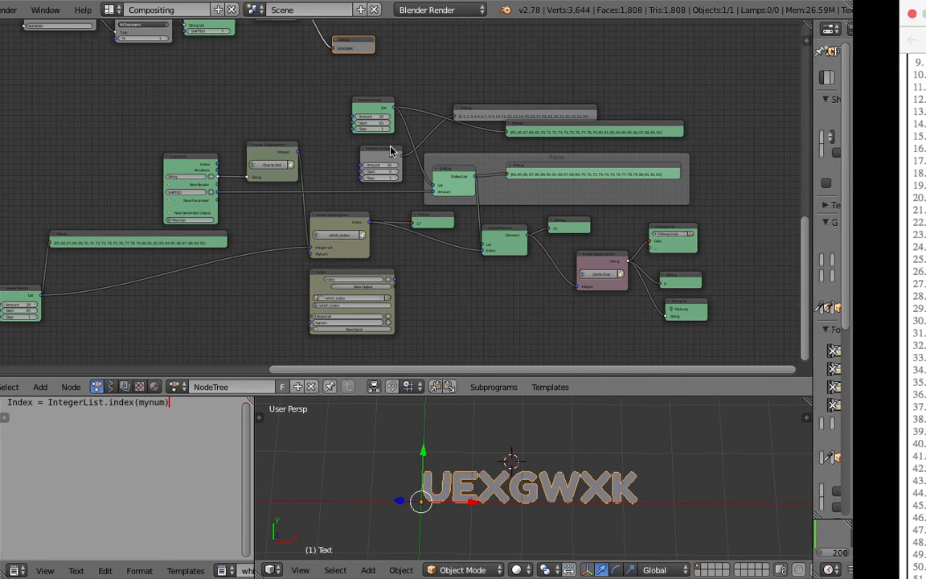
scroll(377, 225, "down", 3)
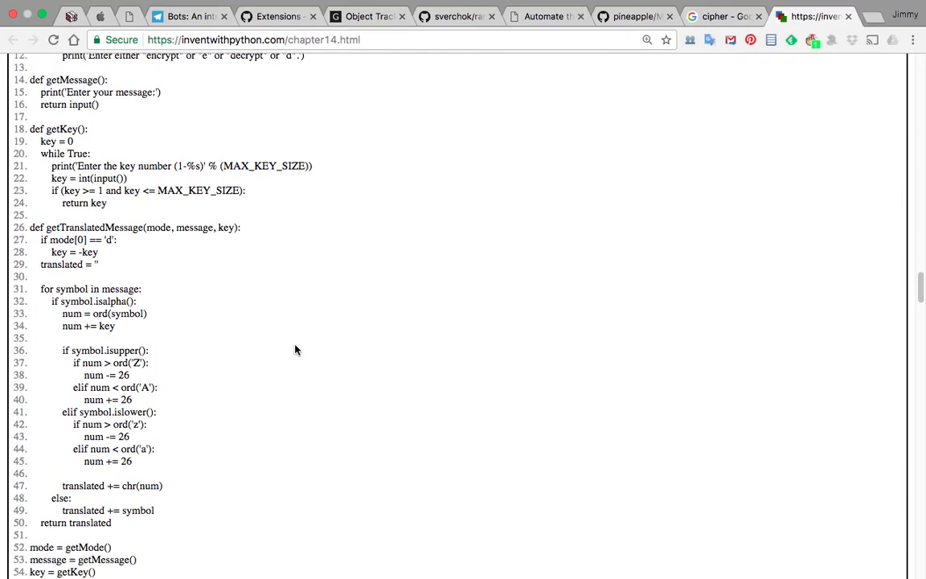
scroll(304, 370, "down", 5)
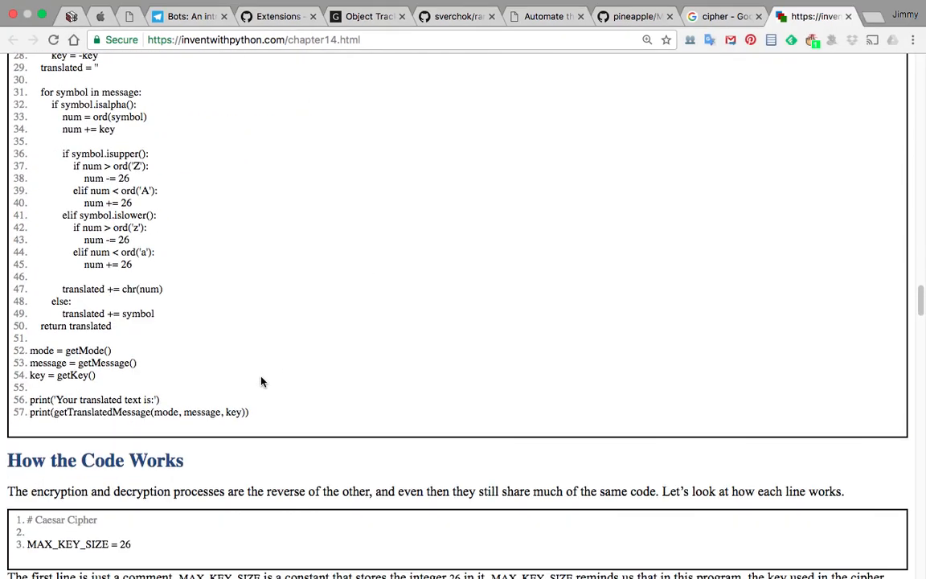
scroll(249, 391, "down", 10)
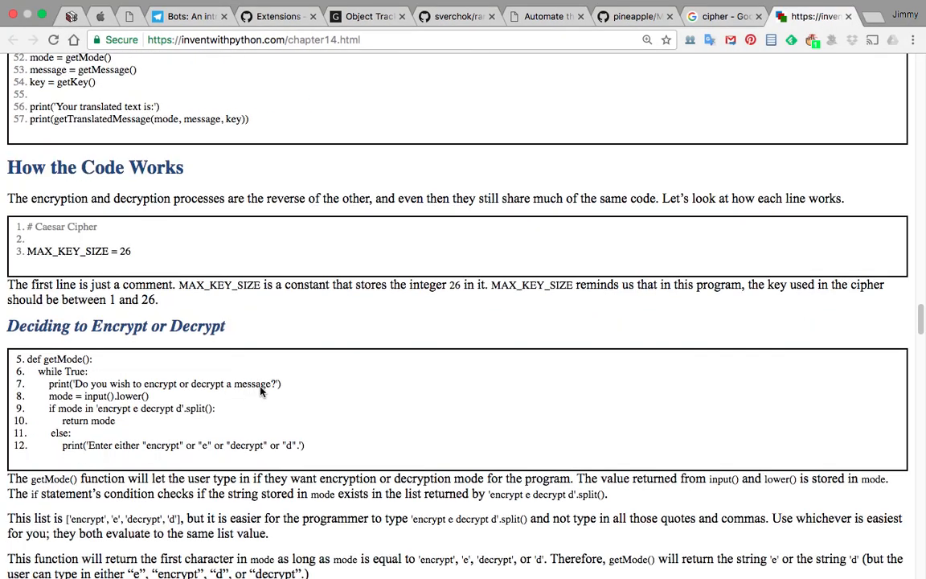
scroll(370, 385, "up", 1)
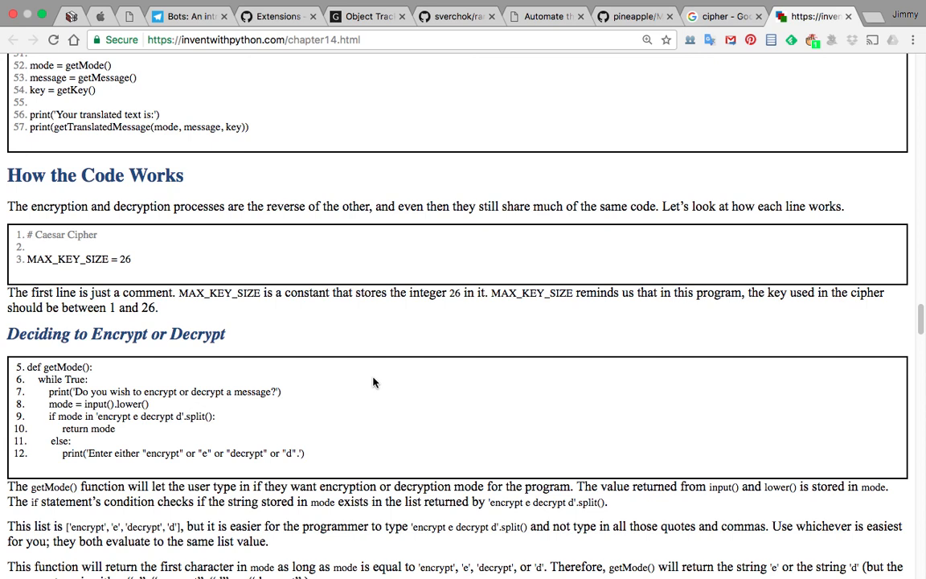
scroll(373, 382, "up", 10)
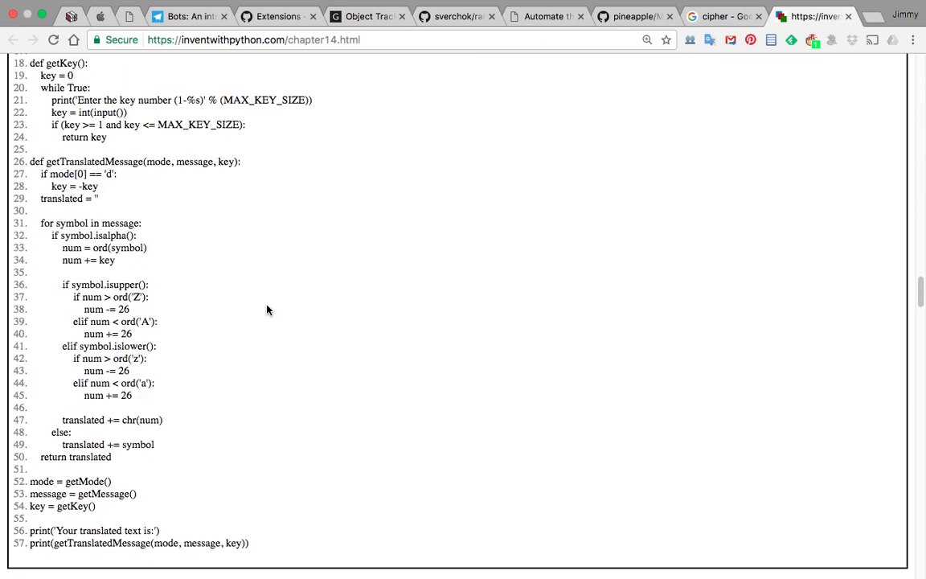
scroll(245, 283, "up", 5)
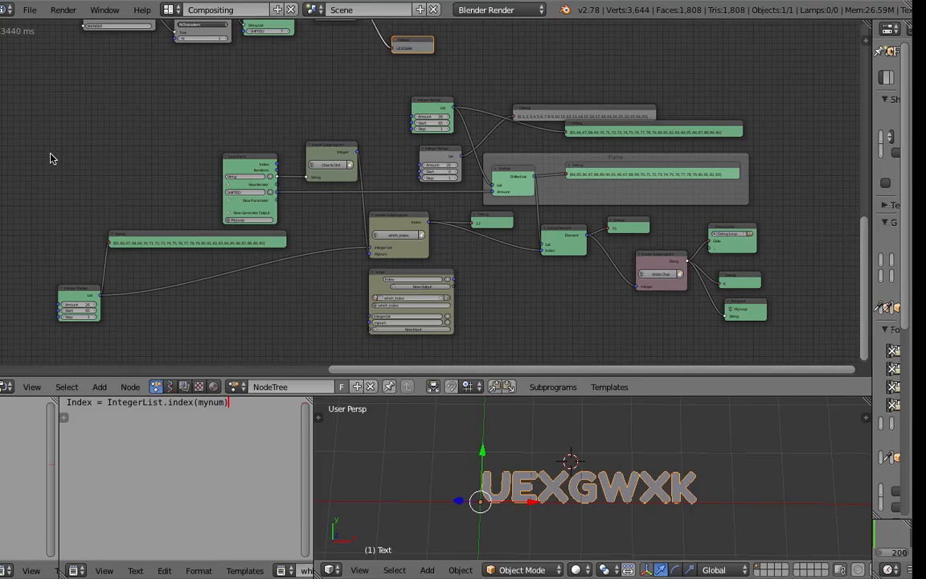
- Check the loop nodes in Blender again and highlight the getMode and getMessage functions of caesar.py in the browser
scroll(269, 158, "right", 1)
scroll(322, 138, "down", 2)
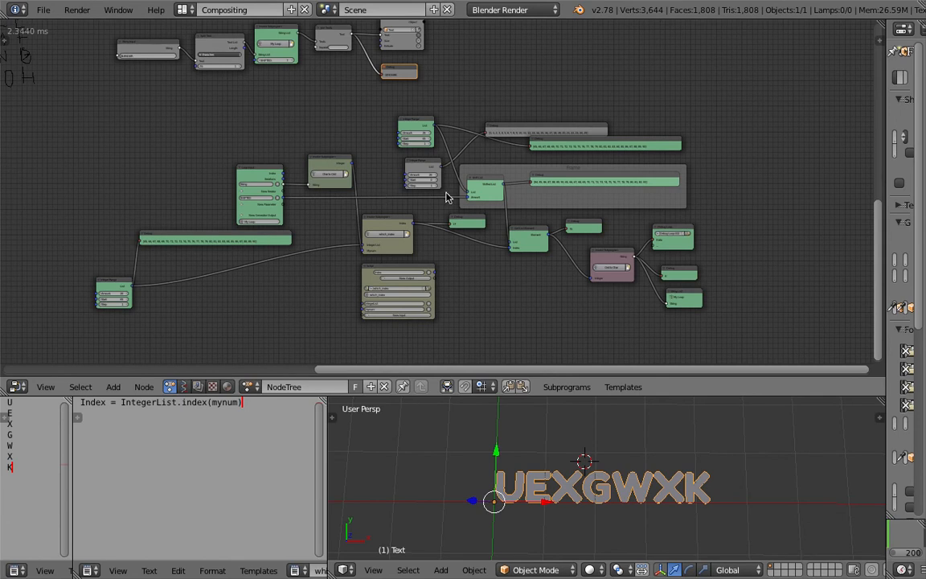
key("ctrl+Right")
left_click(310, 252)
left_click_drag(241, 196, 217, 306)
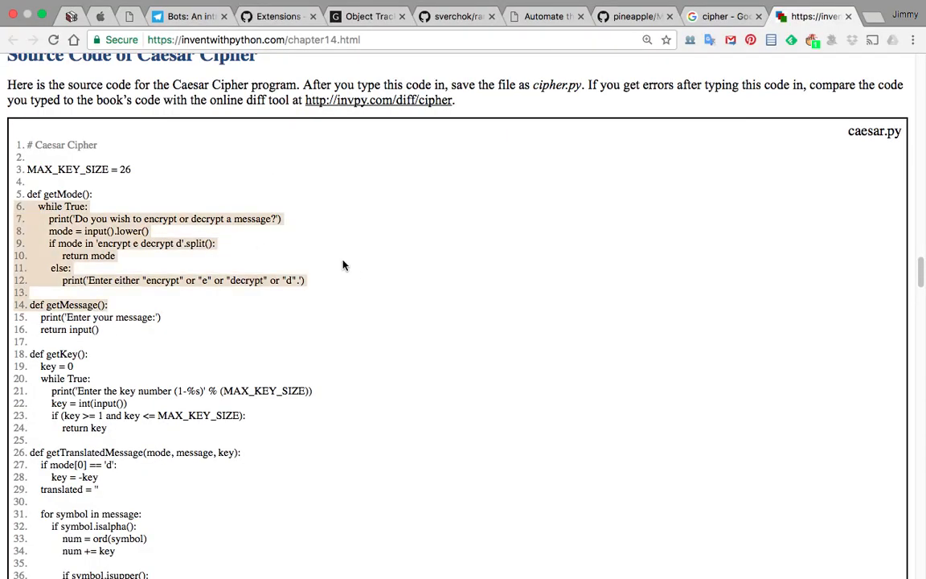
left_click(271, 244)
left_click_drag(110, 338, 25, 193)
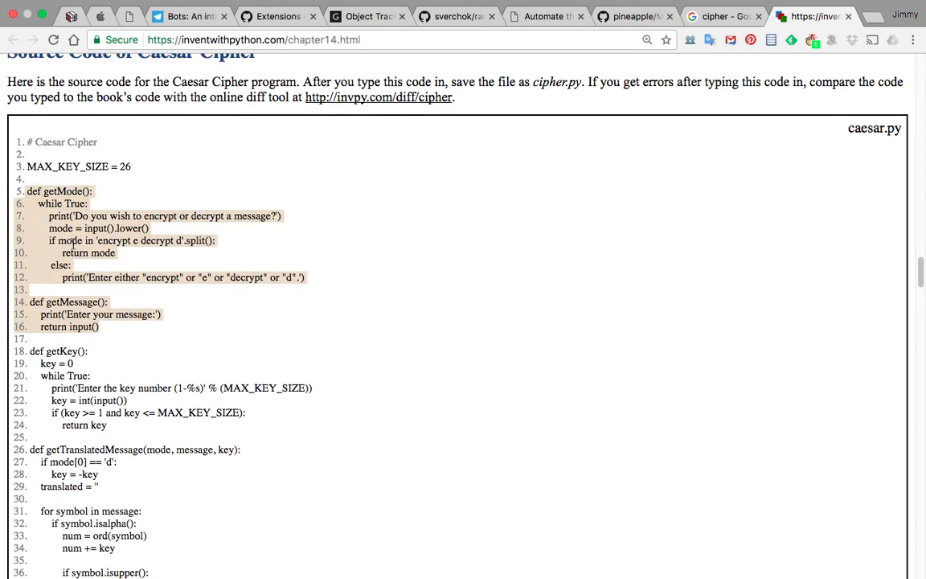
left_click(130, 319)
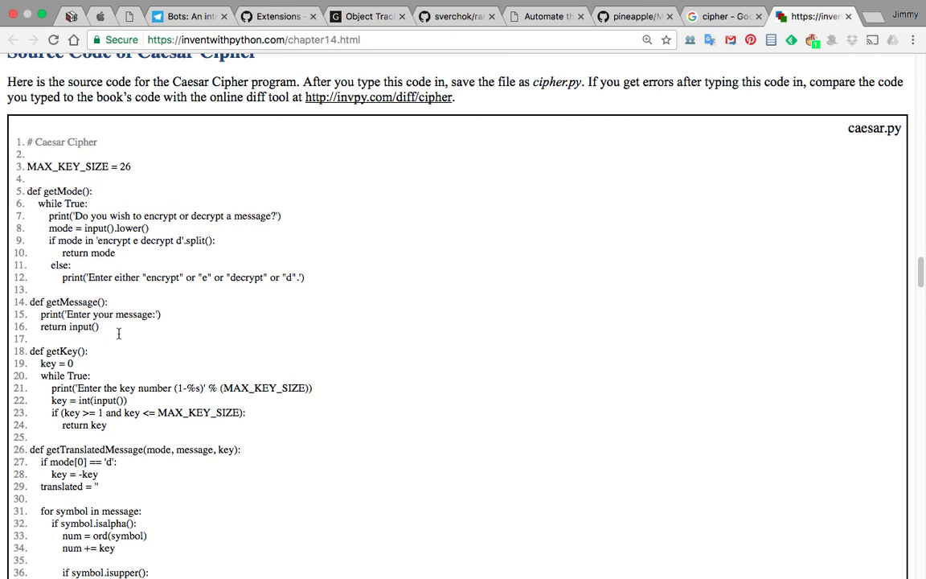
left_click_drag(119, 332, 39, 239)
left_click_drag(27, 193, 123, 346)
scroll(123, 346, "down", 1)
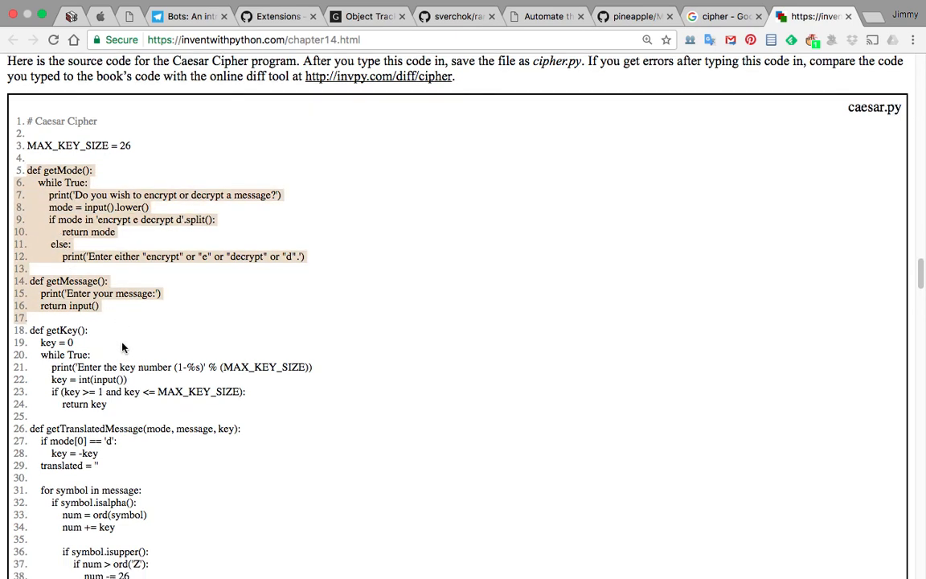
- Highlight the getMessage function and the words "encrypt" and "decrypt" in the getMode prompt line
left_click(97, 305)
left_click_drag(99, 305, 30, 279)
scroll(40, 257, "down", 1)
scroll(53, 244, "down", 1)
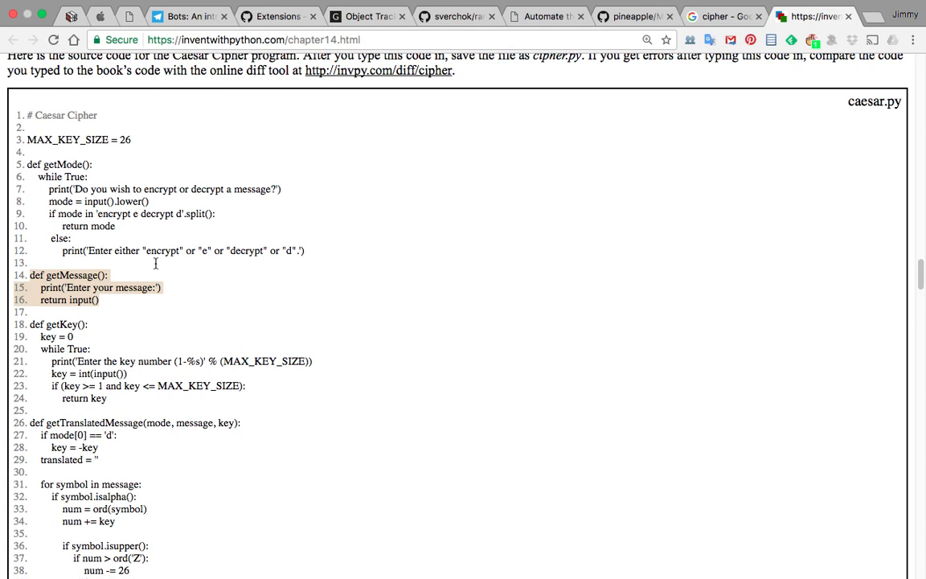
scroll(175, 249, "down", 1)
scroll(165, 257, "down", 3)
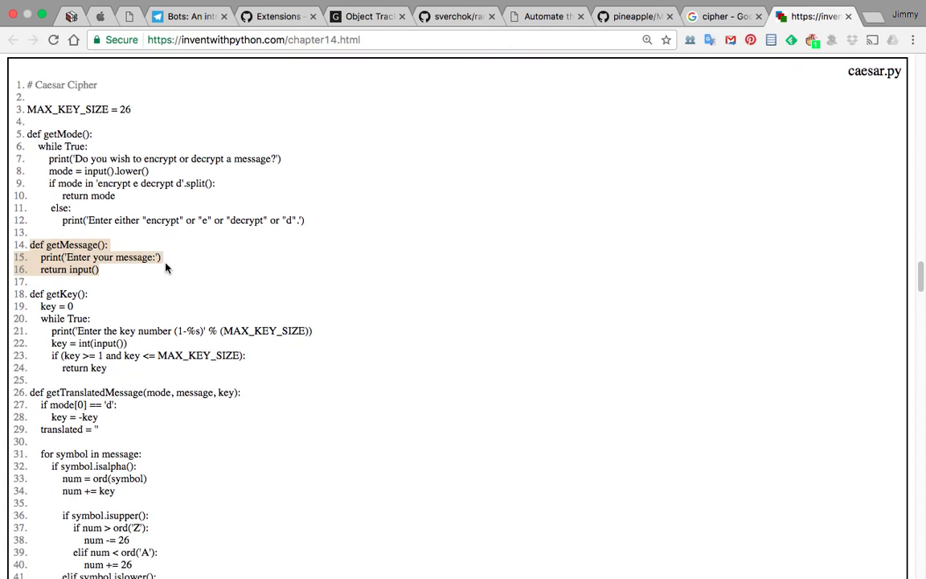
double_click(175, 219)
double_click(245, 219)
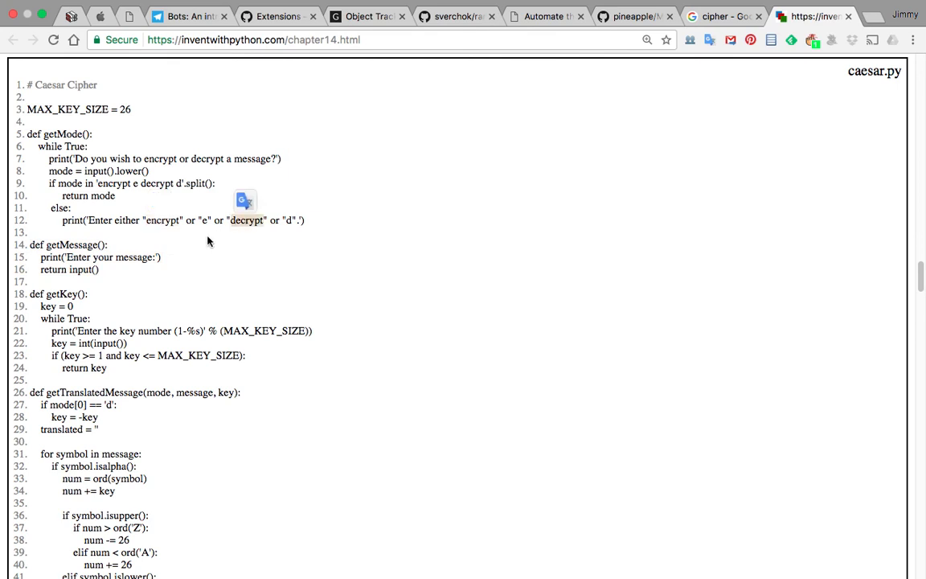
scroll(160, 237, "down", 1)
left_click_drag(100, 249, 47, 224)
- Examine the getKey function and highlight the whole getTranslatedMessage function through its return line
scroll(65, 225, "down", 5)
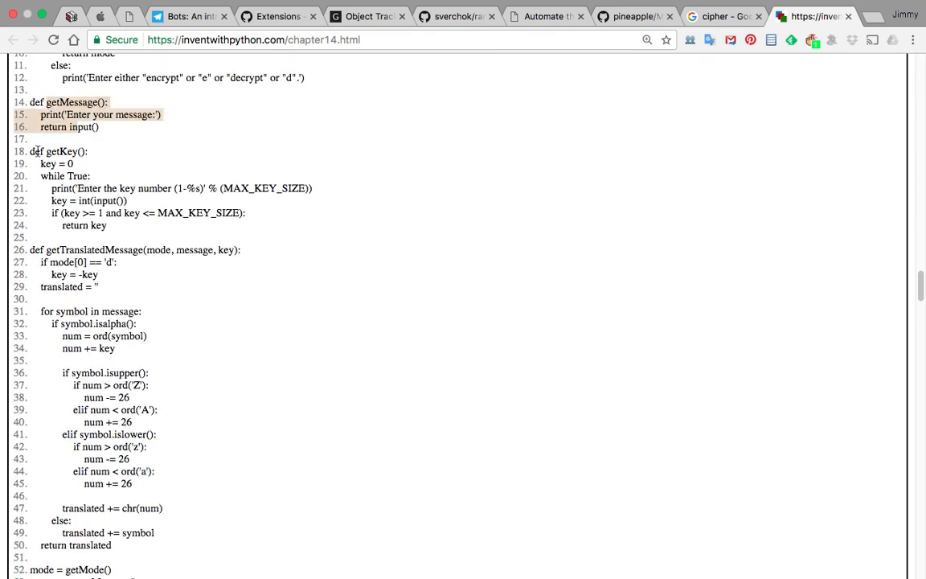
left_click_drag(36, 151, 114, 212)
left_click(114, 212)
scroll(70, 225, "down", 1)
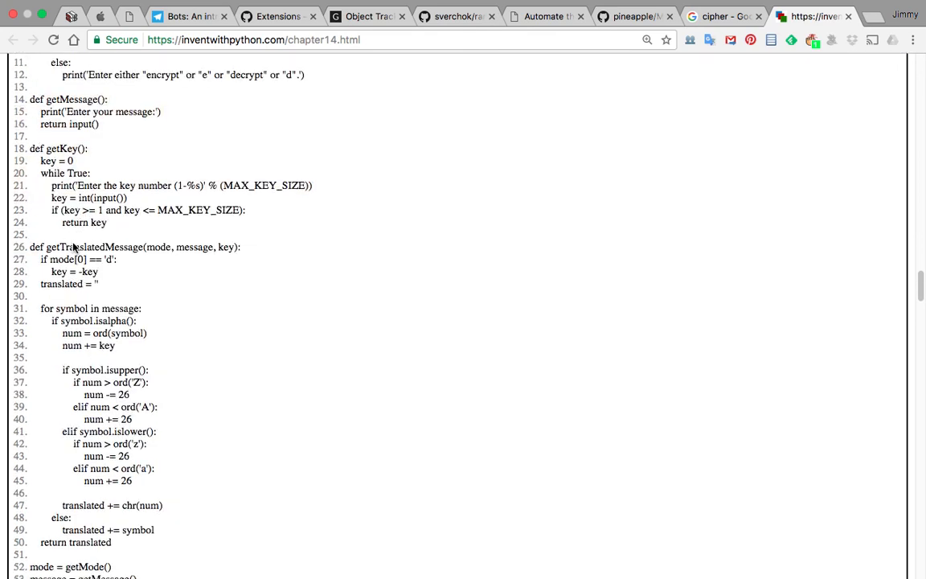
left_click_drag(30, 247, 29, 295)
scroll(147, 344, "down", 6)
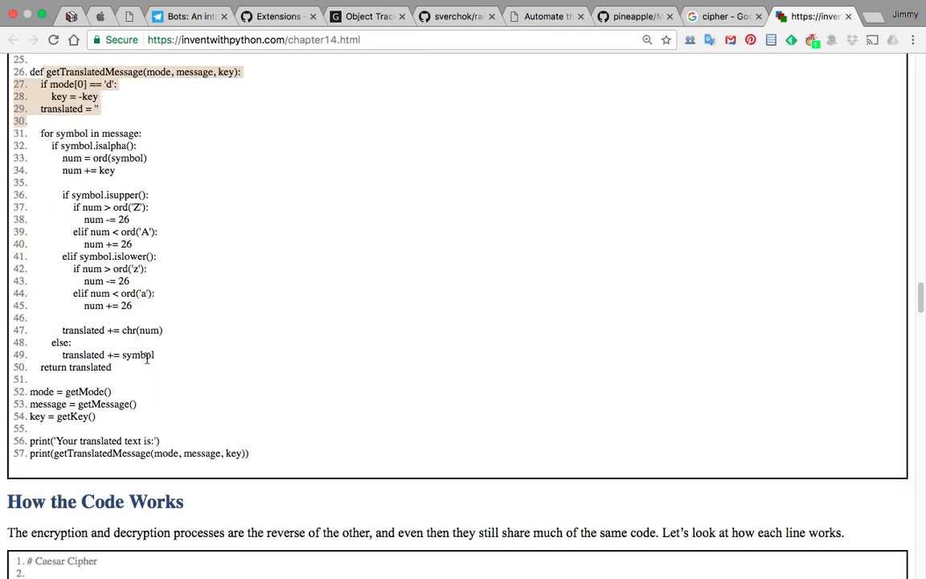
left_click_drag(120, 402, 37, 102)
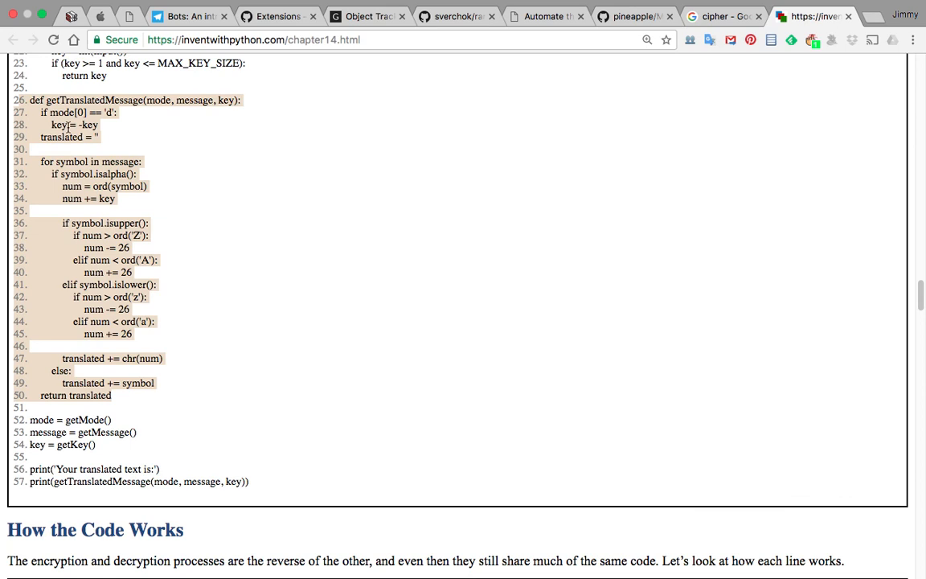
left_click(98, 224)
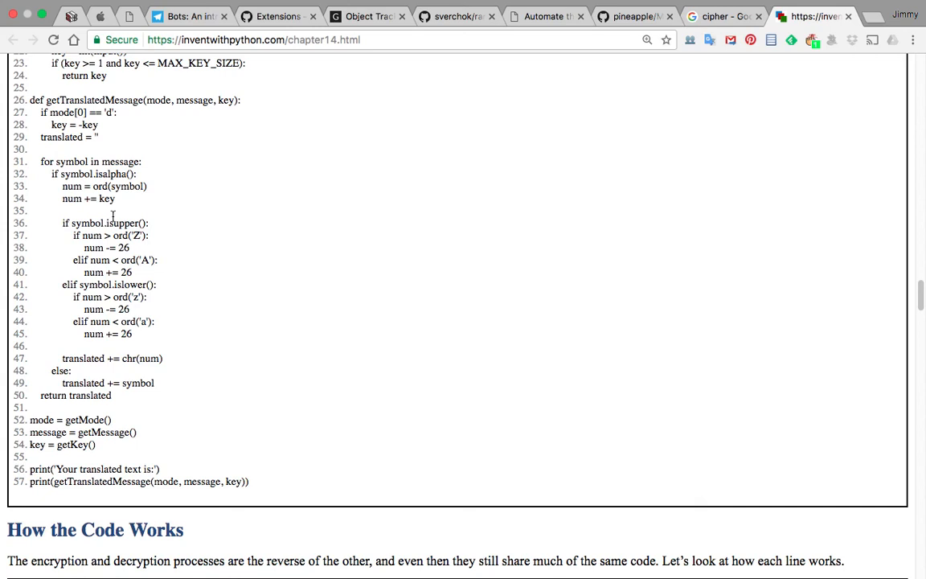
- Examine the isalpha, isupper and islower checks in getTranslatedMessage, highlighting parts of them, and continue to the return line
left_click_drag(63, 222, 106, 222)
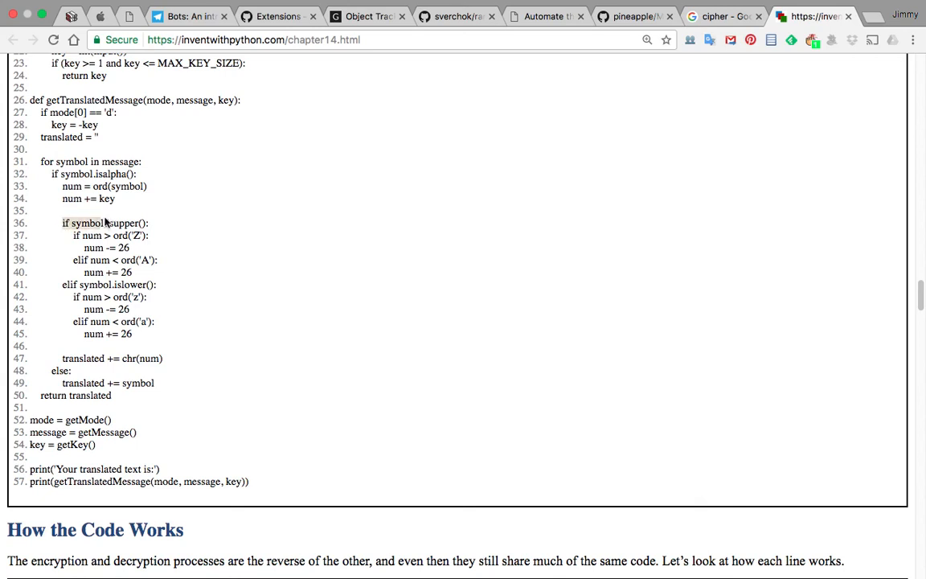
left_click(87, 170)
left_click_drag(64, 172, 152, 186)
left_click_drag(96, 222, 192, 226)
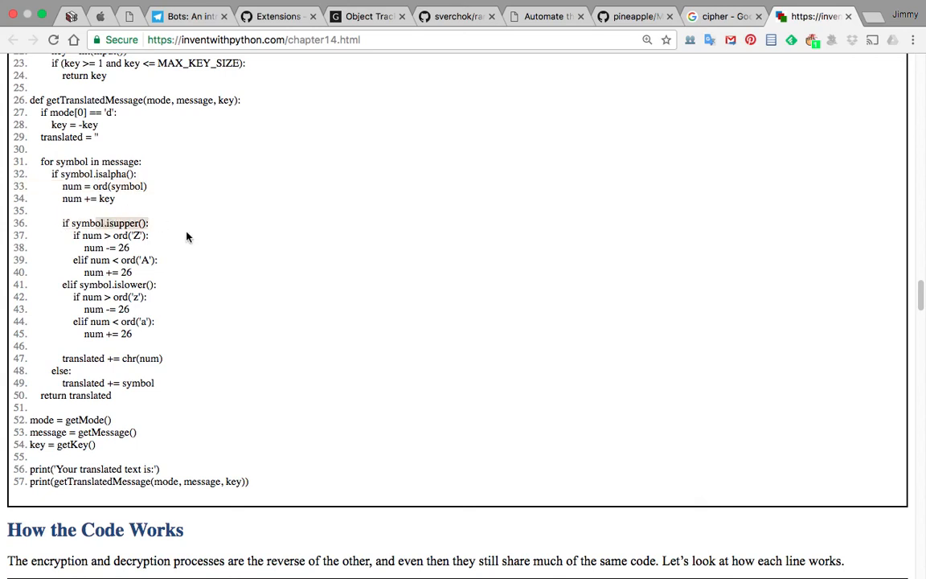
left_click_drag(110, 292, 170, 288)
left_click_drag(113, 322, 127, 324)
left_click(190, 340)
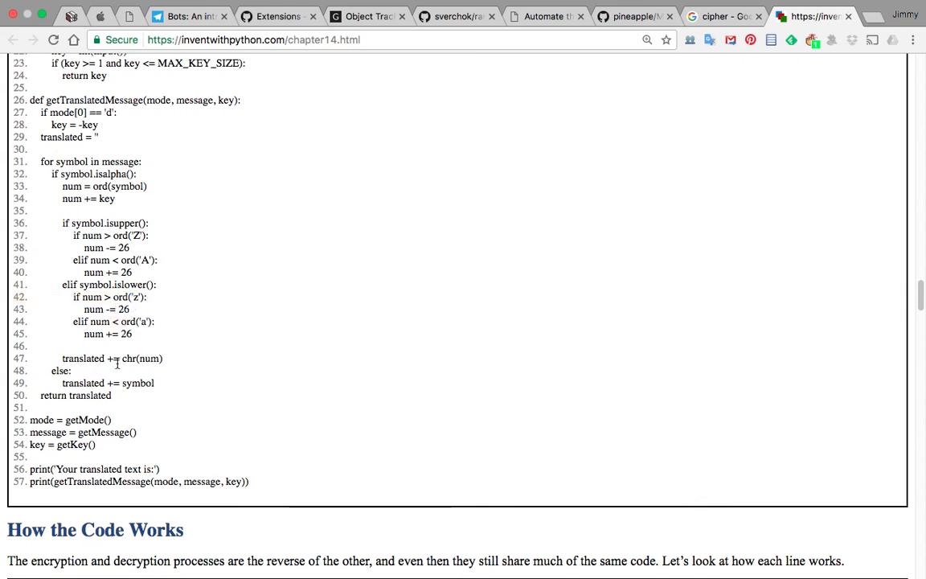
scroll(126, 363, "down", 1)
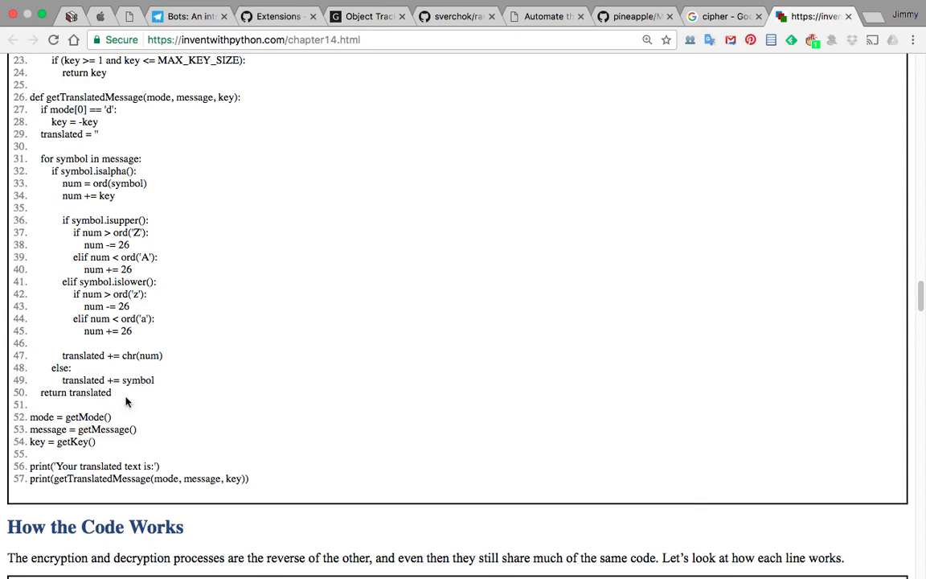
- Read through the chapter's line-by-line code explanation to the Brute Force section, then return to the Caesar Cipher introduction
scroll(91, 404, "down", 1)
scroll(281, 370, "down", 5)
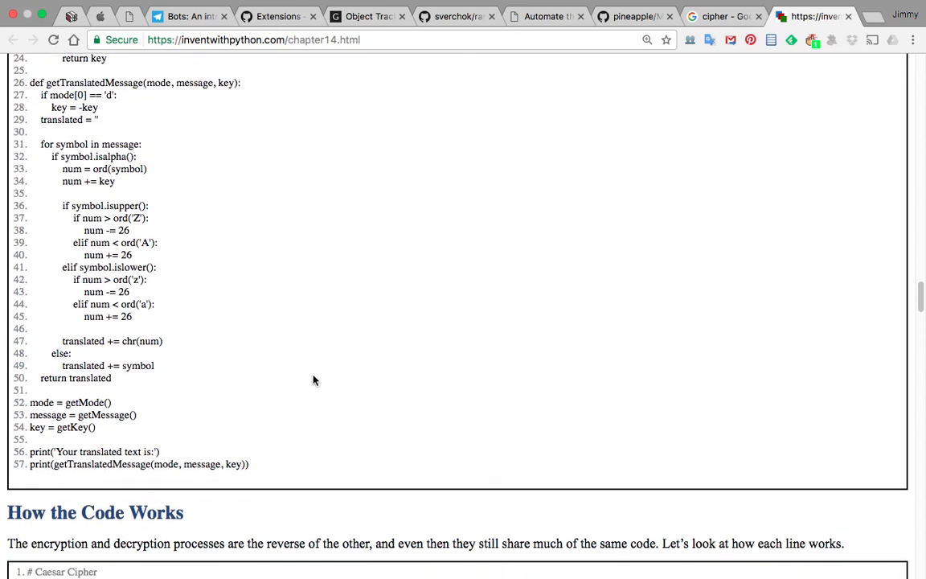
scroll(339, 377, "down", 15)
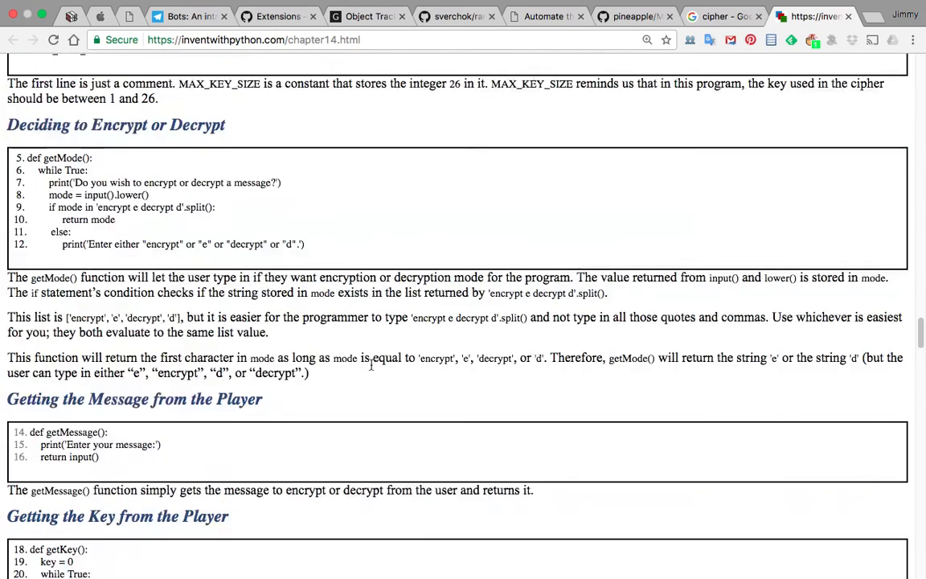
scroll(394, 354, "down", 15)
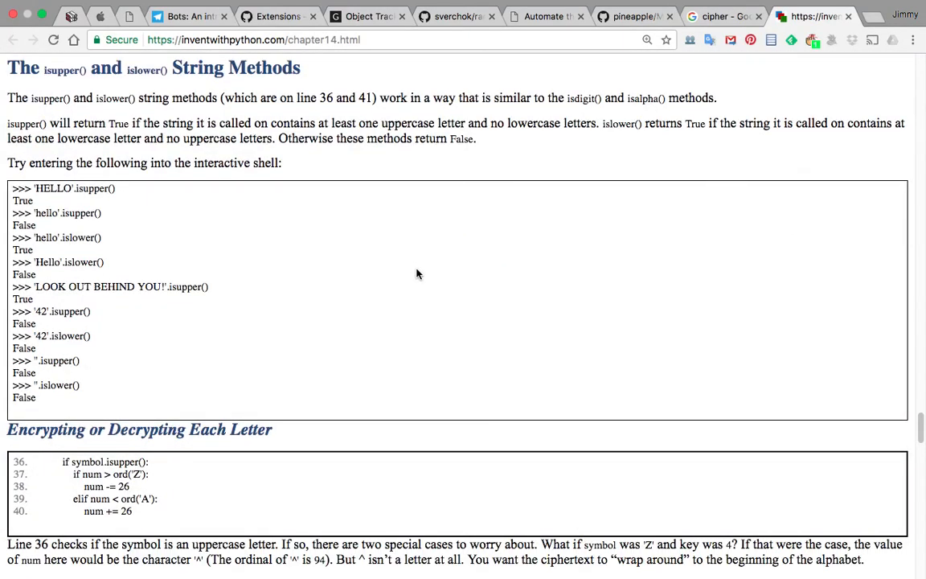
scroll(392, 242, "down", 15)
scroll(384, 286, "down", 10)
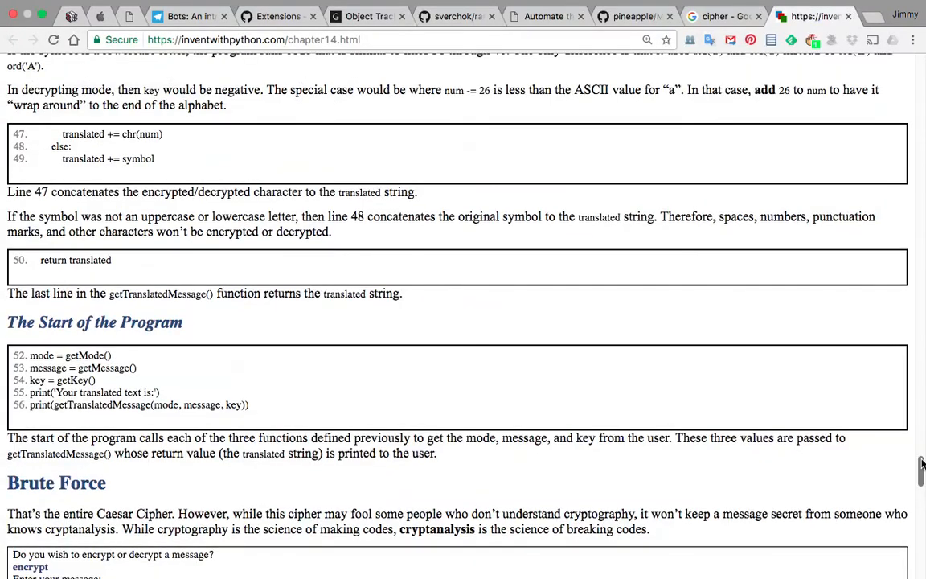
scroll(882, 138, "up", 20)
- Switch to Blender and examine the cipher loop nodes and the 3D text object from an angled view
key("ctrl+Left")
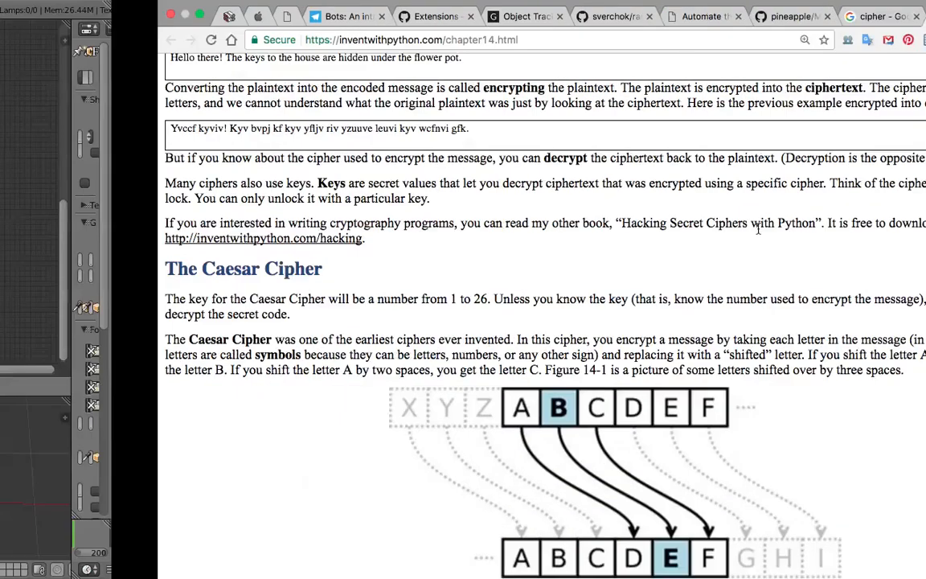
middle_click_drag(522, 287, 518, 297)
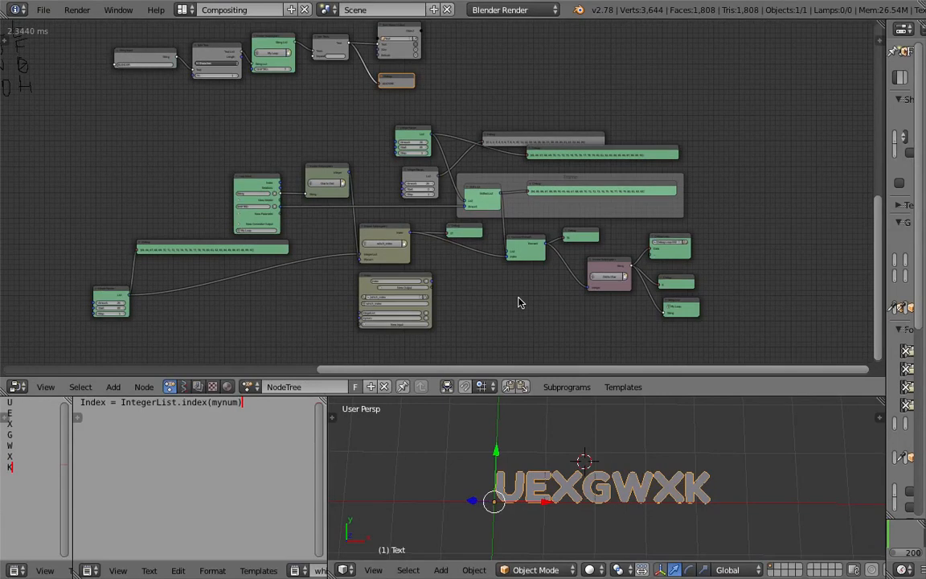
middle_click_drag(489, 275, 695, 370)
middle_click_drag(541, 191, 265, 20)
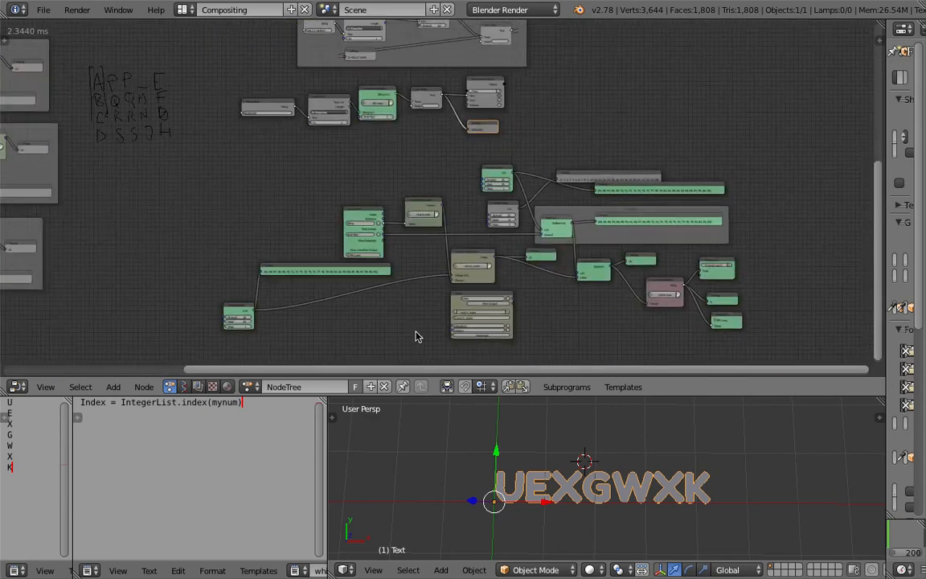
middle_click_drag(401, 272, 372, 248)
middle_click_drag(568, 499, 474, 418)
scroll(450, 241, "up", 3)
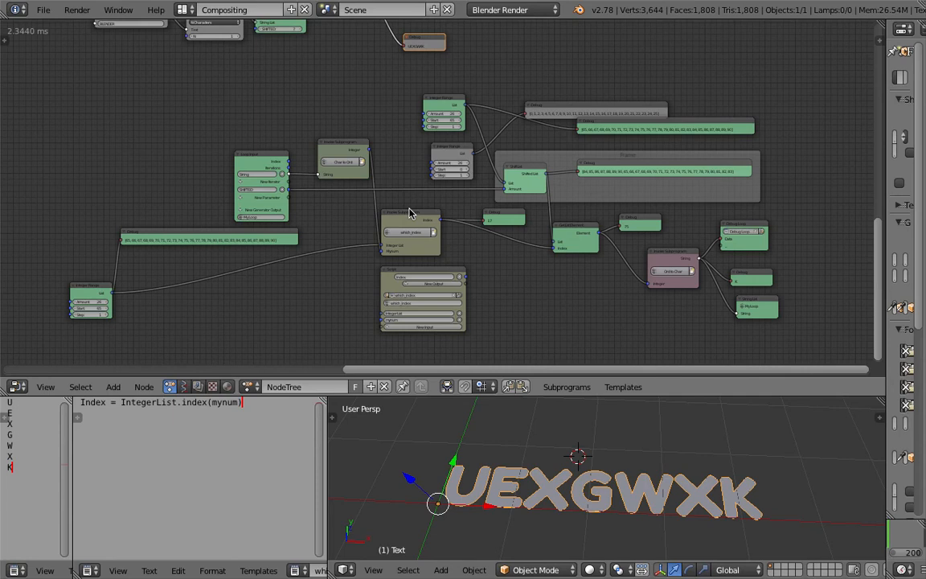
middle_click_drag(412, 180, 399, 164)
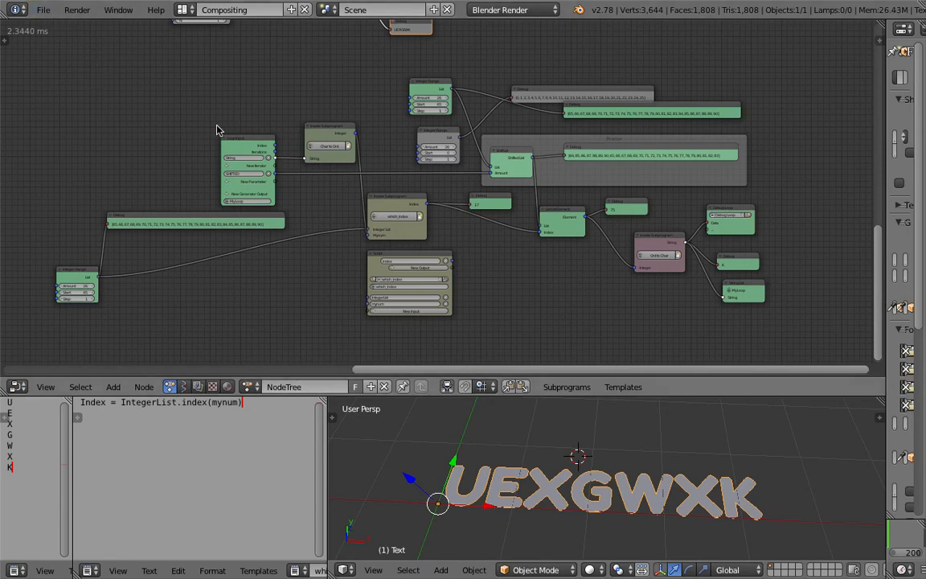
- Switch to the browser, skim the chapter down to Adding the Brute Force Mode, and return to the caesar.py source code
key("ctrl+Right")
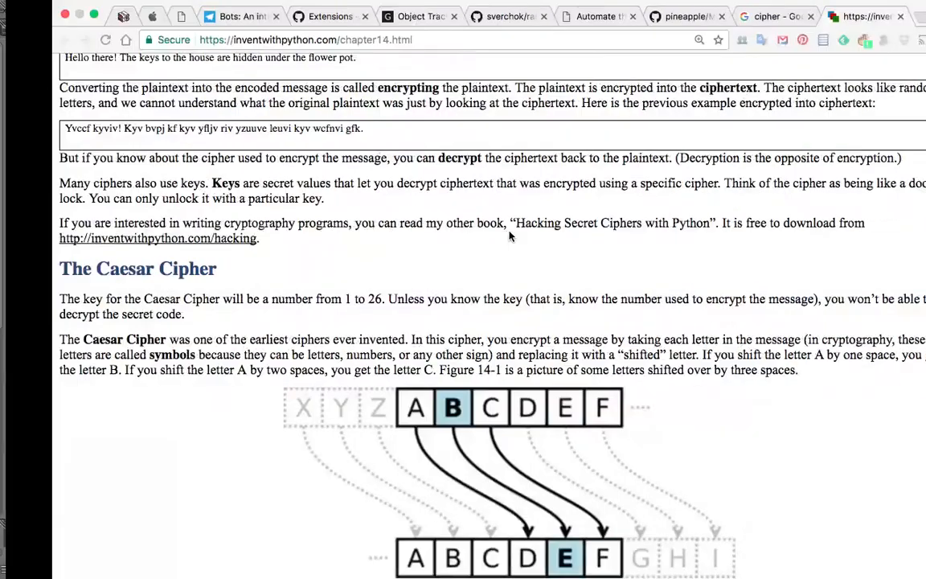
scroll(508, 235, "down", 15)
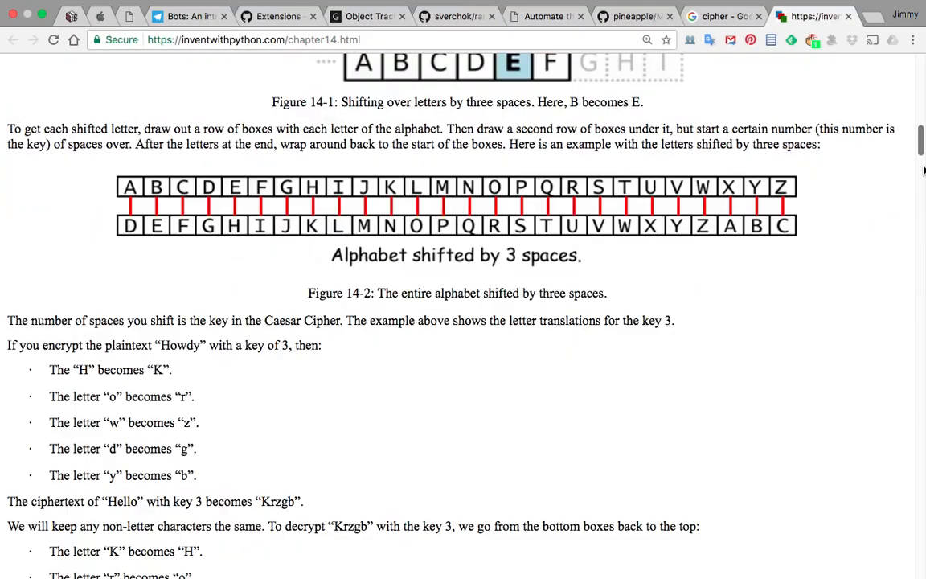
scroll(463, 313, "down", 10)
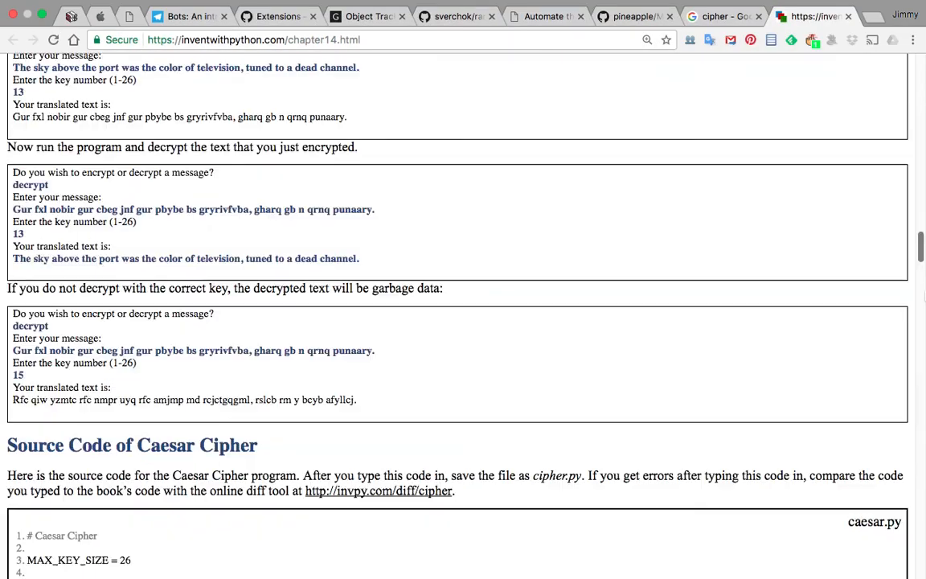
scroll(462, 314, "down", 20)
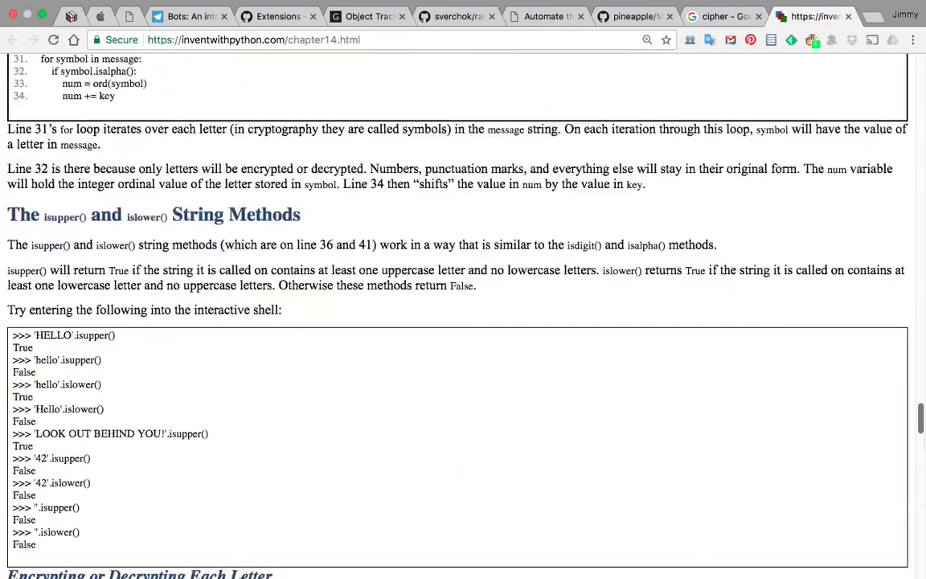
scroll(404, 393, "down", 20)
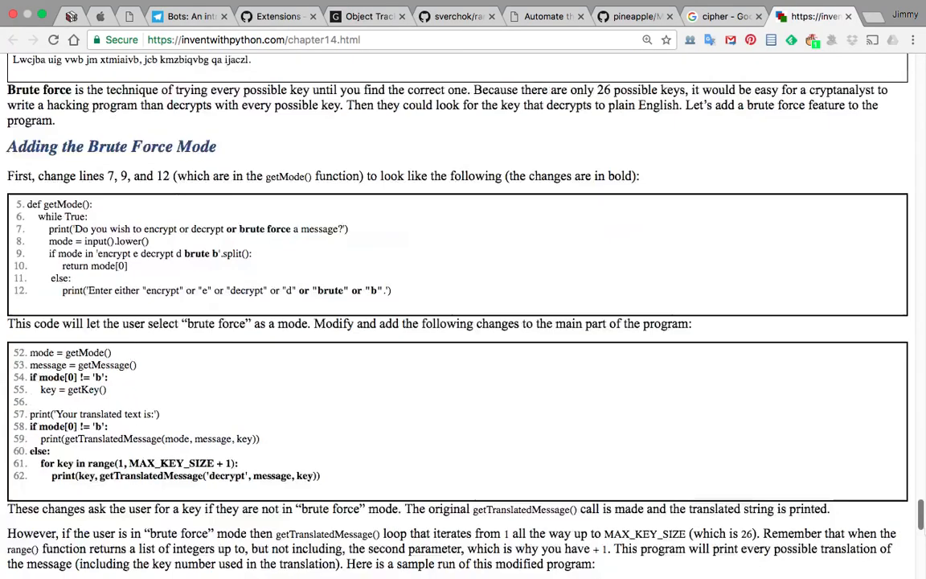
scroll(404, 394, "down", 5)
scroll(139, 330, "up", 15)
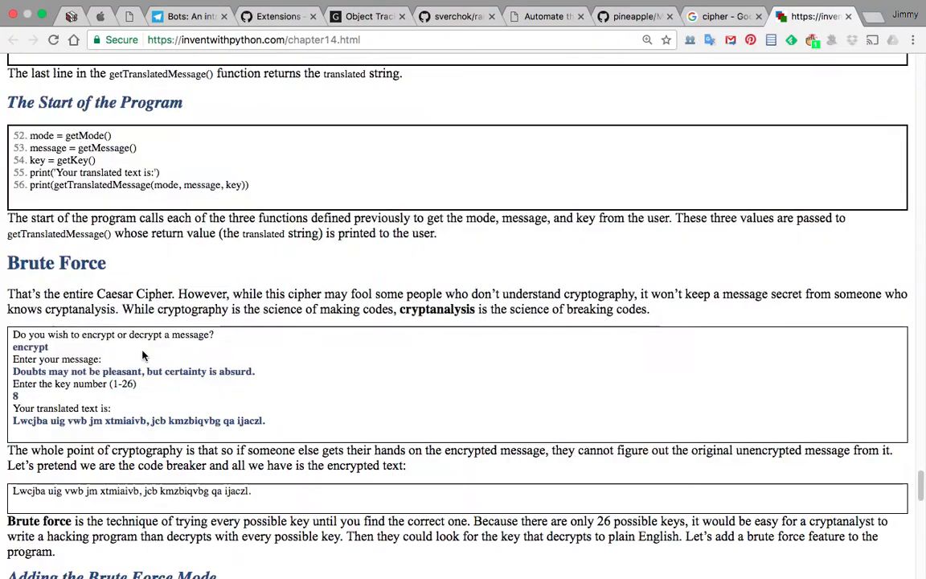
scroll(139, 330, "up", 20)
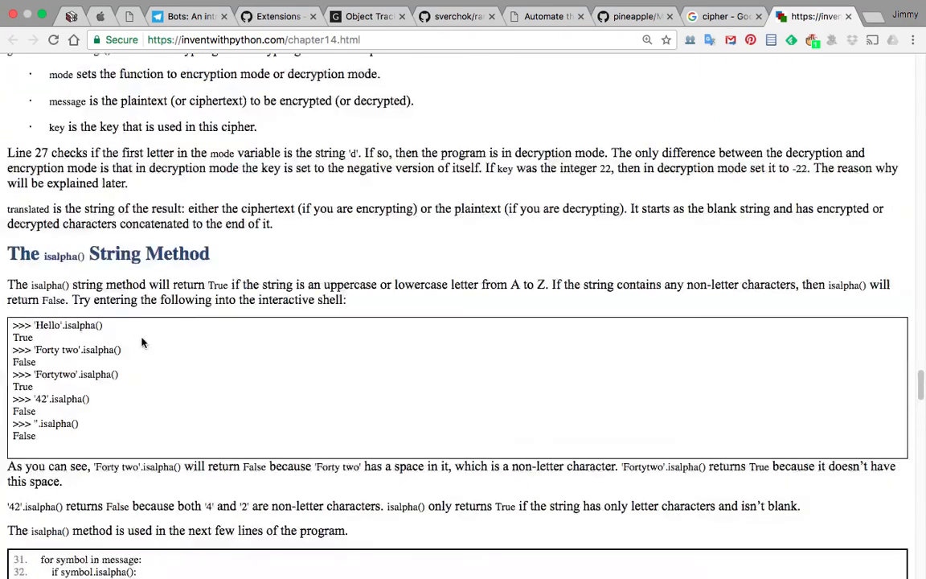
scroll(143, 336, "up", 20)
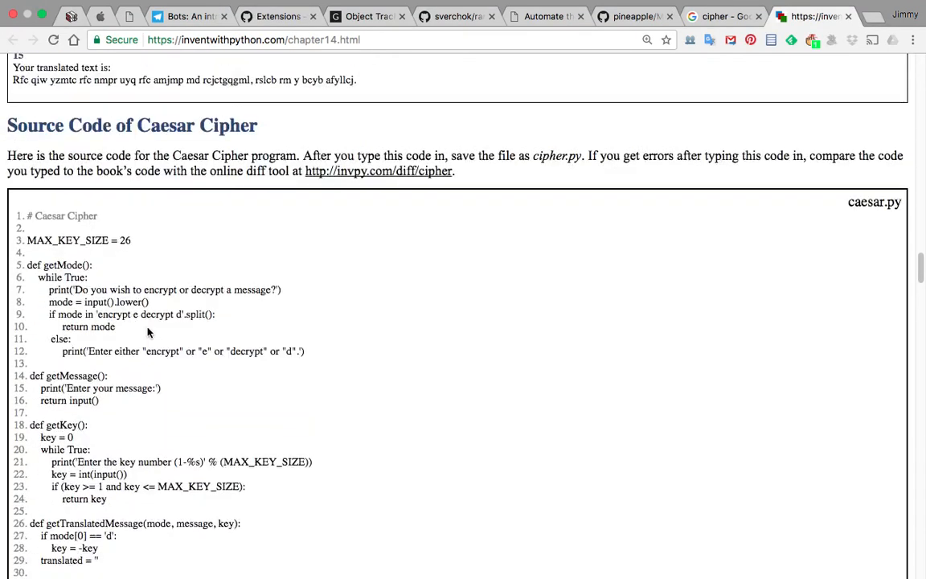
- Highlight the opening lines of caesar.py, view the rest of the listing, and compare it with the loop nodes in Blender
left_click_drag(45, 216, 117, 291)
left_click(121, 297)
left_click_drag(24, 214, 160, 367)
scroll(167, 400, "down", 10)
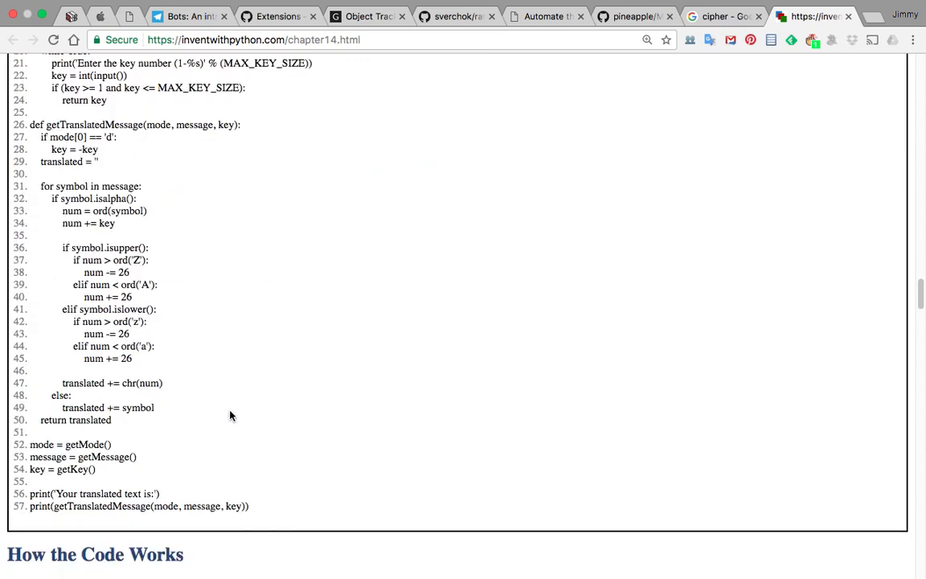
key("ctrl+Left")
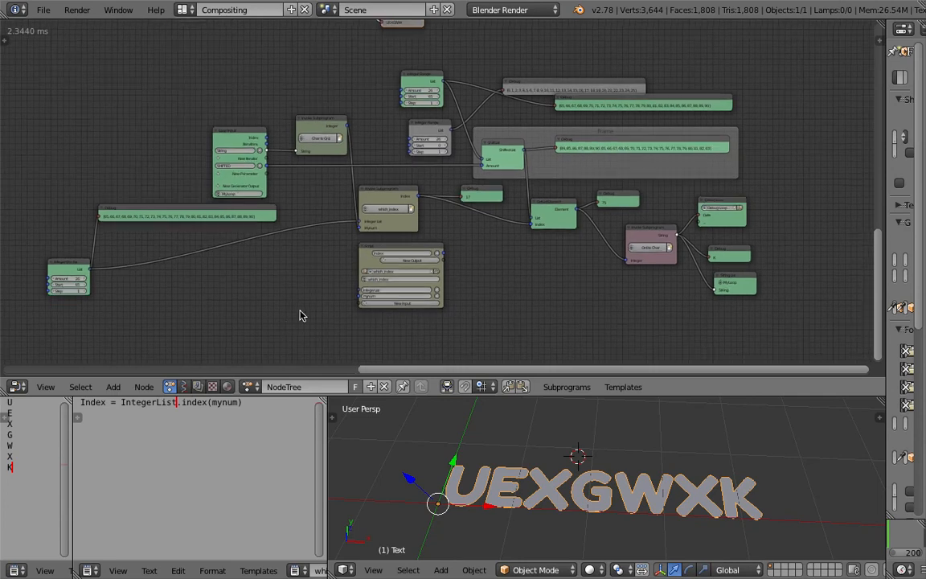
scroll(301, 315, "up", 3)
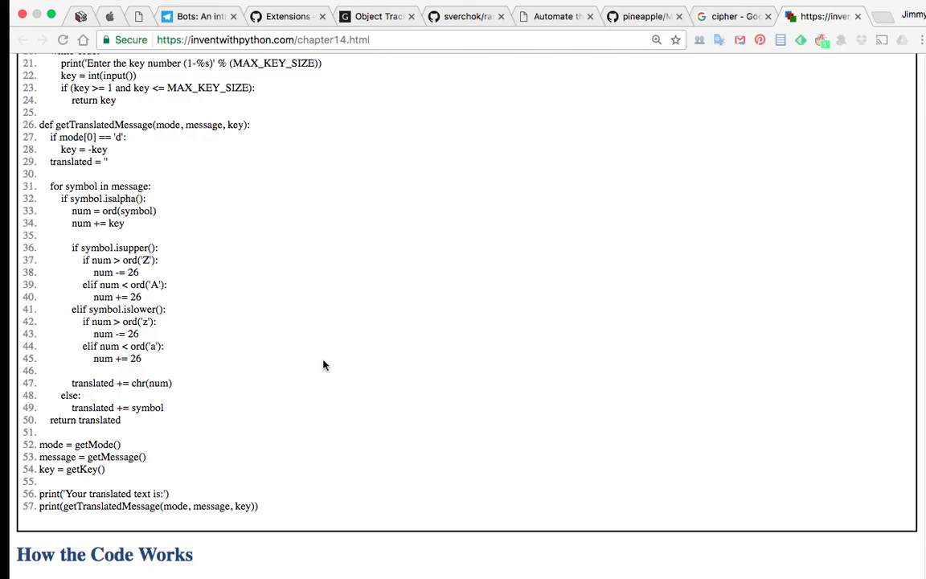
- Return to caesar.py in the browser and highlight the getMode lines from the encrypt or decrypt prompt to the else branch
scroll(159, 293, "up", 10)
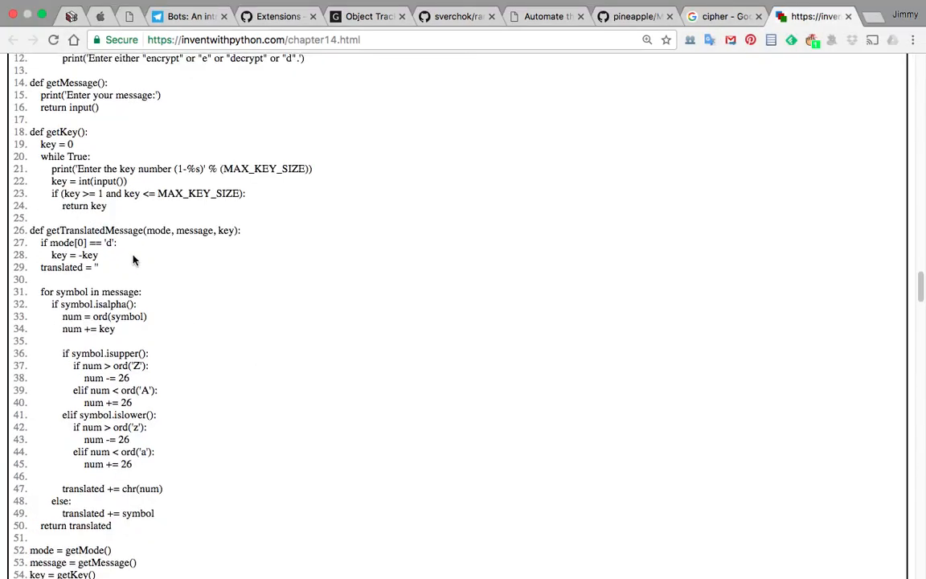
left_click_drag(84, 303, 111, 315)
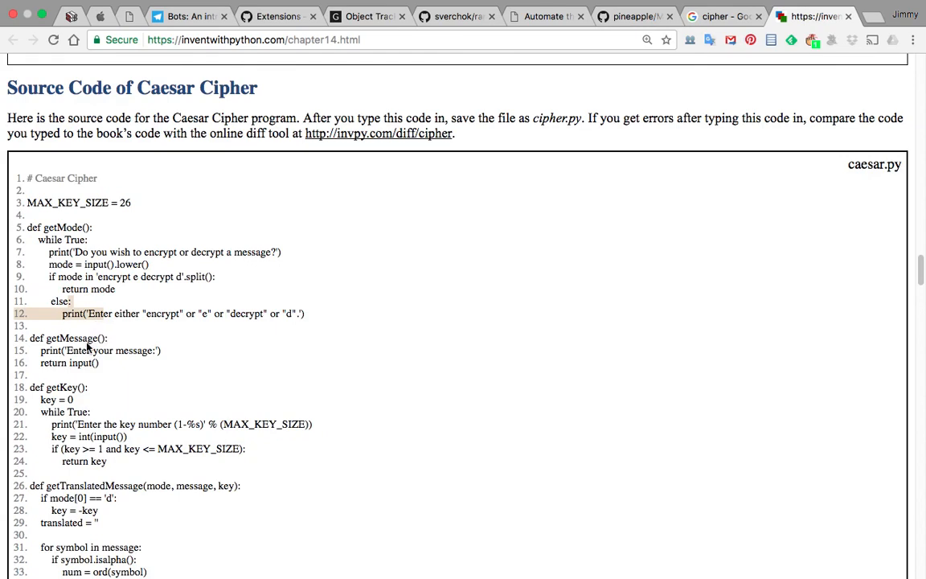
left_click(99, 330)
left_click(135, 308)
left_click_drag(74, 252, 132, 325)
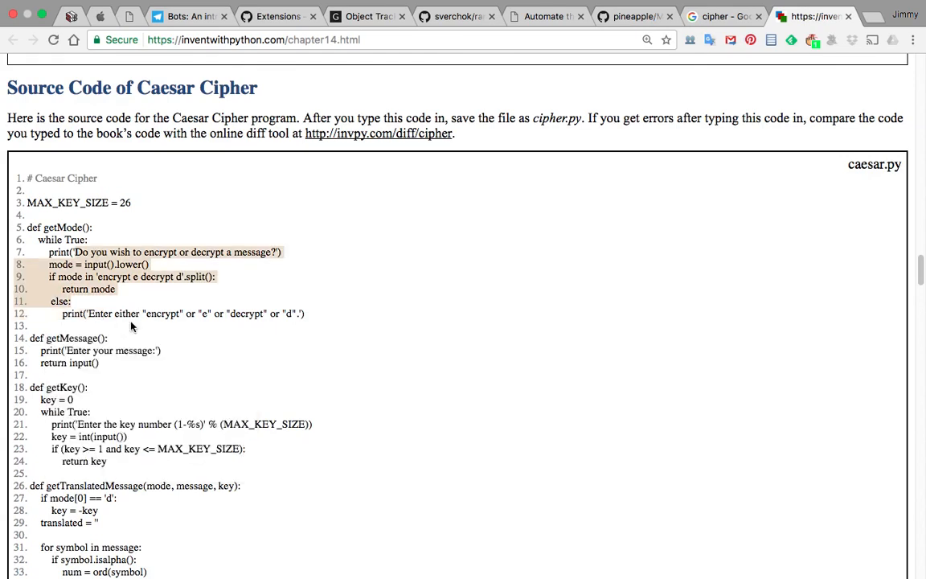
- Switch to Blender and sketch a box below the cipher nodes with an incoming "msg" arrow and an "E" inside
key("ctrl+Left")
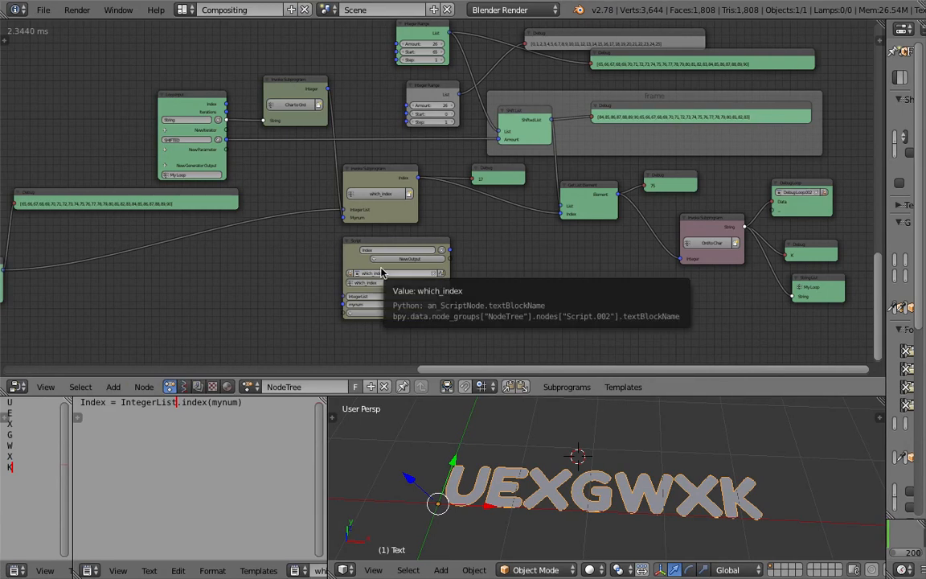
middle_click_drag(554, 325, 435, 184)
middle_click_drag(428, 241, 403, 187)
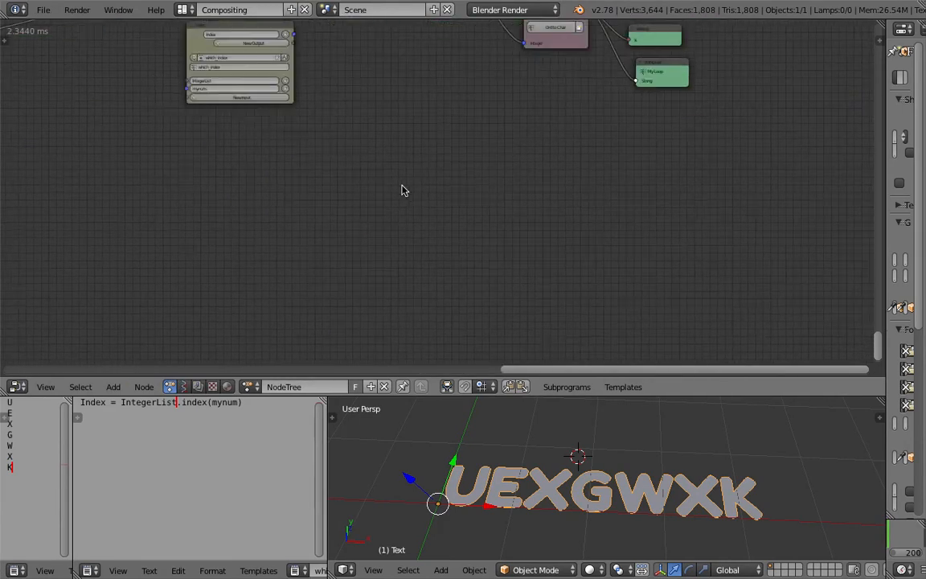
mouse_move(387, 189)
left_mouse_down()
mouse_move(392, 299)
mouse_move(556, 295)
mouse_move(555, 188)
mouse_move(390, 184)
left_mouse_up()
mouse_move(375, 218)
left_mouse_down()
mouse_move(401, 215)
mouse_move(389, 225)
left_mouse_up()
scroll(278, 225, "up", 1)
left_click_drag(251, 234, 275, 234)
left_click_drag(289, 214, 289, 235)
left_click_drag(347, 216, 325, 245)
mouse_move(421, 261)
left_mouse_down()
mouse_move(424, 282)
mouse_move(446, 286)
mouse_move(439, 273)
left_mouse_up()
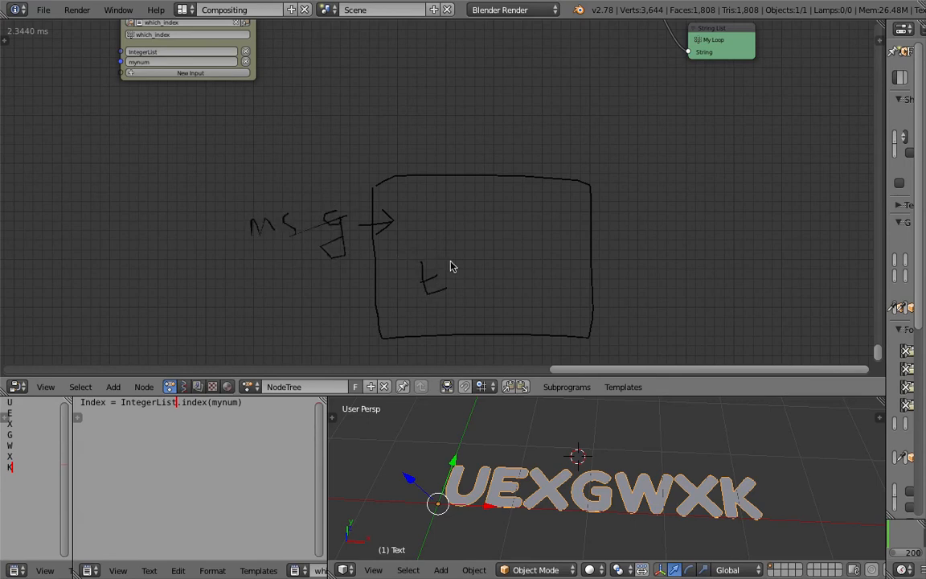
- Sketch an outgoing arrow to a blank output box and write "Cipher" above the main box
mouse_move(580, 262)
left_mouse_down()
mouse_move(747, 276)
mouse_move(681, 243)
mouse_move(635, 245)
left_mouse_up()
mouse_move(438, 127)
left_mouse_down()
mouse_move(404, 159)
mouse_move(431, 164)
left_mouse_up()
mouse_move(445, 135)
left_mouse_down()
mouse_move(446, 160)
mouse_move(463, 163)
mouse_move(469, 151)
mouse_move(459, 159)
left_mouse_up()
left_click(448, 129)
left_click_drag(479, 120, 501, 160)
left_click_drag(533, 146, 568, 168)
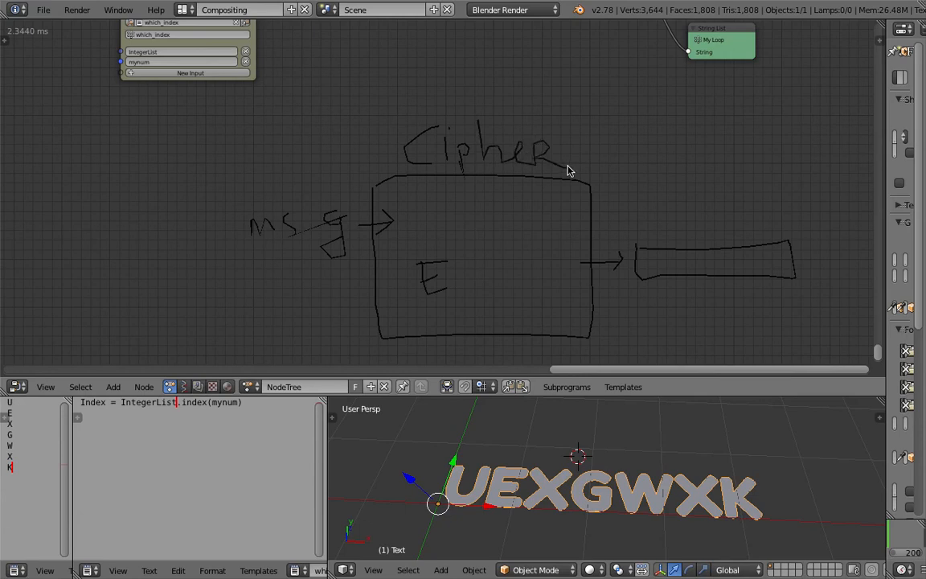
- Examine the Cipher sketch alongside the nodes and review the layout of the whole node tree
middle_click_drag(507, 188, 438, 153)
scroll(439, 156, "up", 2)
scroll(438, 161, "down", 8)
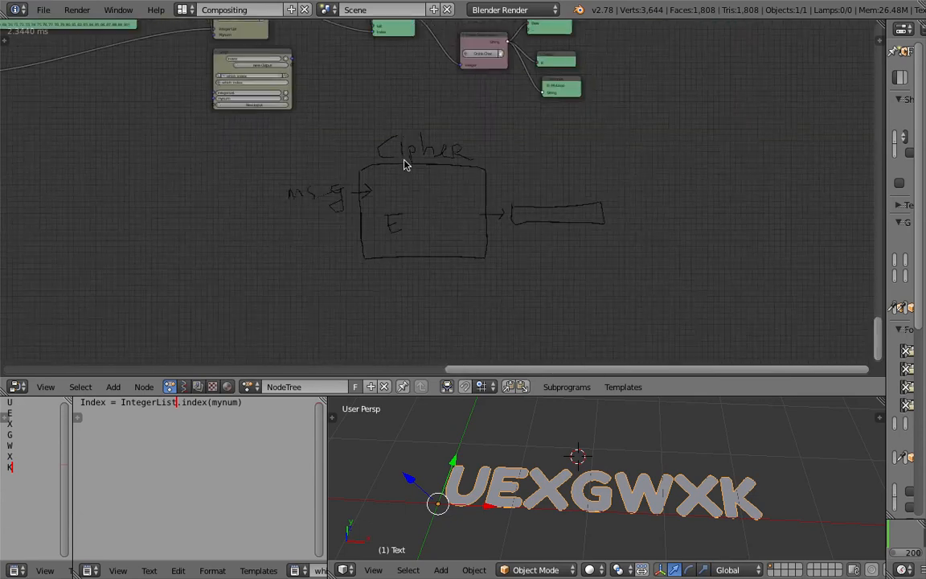
mouse_move(443, 211)
middle_mouse_down()
mouse_move(471, 233)
mouse_move(456, 251)
mouse_move(458, 277)
middle_mouse_up()
scroll(430, 214, "up", 1)
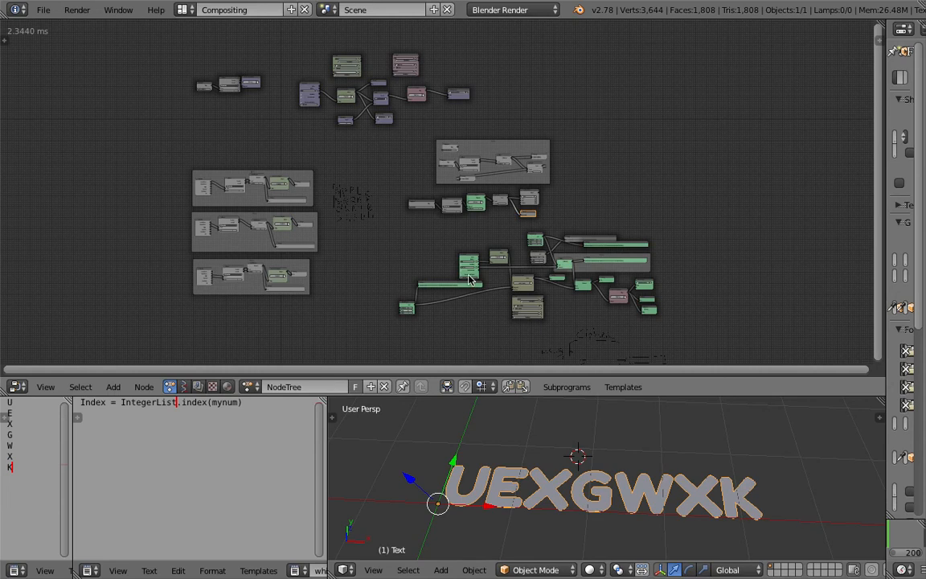
scroll(422, 252, "up", 1)
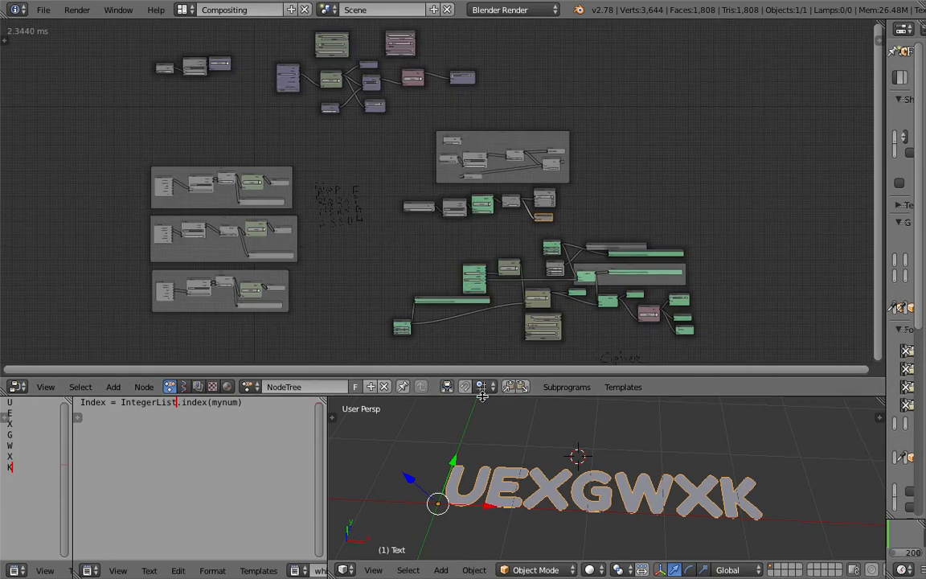
- Reduce the node editor's height to enlarge the text editors and 3D view, keeping the cipher loop nodes in view
left_click_drag(481, 395, 480, 313)
scroll(450, 160, "up", 4)
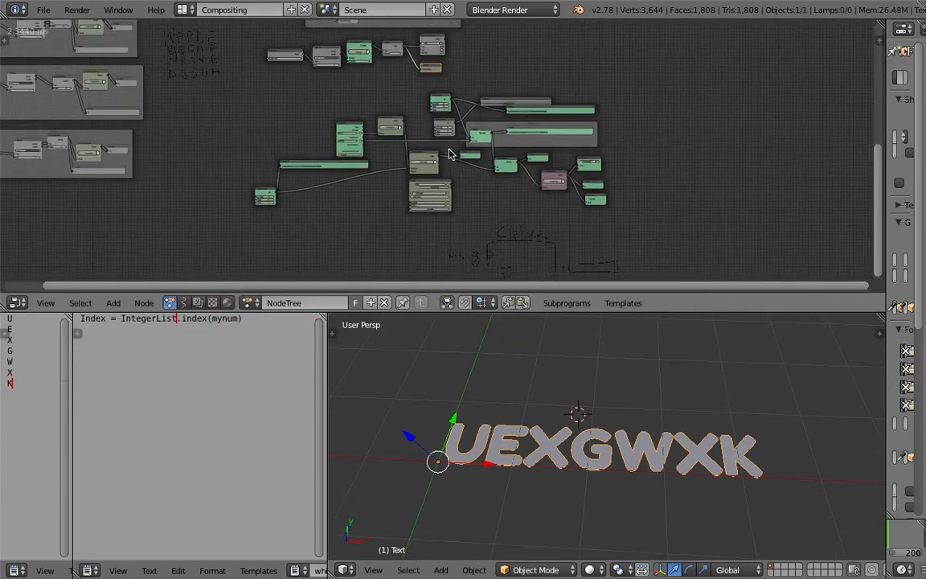
scroll(450, 160, "up", 3)
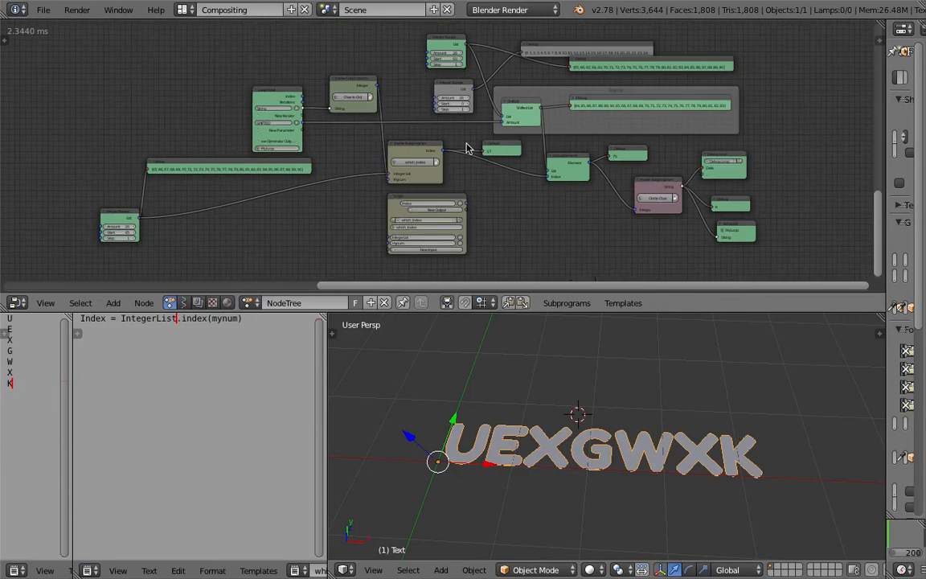